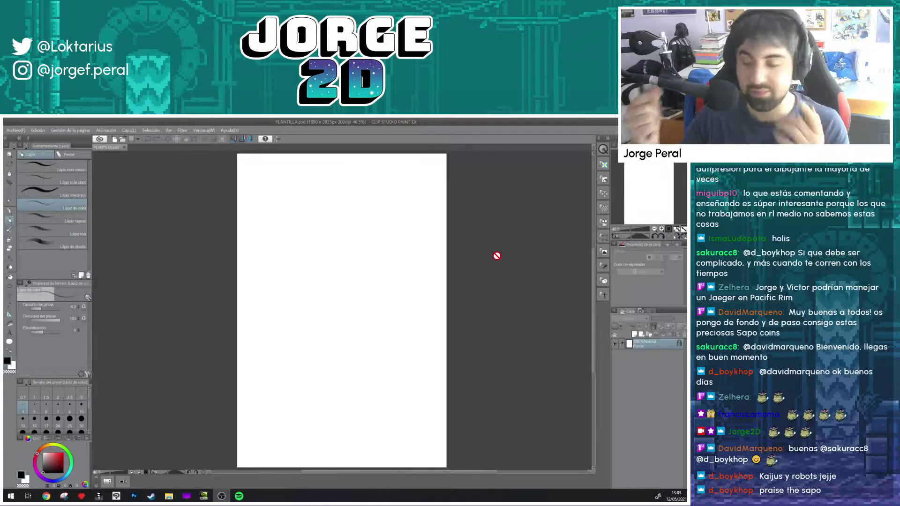
Step: Add a new raster layer to PLANTILLA.psd and float its page in an enlarged window
left_click(635, 334)
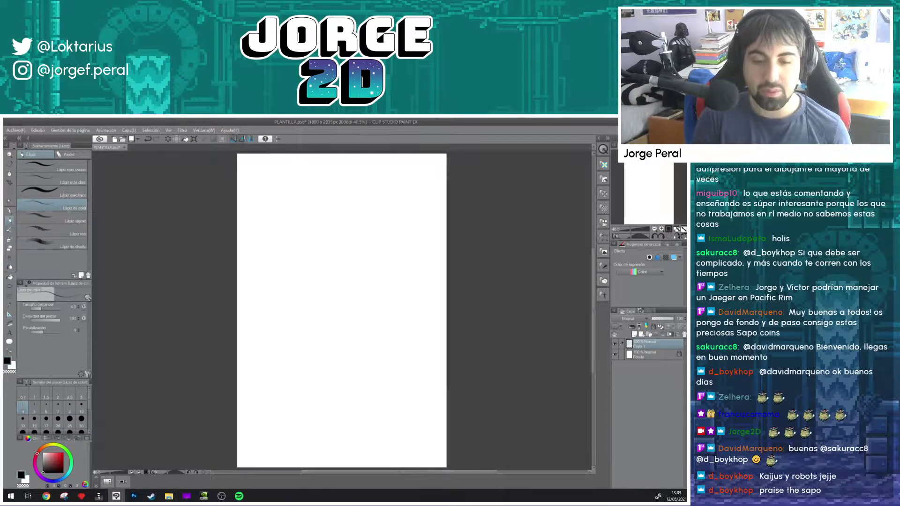
mouse_move(104, 148)
left_mouse_down()
mouse_move(287, 169)
mouse_move(311, 157)
left_mouse_up()
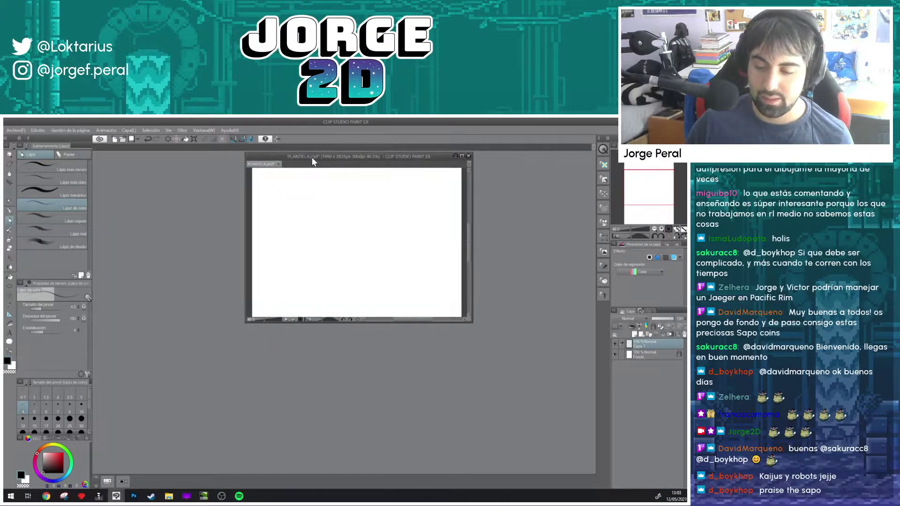
left_click_drag(472, 324, 592, 485)
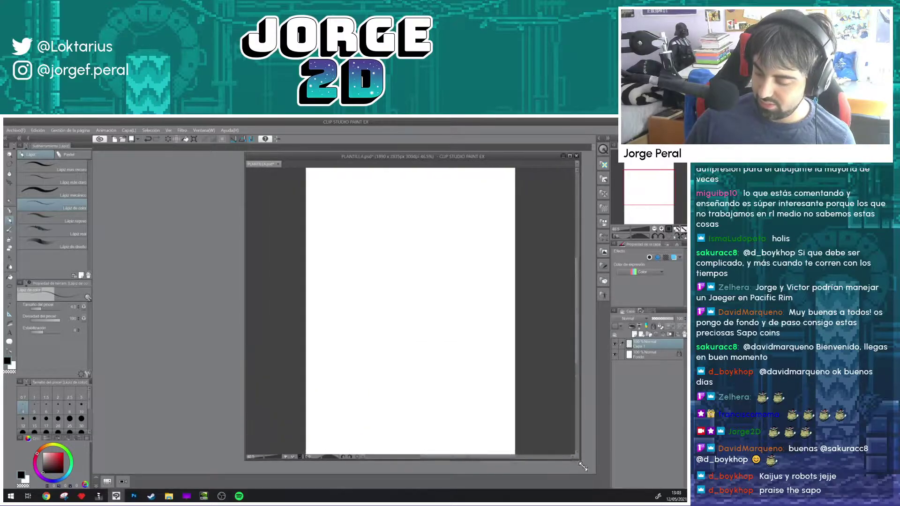
scroll(519, 414, "down", 1)
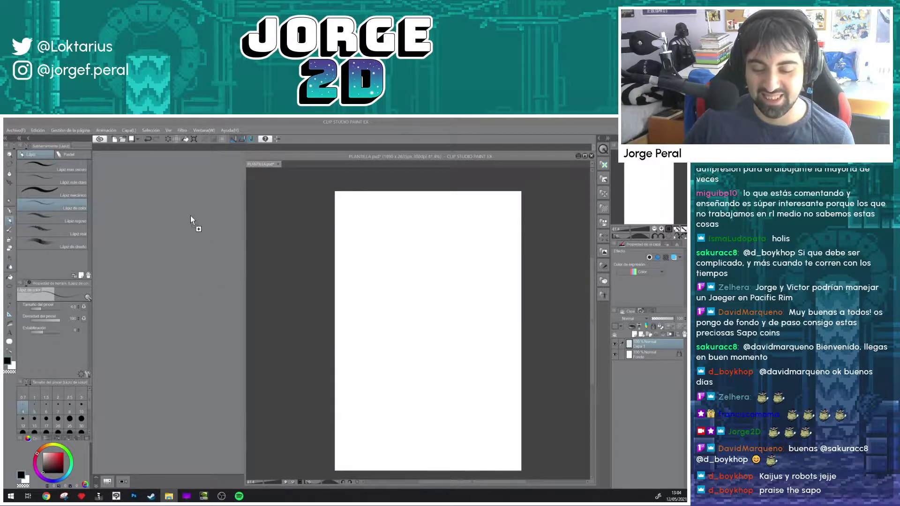
Step: Show BOCETOS.psd in a small window left of PLANTILLA, zoomed to a page thumbnail, undoing the stray stroke
key("ctrl+z")
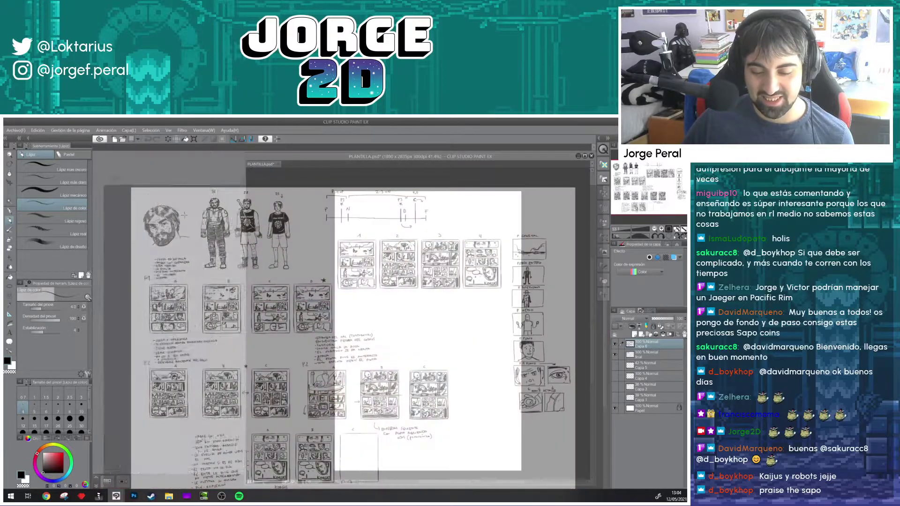
mouse_move(575, 488)
left_mouse_down()
mouse_move(328, 340)
mouse_move(252, 447)
left_mouse_up()
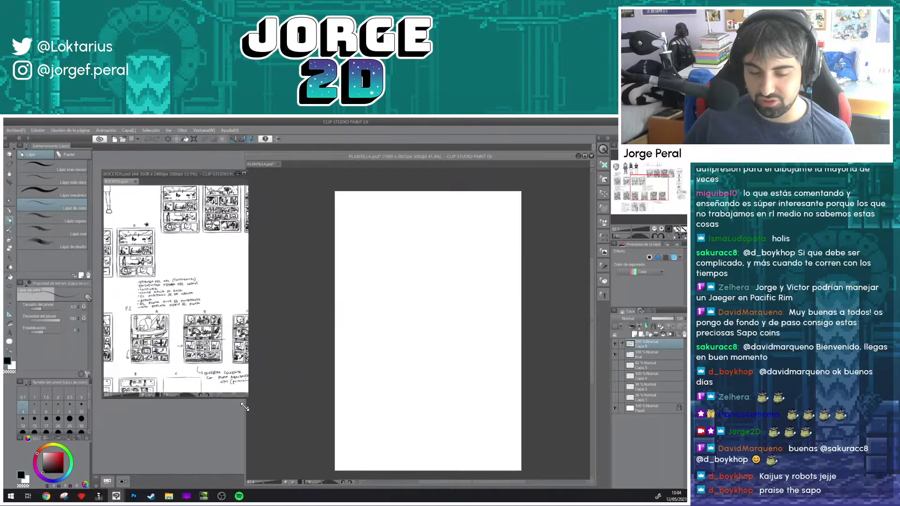
mouse_move(175, 328)
left_mouse_down()
mouse_move(218, 294)
mouse_move(148, 317)
left_mouse_up()
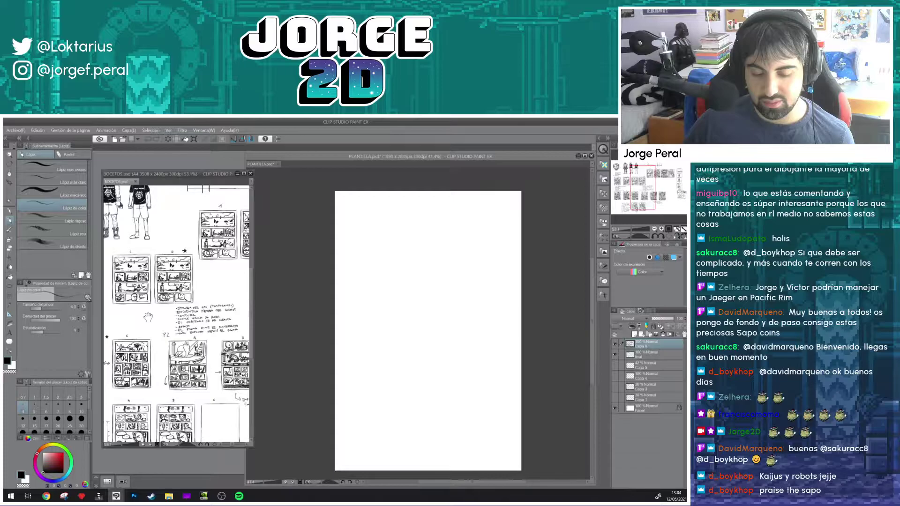
left_click_drag(224, 264, 174, 283)
scroll(173, 283, "up", 2)
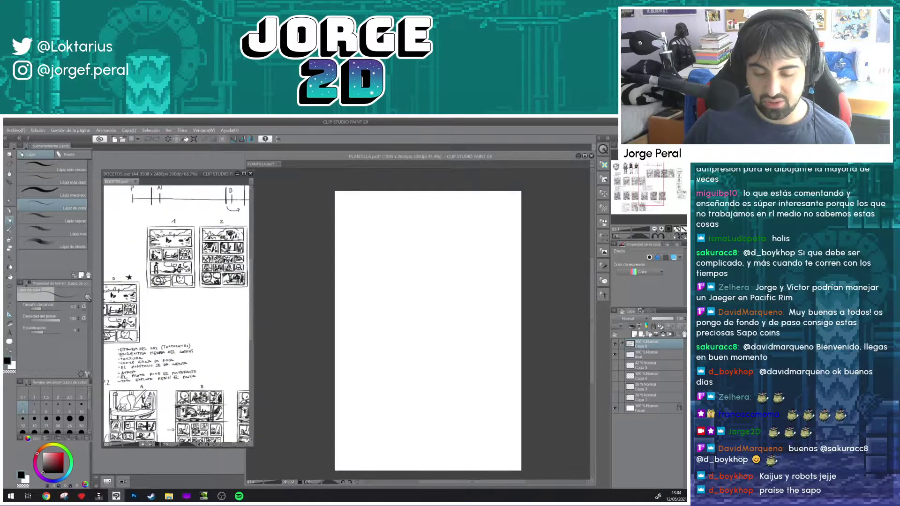
scroll(174, 283, "up", 1)
scroll(159, 262, "up", 2)
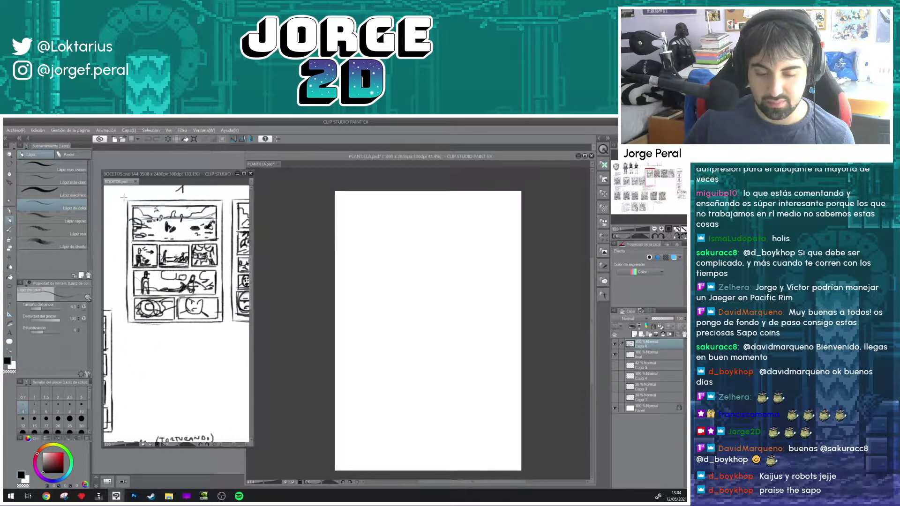
left_click_drag(130, 206, 187, 328)
key("ctrl+z")
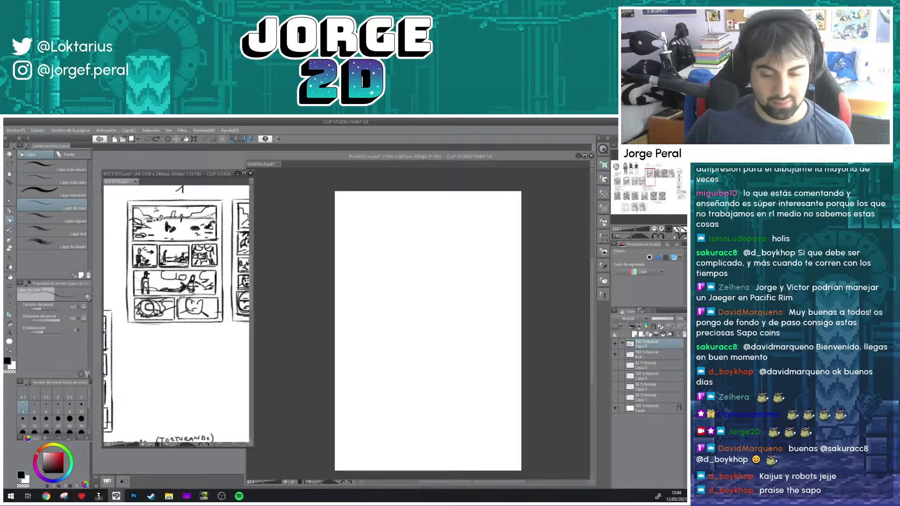
Step: Polygon-select the page thumbnail in BOCETOS.psd and paste it into PLANTILLA.psd
key("m")
left_click_drag(124, 198, 228, 320)
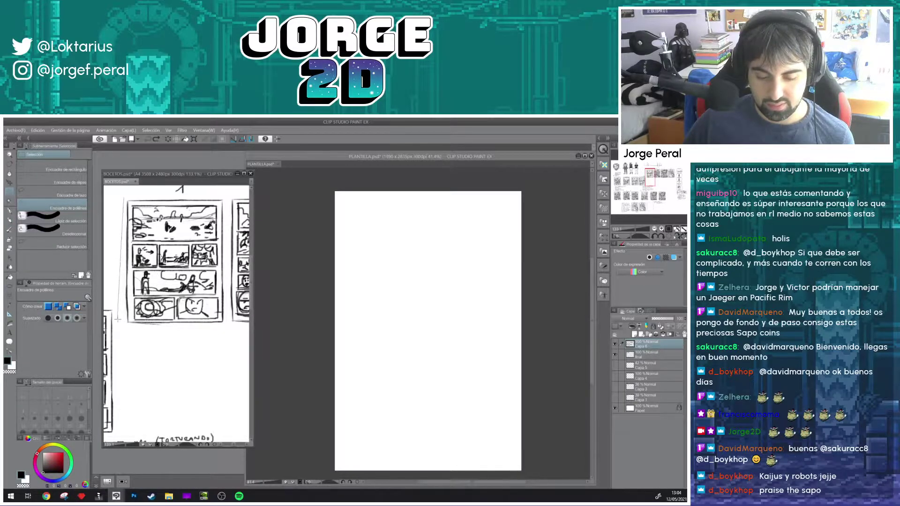
left_click(226, 195)
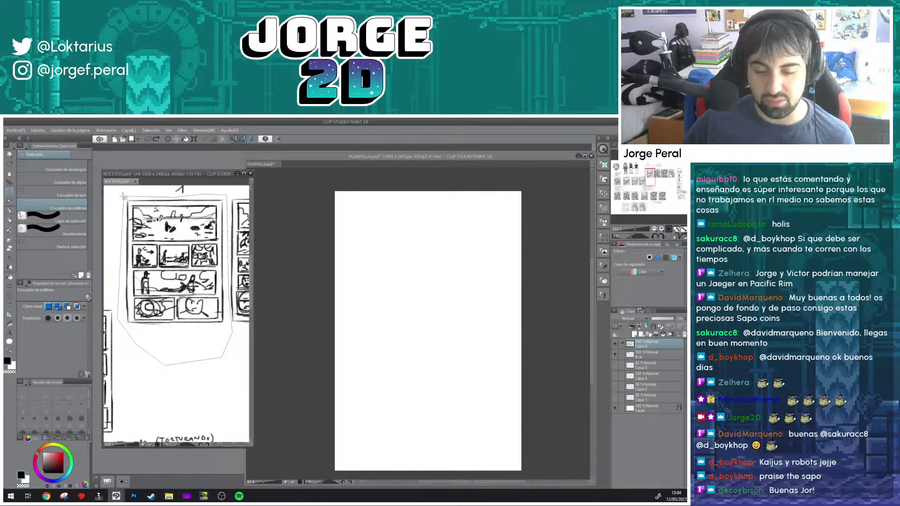
left_click(123, 196)
left_click(403, 166)
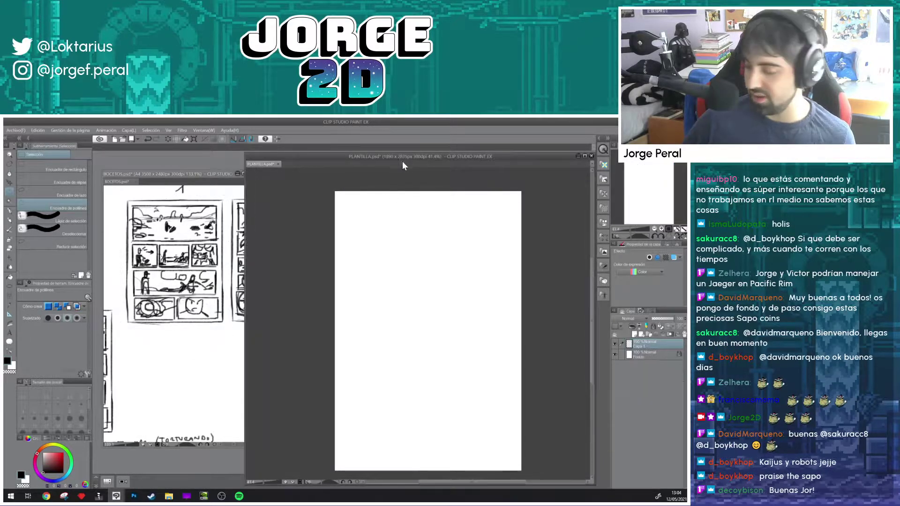
key("ctrl+v")
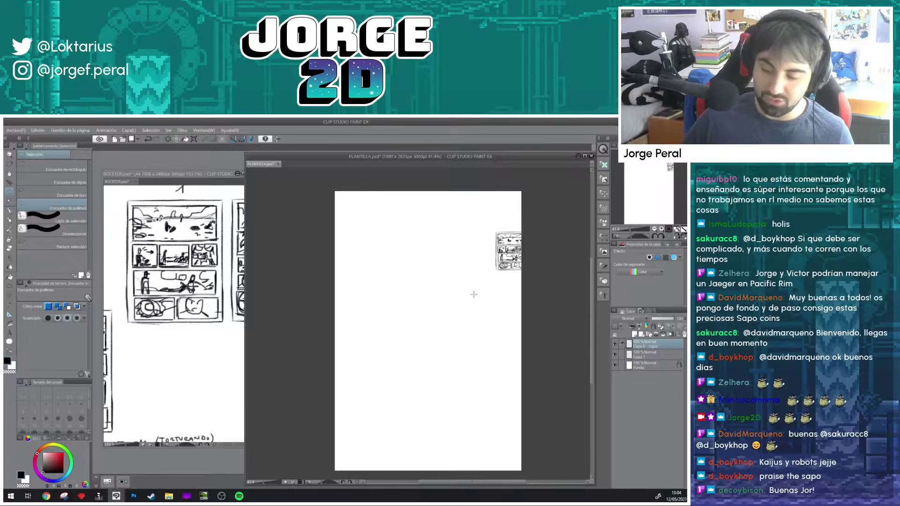
Step: Free-transform the pasted sketch so it is scaled and aligned to fill the page
key("ctrl+t")
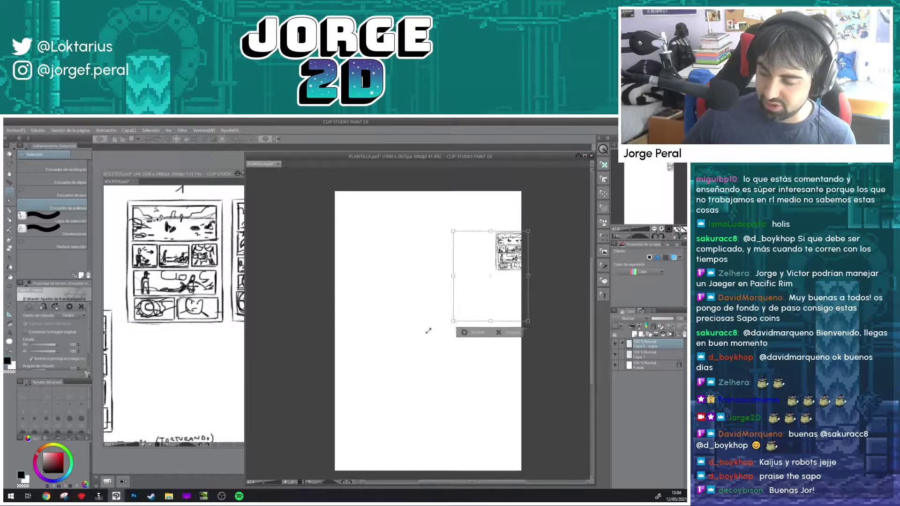
left_click_drag(427, 331, 281, 478)
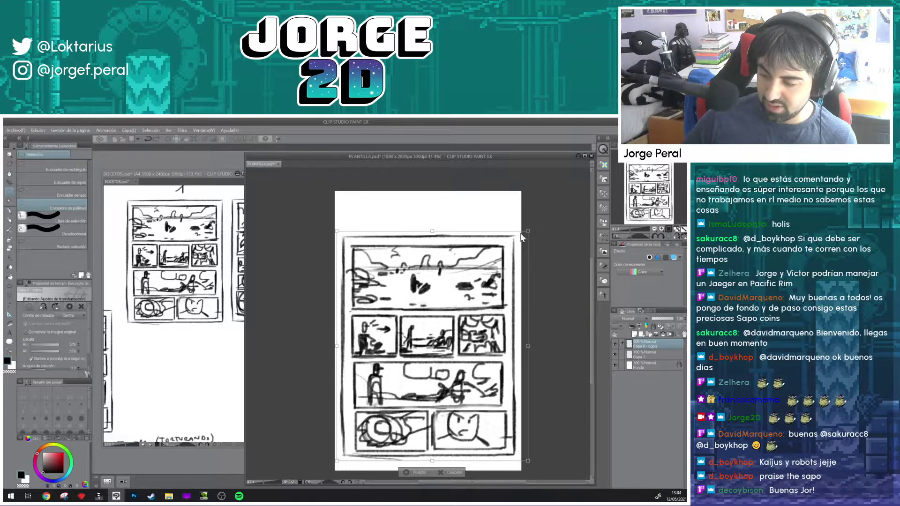
left_click_drag(529, 230, 575, 198)
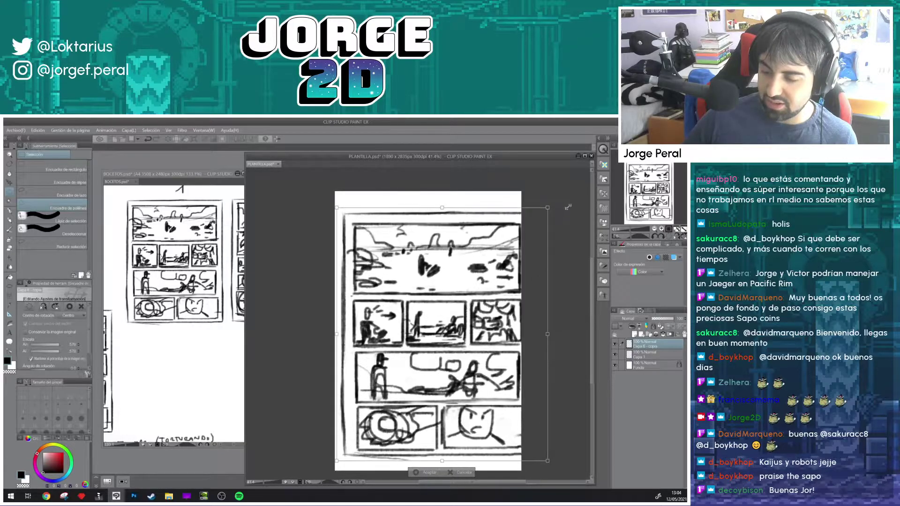
left_click_drag(500, 277, 486, 270)
left_click_drag(324, 449, 323, 459)
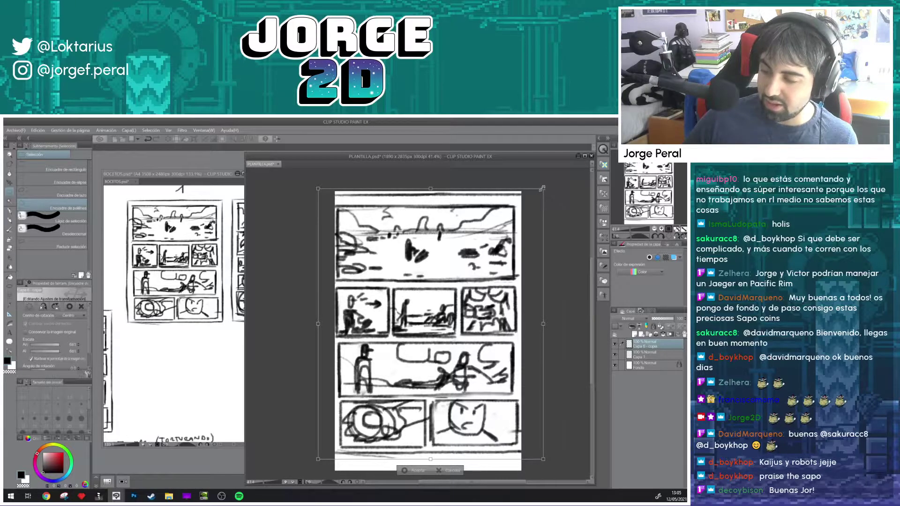
left_click_drag(542, 188, 547, 185)
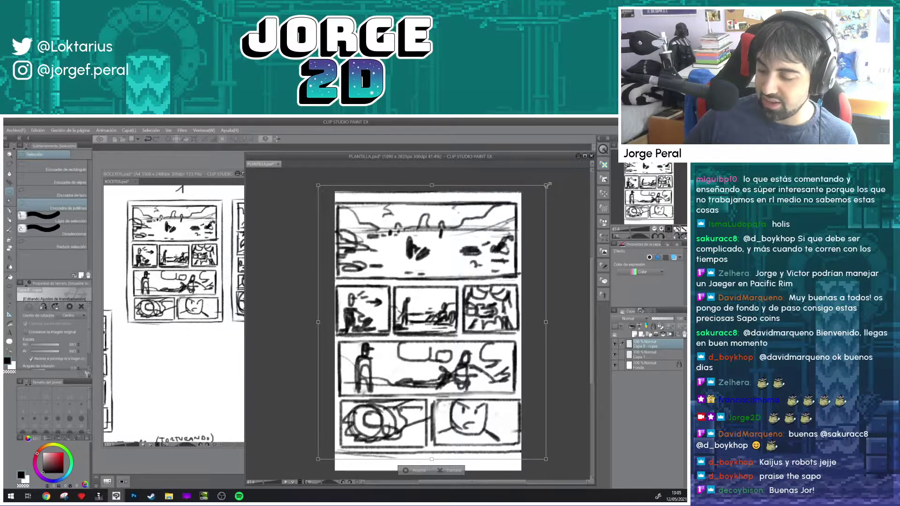
left_click_drag(501, 260, 502, 258)
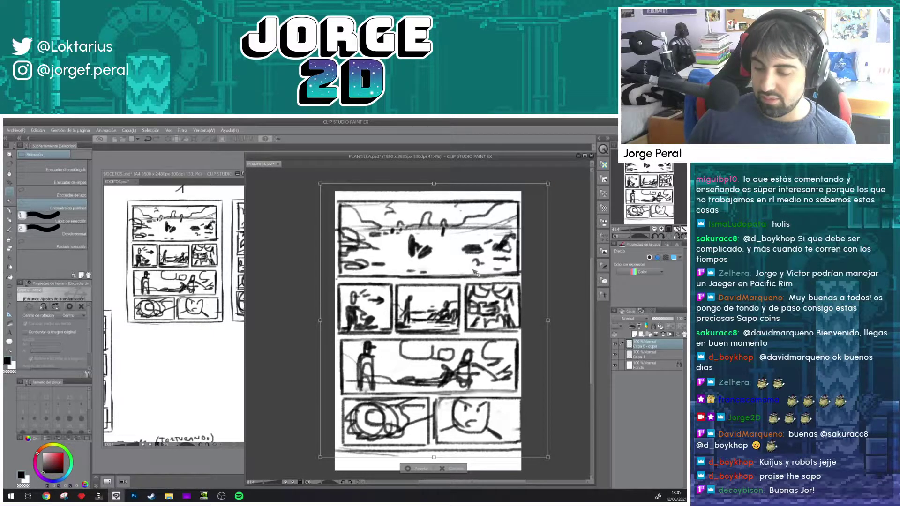
left_click_drag(475, 272, 476, 270)
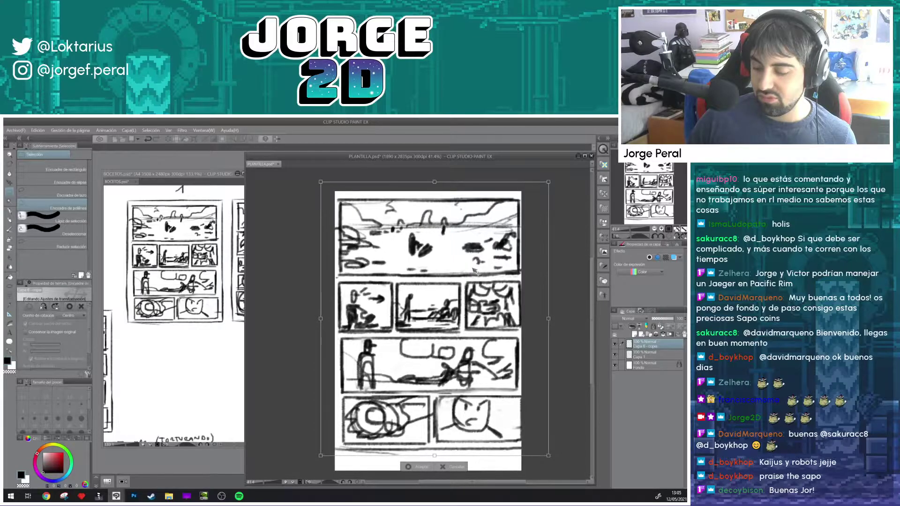
left_click_drag(474, 270, 474, 273)
key("Return")
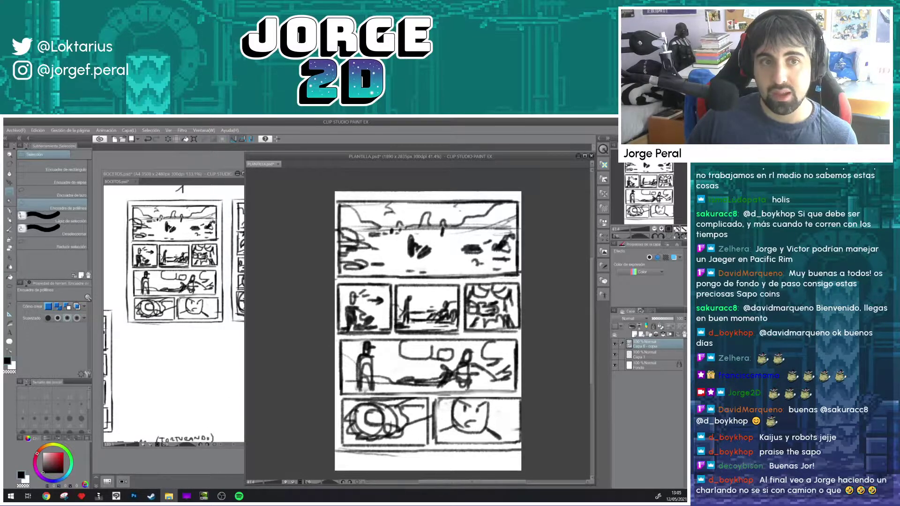
Step: View the finished comic page 1.tif full screen down to its lower panels, then return to windowed view
double_click(303, 277)
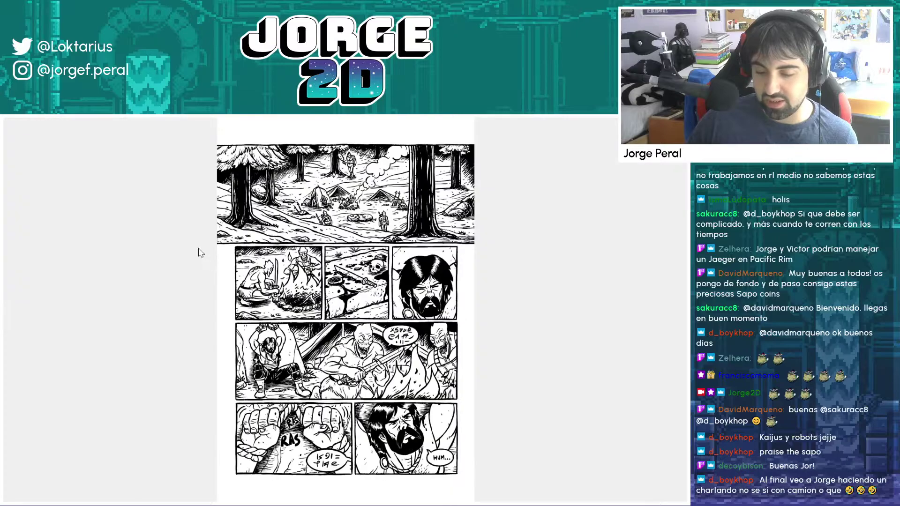
scroll(219, 215, "up", 2)
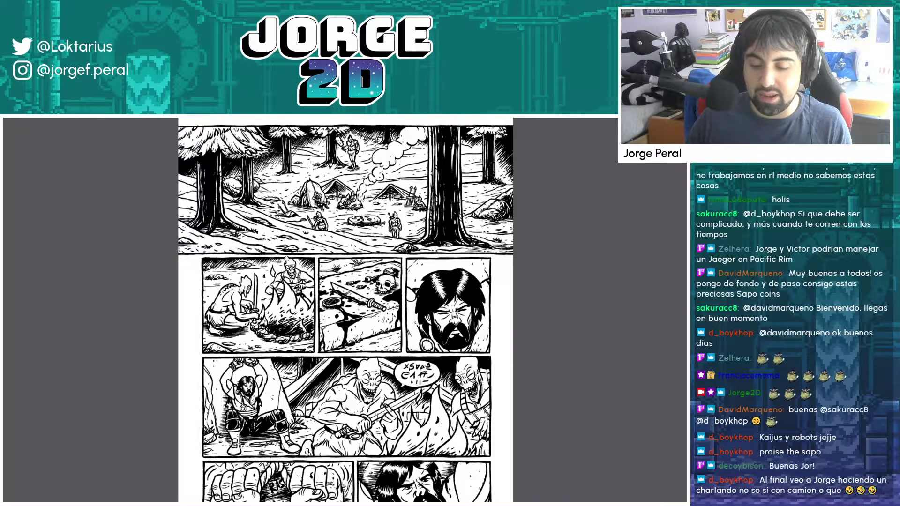
left_click_drag(310, 276, 314, 232)
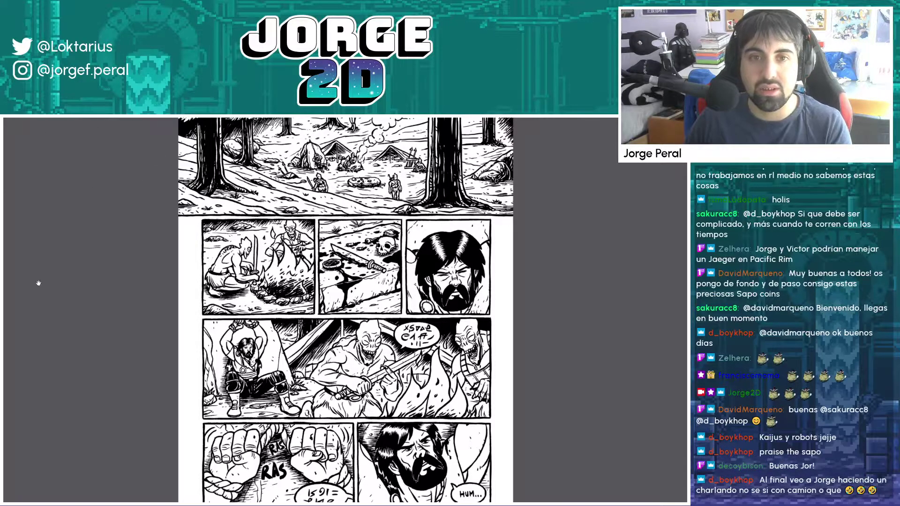
key("Escape")
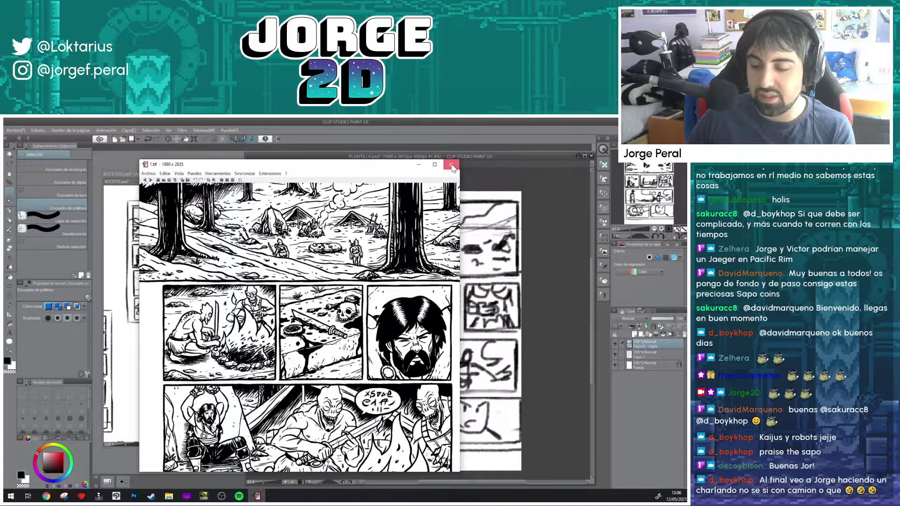
Step: Fade the sketch layer to about 20% opacity, save PLANTILLA.psd, and close it in Clip Studio
left_click(451, 165)
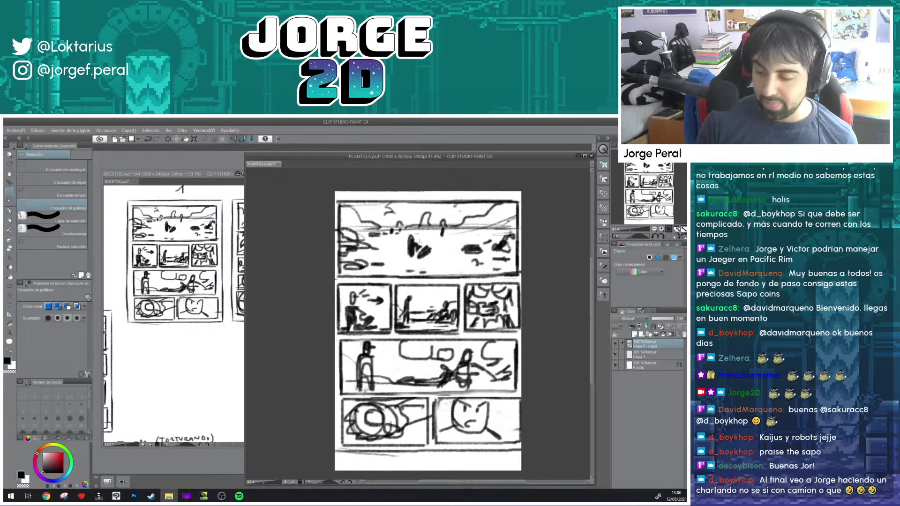
left_click_drag(664, 324, 656, 323)
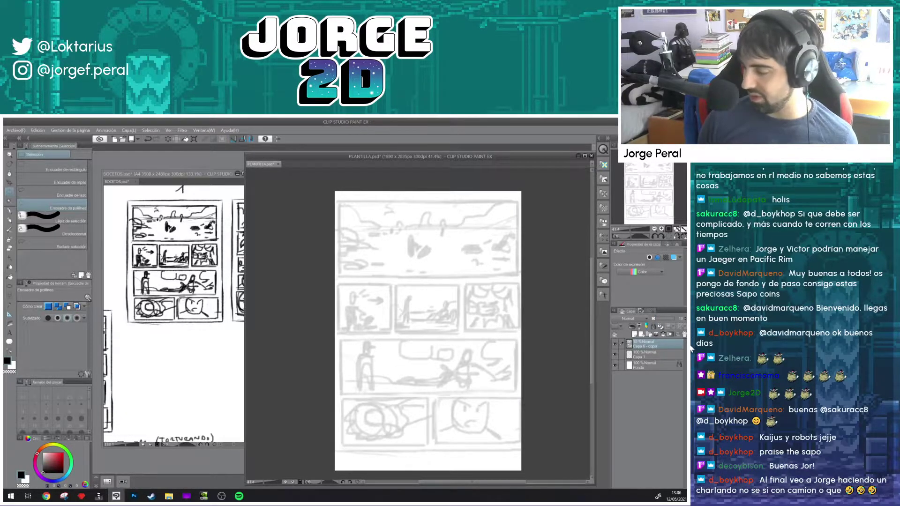
key("ctrl+s")
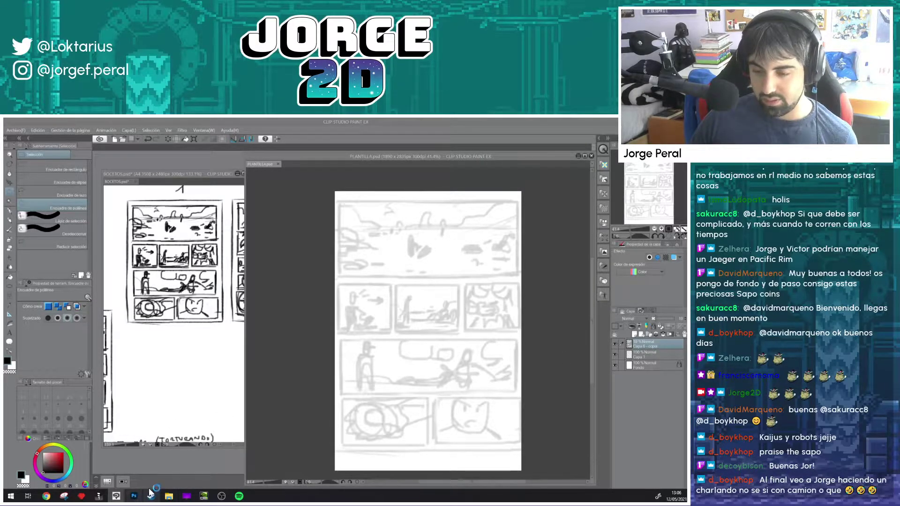
left_click(136, 497)
left_click(279, 164)
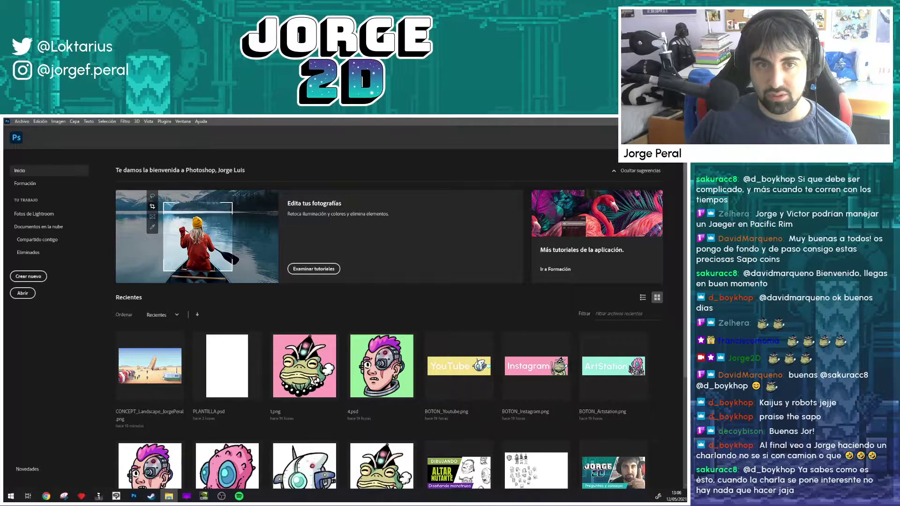
Step: Open PLANTILLA.psd in Photoshop and zoom in on the page's top-left corner
left_click(302, 218)
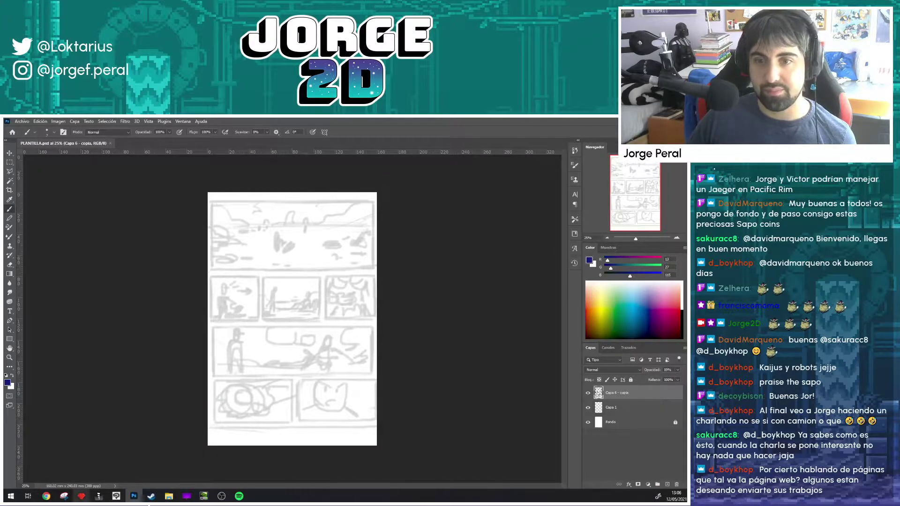
scroll(323, 323, "up", 1)
scroll(319, 332, "up", 1)
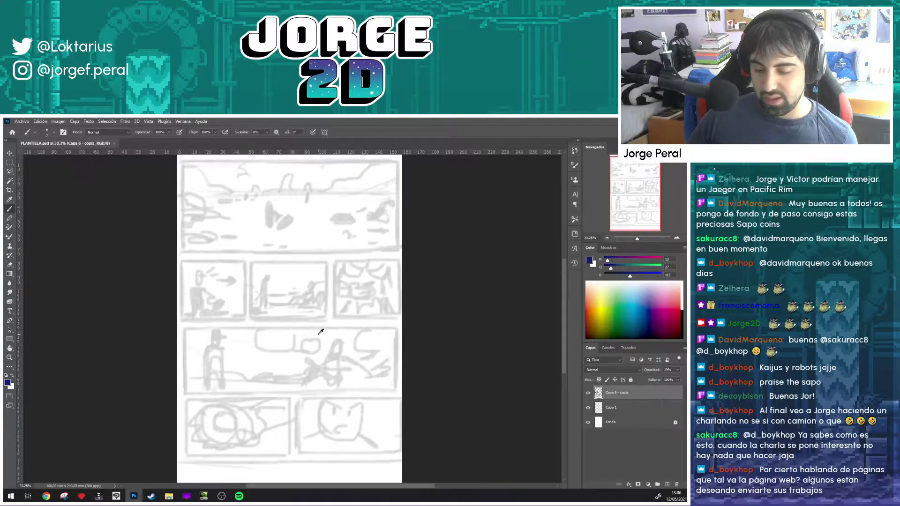
scroll(319, 314, "down", 1)
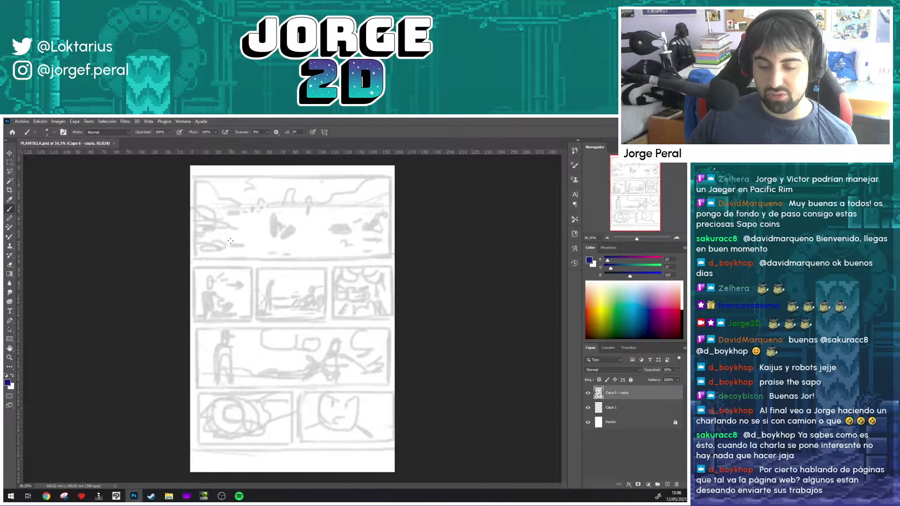
scroll(215, 179, "up", 2)
scroll(206, 176, "up", 3)
scroll(198, 172, "up", 2)
scroll(194, 171, "up", 1)
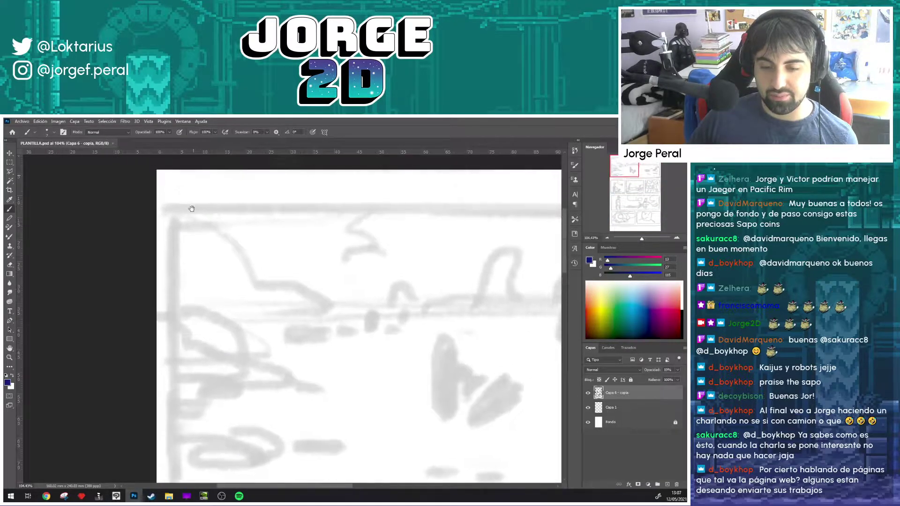
scroll(186, 168, "up", 1)
scroll(176, 165, "up", 1)
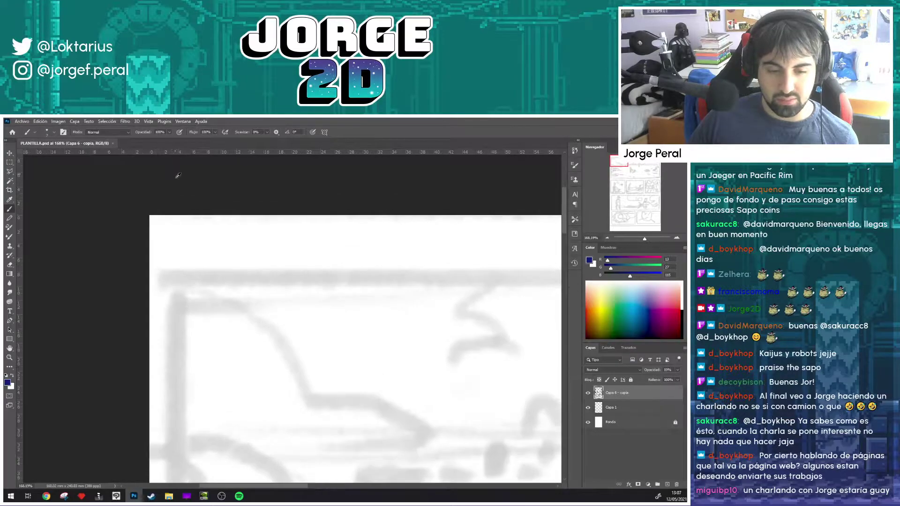
scroll(181, 161, "up", 1)
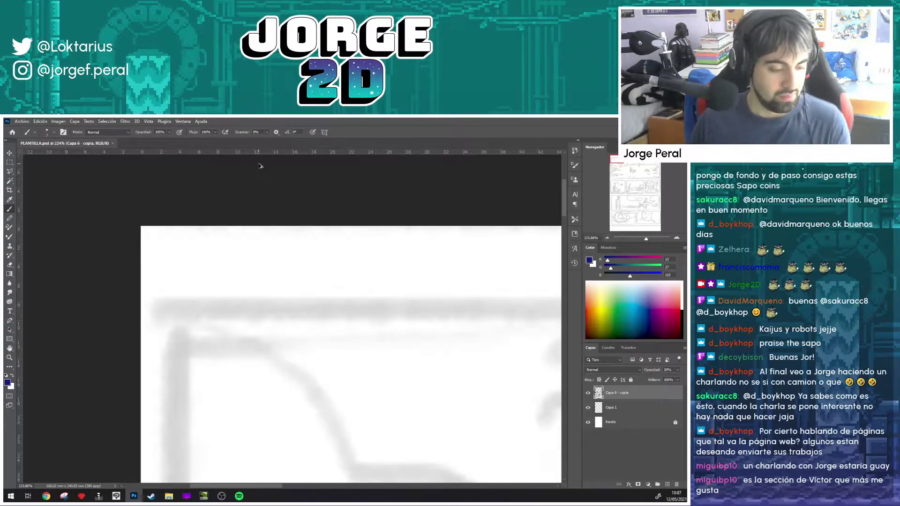
key("ctrl+alt+i")
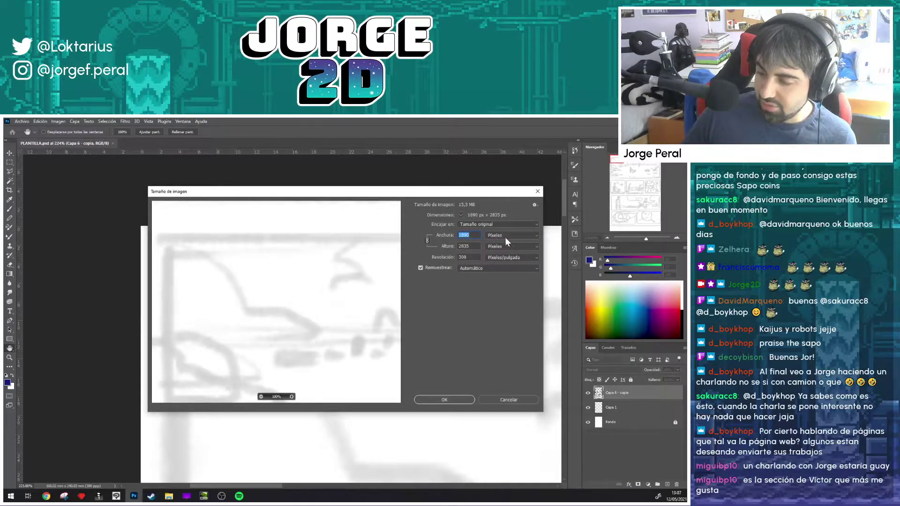
left_click(505, 237)
left_click(501, 260)
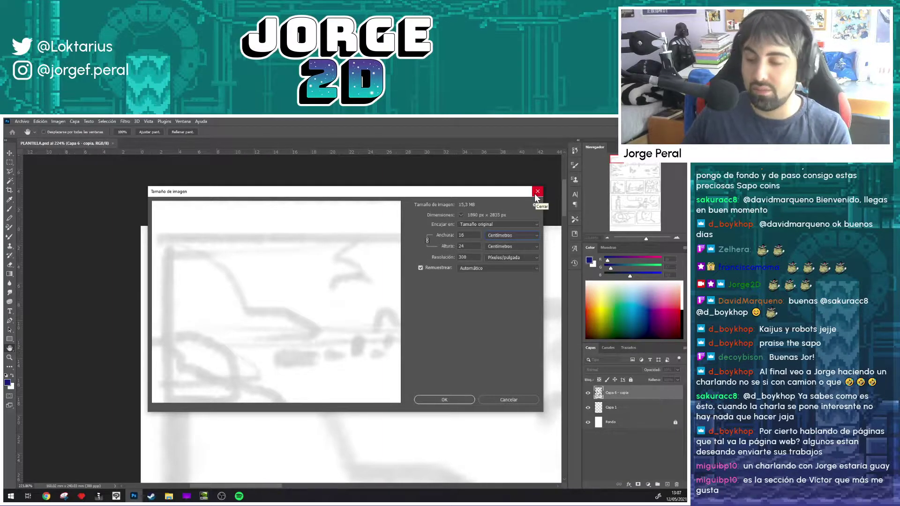
left_click(537, 192)
left_click_drag(235, 158, 218, 236)
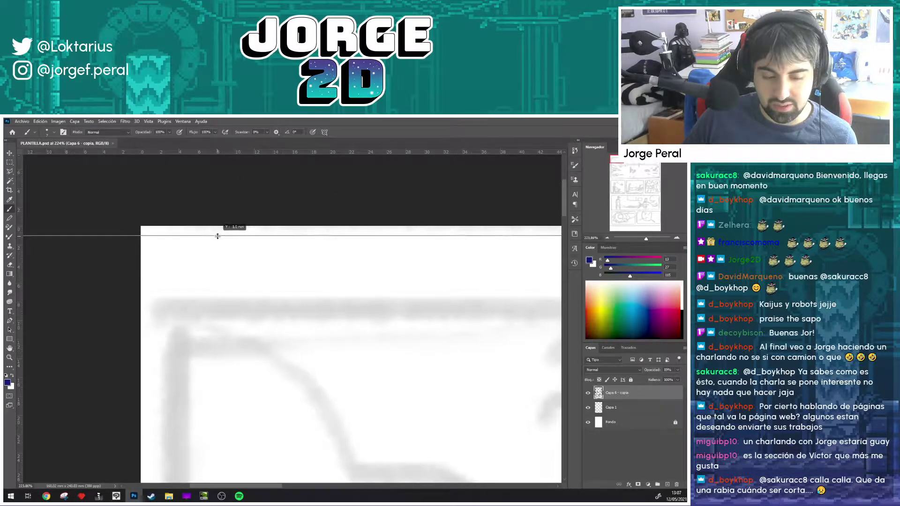
Step: Drag guides onto the top, left, right and bottom edges of the page
left_click_drag(217, 235, 215, 236)
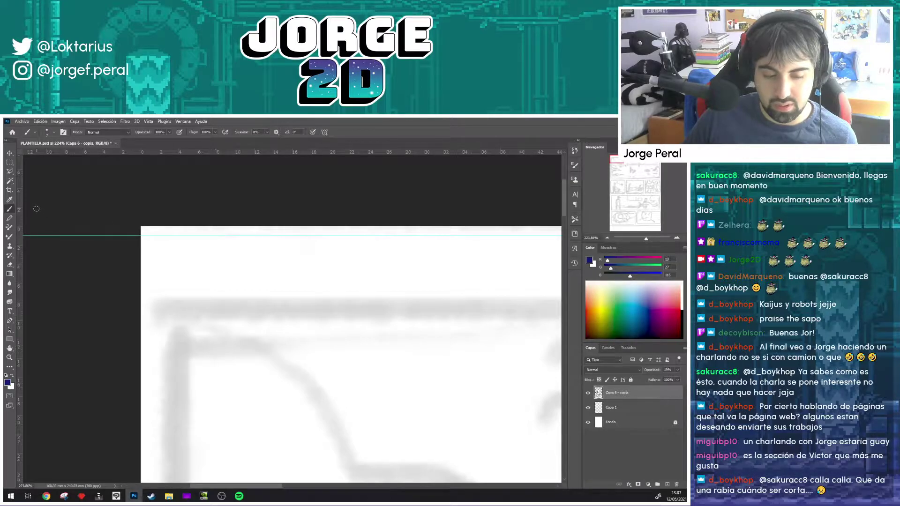
mouse_move(20, 216)
left_mouse_down()
mouse_move(150, 249)
mouse_move(129, 255)
left_mouse_up()
left_click_drag(398, 258, 134, 277)
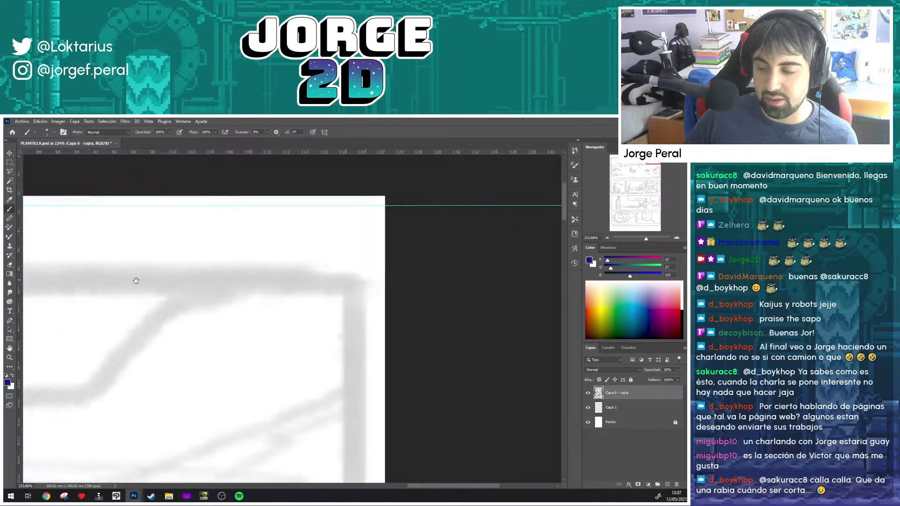
left_click_drag(497, 281, 306, 283)
mouse_move(20, 221)
left_mouse_down()
mouse_move(215, 248)
mouse_move(272, 190)
left_mouse_up()
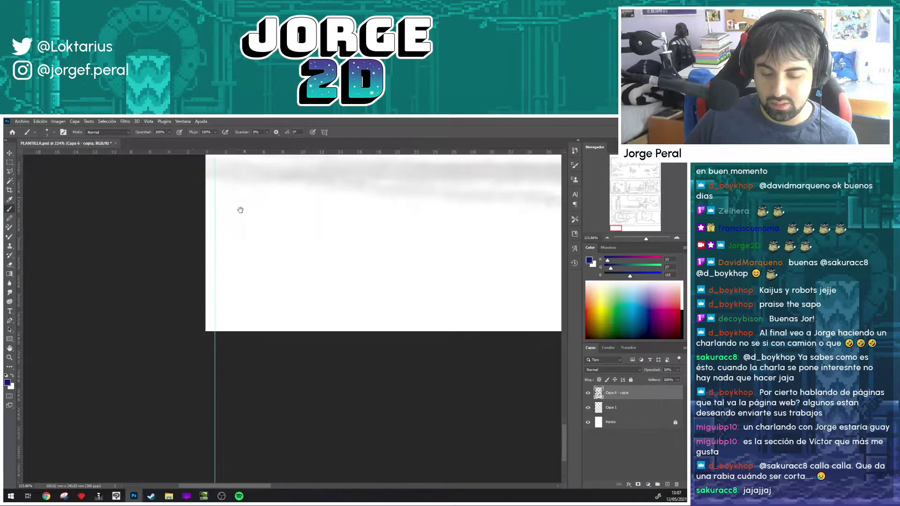
mouse_move(231, 157)
left_mouse_down()
mouse_move(222, 347)
mouse_move(218, 338)
left_mouse_up()
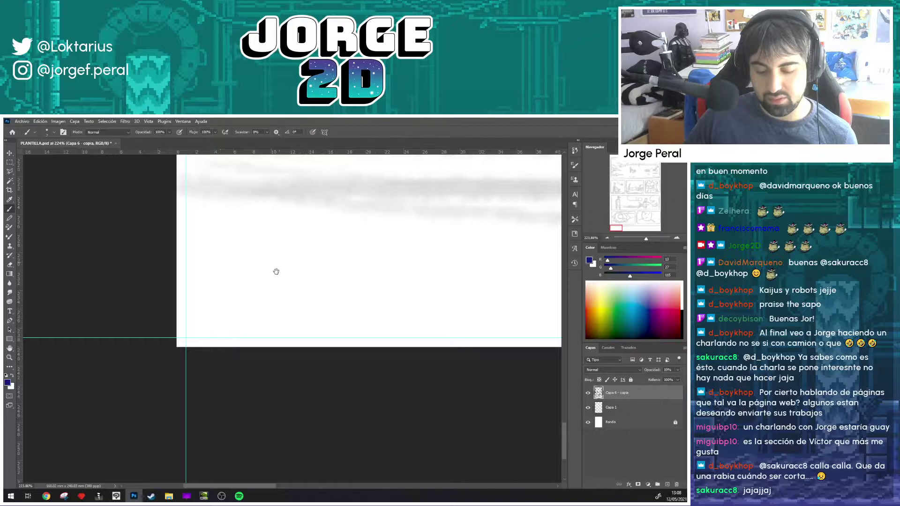
Step: Zoom out and pan over the top panels to check the edge guides
scroll(276, 272, "down", 2)
scroll(221, 370, "down", 2)
scroll(231, 331, "down", 2)
scroll(144, 342, "down", 2)
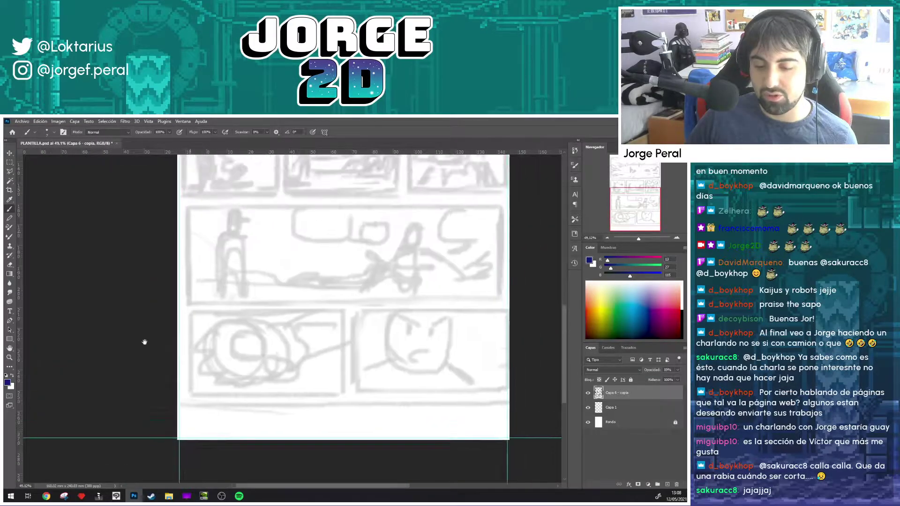
scroll(144, 342, "up", 3)
scroll(281, 323, "up", 3)
scroll(352, 311, "up", 1)
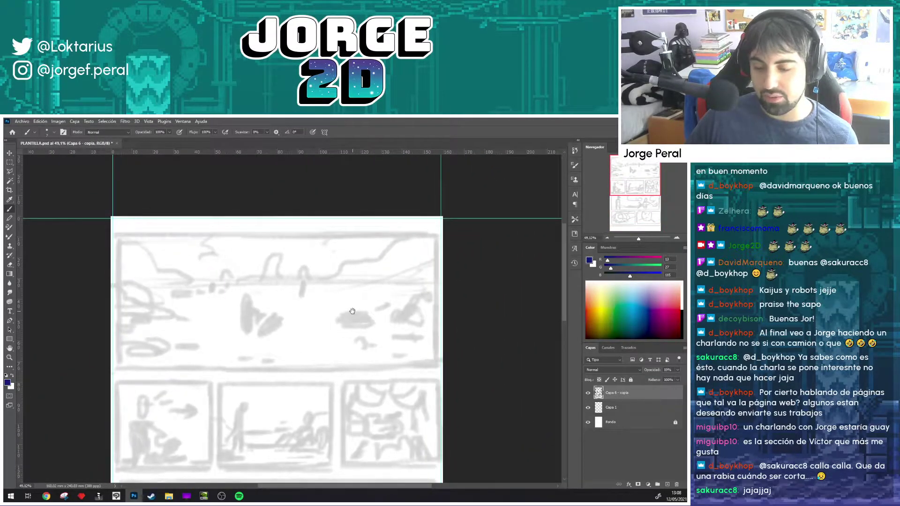
left_click_drag(352, 311, 356, 301)
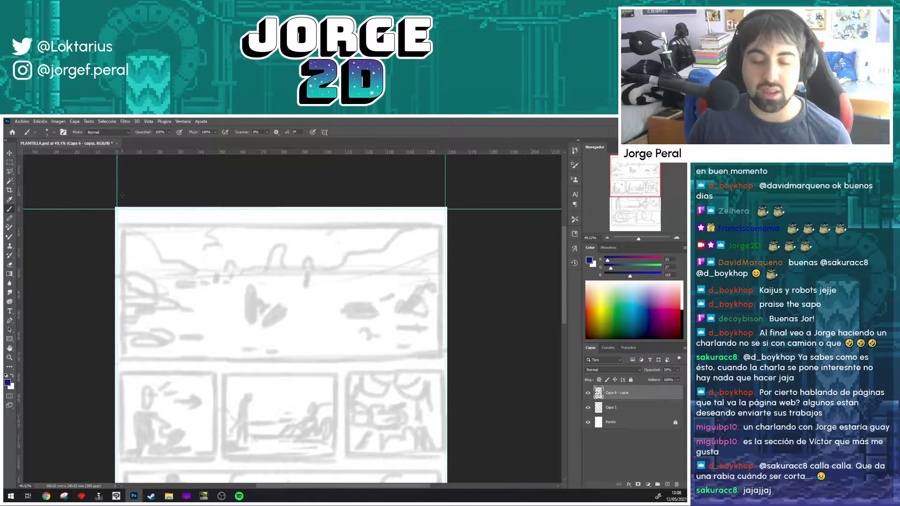
scroll(88, 228, "up", 2)
scroll(123, 205, "up", 1)
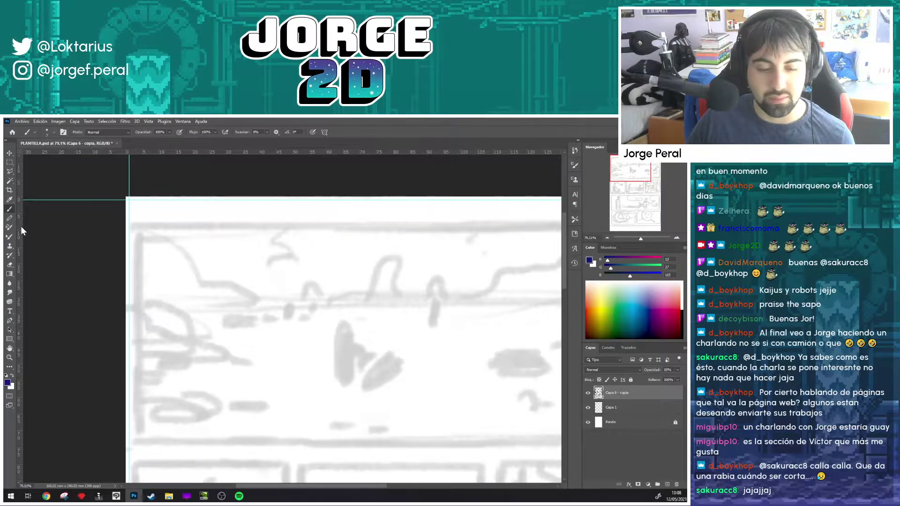
Step: Remove the extra inner vertical guide and nudge the left-edge guide slightly right
left_click_drag(21, 227, 138, 247)
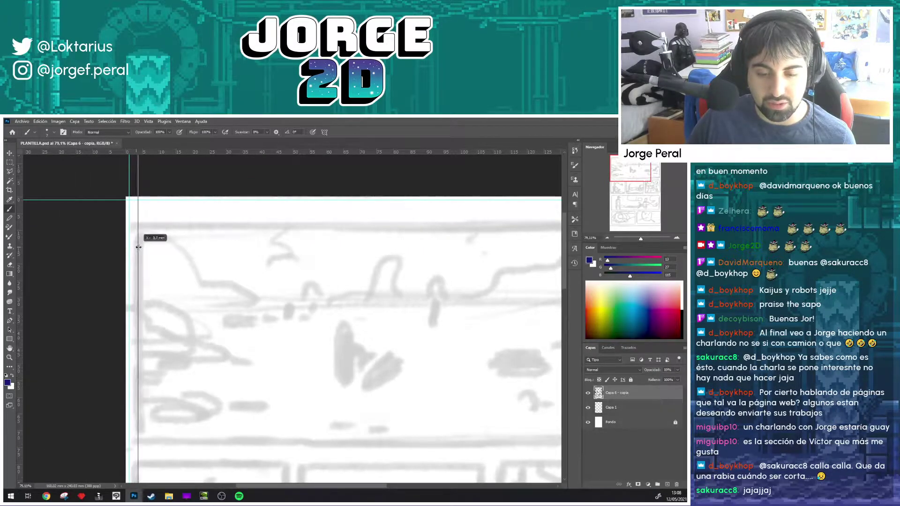
left_click_drag(138, 247, 130, 246)
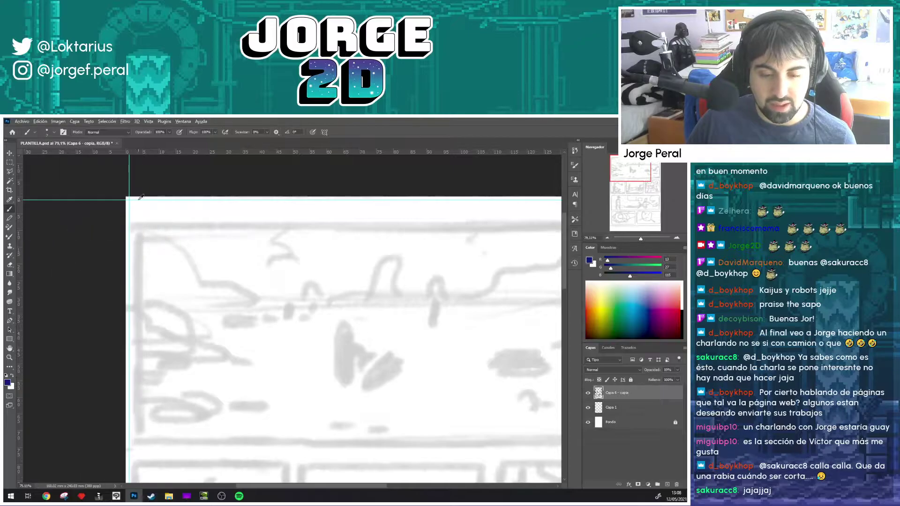
scroll(140, 198, "up", 2)
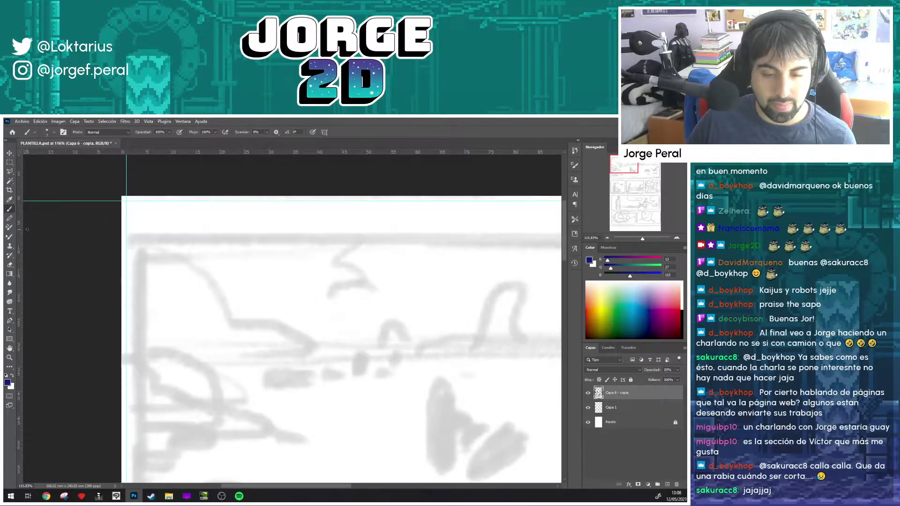
scroll(143, 186, "up", 1)
scroll(142, 186, "up", 1)
scroll(142, 187, "up", 1)
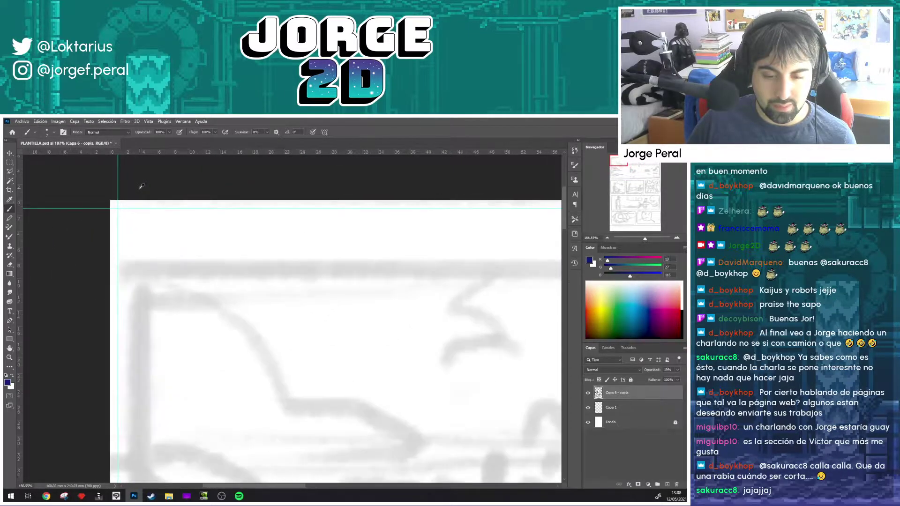
scroll(142, 187, "up", 1)
scroll(142, 187, "up", 1)
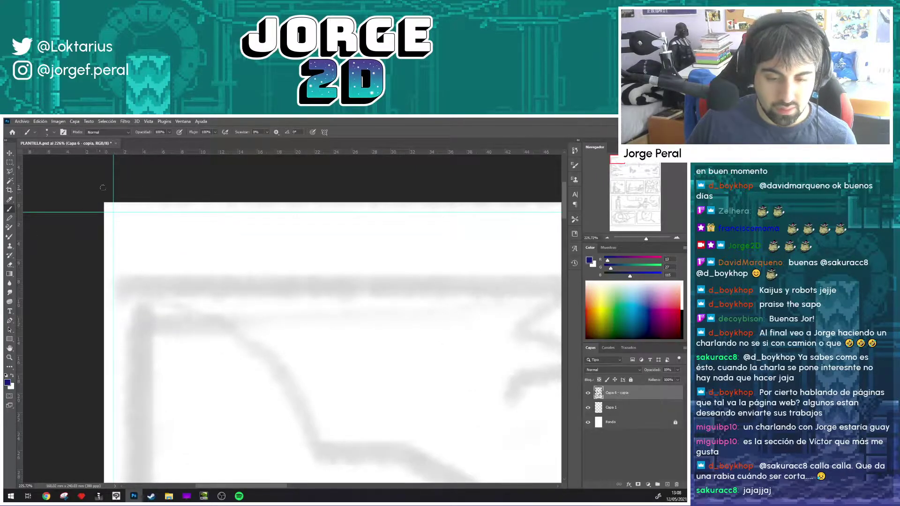
left_click_drag(114, 169, 114, 170)
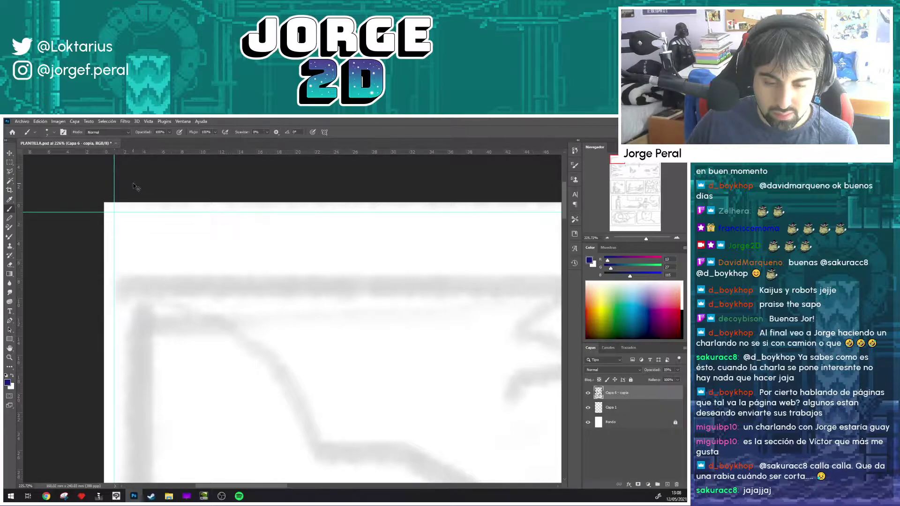
Step: Set margin guides 3.1 mm from the left edge and 3 mm below the top
left_click_drag(22, 207, 133, 214)
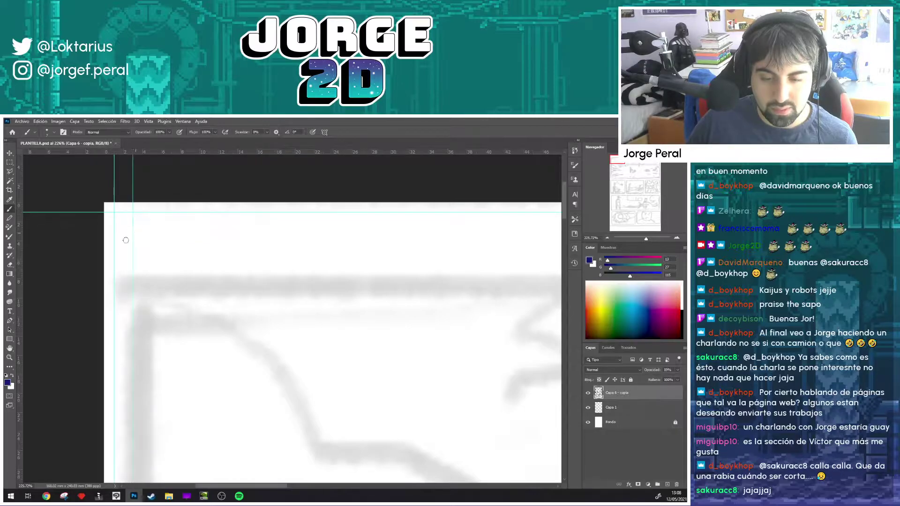
left_click_drag(181, 155, 172, 231)
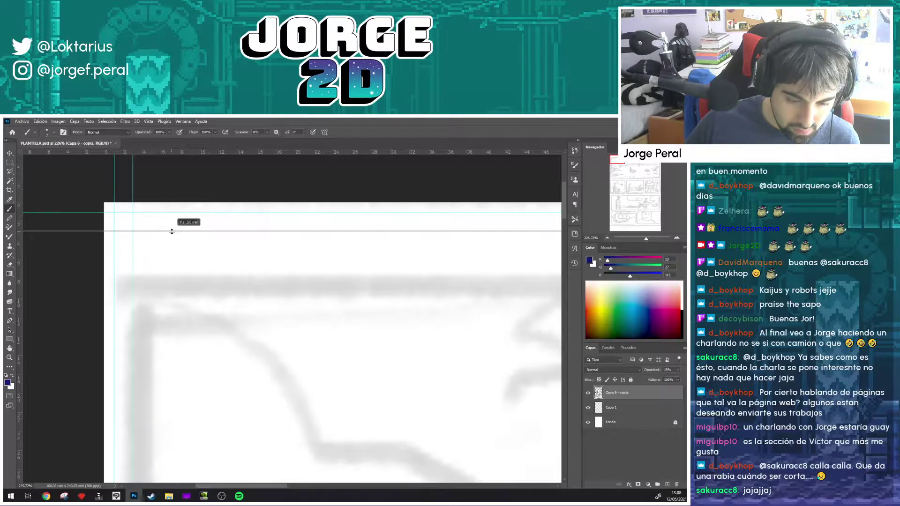
left_click_drag(171, 231, 171, 231)
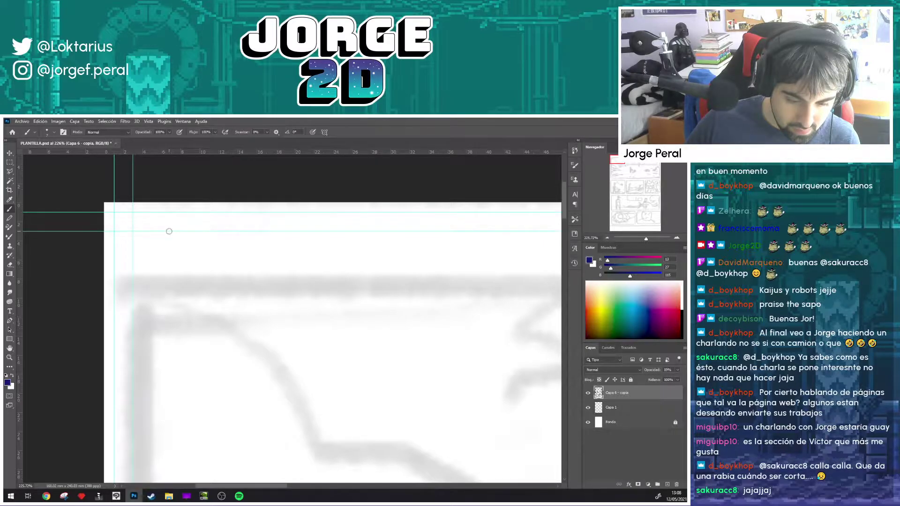
left_click_drag(266, 174, 229, 166)
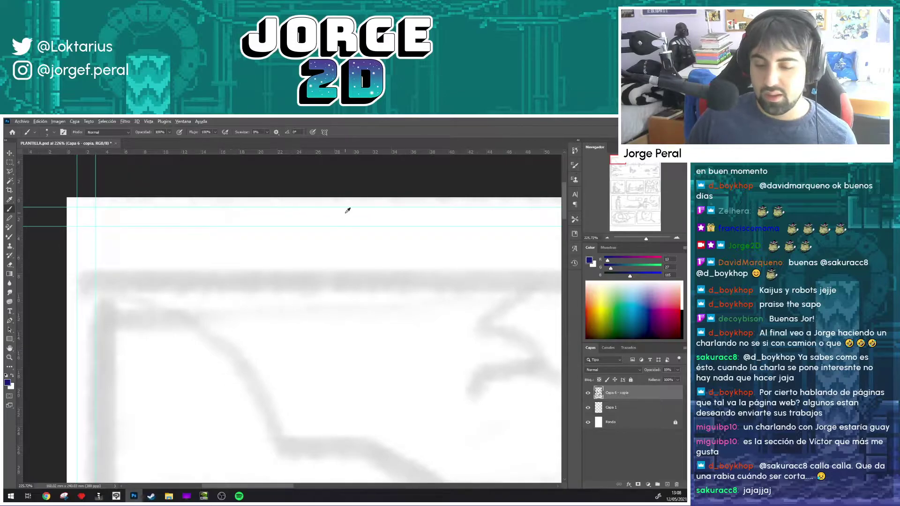
scroll(348, 209, "down", 2)
scroll(348, 227, "down", 2)
left_click_drag(325, 243, 312, 227)
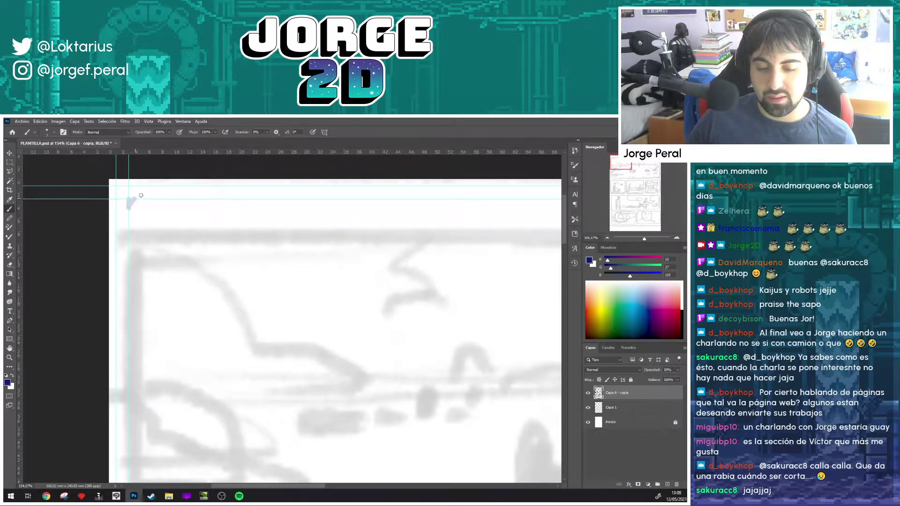
Step: Undo the stray brush mark and set the foreground colour to black
key("ctrl+z")
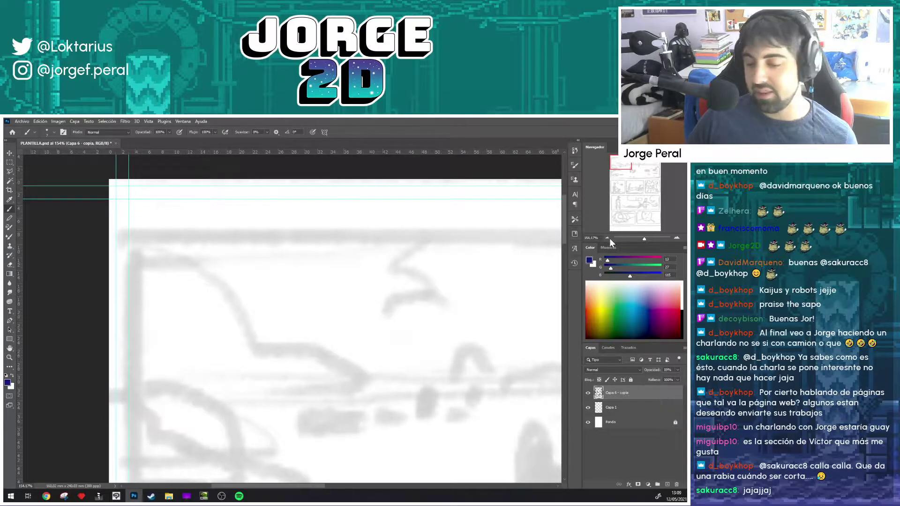
left_click(682, 313)
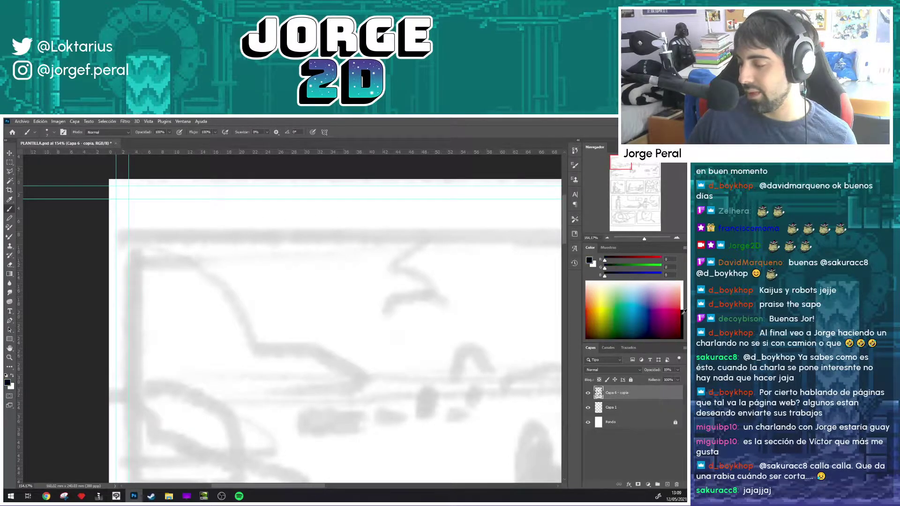
left_click_drag(117, 209, 120, 224)
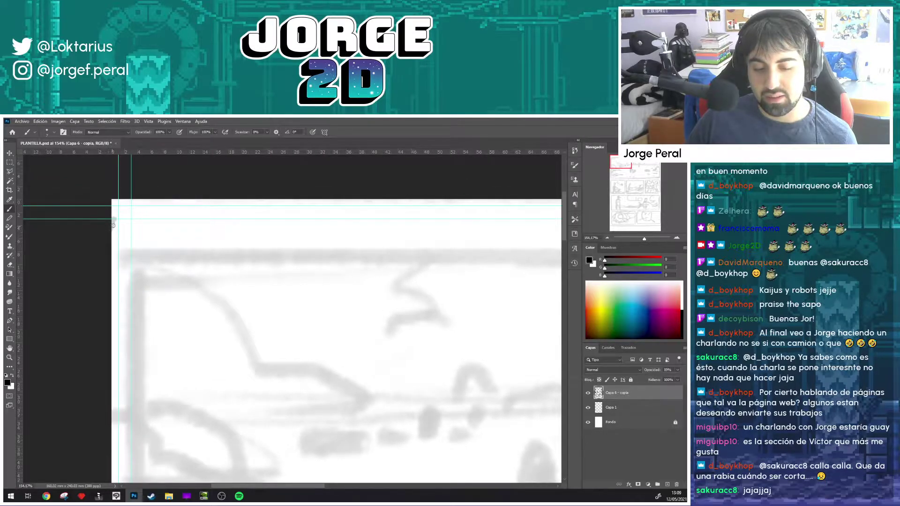
left_click_drag(223, 244, 169, 227)
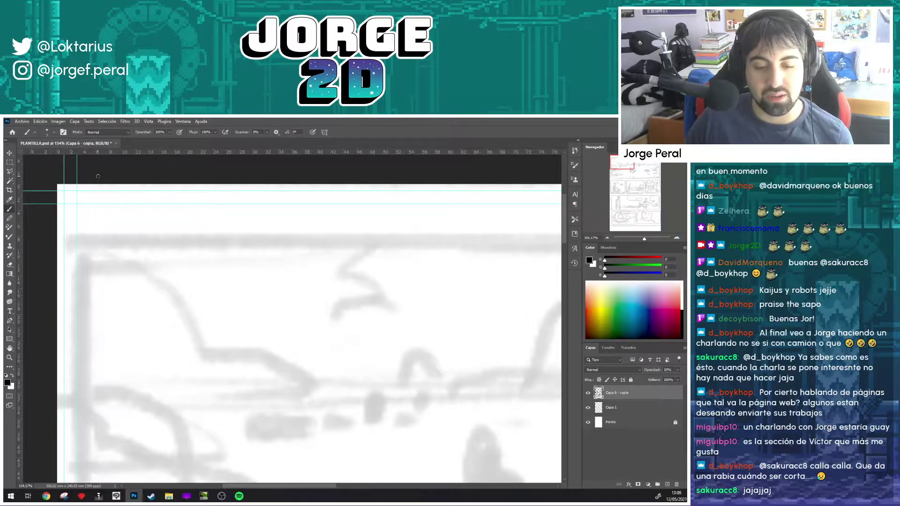
Step: Zoom in on the page's right edge and add a vertical guide there
mouse_move(383, 277)
left_mouse_down()
mouse_move(180, 271)
mouse_move(94, 305)
left_mouse_up()
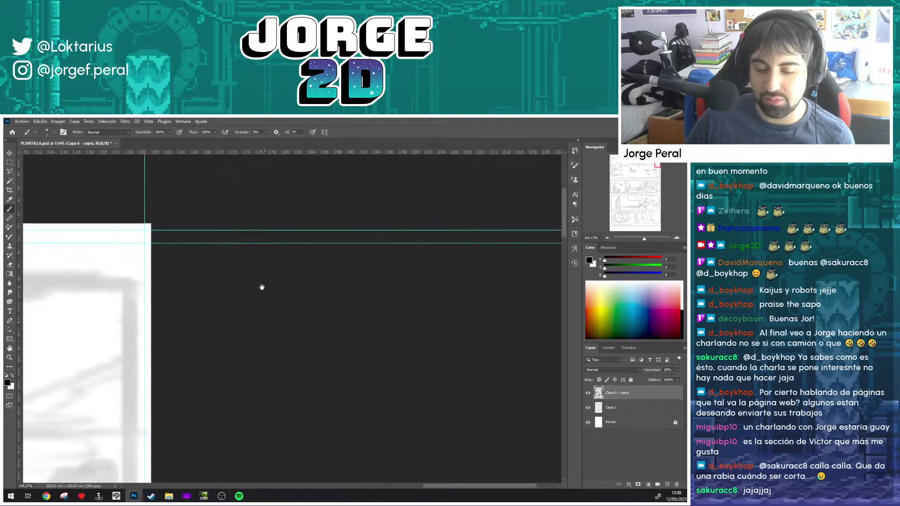
left_click_drag(261, 289, 296, 288)
scroll(170, 215, "up", 3)
scroll(183, 213, "up", 2)
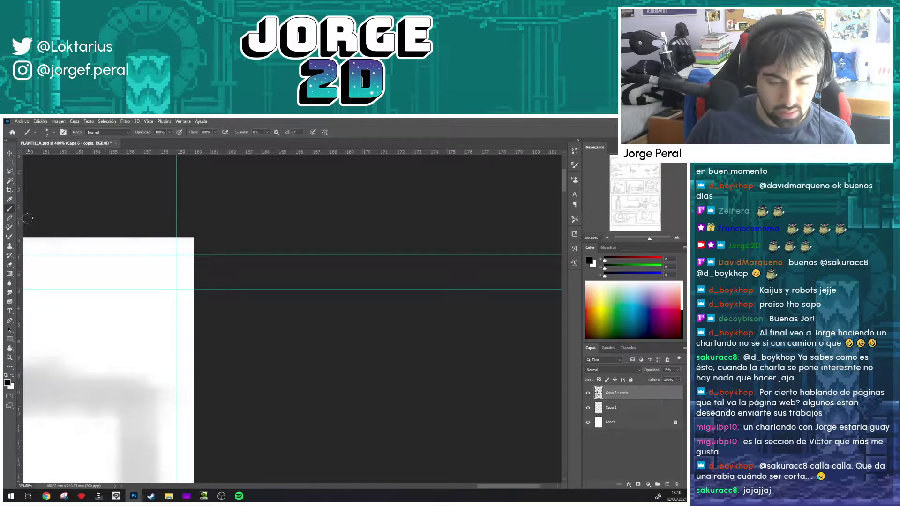
mouse_move(21, 215)
left_mouse_down()
mouse_move(188, 233)
mouse_move(177, 232)
left_mouse_up()
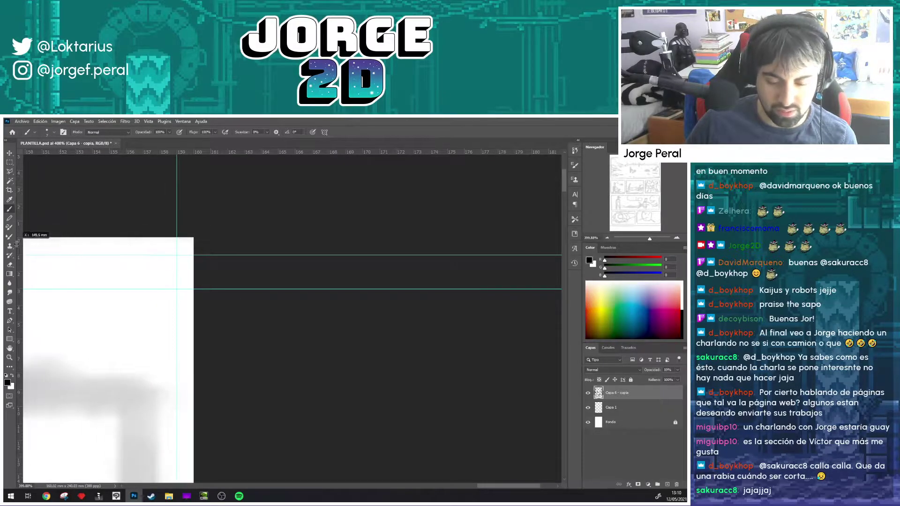
scroll(165, 241, "down", 1)
scroll(165, 240, "down", 1)
scroll(168, 235, "down", 1)
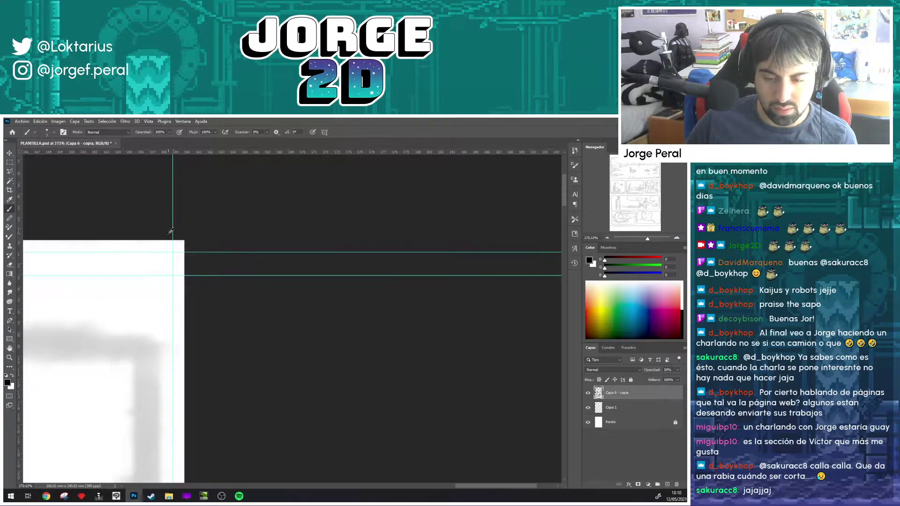
scroll(186, 190, "down", 1)
scroll(185, 190, "up", 2)
scroll(187, 188, "up", 2)
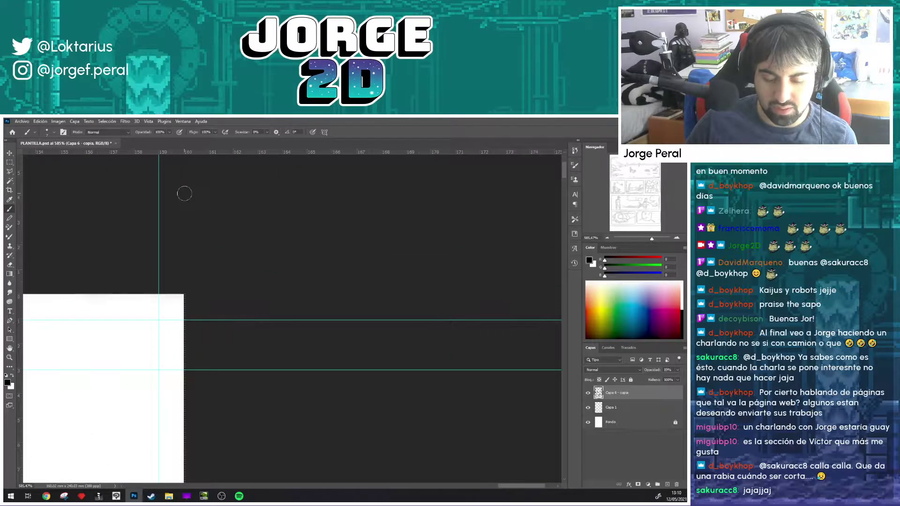
Step: Set the right-edge guides at 159,5 mm and 159,6 mm
left_click_drag(184, 195, 385, 247)
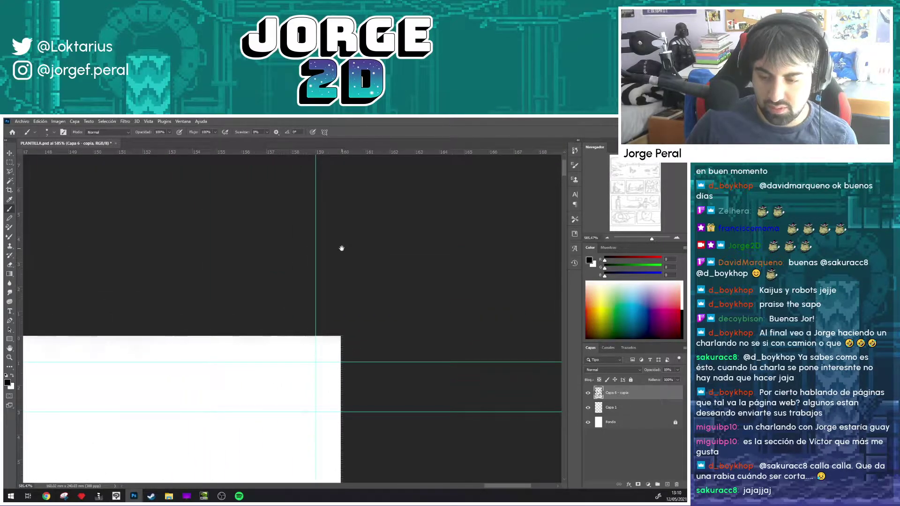
left_click_drag(167, 235, 395, 225)
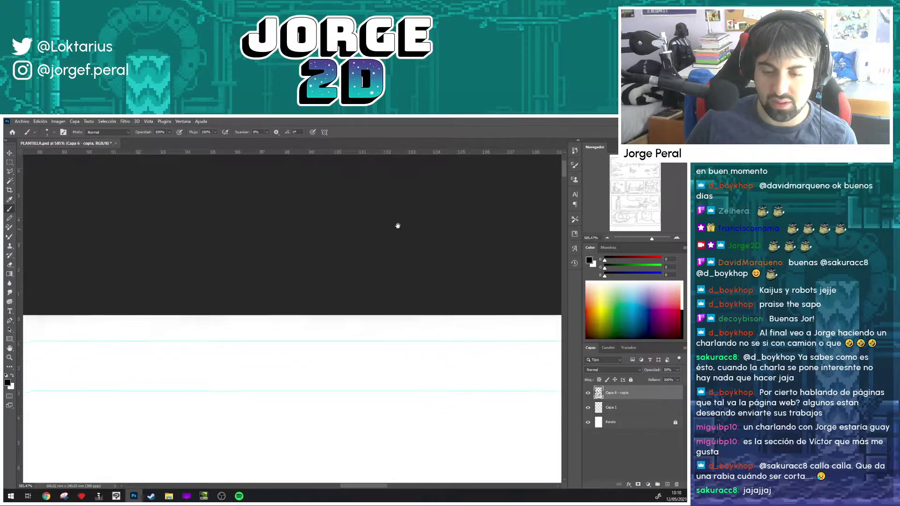
left_click_drag(305, 255, 82, 259)
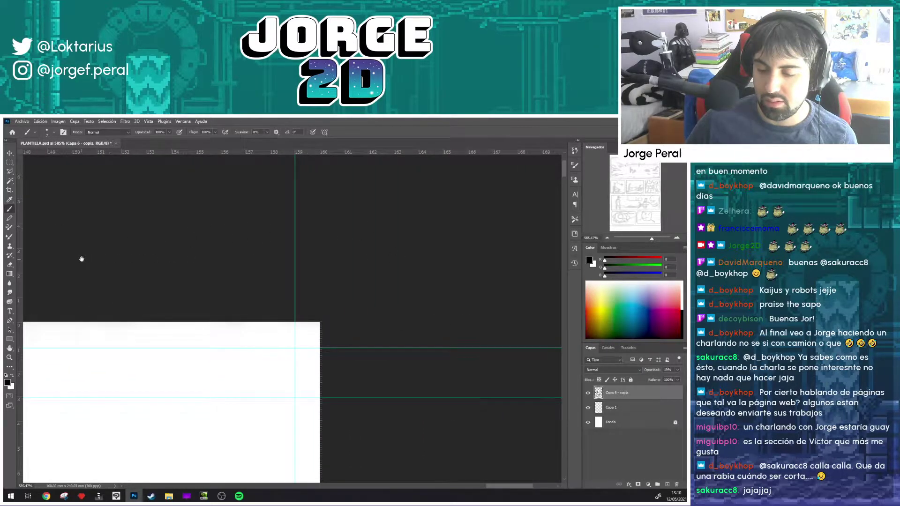
left_click_drag(81, 260, 34, 255)
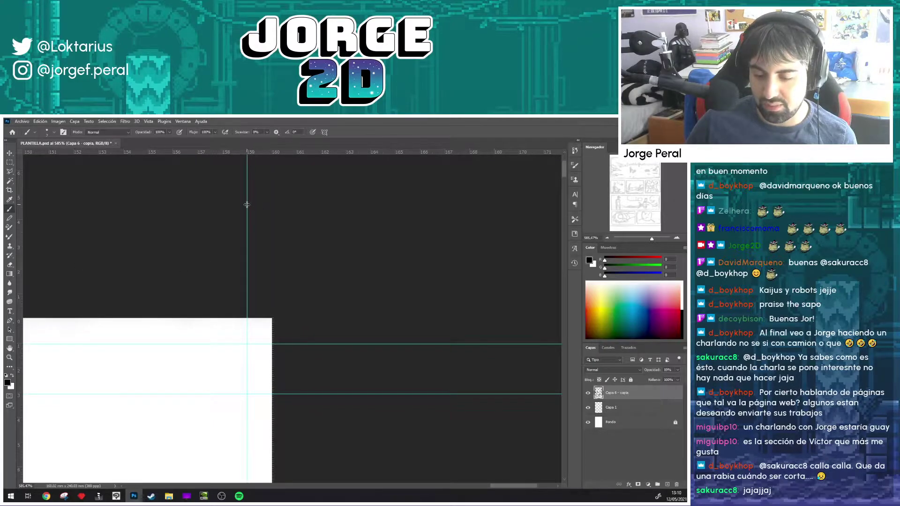
left_click_drag(246, 205, 259, 207)
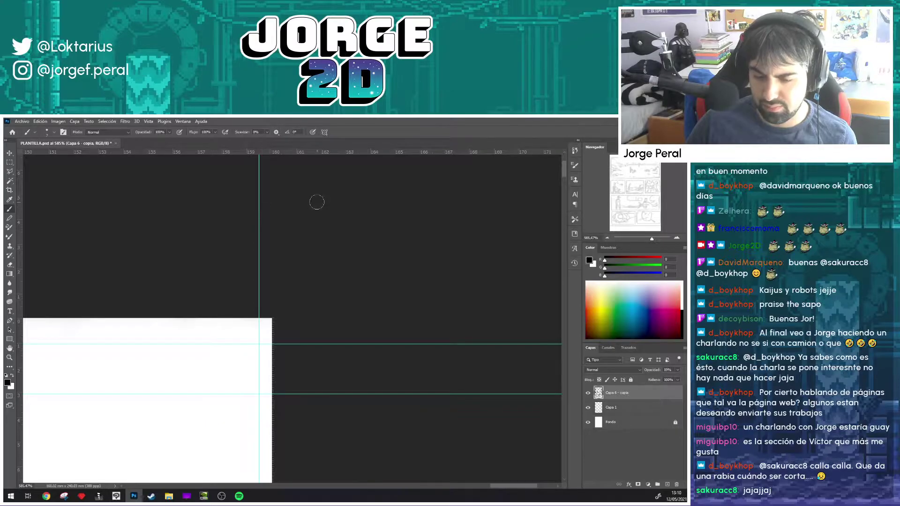
mouse_move(20, 231)
left_mouse_down()
mouse_move(259, 248)
mouse_move(234, 244)
left_mouse_up()
Step: Place left margin guides at 0,5 mm and 1,5 mm
mouse_move(167, 251)
left_mouse_down()
mouse_move(331, 241)
mouse_move(308, 253)
mouse_move(394, 235)
left_mouse_up()
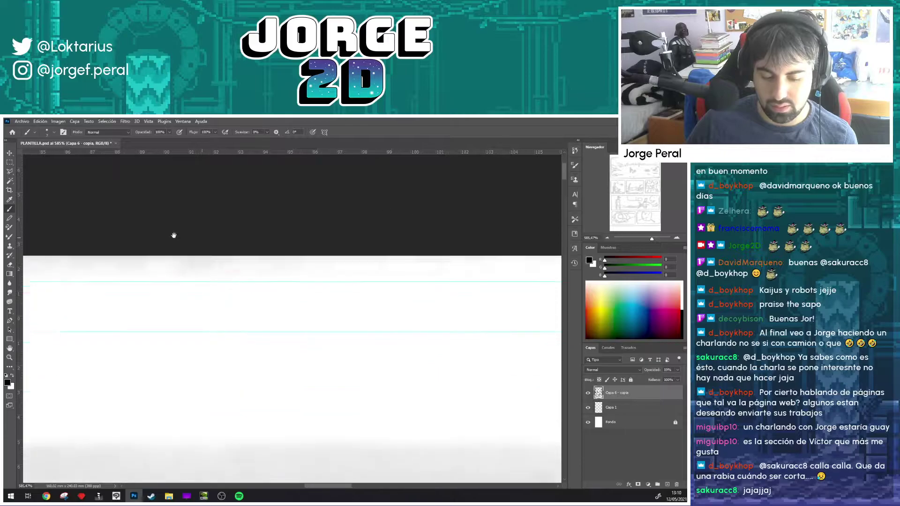
left_click_drag(173, 235, 422, 227)
scroll(179, 236, "left", 10)
left_click_drag(177, 235, 139, 281)
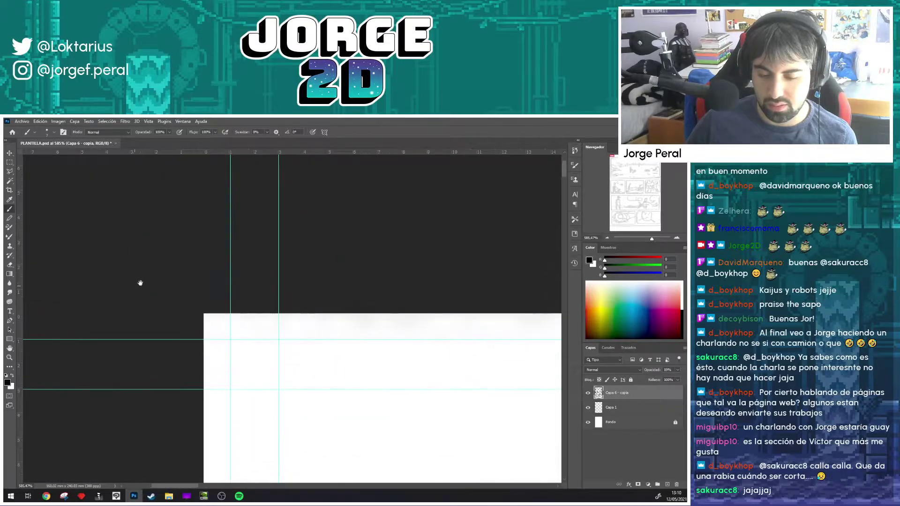
left_click_drag(230, 214, 217, 215)
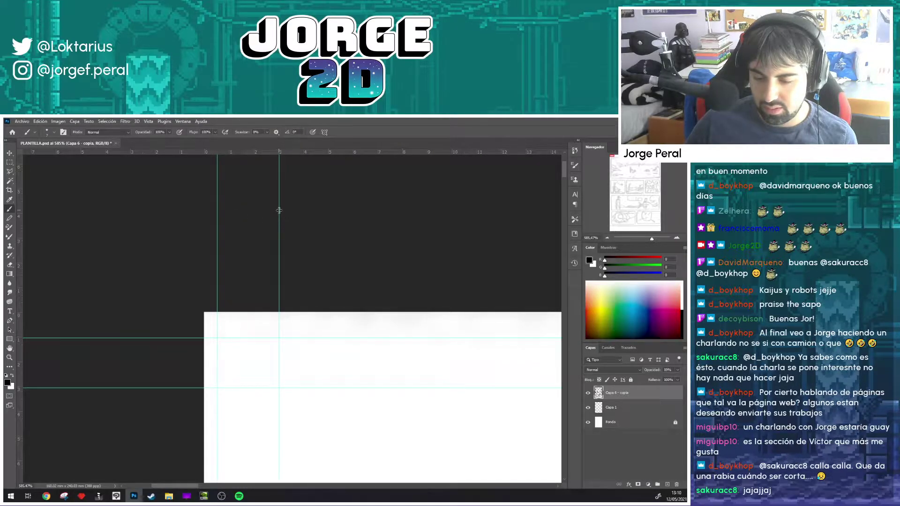
left_click_drag(279, 211, 242, 209)
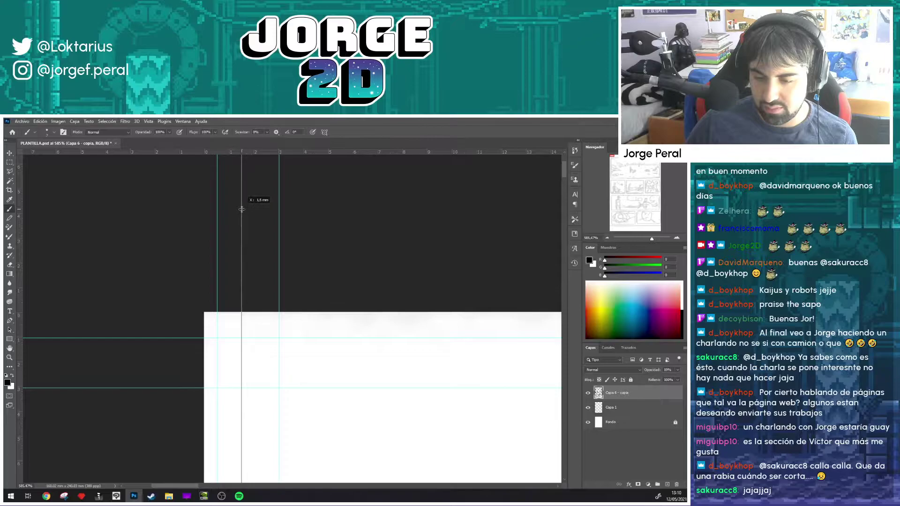
left_click_drag(242, 209, 241, 209)
Step: Place top margin guides at 0,6 mm and 1,5 mm
scroll(305, 233, "down", 2)
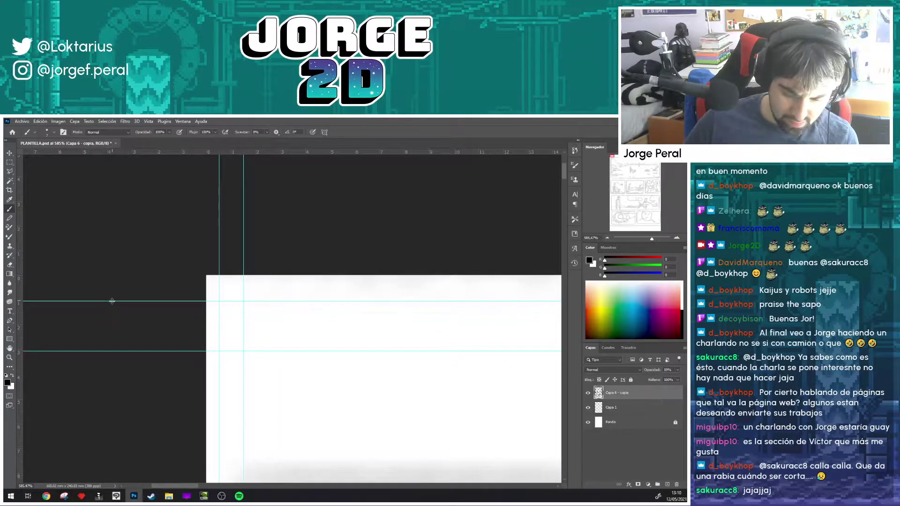
left_click_drag(113, 302, 106, 288)
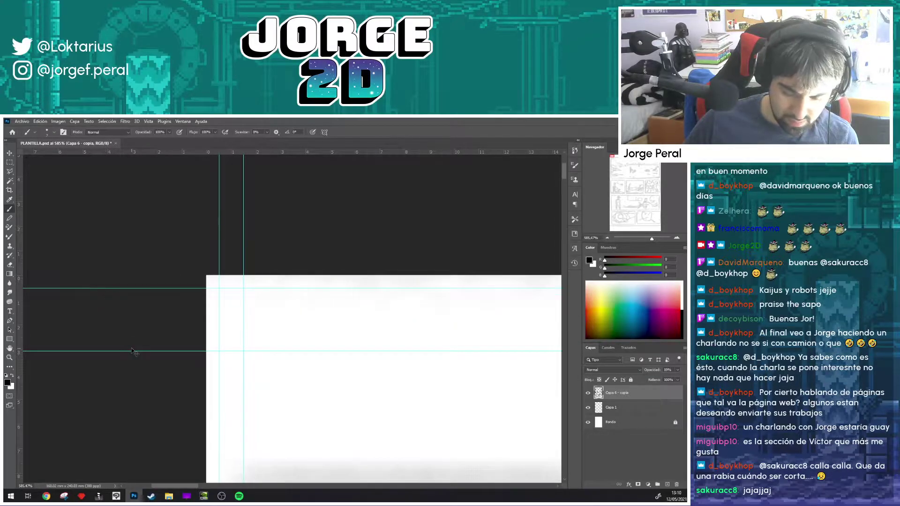
left_click_drag(133, 351, 125, 312)
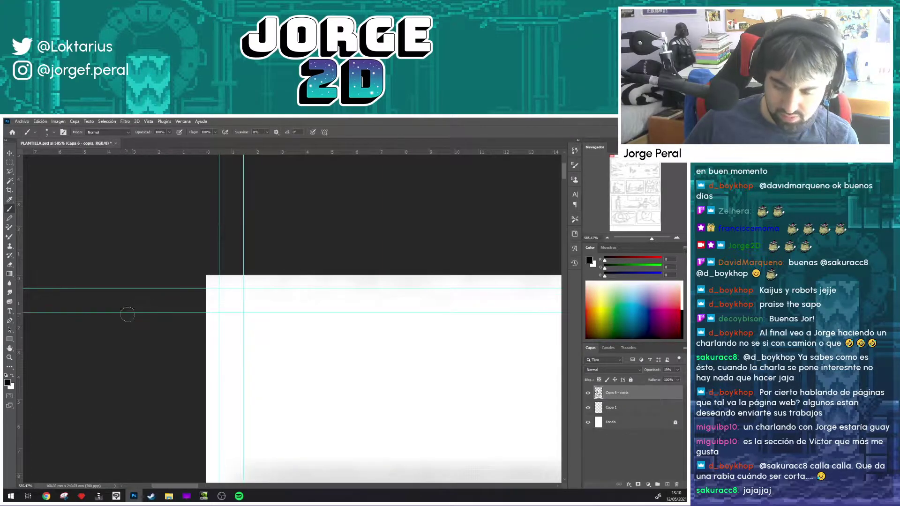
scroll(305, 320, "down", 5)
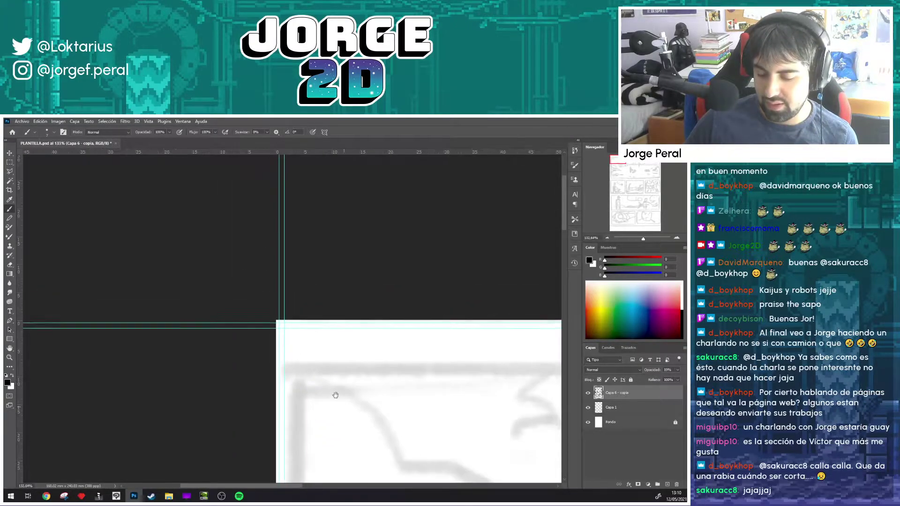
Step: Zoom in and out around the first panel at the top of the page
left_click_drag(295, 343, 140, 180)
scroll(210, 235, "down", 2)
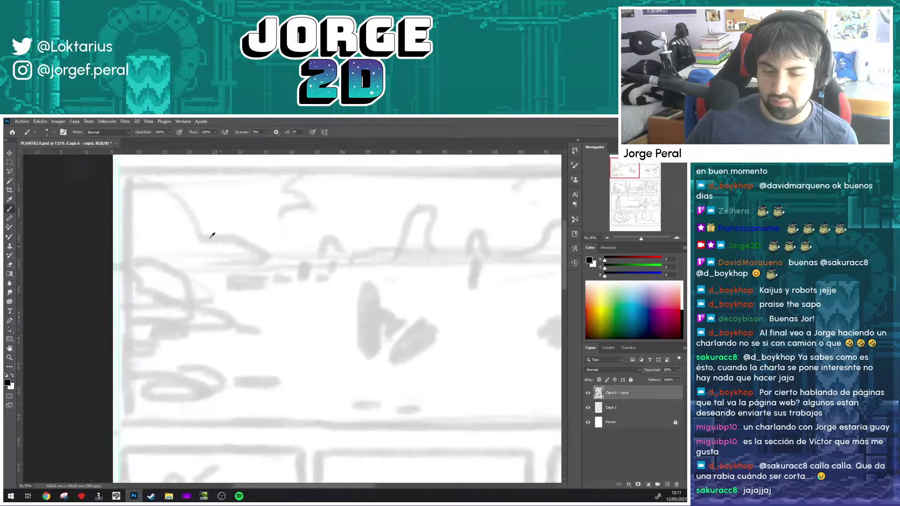
scroll(237, 216, "down", 2)
scroll(244, 213, "down", 2)
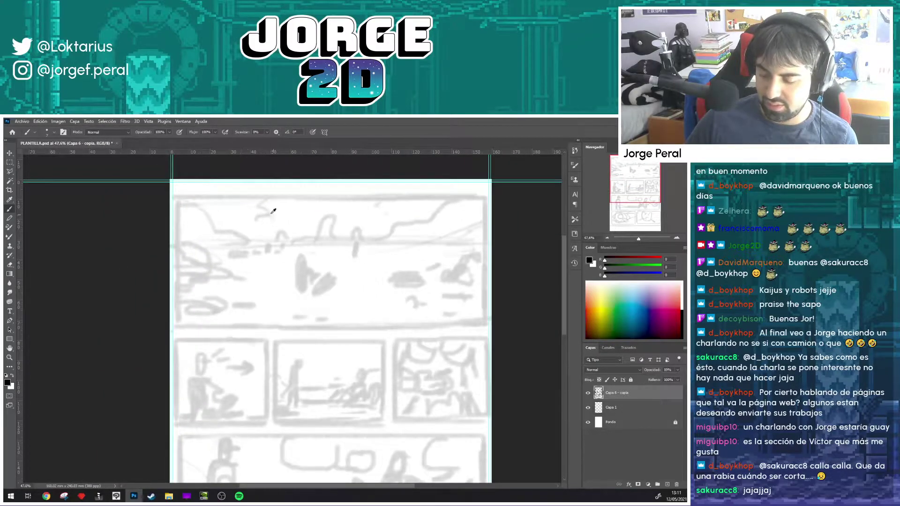
scroll(177, 231, "up", 2)
scroll(166, 241, "up", 2)
scroll(167, 239, "up", 2)
scroll(167, 237, "up", 1)
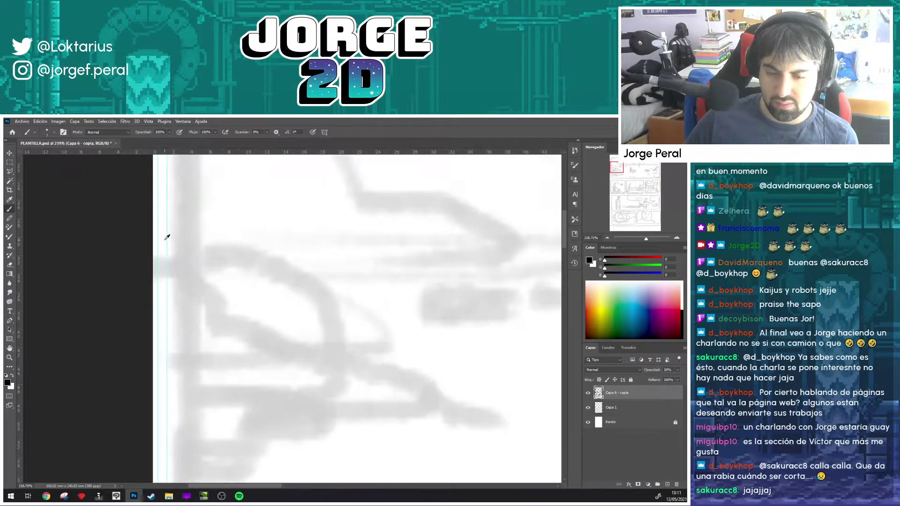
scroll(167, 236, "up", 1)
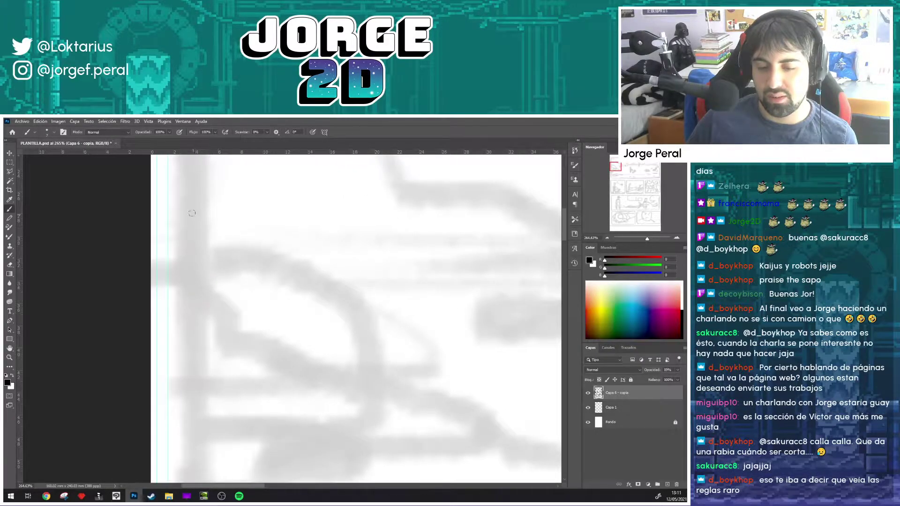
scroll(173, 159, "up", 1)
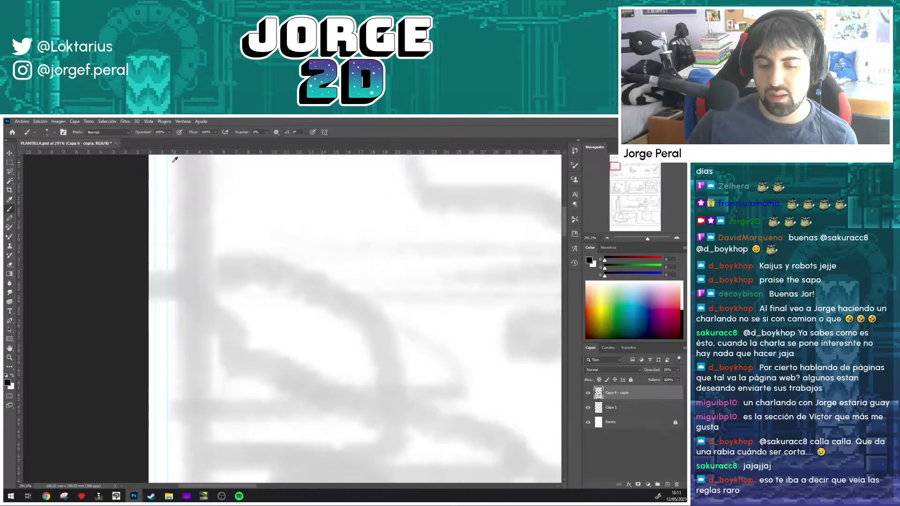
scroll(182, 169, "down", 1)
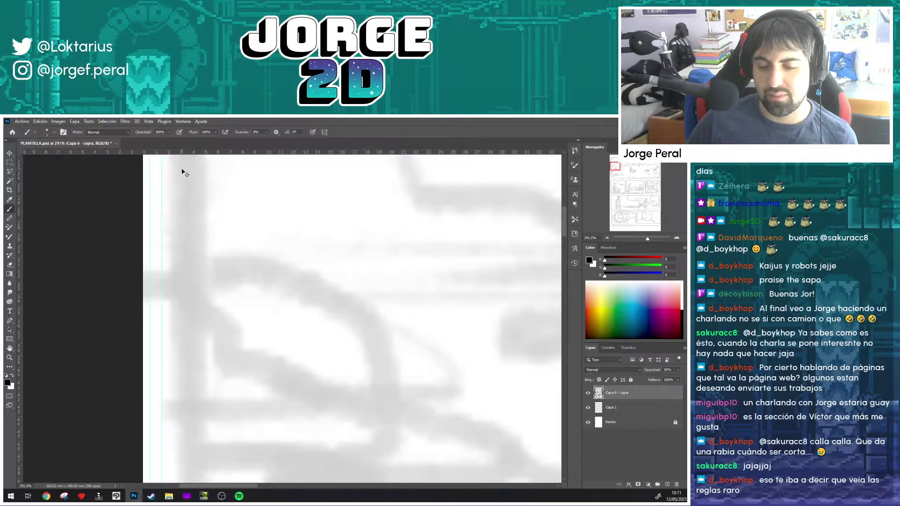
Step: Pan across the top panel to the page's top-right corner and its paired guides
left_click_drag(247, 198, 172, 225)
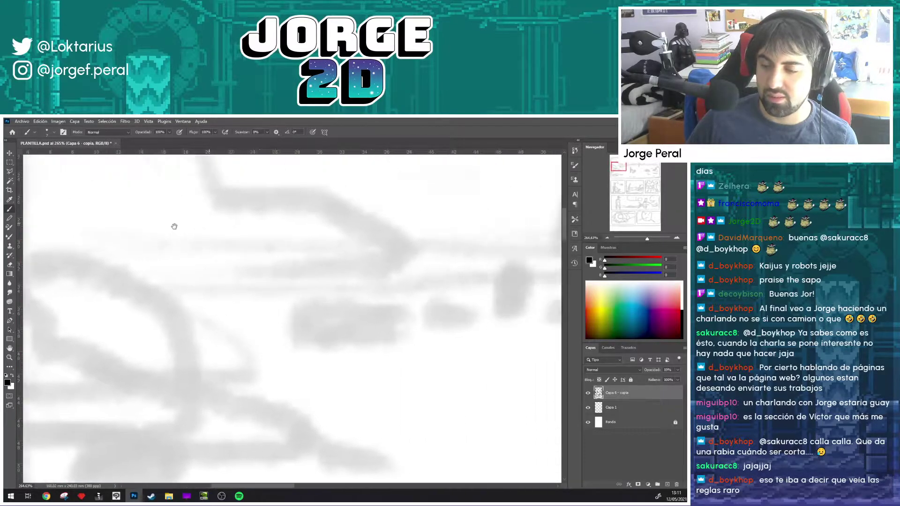
left_click_drag(321, 241, 22, 359)
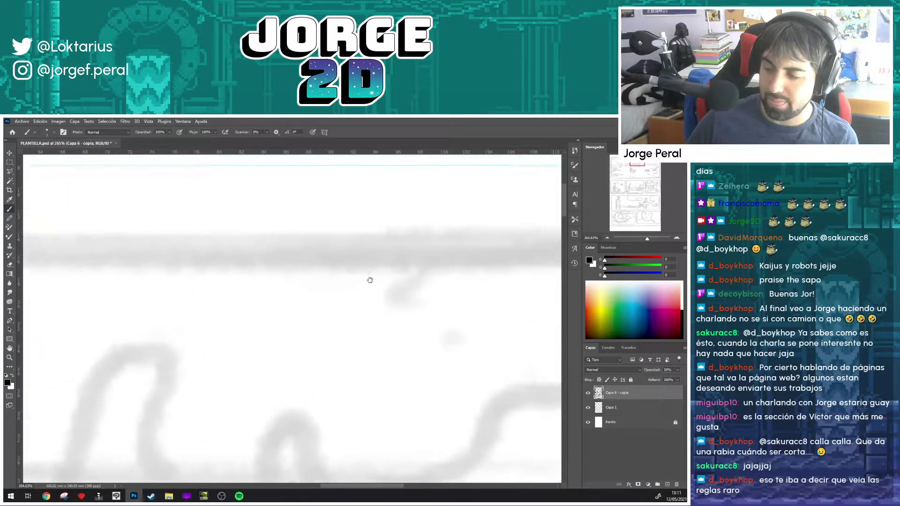
mouse_move(368, 279)
left_mouse_down()
mouse_move(111, 368)
mouse_move(52, 331)
left_mouse_up()
left_click_drag(274, 300, 217, 304)
scroll(386, 258, "up", 2)
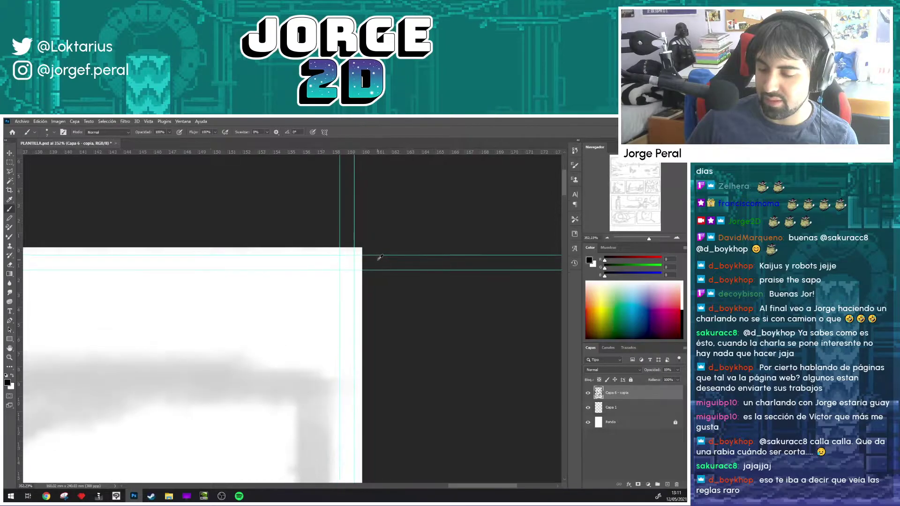
scroll(377, 259, "up", 1)
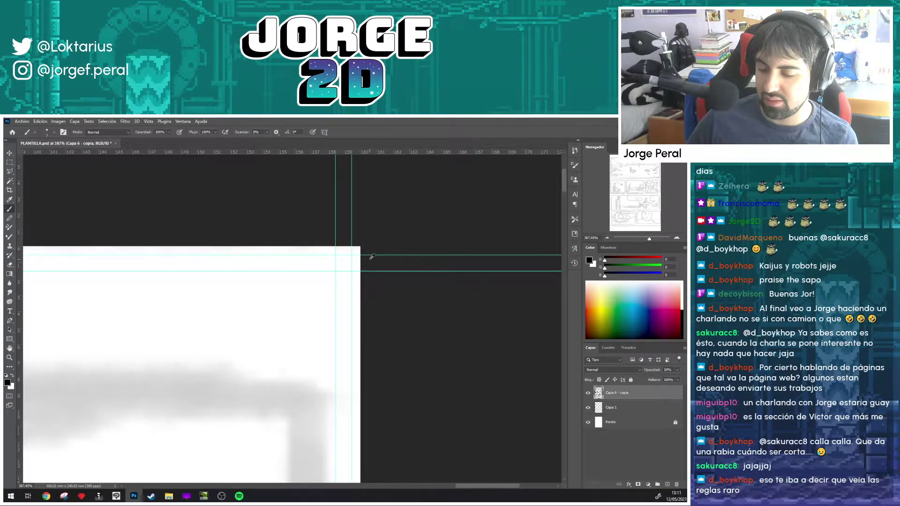
scroll(372, 256, "down", 1)
scroll(370, 253, "down", 1)
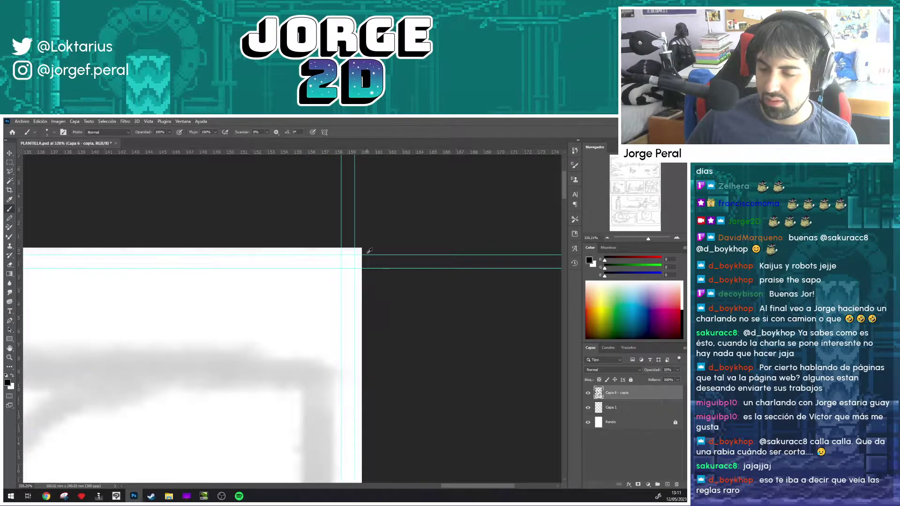
Step: Check in Image Size that the page is 16 × 24 cm at 300 ppi, closing without changes
key("ctrl+alt+i")
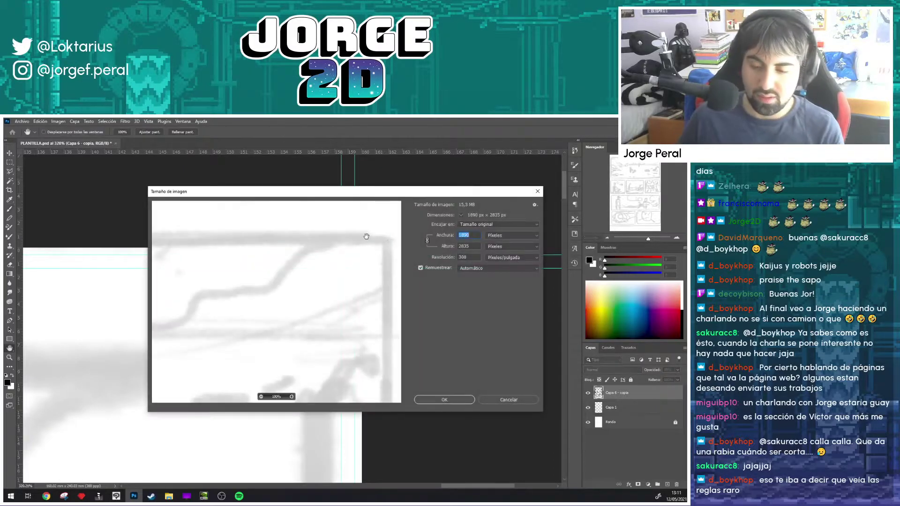
left_click(487, 247)
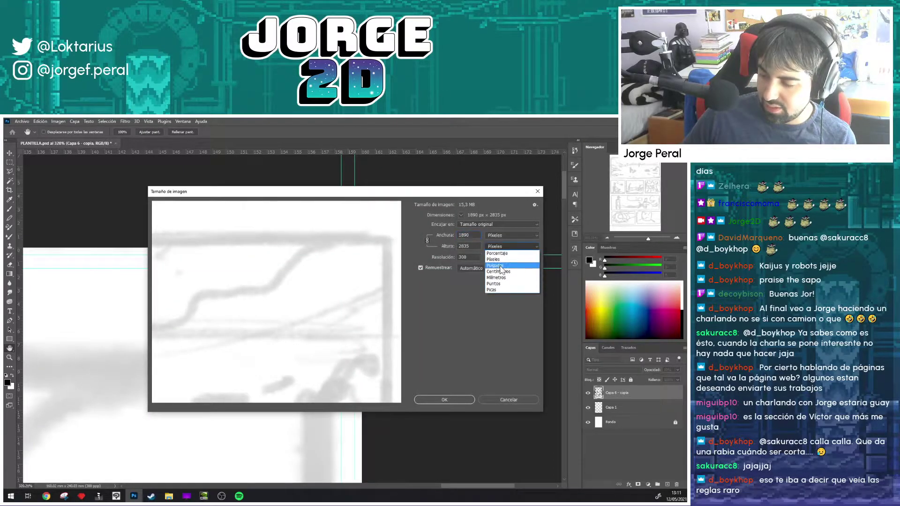
left_click(498, 271)
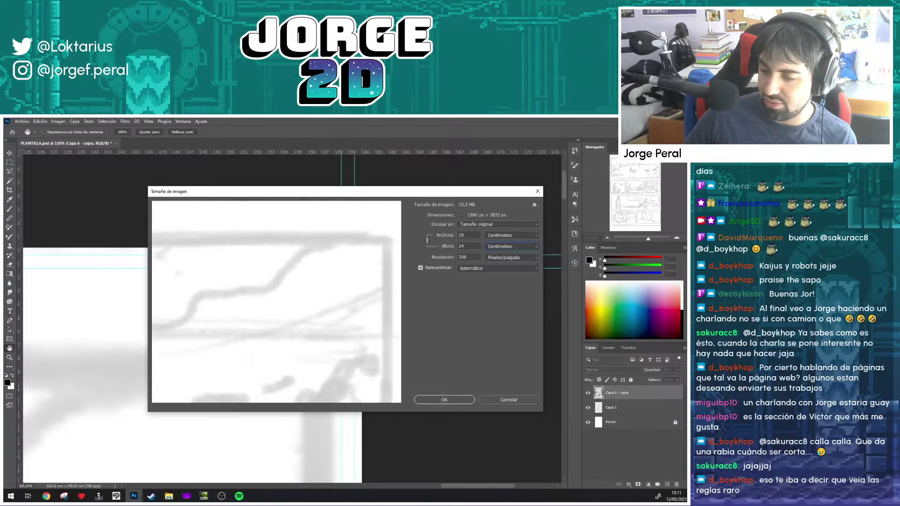
left_click(537, 191)
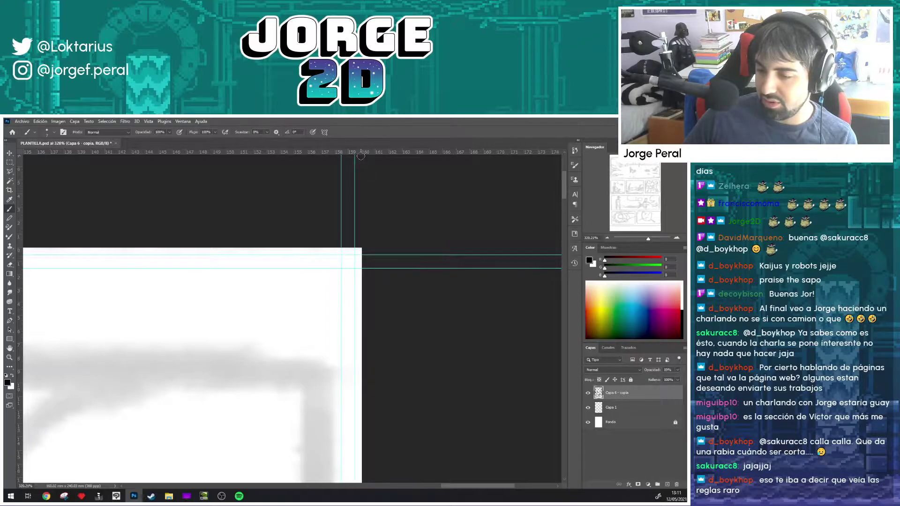
Step: Zoom and pan around the sketch page to inspect its panel borders
scroll(344, 214, "down", 1)
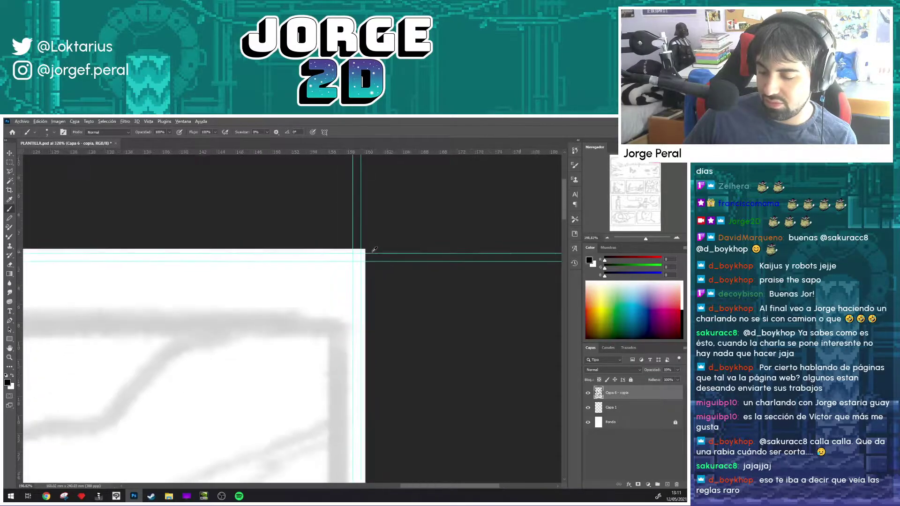
scroll(360, 244, "down", 1)
scroll(367, 253, "down", 1)
scroll(374, 261, "down", 1)
scroll(369, 268, "up", 1)
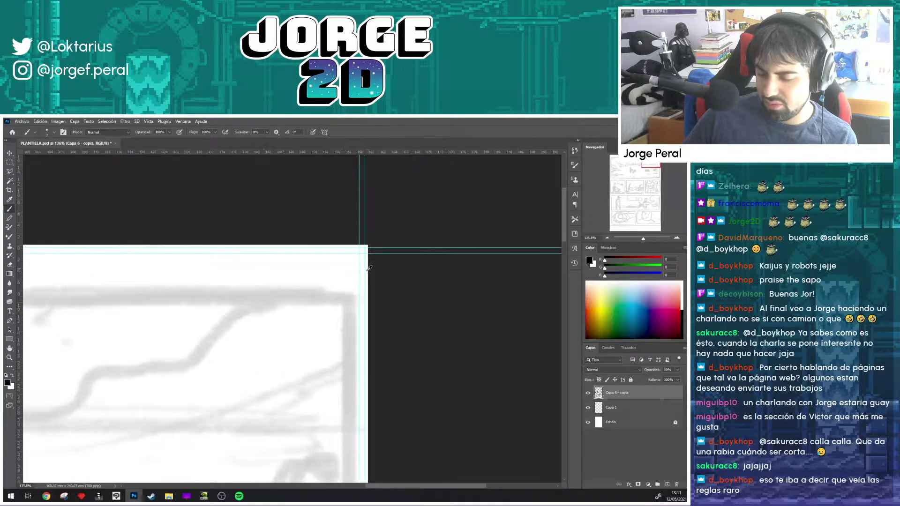
scroll(365, 266, "down", 4)
scroll(256, 261, "down", 4)
scroll(255, 261, "down", 4)
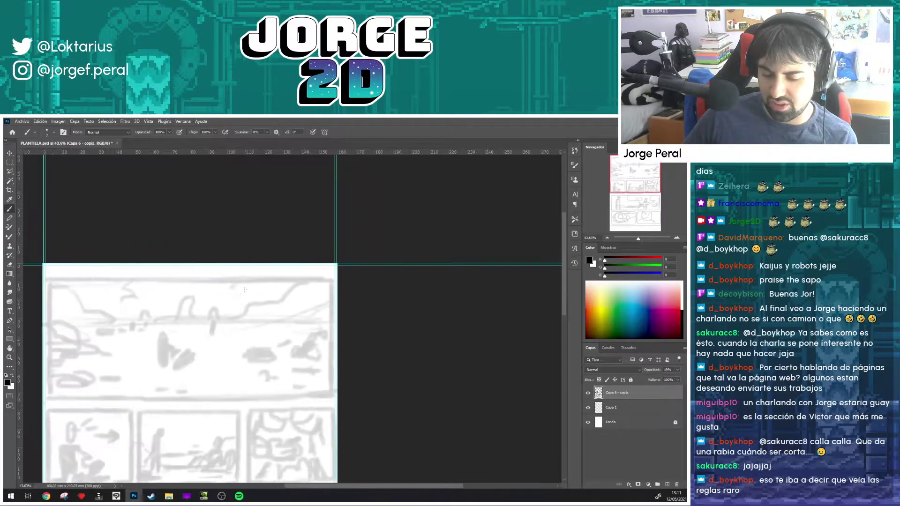
left_click_drag(256, 271, 326, 281)
scroll(154, 265, "up", 3)
scroll(141, 257, "up", 3)
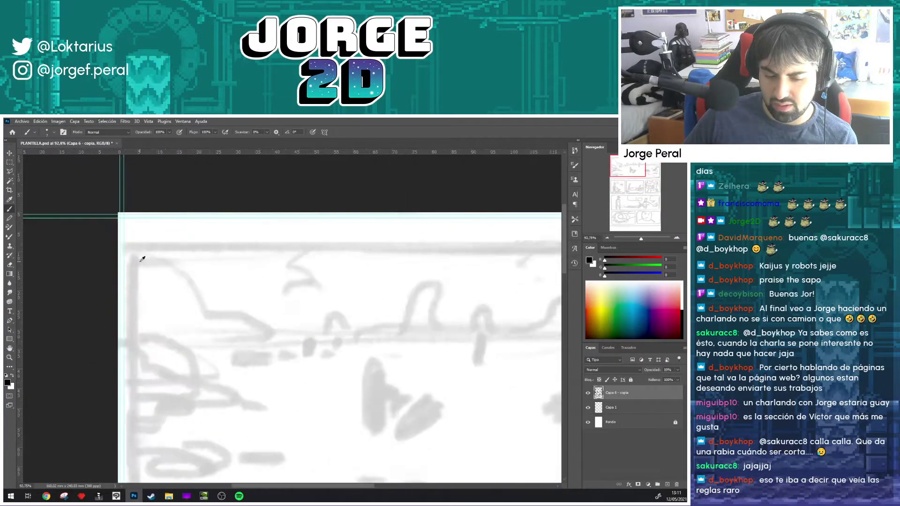
scroll(141, 253, "up", 4)
scroll(140, 240, "up", 1)
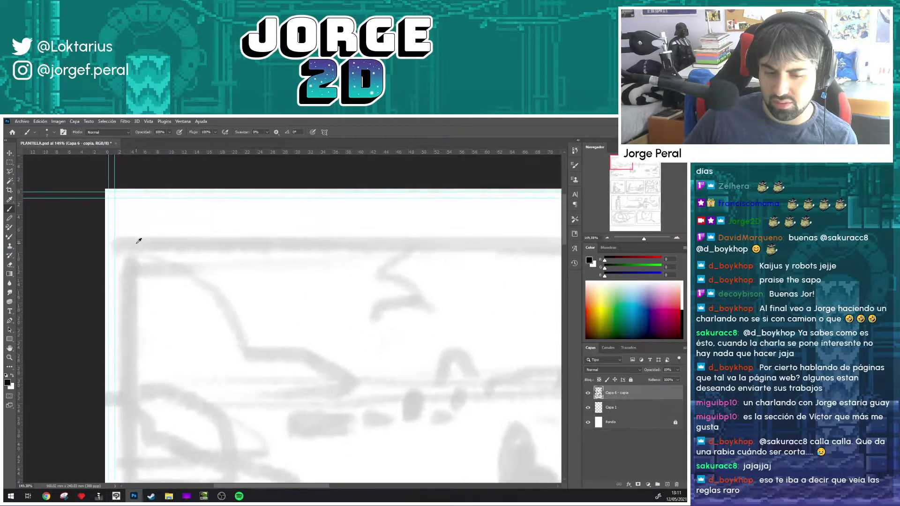
scroll(136, 240, "up", 1)
scroll(135, 241, "up", 1)
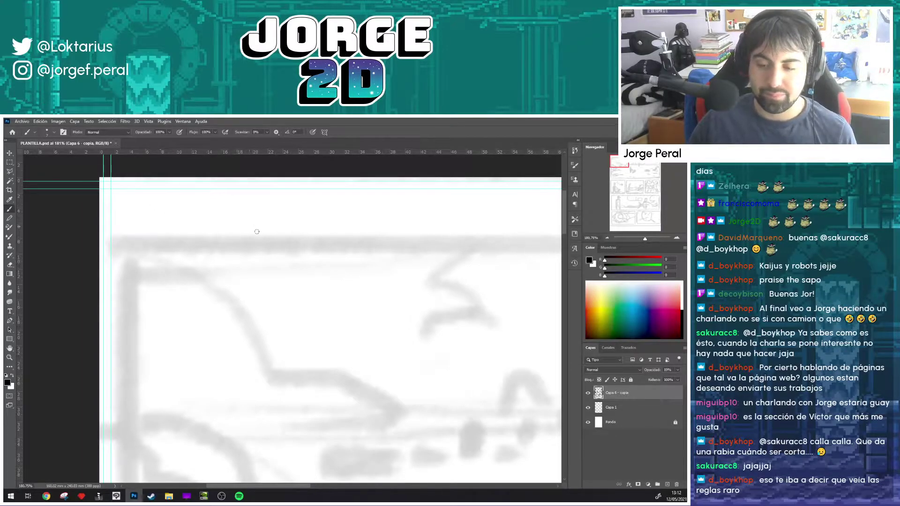
scroll(319, 224, "down", 2)
scroll(319, 222, "down", 1)
scroll(320, 221, "down", 1)
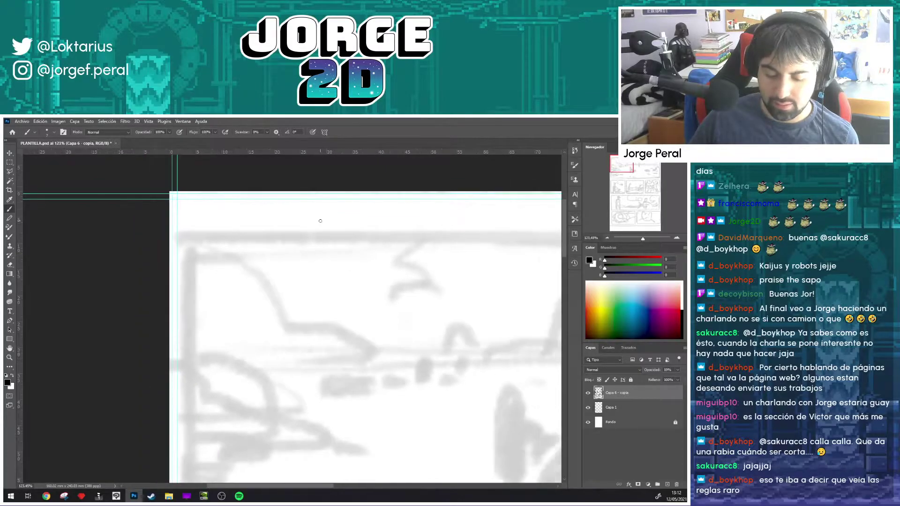
scroll(252, 361, "down", 1)
scroll(254, 362, "down", 1)
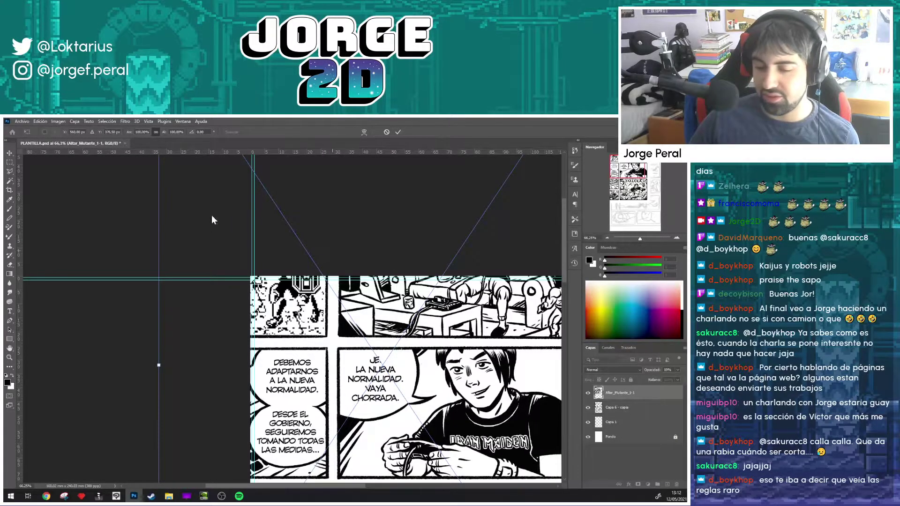
Step: Drag the placed Altar_Mutante_1-1 comic page onto the sketch's page edges
scroll(196, 299, "down", 5)
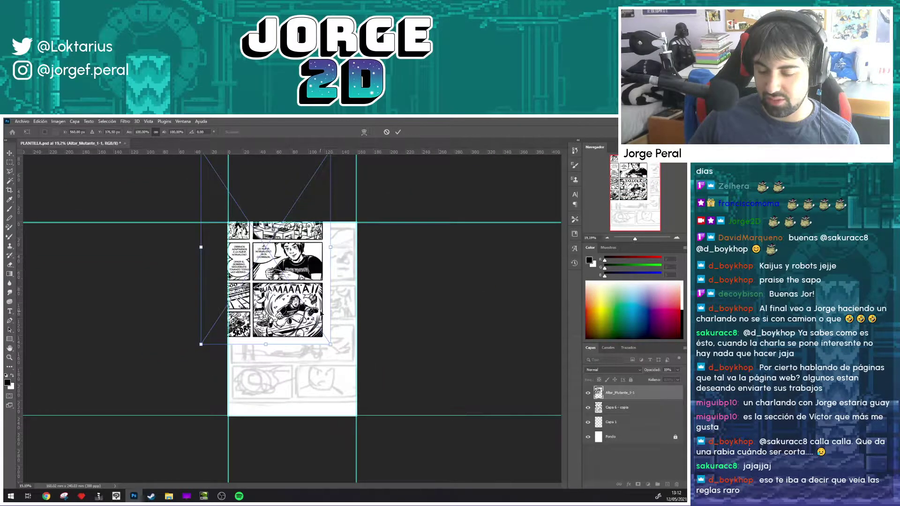
left_click_drag(322, 313, 347, 382)
scroll(337, 409, "up", 5)
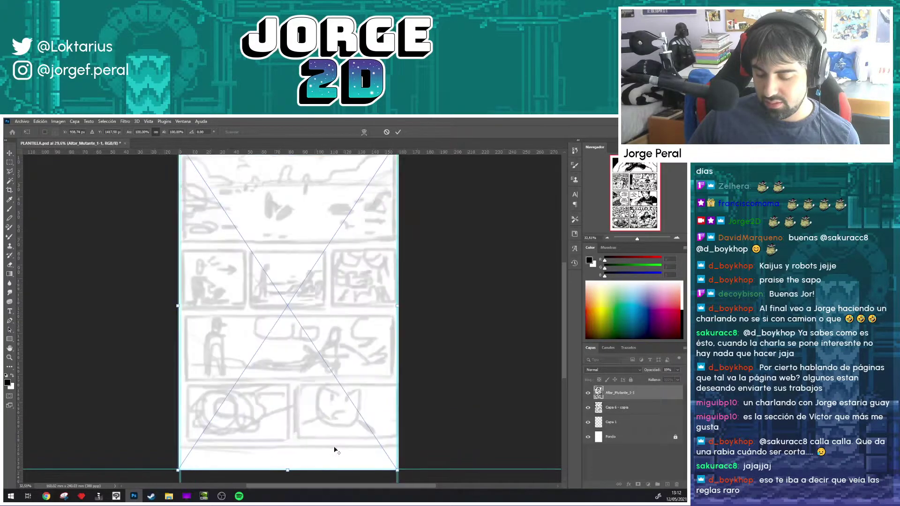
scroll(470, 313, "down", 3)
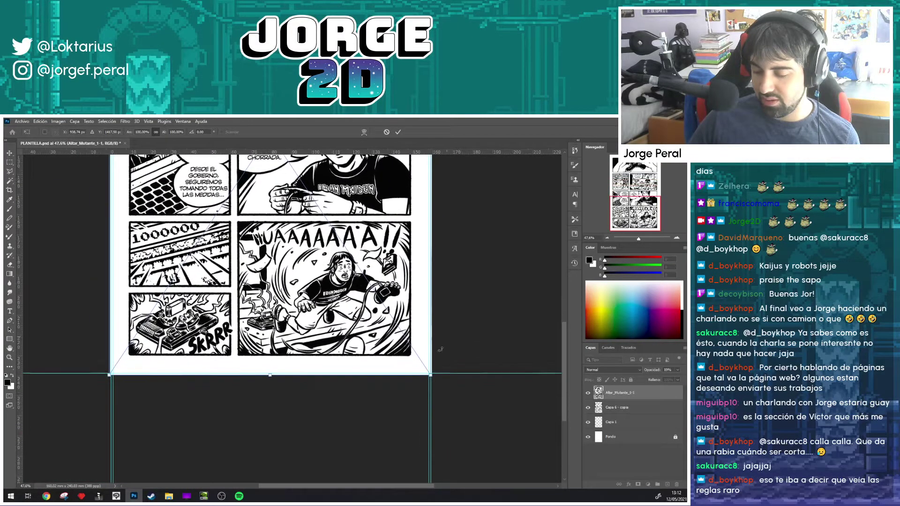
key("Escape")
scroll(435, 343, "up", 5)
left_click_drag(427, 325, 426, 325)
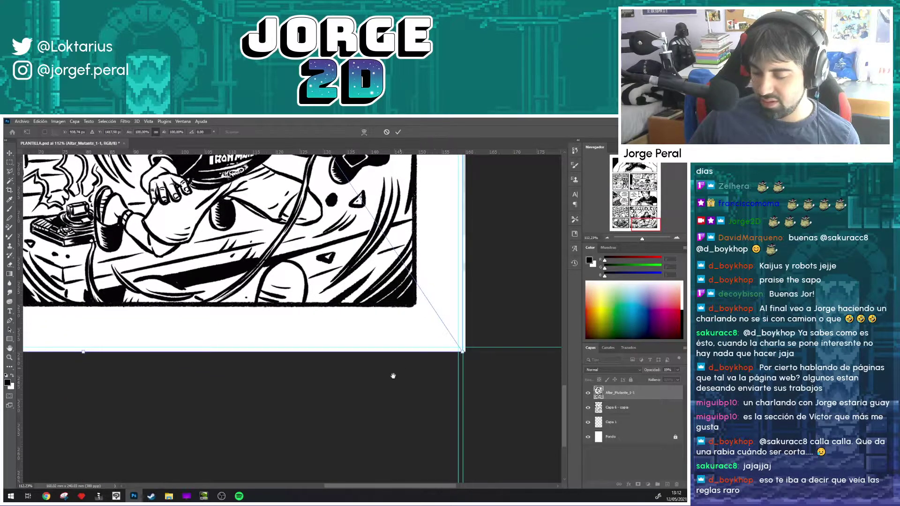
left_click_drag(392, 372, 502, 411)
Step: Shift the placed comic about 2 mm right, then nudge it left to the page's right edge
mouse_move(305, 403)
left_mouse_down()
mouse_move(340, 403)
mouse_move(245, 375)
left_mouse_up()
mouse_move(209, 316)
left_mouse_down()
mouse_move(219, 313)
mouse_move(211, 313)
left_mouse_up()
scroll(347, 391, "right", 5)
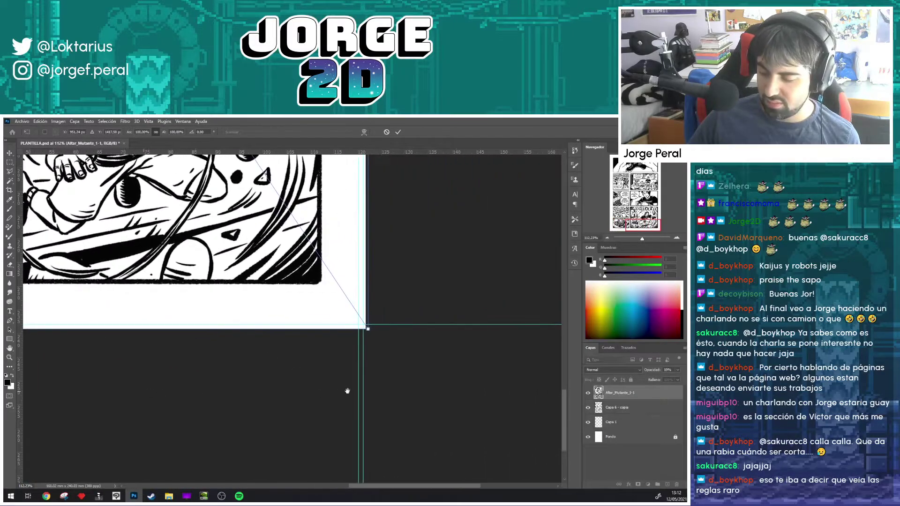
left_click_drag(347, 391, 346, 391)
left_click_drag(305, 317, 302, 319)
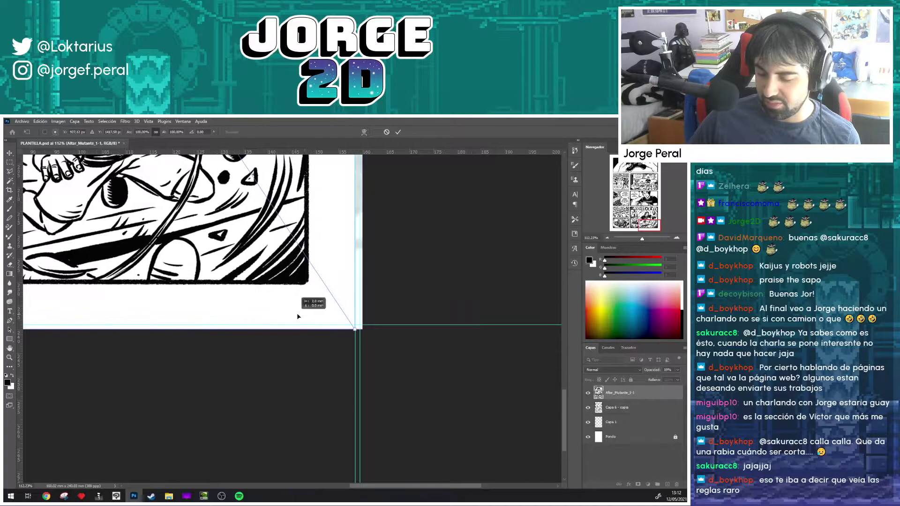
left_click_drag(197, 345, 353, 447)
scroll(352, 448, "down", 2)
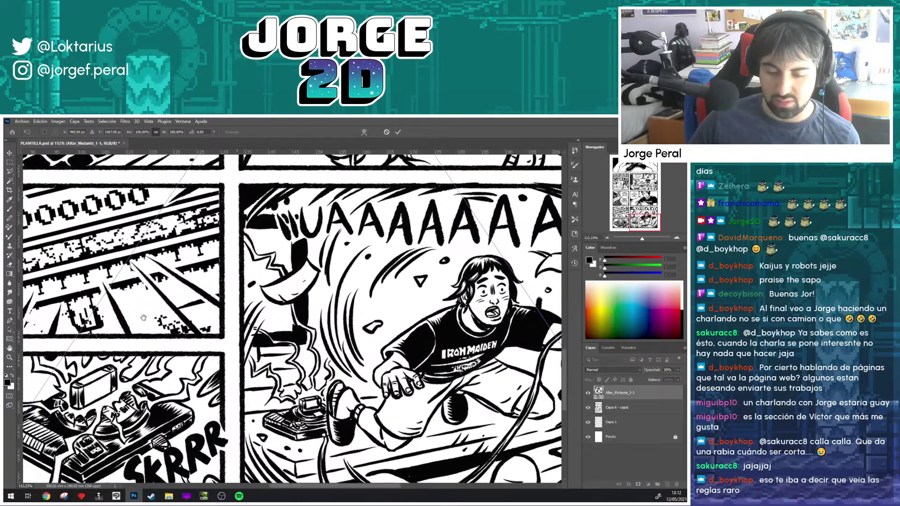
scroll(353, 448, "down", 2)
scroll(352, 448, "down", 2)
scroll(352, 447, "down", 2)
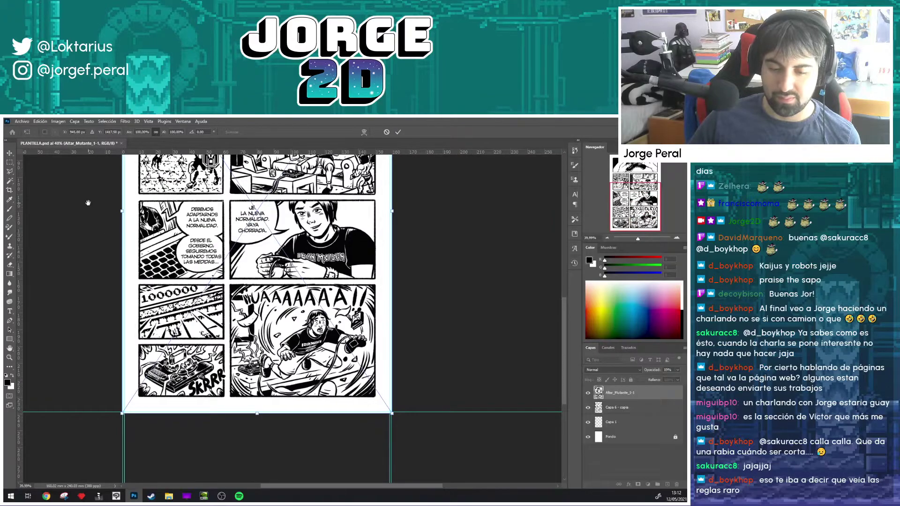
left_click_drag(88, 203, 109, 283)
Step: Pull a vertical guide from the left ruler and drop it at 10 mm
left_click_drag(109, 283, 110, 275)
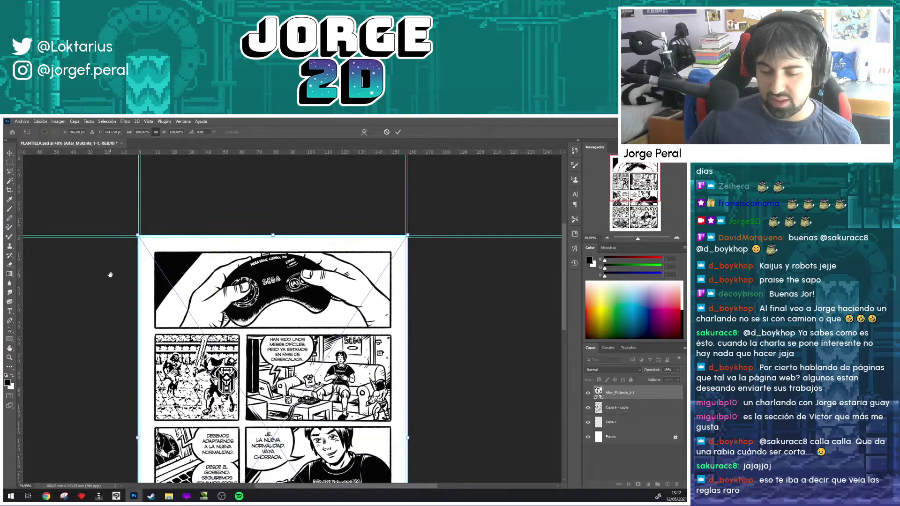
scroll(143, 246, "up", 2)
scroll(144, 243, "up", 3)
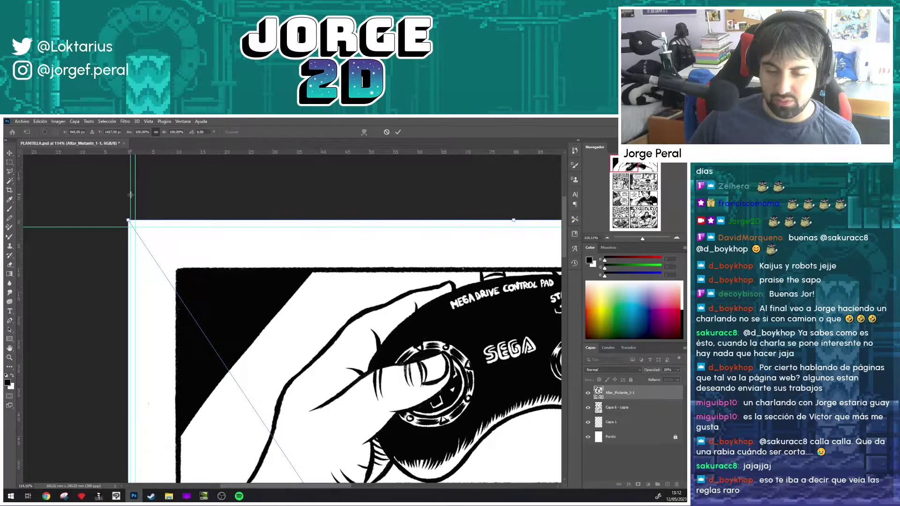
left_click_drag(19, 192, 9, 184)
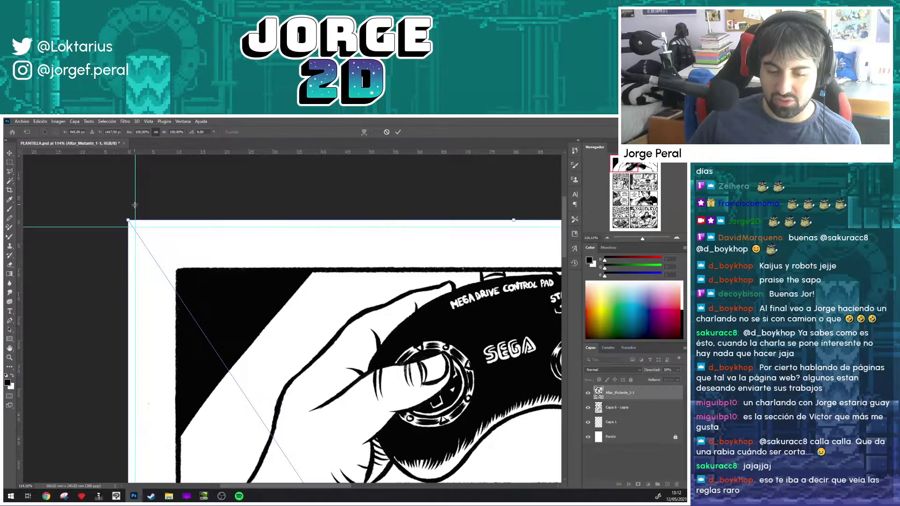
left_click_drag(135, 204, 175, 210)
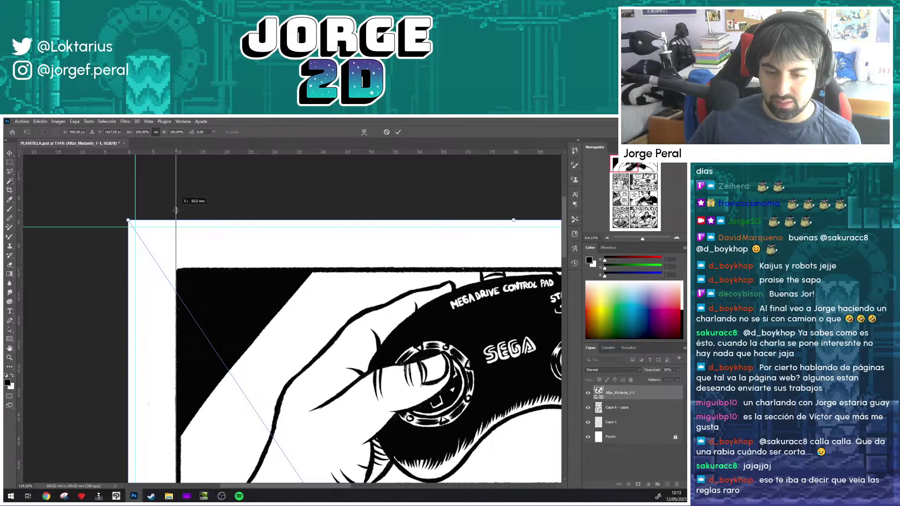
left_click_drag(175, 211, 176, 210)
Step: Fine-tune the 10 mm guide and add a second vertical guide on the panels' left border
scroll(182, 213, "down", 1)
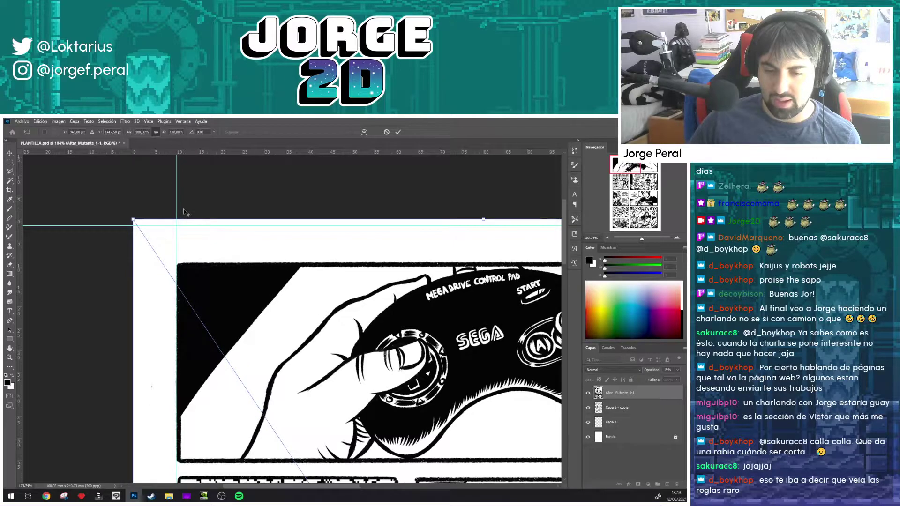
scroll(183, 212, "down", 1)
scroll(184, 212, "down", 1)
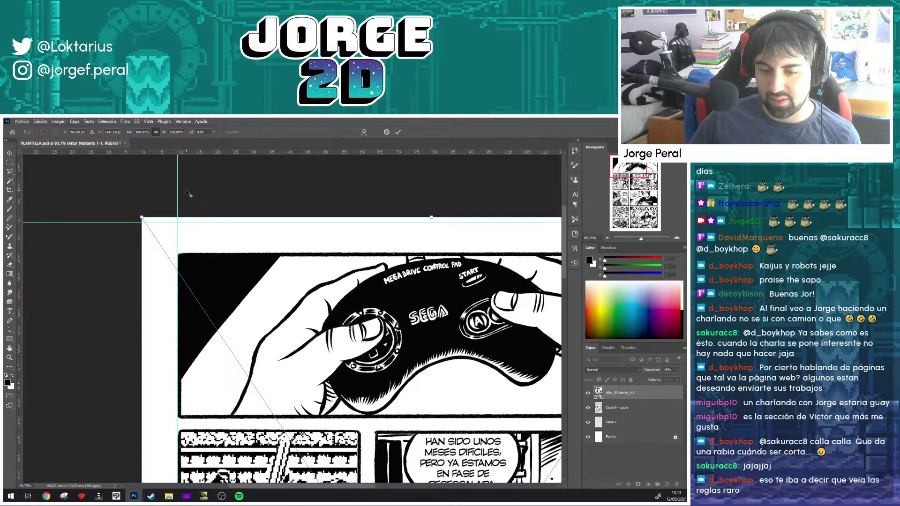
scroll(186, 193, "up", 1)
scroll(184, 164, "up", 1)
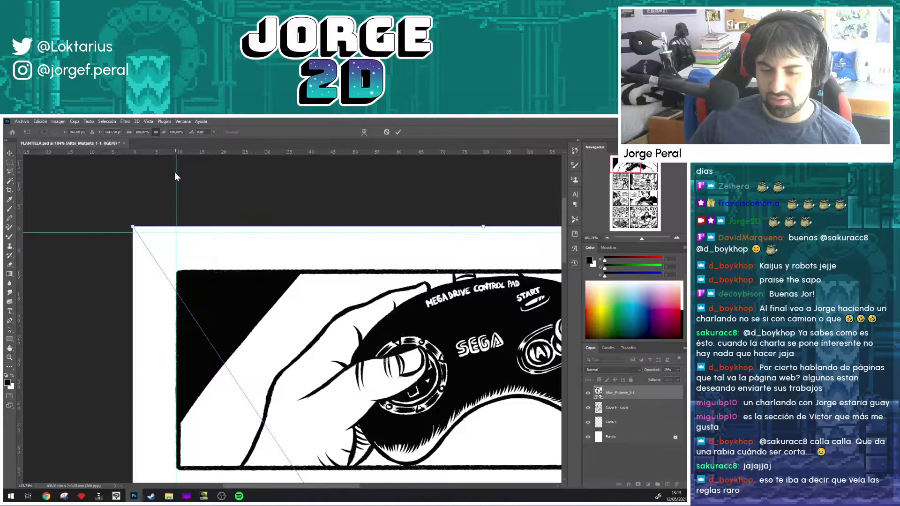
left_click_drag(176, 176, 177, 176)
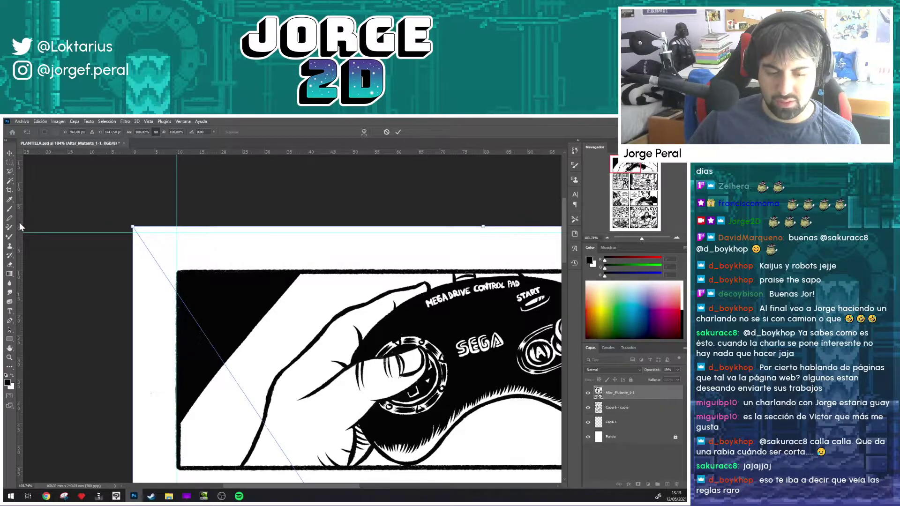
left_click_drag(19, 227, 155, 226)
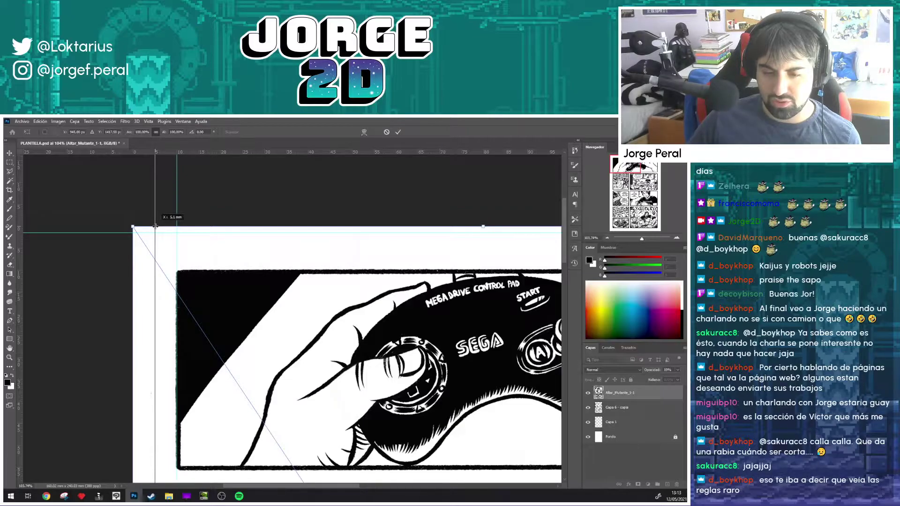
left_click_drag(155, 226, 155, 226)
Step: Fit the whole page in view and undo an accidental nudge of the inked page
key("ctrl+0")
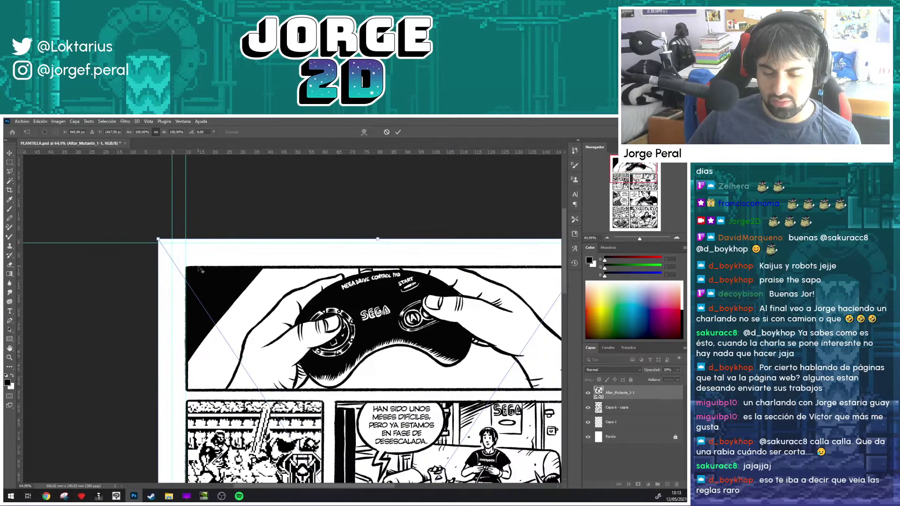
key("ctrl+minus")
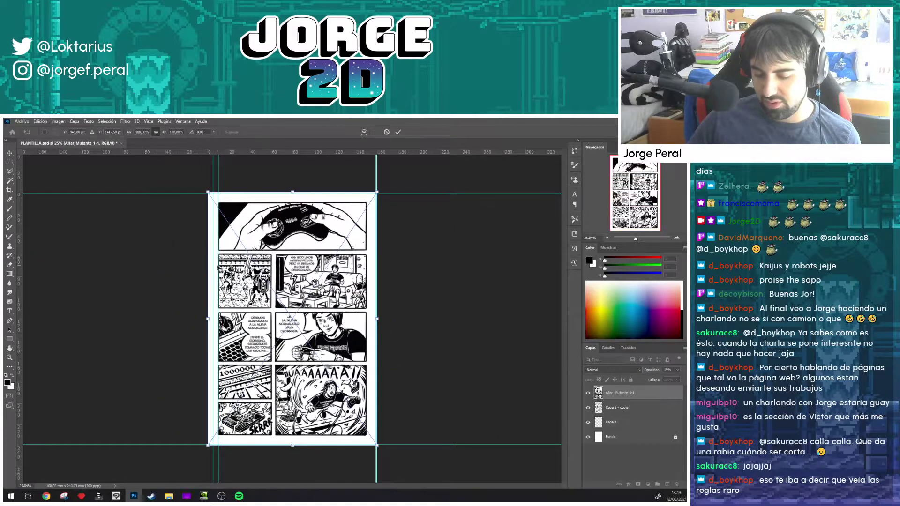
key("ctrl+plus")
key("ctrl+plus")
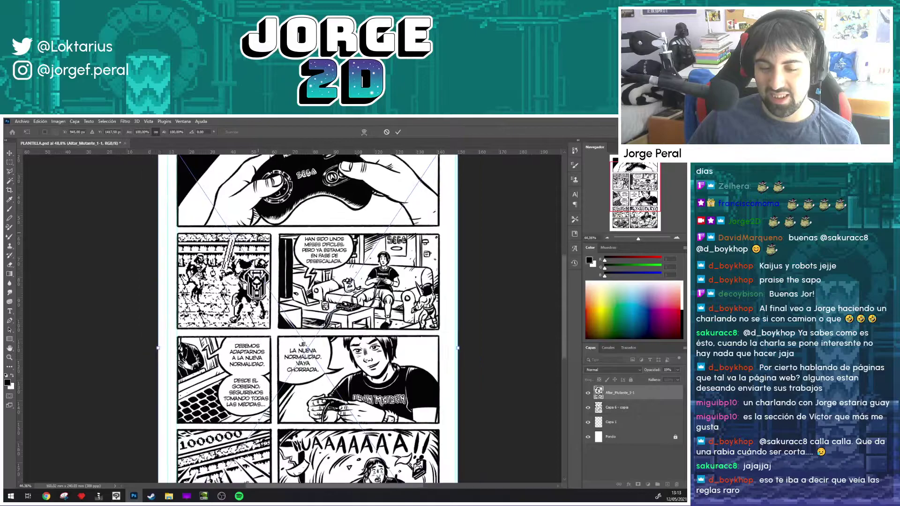
key("ctrl+0")
scroll(259, 239, "up", 3)
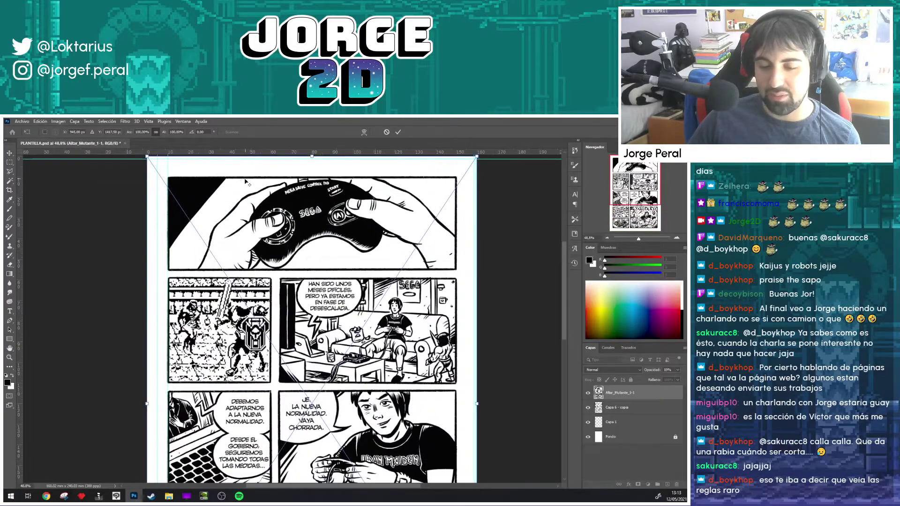
left_click_drag(109, 235, 98, 286)
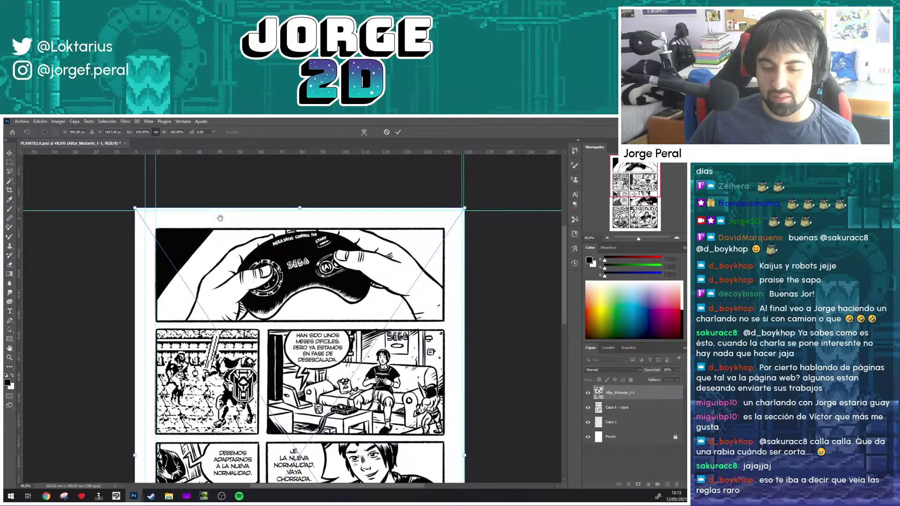
left_click_drag(220, 218, 226, 211)
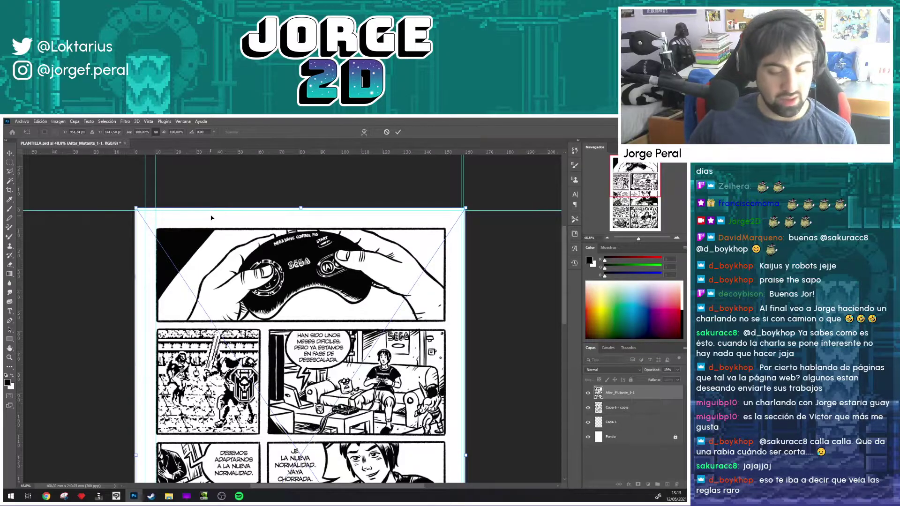
key("ctrl+z")
scroll(147, 177, "up", 1)
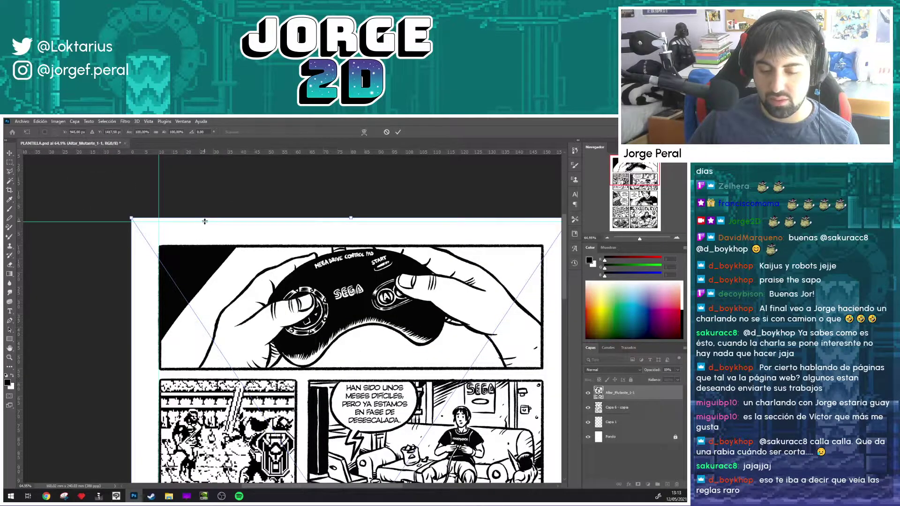
Step: Add a horizontal guide at about 9.9 mm on the top panel border and a vertical guide on the right border
left_click_drag(204, 222, 200, 245)
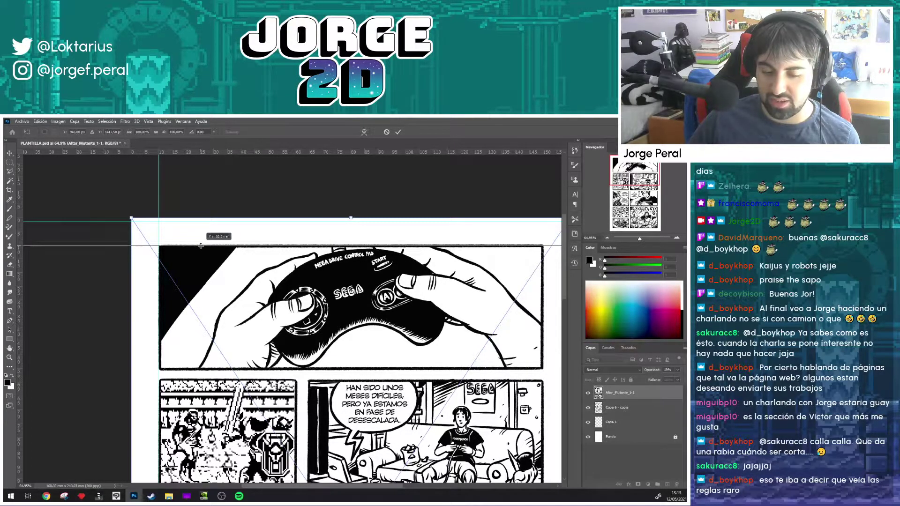
left_click_drag(200, 246, 195, 245)
left_click_drag(330, 177, 137, 177)
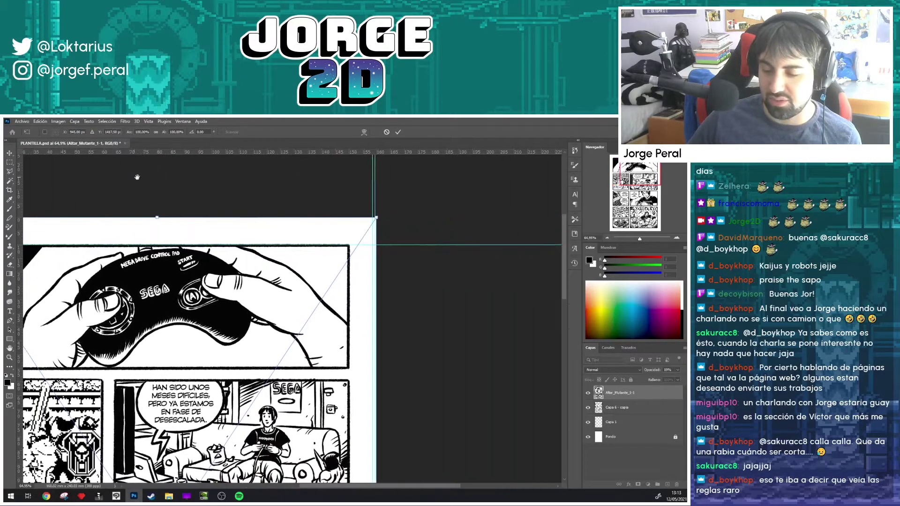
left_click_drag(20, 199, 205, 238)
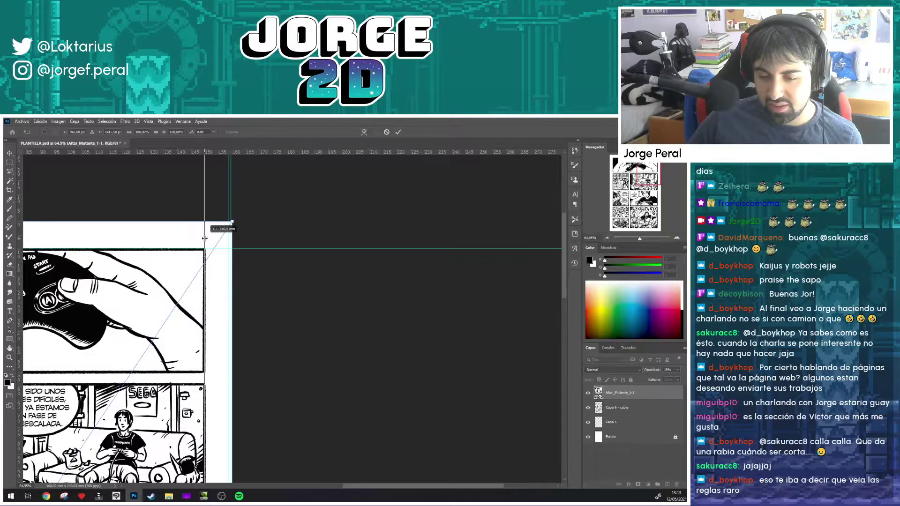
left_click_drag(205, 238, 205, 238)
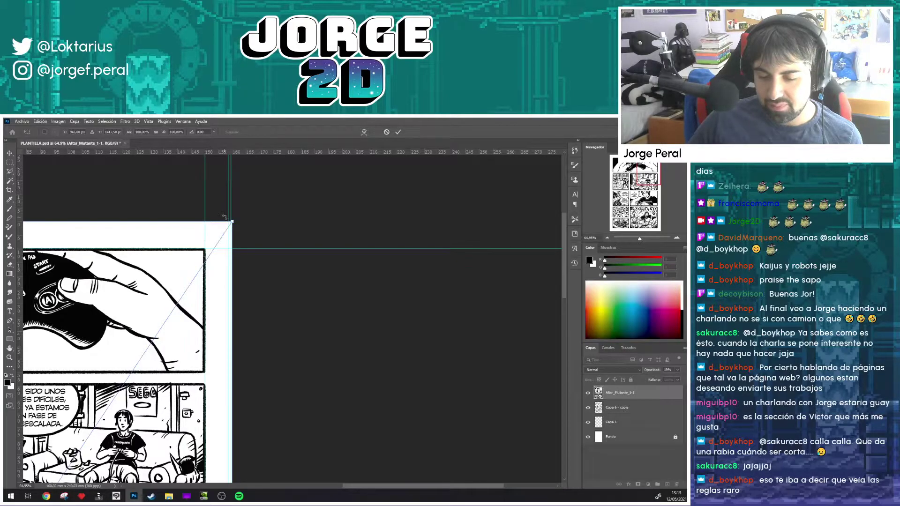
left_click_drag(230, 207, 13, 207)
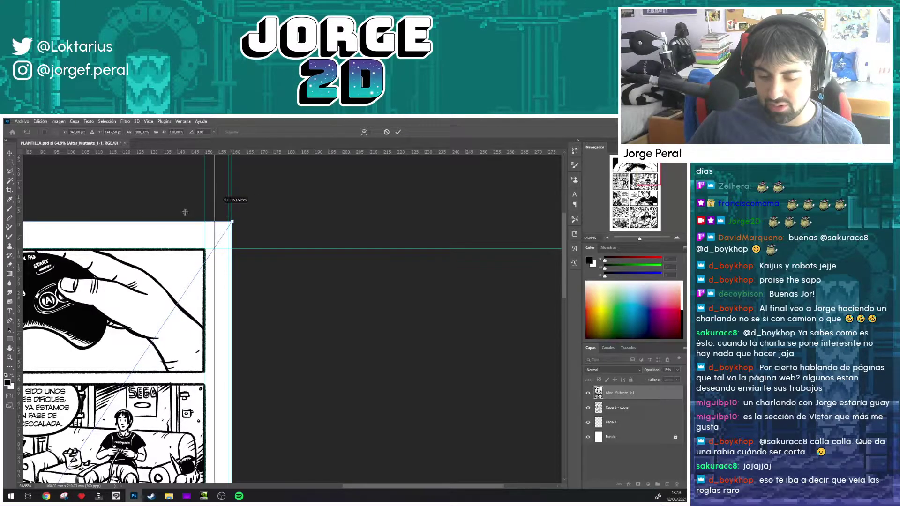
Step: Commit the inked page's transform, decline rasterizing, and add a guide below the bottom panels
key("Return")
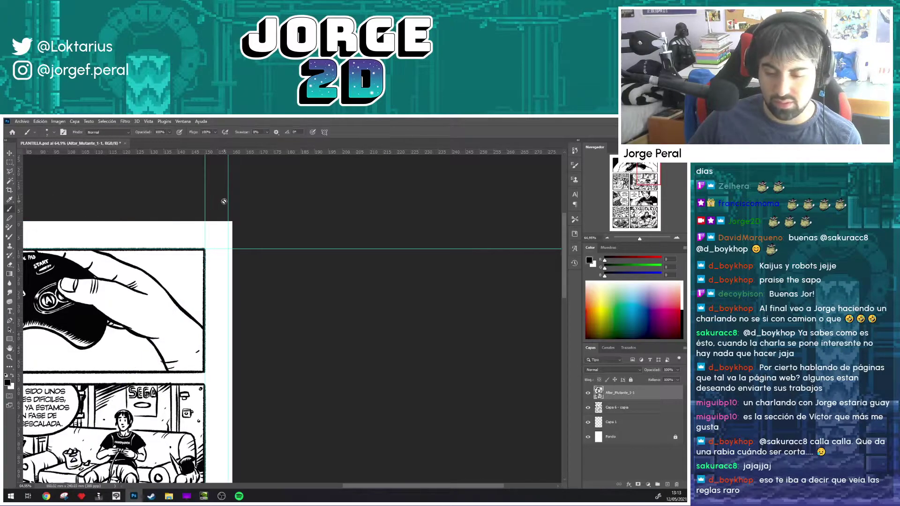
left_click(227, 201)
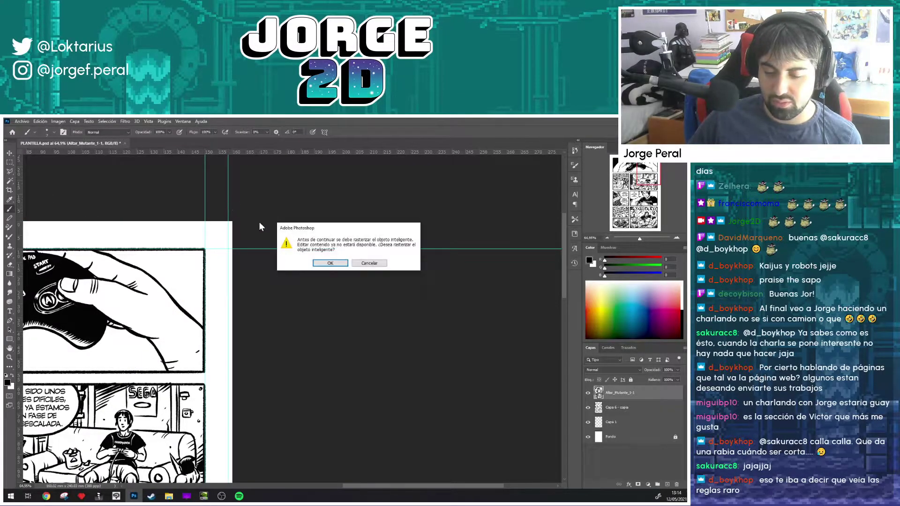
left_click(369, 264)
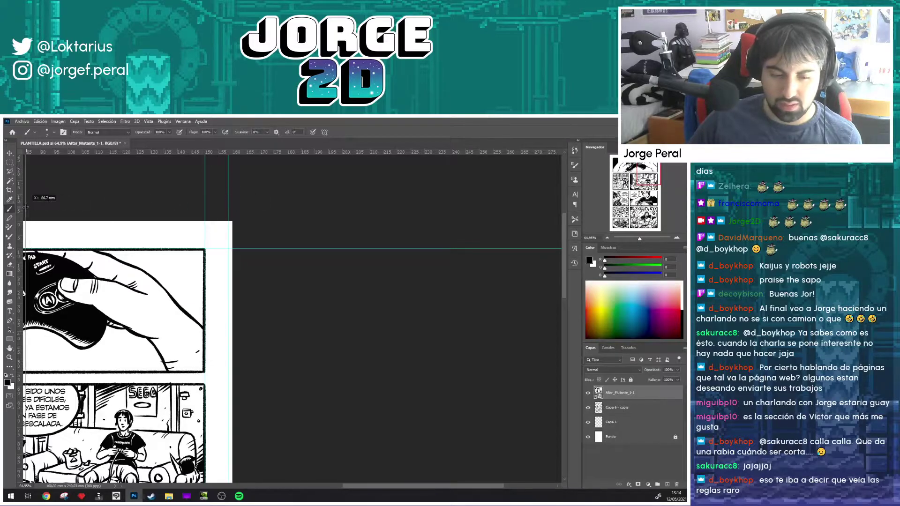
left_click_drag(321, 372, 554, 221)
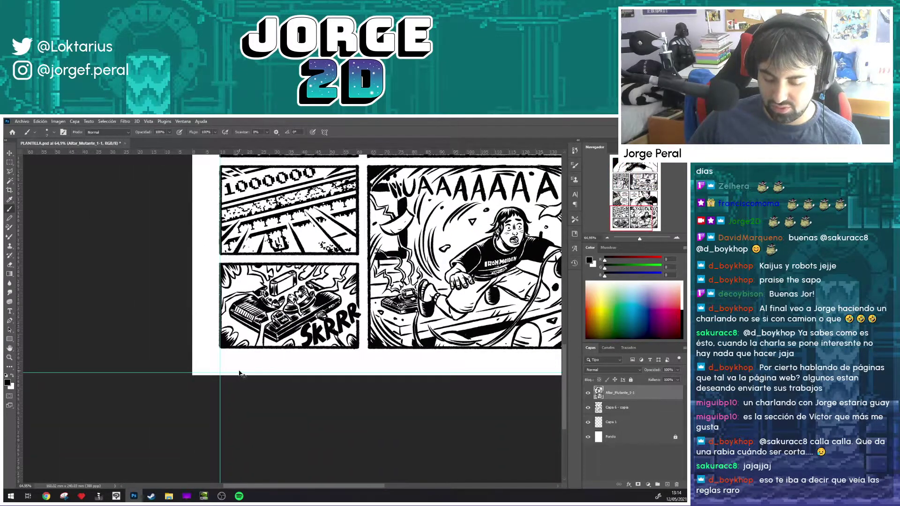
mouse_move(236, 372)
left_mouse_down()
mouse_move(208, 360)
mouse_move(208, 348)
left_mouse_up()
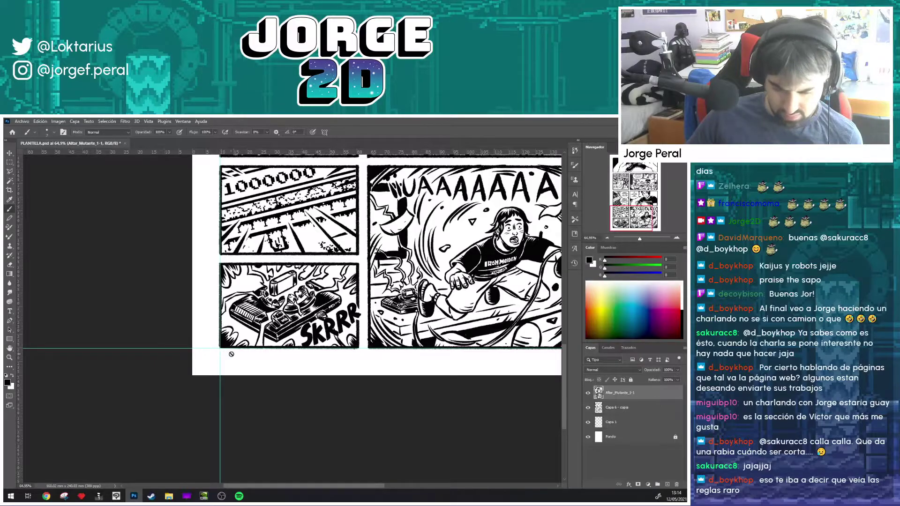
scroll(220, 426, "down", 5)
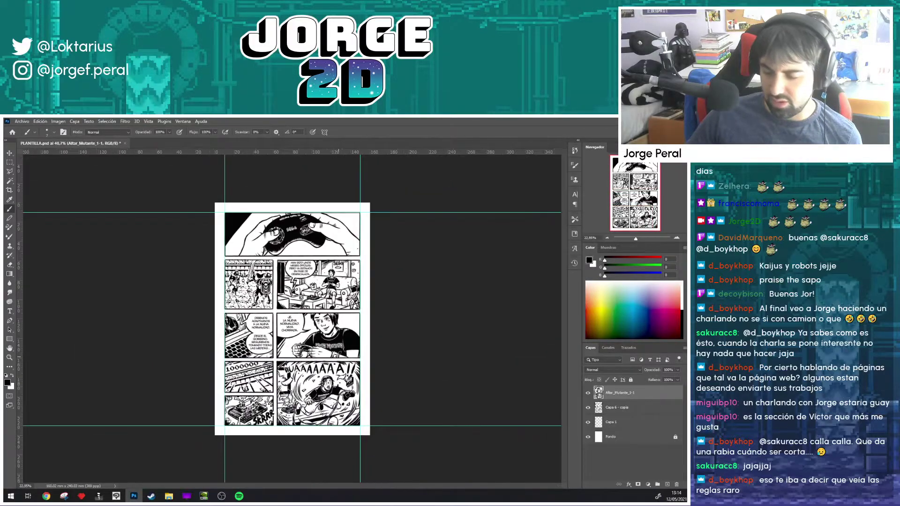
Step: Hide Altar_Mutante_1-1, then scale Capa 6 - copia to about 92% and move it up within the guides
left_click(588, 394)
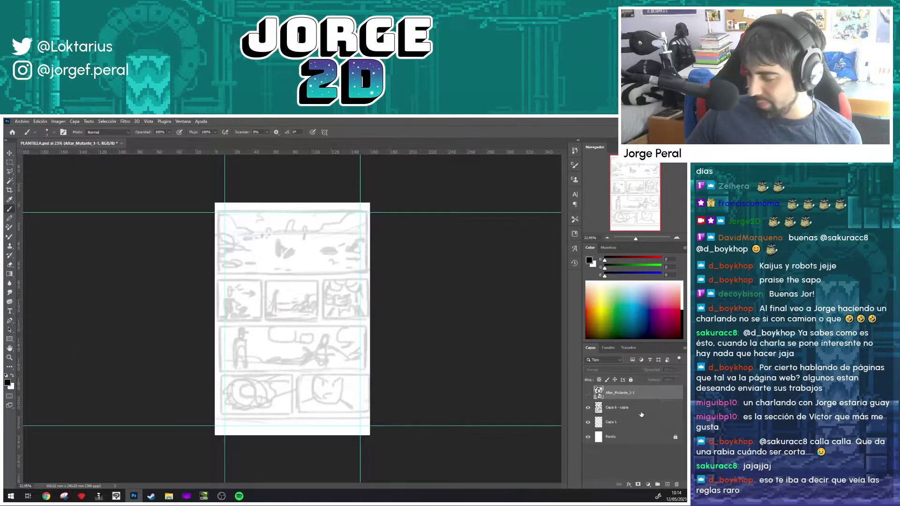
left_click(632, 409)
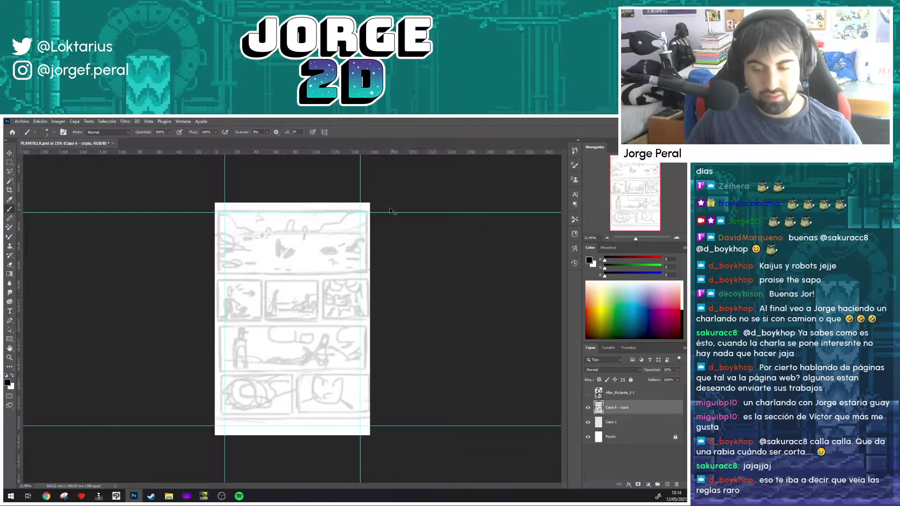
key("ctrl+t")
left_click_drag(392, 196, 383, 206)
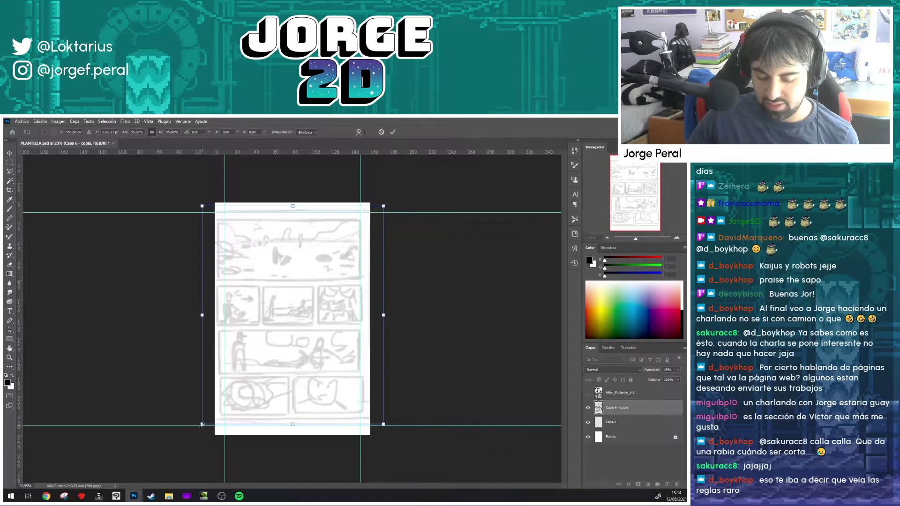
left_click_drag(202, 424, 215, 423)
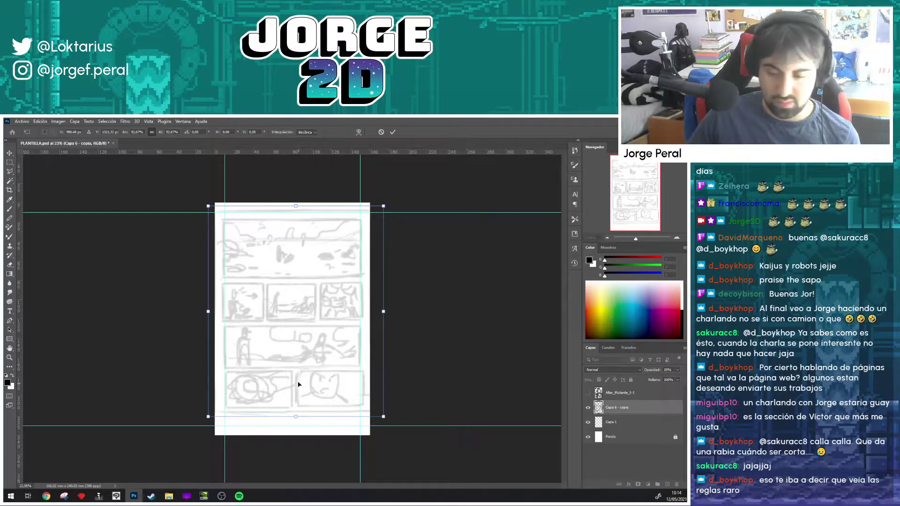
left_click_drag(299, 379, 298, 374)
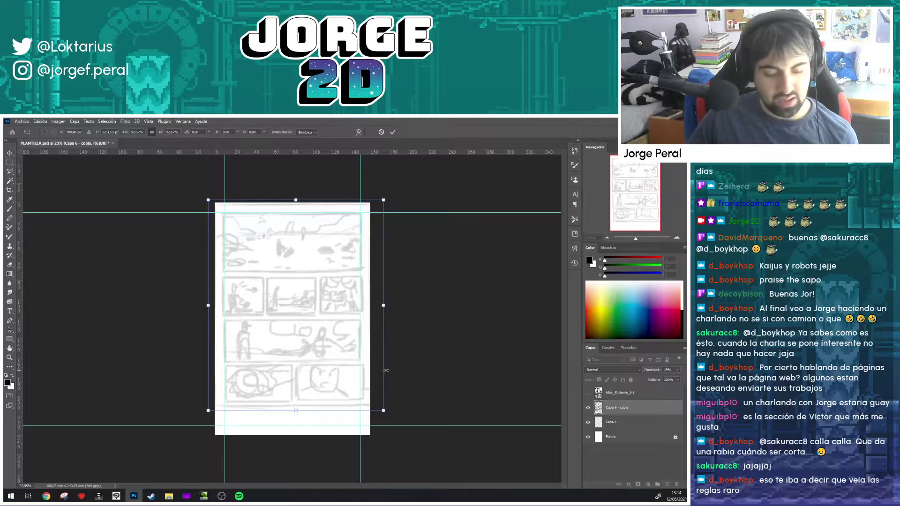
key("Return")
key("b")
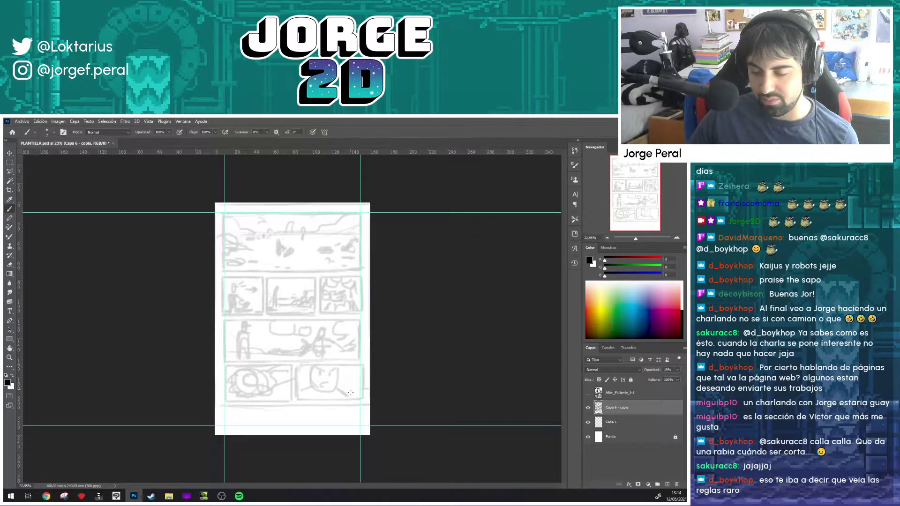
key("ctrl+0")
Step: Move the sketch's bottom and third panel rows down about 8 mm, then add empty layer Capa 2
key("m")
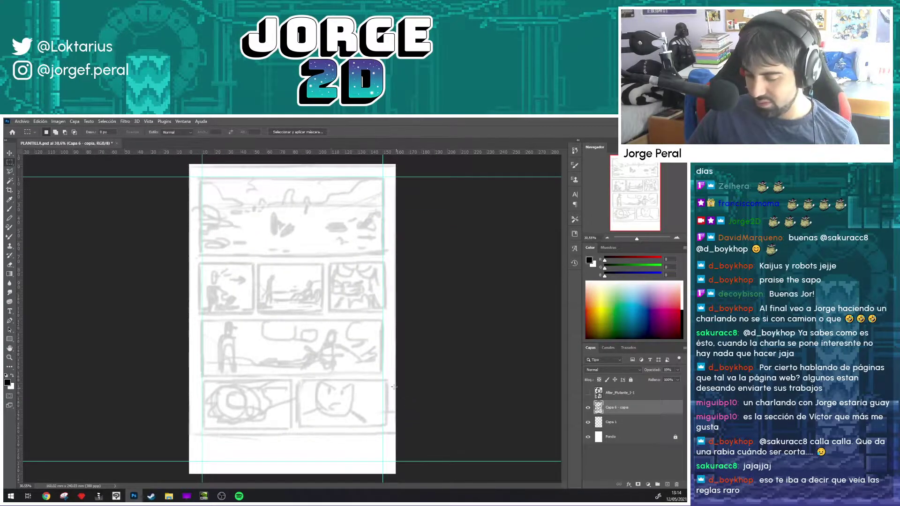
left_click_drag(390, 377, 190, 448)
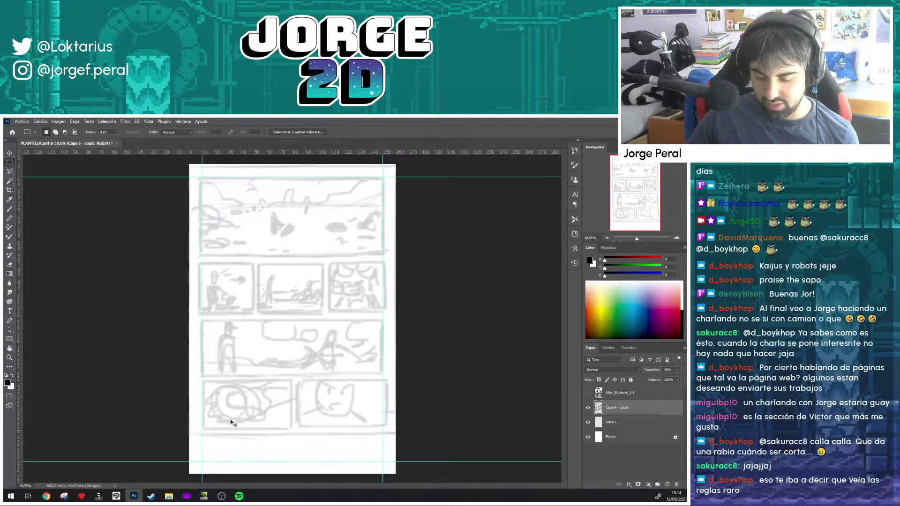
left_click_drag(246, 410, 246, 431)
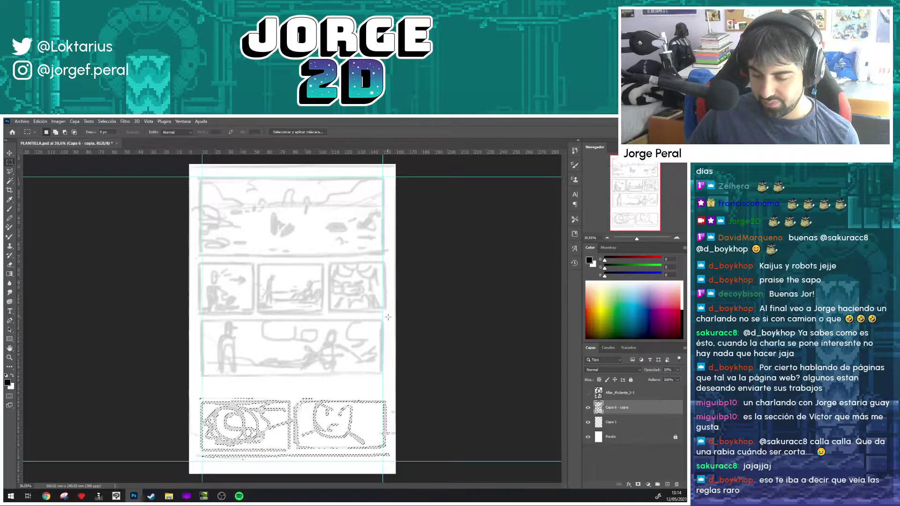
left_click_drag(388, 318, 199, 386)
left_click_drag(253, 354, 257, 369)
key("ctrl+d")
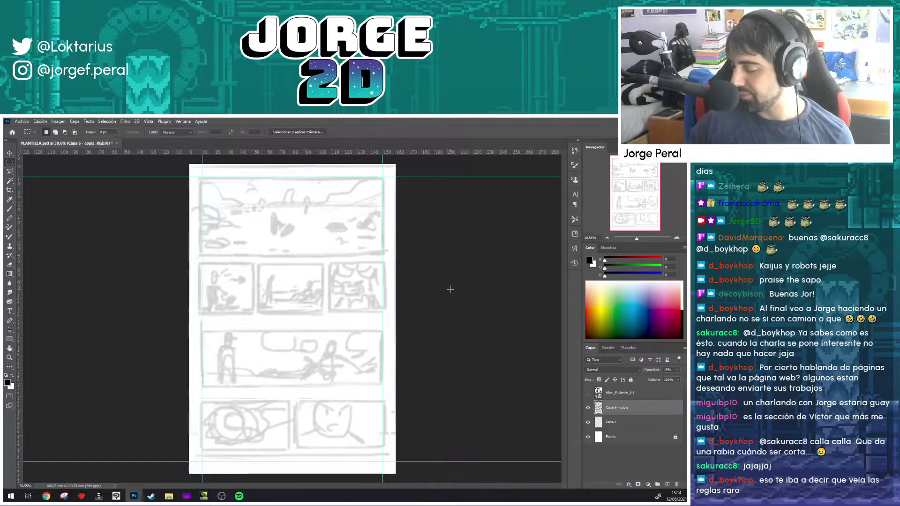
left_click(666, 484)
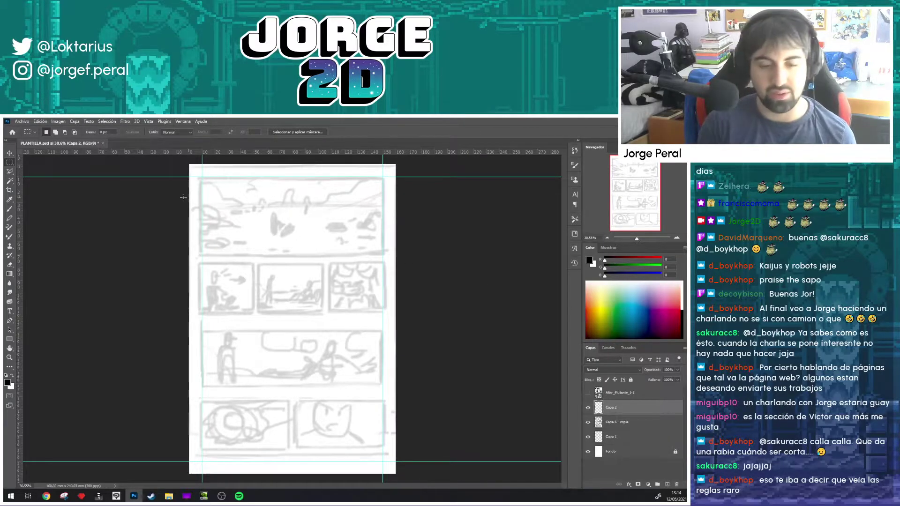
Step: Pick a pencil brush preset from Pinceles secos, test it, and undo the scribble
key("b")
left_click(49, 134)
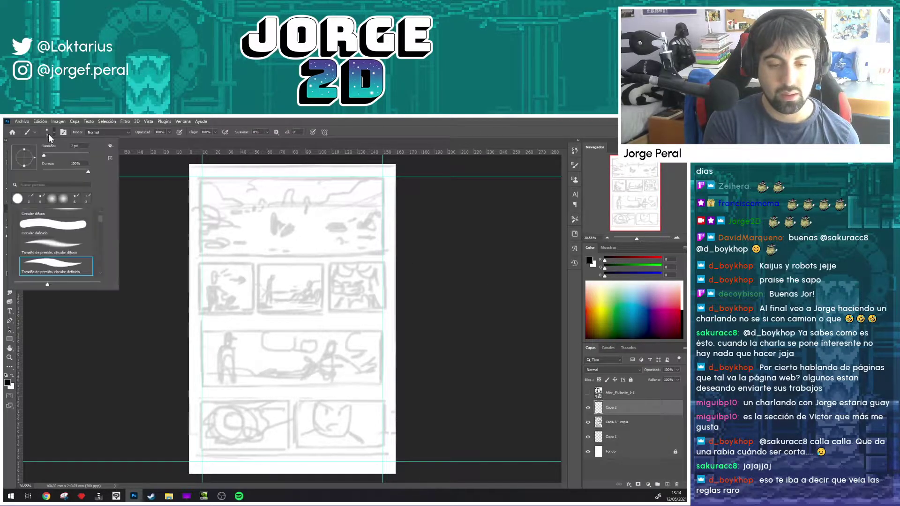
left_click_drag(100, 219, 100, 232)
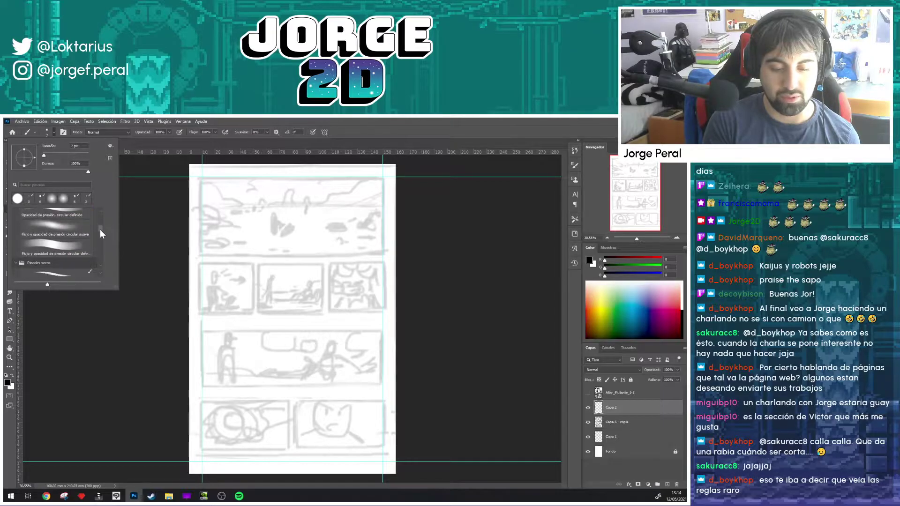
left_click(74, 236)
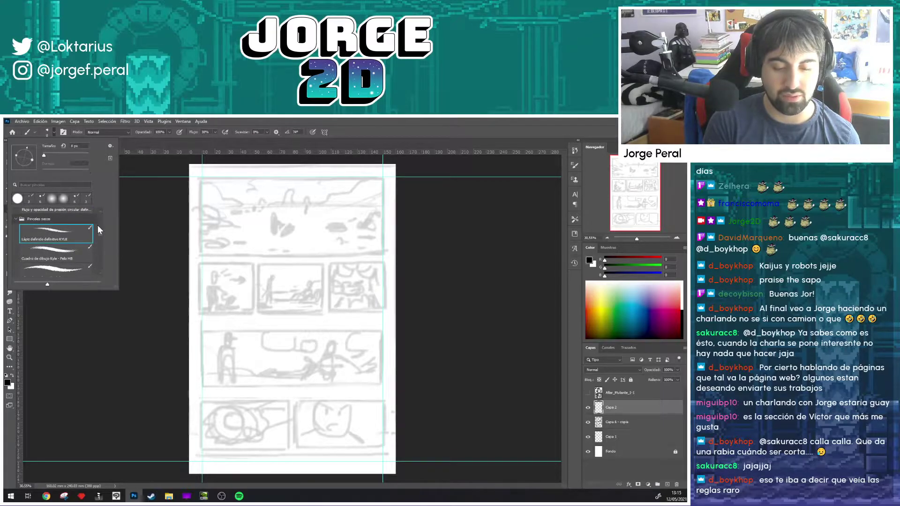
key("Return")
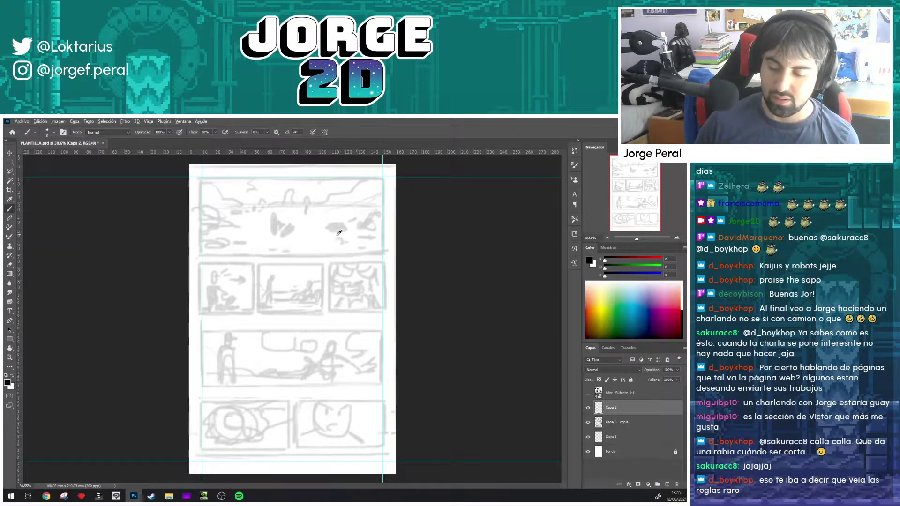
scroll(321, 245, "up", 2)
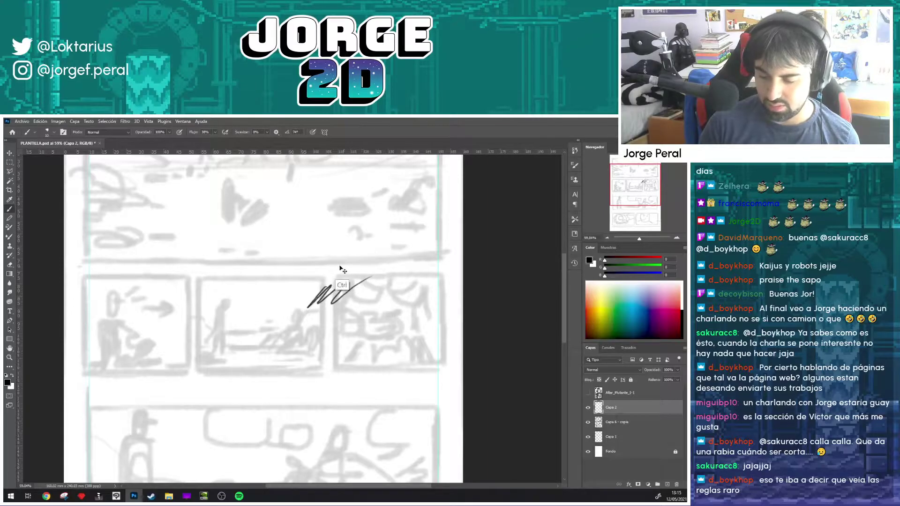
key("ctrl+z")
Step: Try a different dry brush preset with a test zig-zag, then undo the strokes
left_click(48, 133)
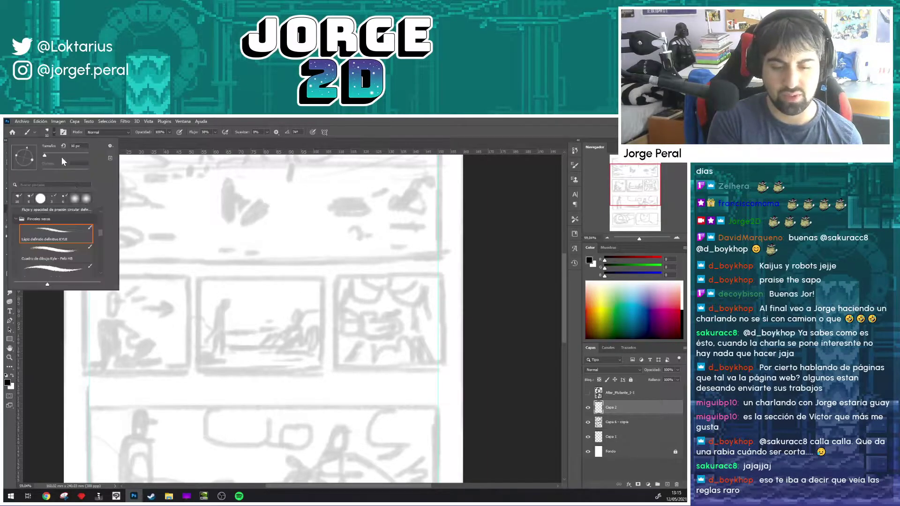
left_click(66, 264)
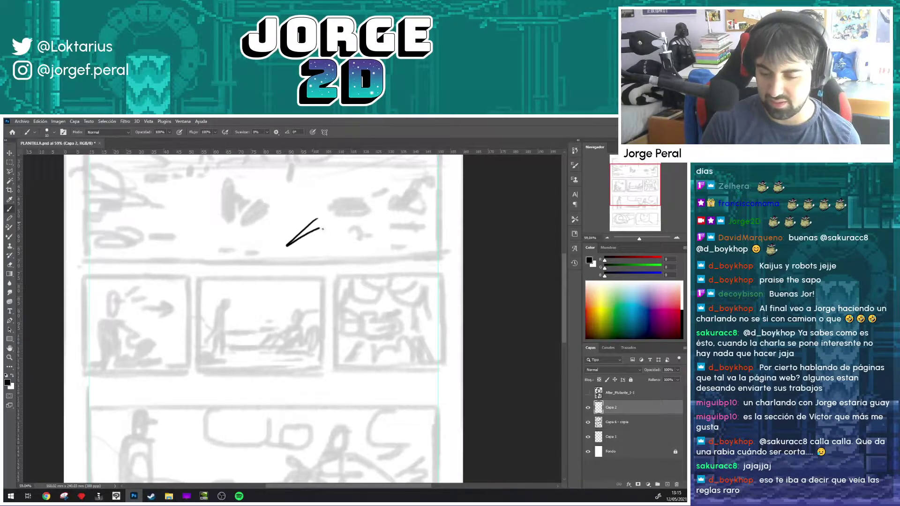
mouse_move(286, 246)
left_mouse_down()
mouse_move(335, 230)
mouse_move(431, 228)
left_mouse_up()
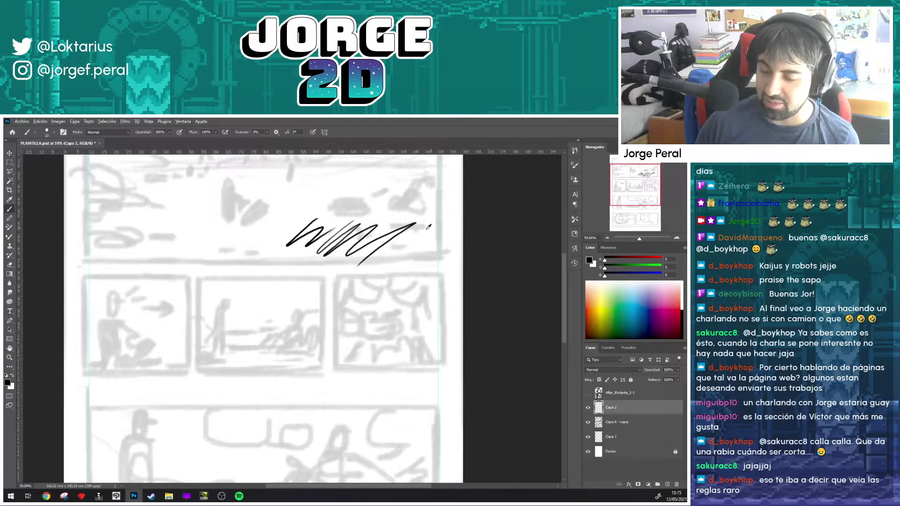
scroll(370, 201, "up", 5)
key("ctrl+z")
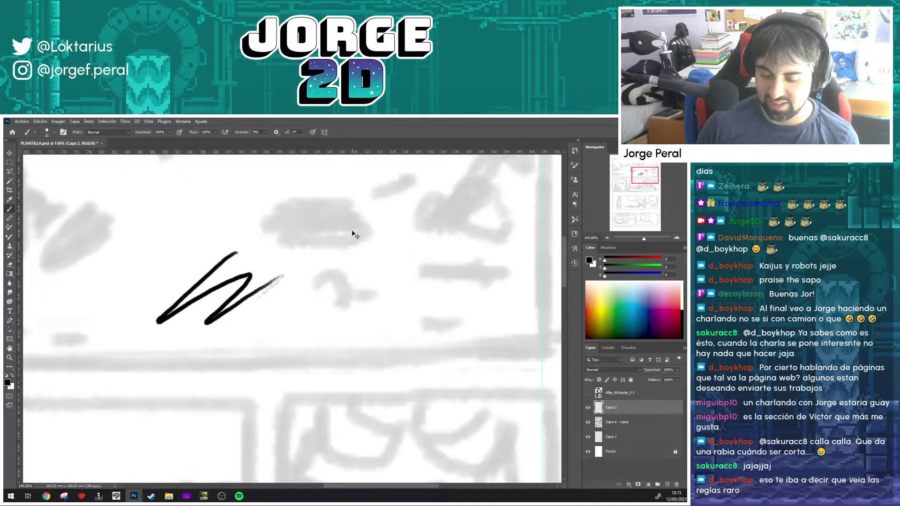
key("ctrl+z")
Step: Choose another Kyle dry pencil preset, test it with a zig-zag, and undo it
left_click(54, 133)
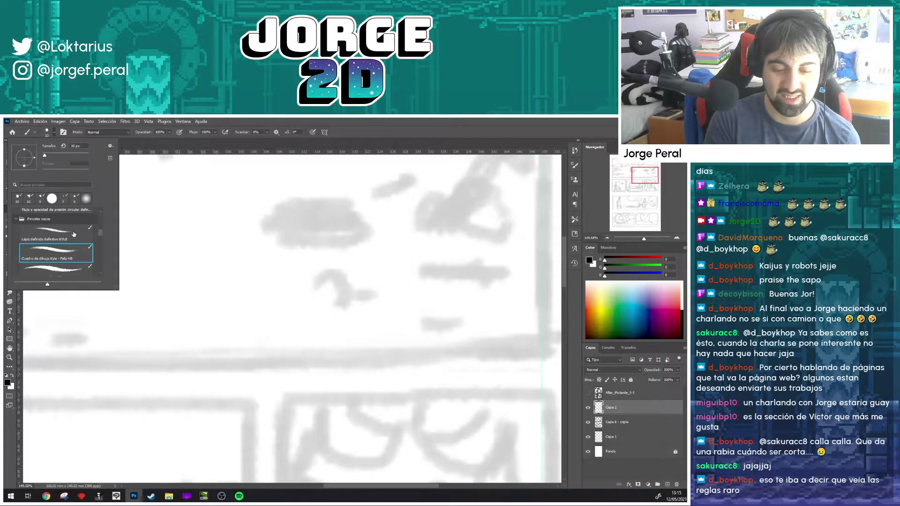
left_click(54, 232)
mouse_move(255, 268)
left_mouse_down()
mouse_move(304, 234)
mouse_move(432, 257)
left_mouse_up()
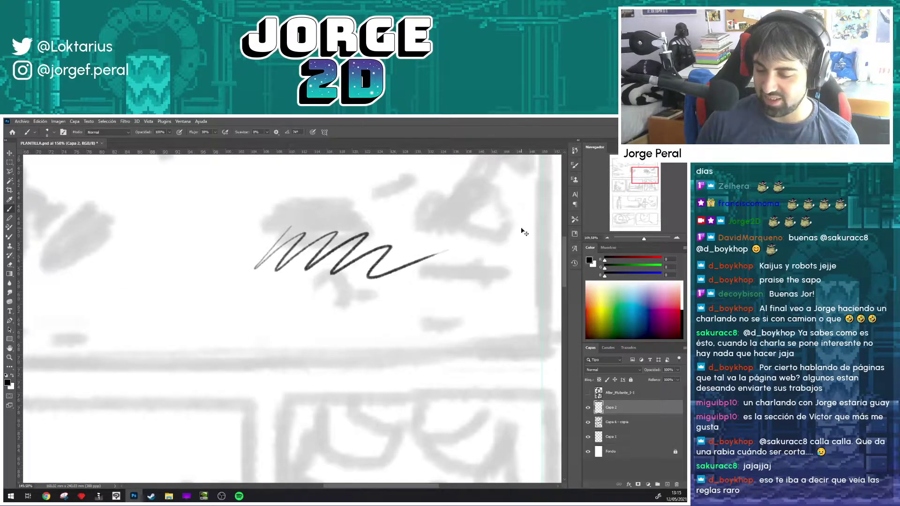
key("ctrl+z")
key("ctrl+z")
scroll(309, 269, "down", 5)
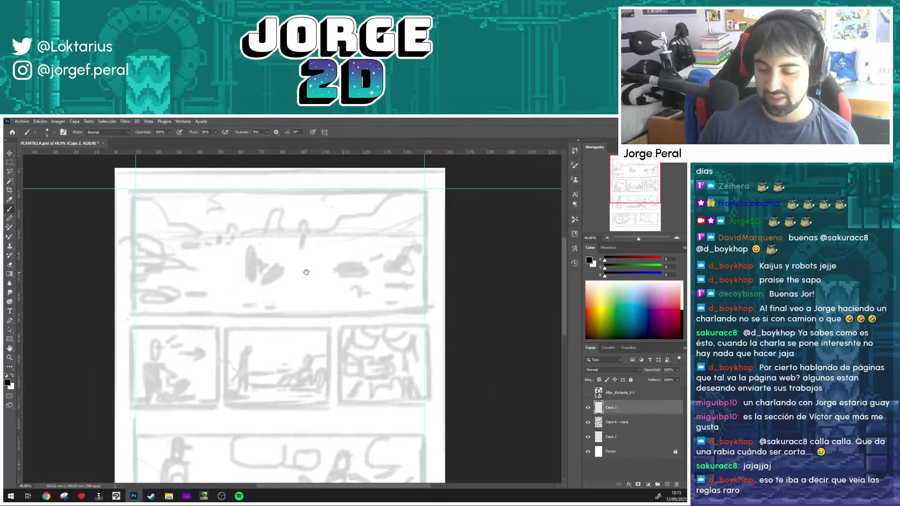
Step: Draw straight lines along the top panel's bottom and left borders
left_click_drag(306, 271, 442, 296)
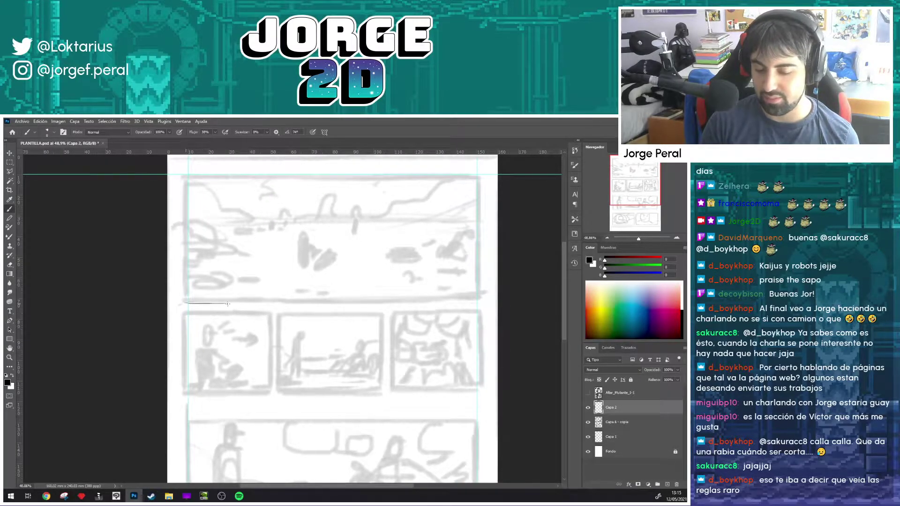
left_click_drag(228, 304, 444, 303)
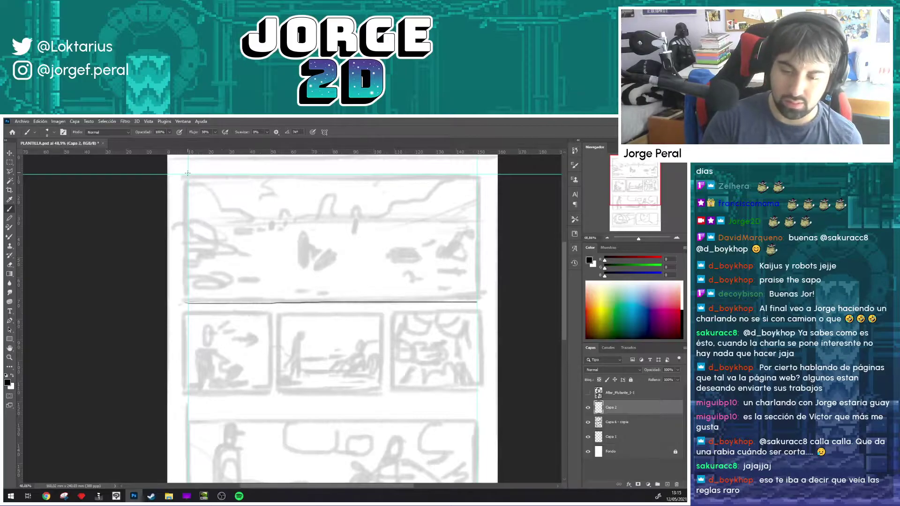
left_click_drag(188, 175, 187, 271)
left_click_drag(188, 174, 429, 178)
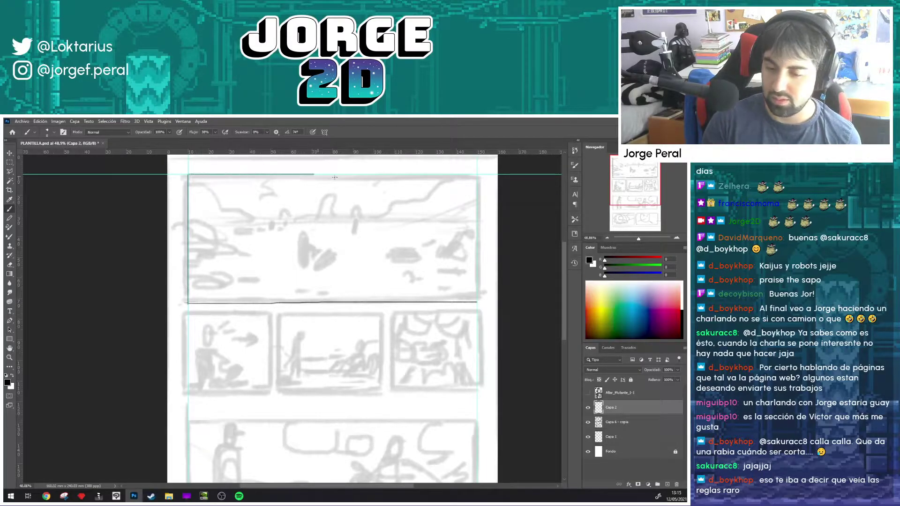
key("ctrl+z")
Step: Redraw the top panel's top and right border lines, extending the right border down
left_click_drag(188, 174, 377, 176)
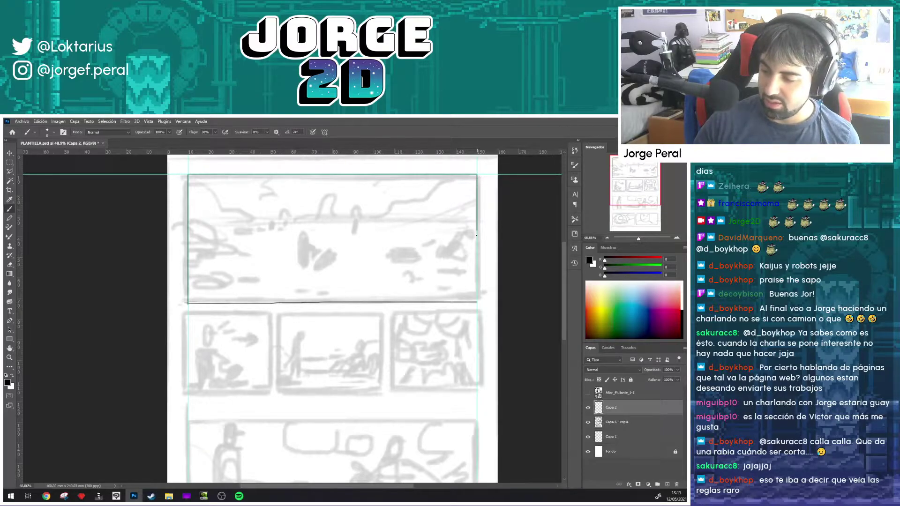
key("ctrl+z")
left_click_drag(477, 174, 477, 301)
mouse_move(257, 341)
left_mouse_down()
mouse_move(263, 284)
mouse_move(240, 290)
left_mouse_up()
mouse_move(337, 318)
left_mouse_down()
mouse_move(366, 210)
mouse_move(363, 181)
left_mouse_up()
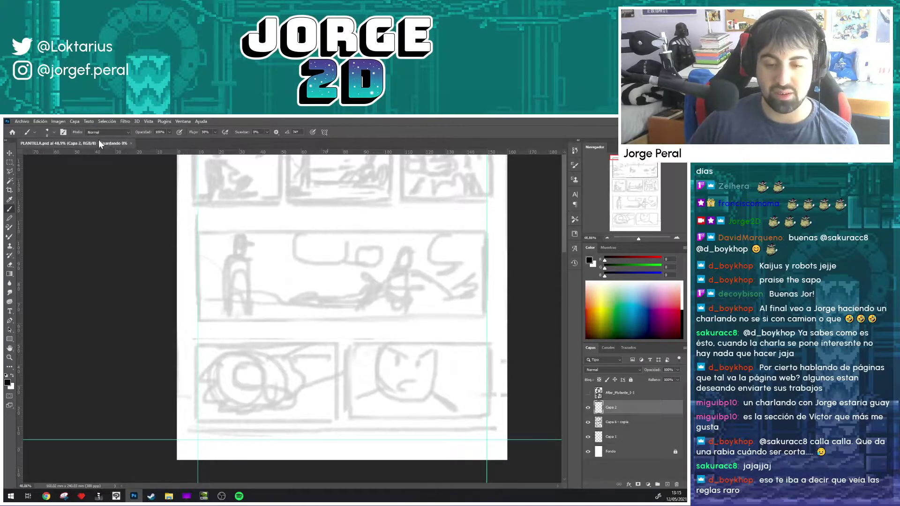
Step: Save PLANTILLA.psd, close it and reopen it from the recent files
key("ctrl+s")
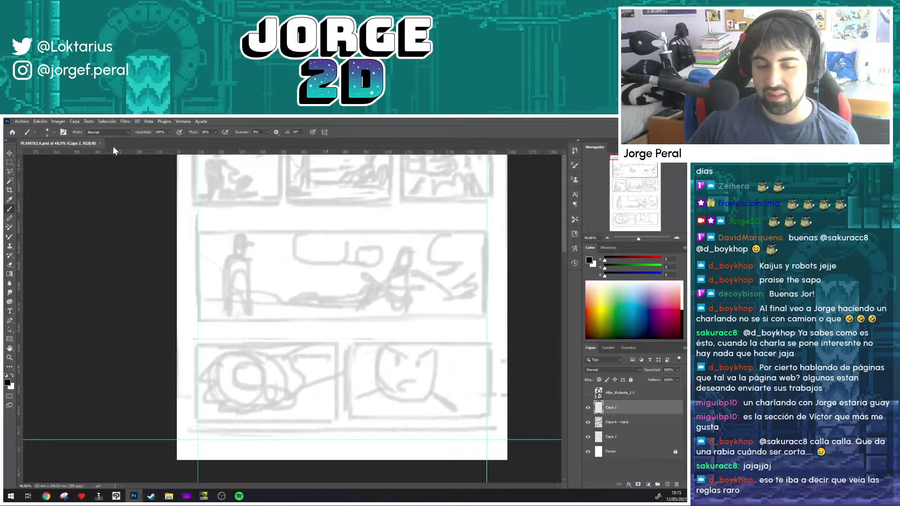
left_click(100, 143)
left_click(153, 358)
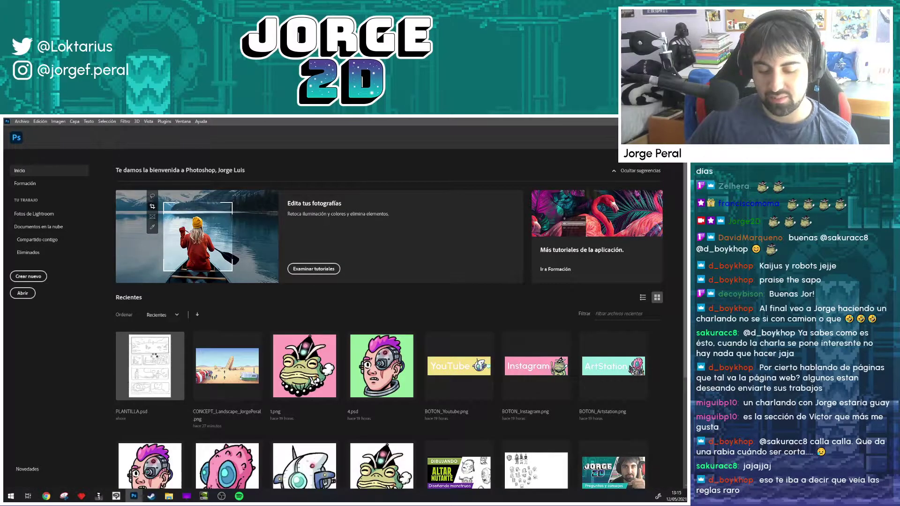
scroll(286, 276, "up", 3)
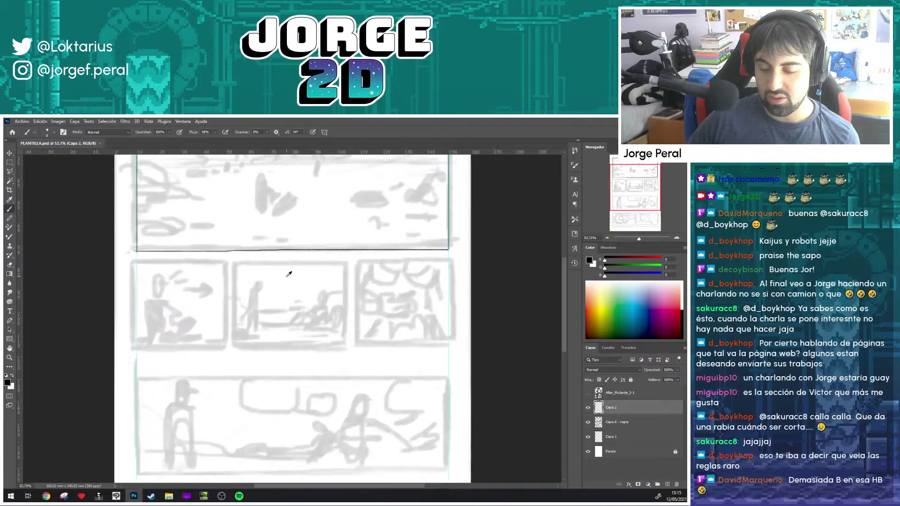
Step: Ink the second row's top border and the left panel's left, bottom and right borders
left_click_drag(137, 258, 449, 257)
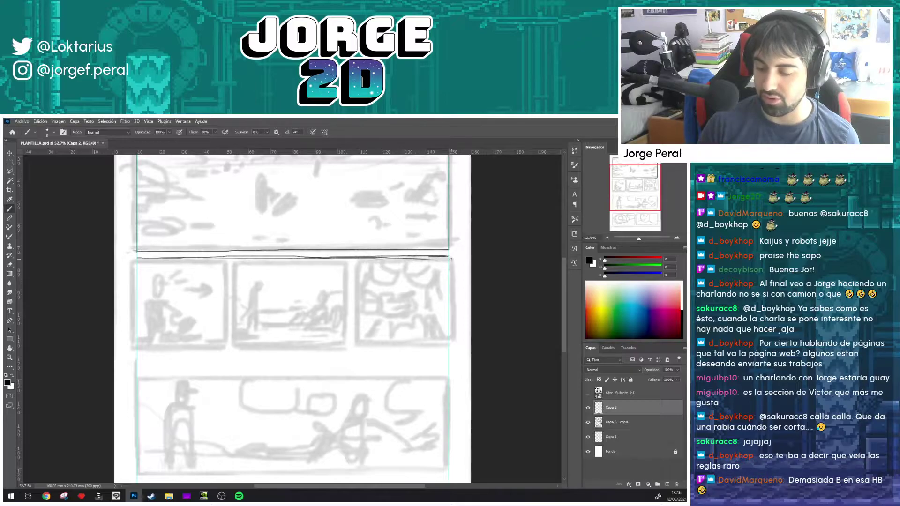
left_click_drag(137, 258, 137, 339)
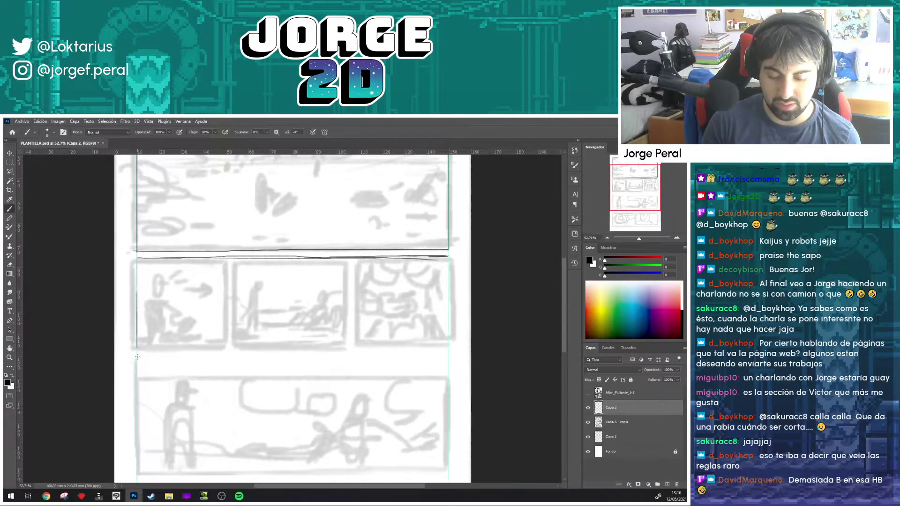
left_click_drag(137, 356, 218, 349)
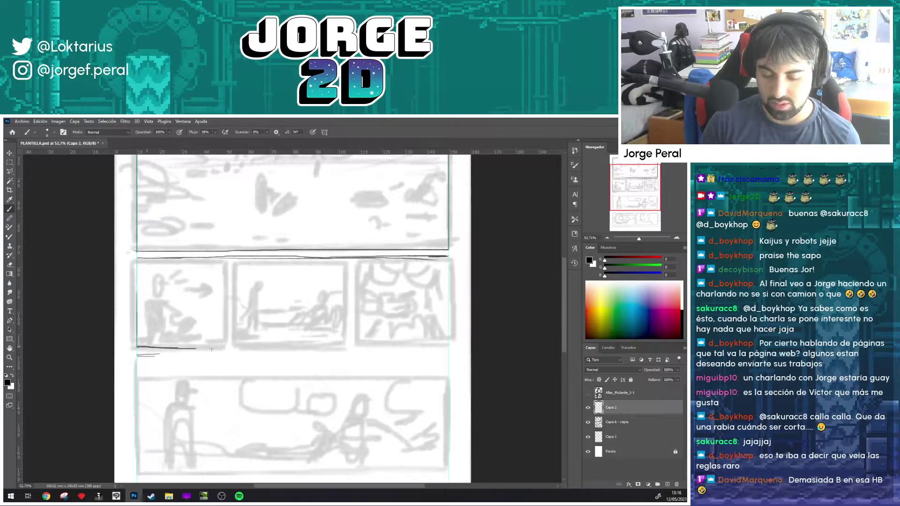
left_click_drag(225, 256, 224, 352)
left_click_drag(222, 304, 213, 353)
Step: Ink the middle panel's left, bottom and right borders, redoing messy strokes, and darken the left edge
mouse_move(231, 256)
left_mouse_down()
mouse_move(231, 351)
mouse_move(344, 344)
left_mouse_up()
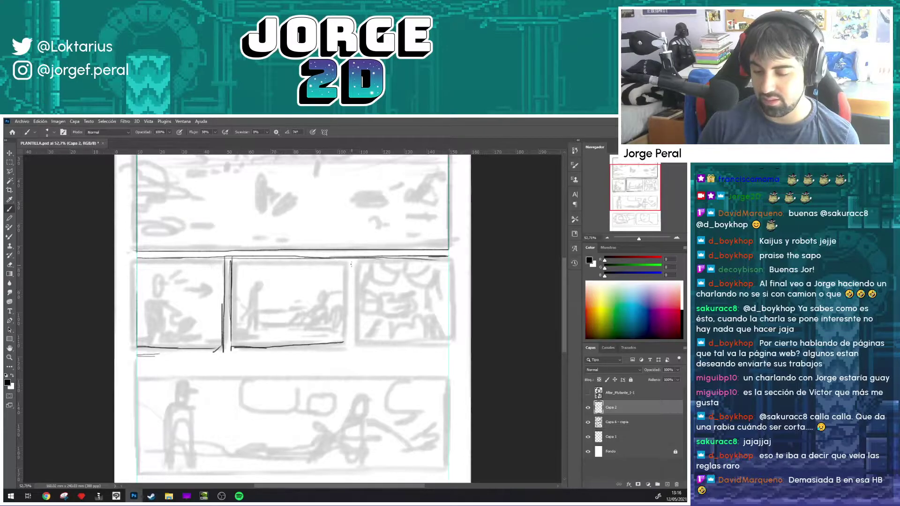
left_click_drag(347, 257, 347, 336)
left_click_drag(348, 281, 331, 346)
left_click_drag(253, 352, 337, 349)
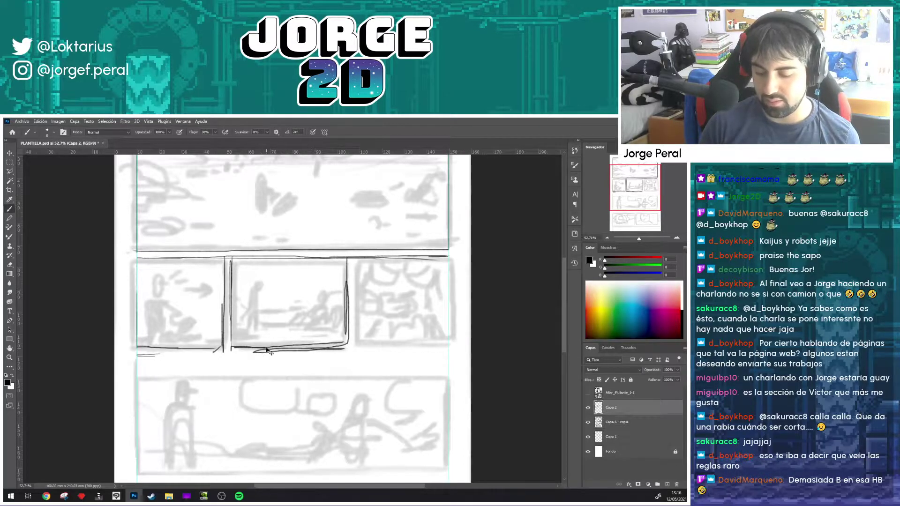
key("ctrl+z")
key("ctrl+z")
key("ctrl+z")
left_click_drag(233, 348, 341, 347)
left_click_drag(346, 256, 345, 343)
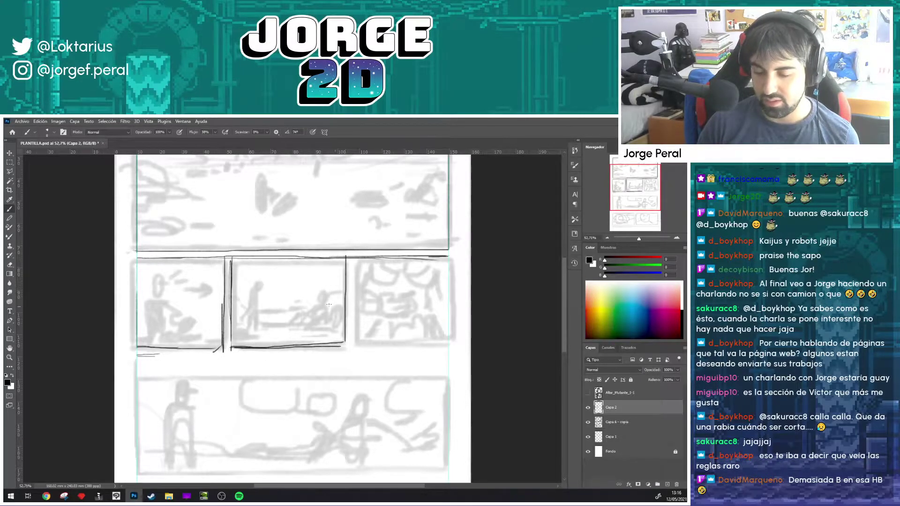
left_click_drag(137, 260, 139, 340)
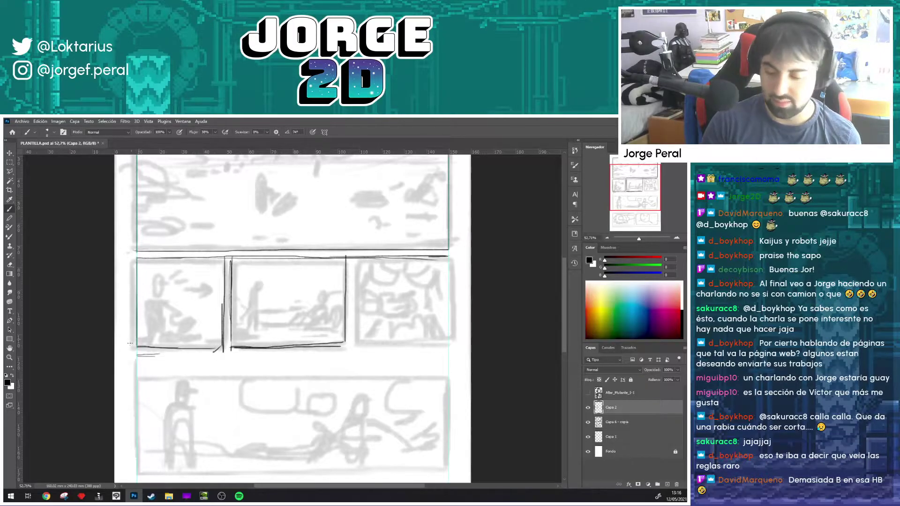
Step: Select the left panel's area, shift the selection onto the right panel, then deselect
key("m")
left_click_drag(131, 254, 226, 353)
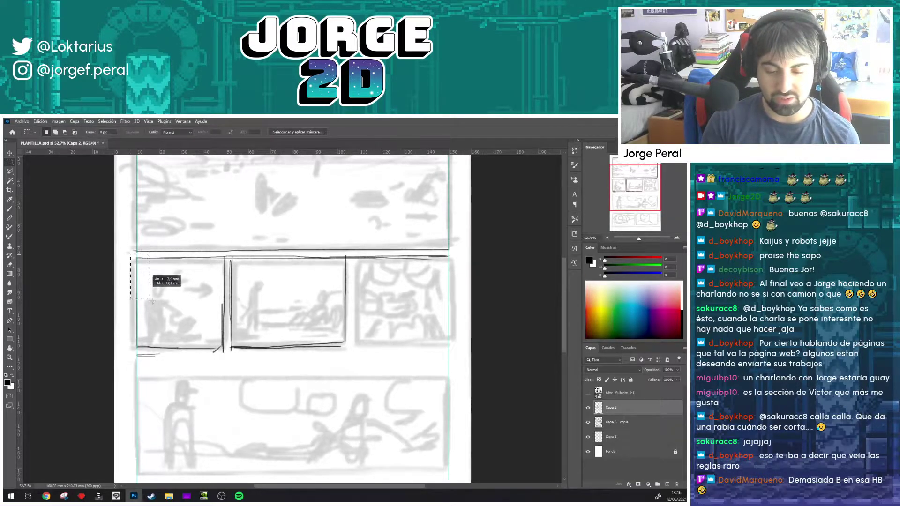
left_click_drag(188, 301, 419, 304)
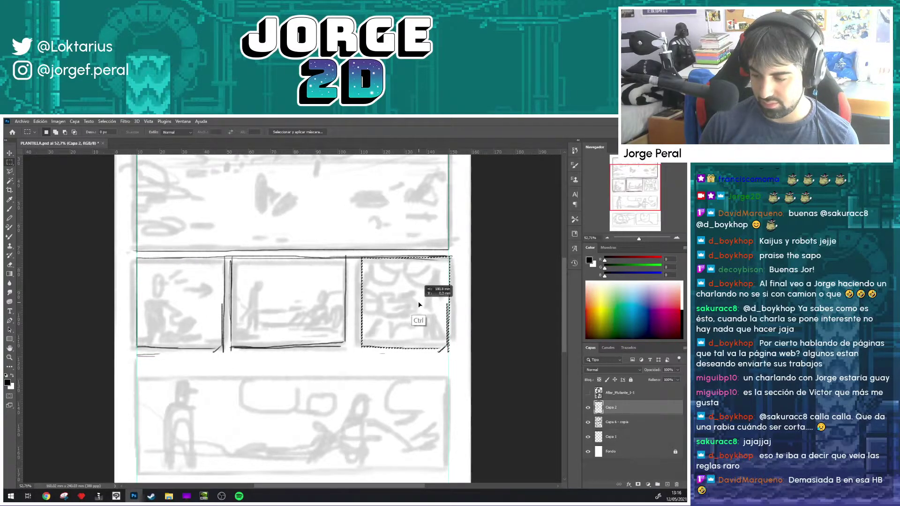
key("ctrl+d")
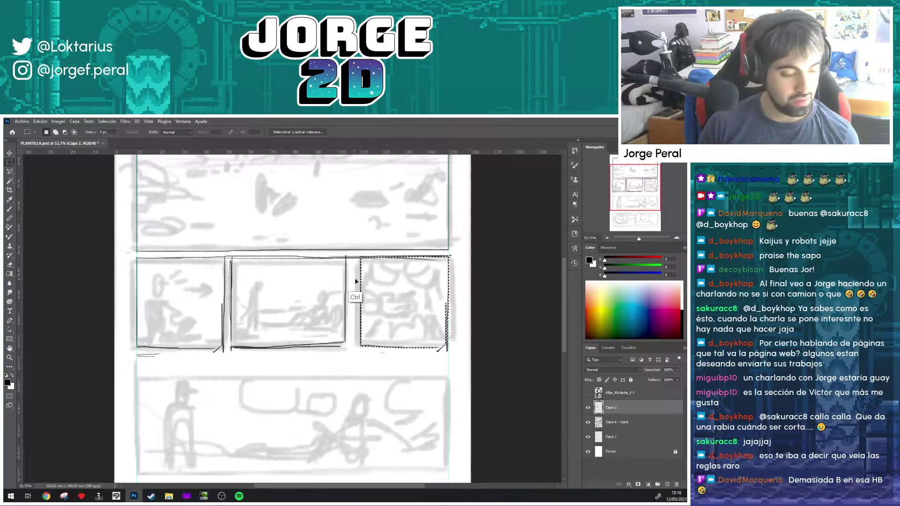
Step: Erase and redraw the middle panel's right and bottom lines, plus the right panel's left edge
key("e")
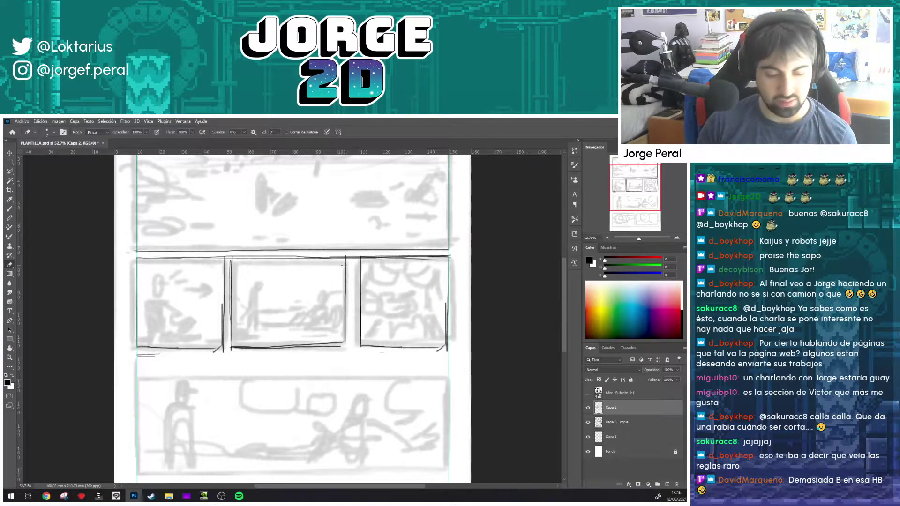
mouse_move(344, 266)
left_mouse_down()
mouse_move(329, 338)
mouse_move(281, 339)
left_mouse_up()
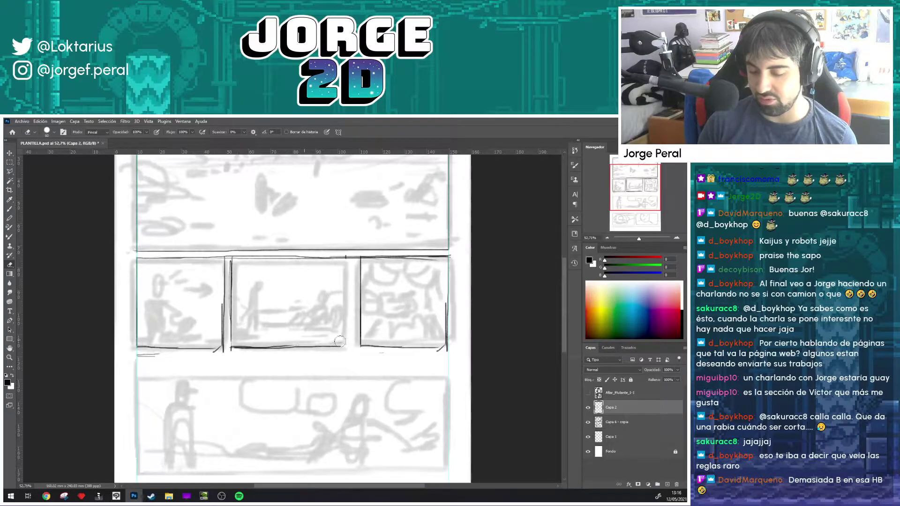
key("b")
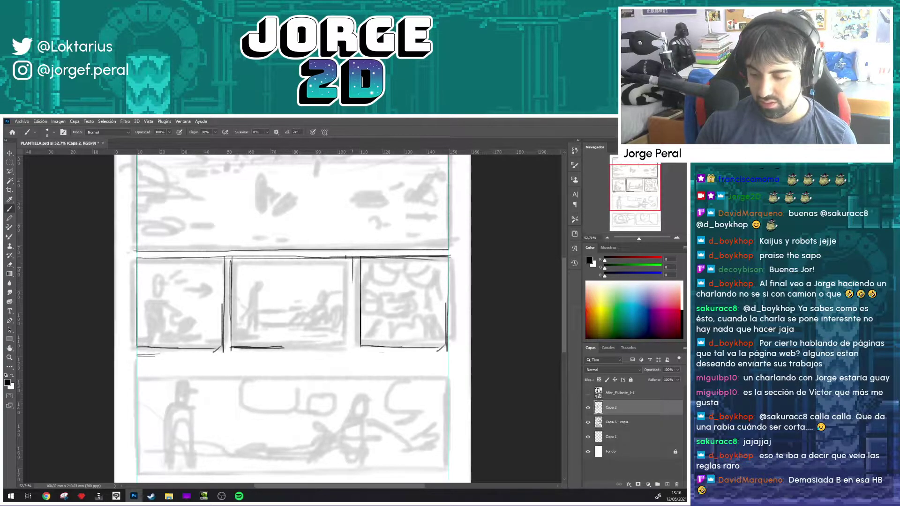
left_click_drag(352, 282, 354, 310)
left_click_drag(352, 266, 348, 347)
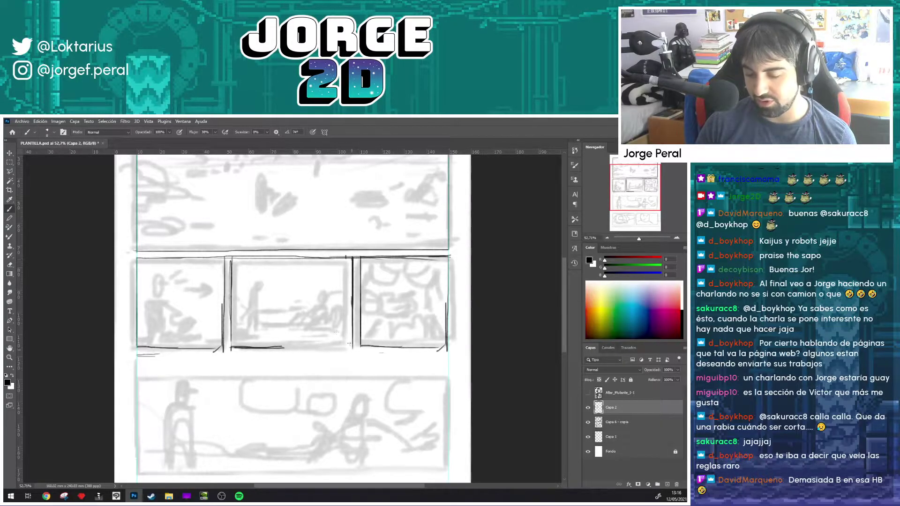
mouse_move(283, 348)
left_mouse_down()
mouse_move(344, 347)
mouse_move(274, 347)
left_mouse_up()
mouse_move(358, 256)
left_mouse_down()
mouse_move(359, 345)
mouse_move(476, 360)
left_mouse_up()
Step: Darken a short panel-border segment and recentre the view on the lower panel rows
left_click_drag(312, 259, 345, 296)
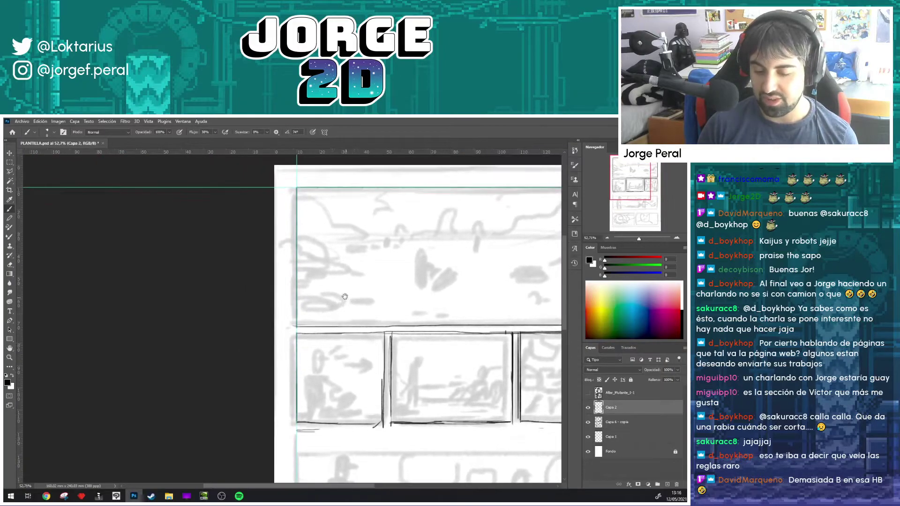
left_click_drag(277, 327, 296, 326)
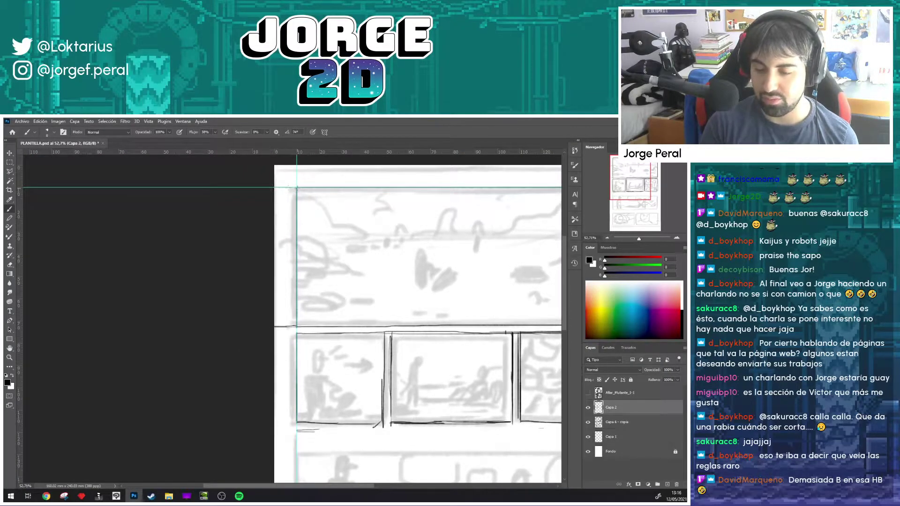
left_click_drag(581, 205, 333, 210)
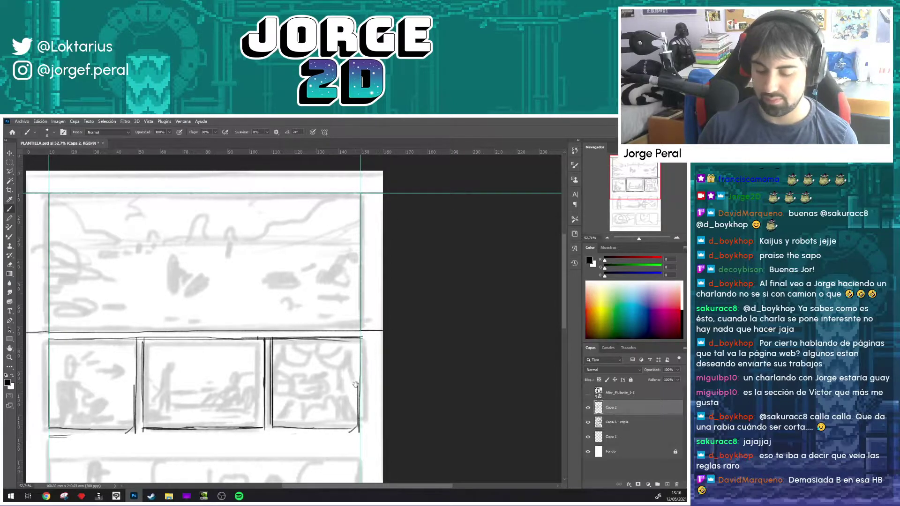
left_click_drag(356, 384, 234, 249)
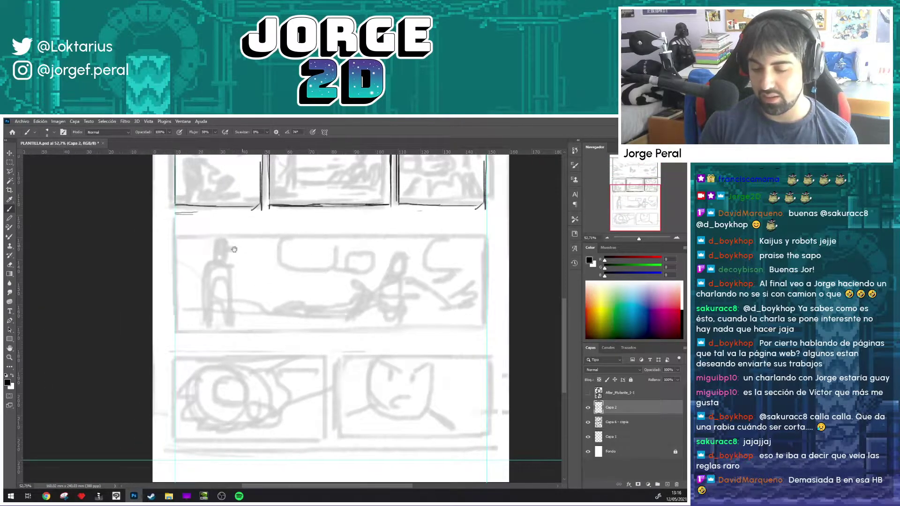
left_click_drag(254, 255, 245, 280)
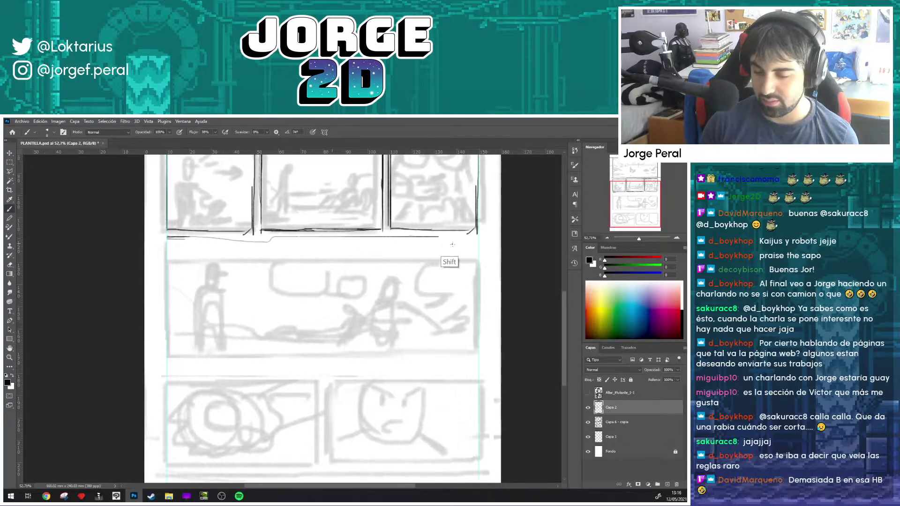
Step: Shift-draw straight lines along the wide panel's top, bottom, left and right edges, redoing the right one
key("shift")
left_click_drag(214, 236, 485, 235)
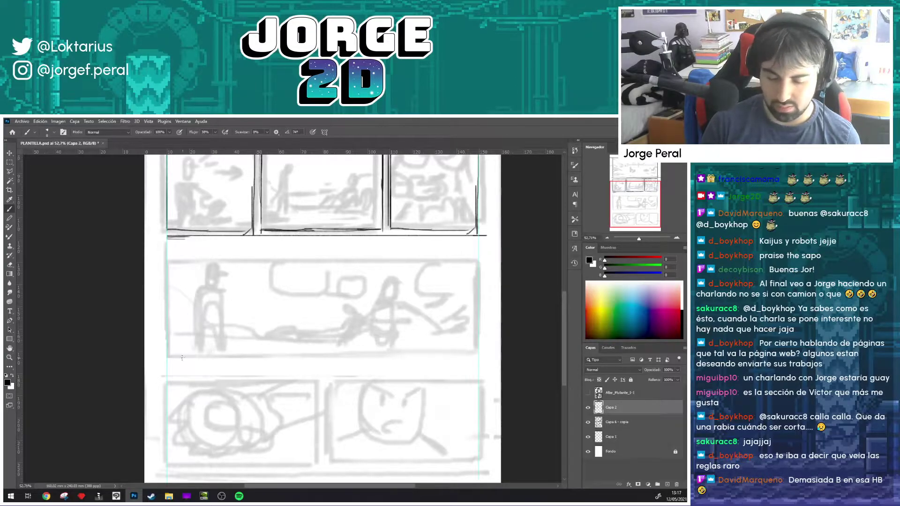
left_click_drag(171, 378, 196, 329)
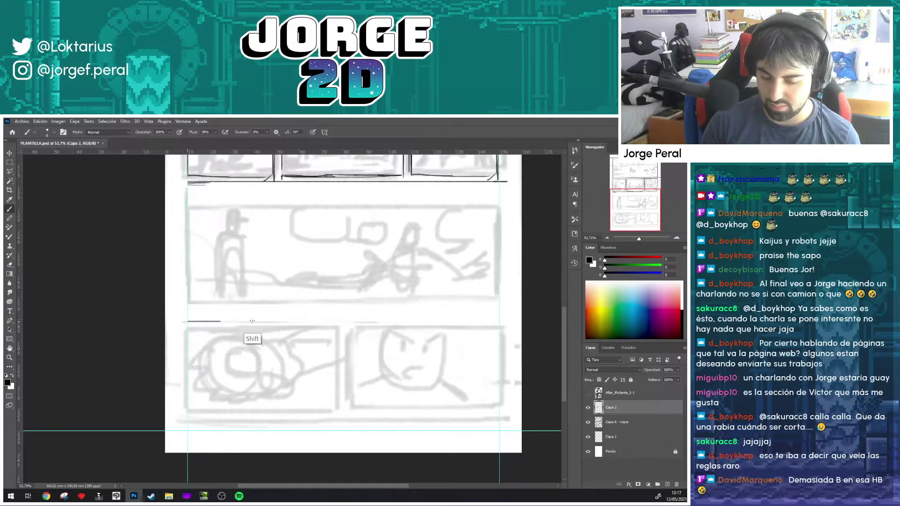
left_click_drag(189, 321, 499, 322)
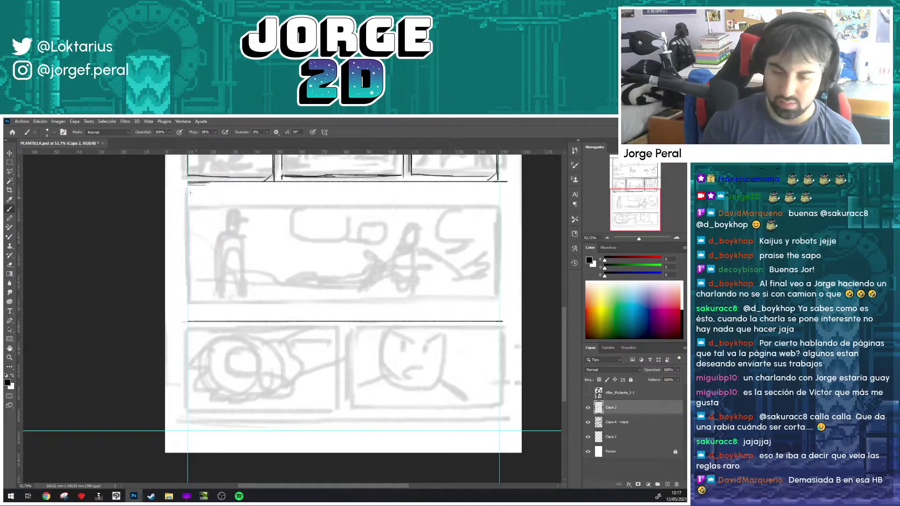
left_click_drag(187, 182, 188, 322)
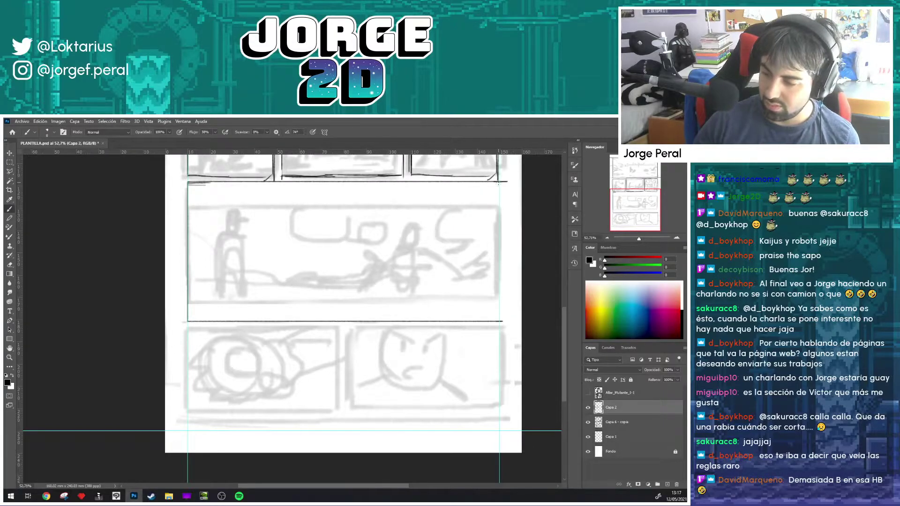
left_click_drag(499, 182, 493, 300)
key("ctrl+z")
mouse_move(498, 183)
left_mouse_down()
mouse_move(497, 306)
mouse_move(478, 242)
left_mouse_up()
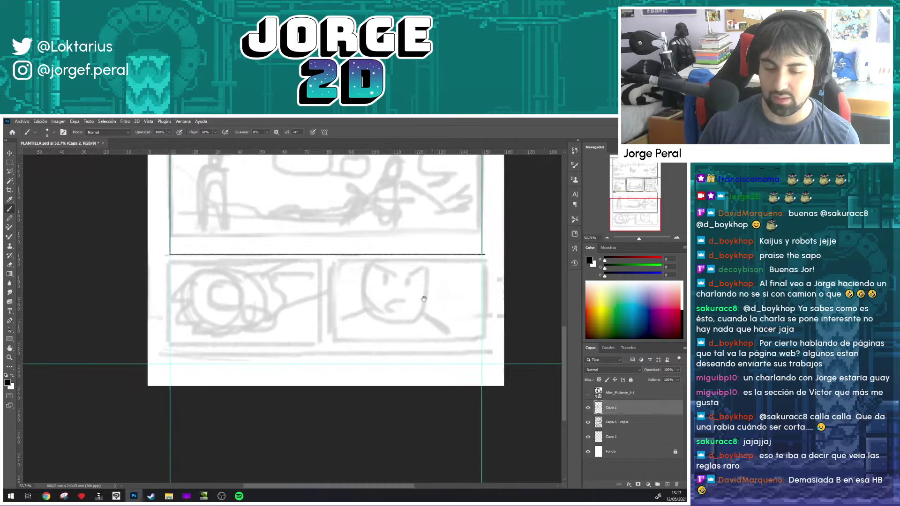
Step: Outline the lower-left panel's left, top, bottom and right edges in dark ink
left_click_drag(170, 260, 170, 364)
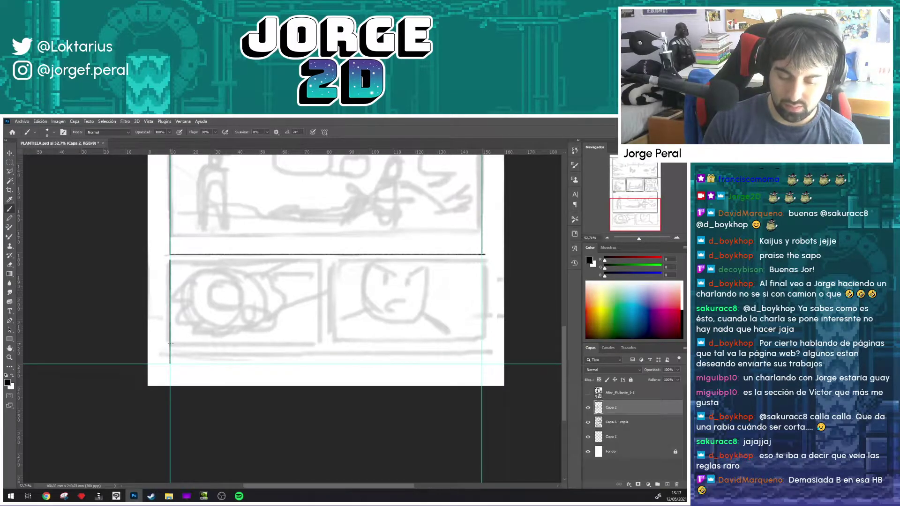
mouse_move(170, 262)
left_mouse_down()
mouse_move(328, 260)
mouse_move(320, 364)
left_mouse_up()
mouse_move(170, 363)
left_mouse_down()
mouse_move(322, 363)
mouse_move(188, 362)
mouse_move(275, 362)
left_mouse_up()
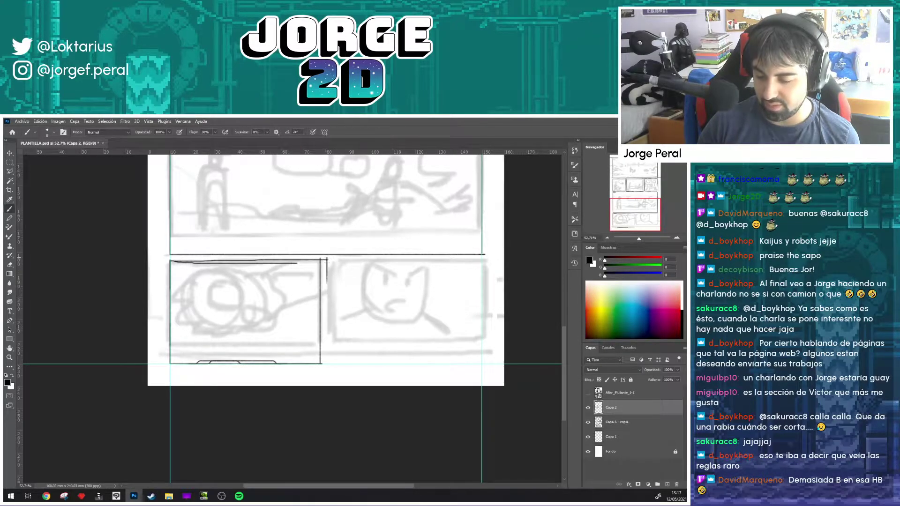
left_click_drag(326, 284, 326, 324)
left_click_drag(326, 259, 327, 354)
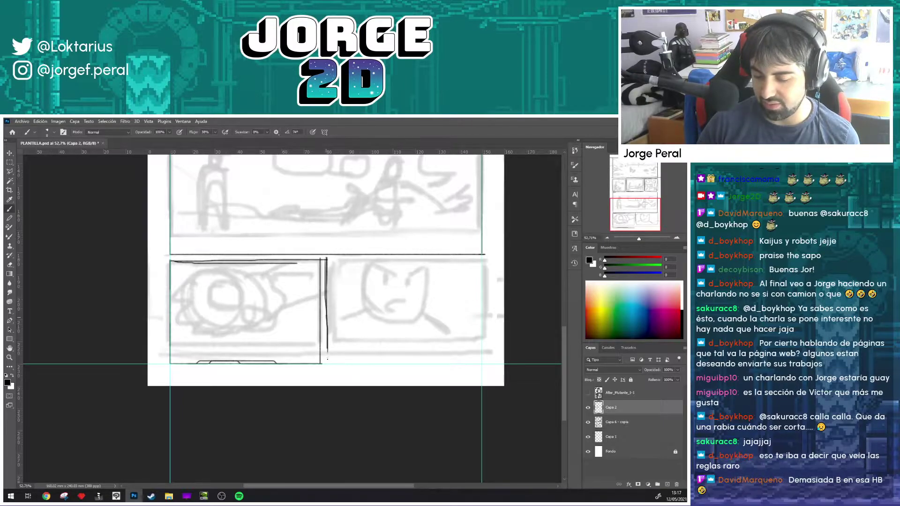
left_click_drag(326, 322, 327, 364)
Step: Ink the lower-right panel's top and bottom borders and fit the whole page on screen
left_click_drag(327, 259, 488, 259)
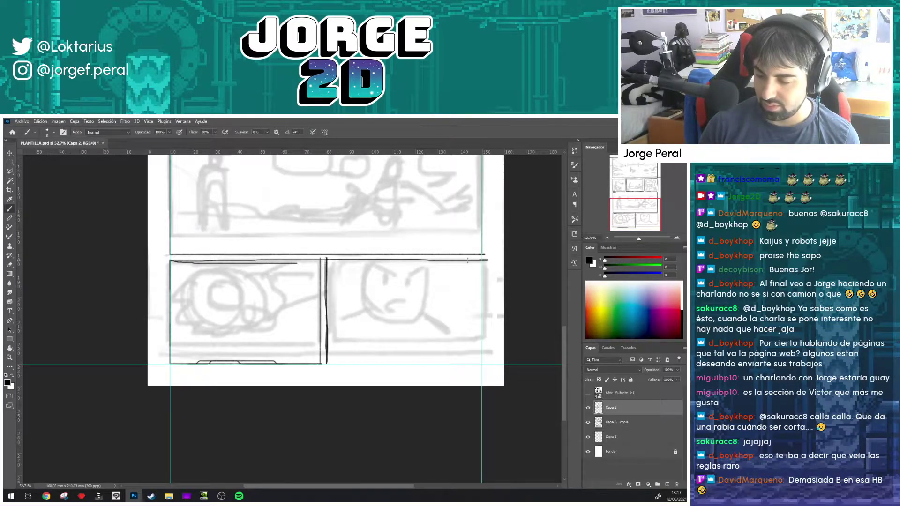
mouse_move(404, 259)
left_mouse_down()
mouse_move(481, 259)
mouse_move(479, 349)
left_mouse_up()
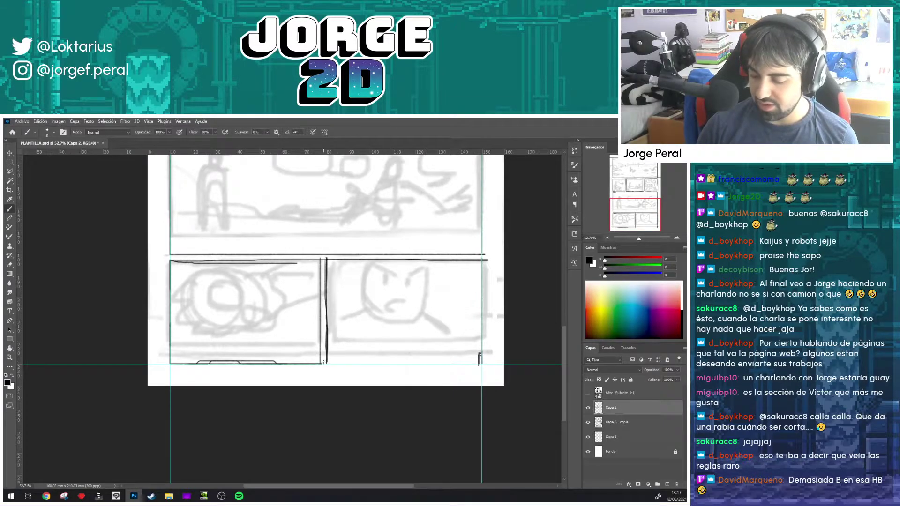
mouse_move(327, 363)
left_mouse_down()
mouse_move(483, 363)
mouse_move(377, 364)
left_mouse_up()
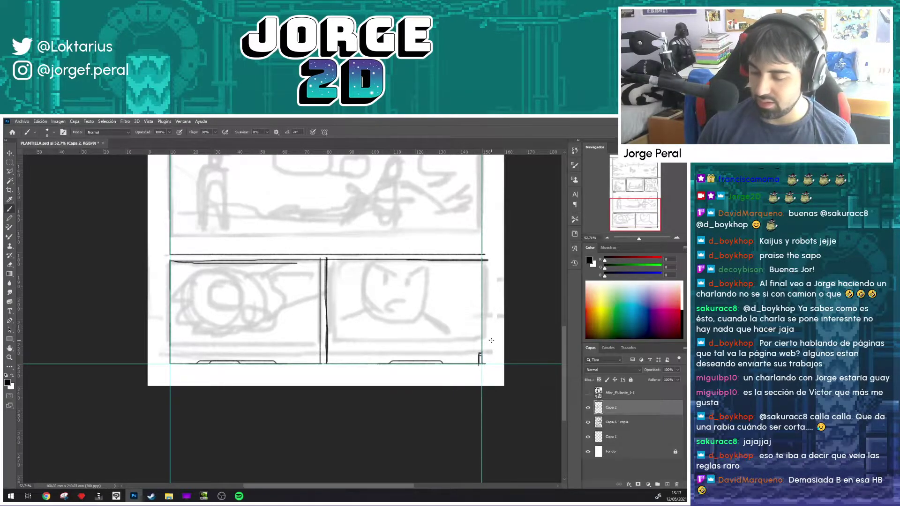
key("ctrl+0")
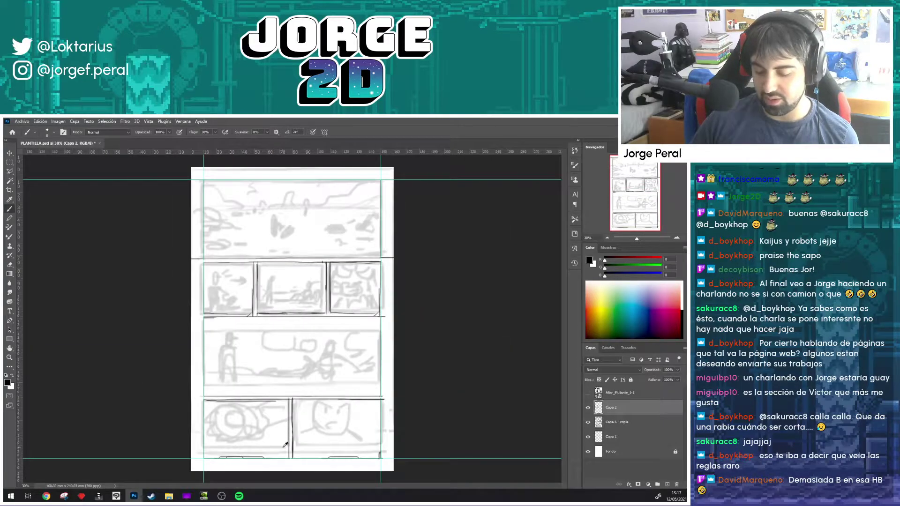
Step: Hide the grey sketch layer Capa 6 - copia and zoom in on the inked panel borders
scroll(285, 444, "up", 2)
mouse_move(321, 369)
left_mouse_down()
mouse_move(309, 343)
mouse_move(313, 398)
mouse_move(289, 329)
left_mouse_up()
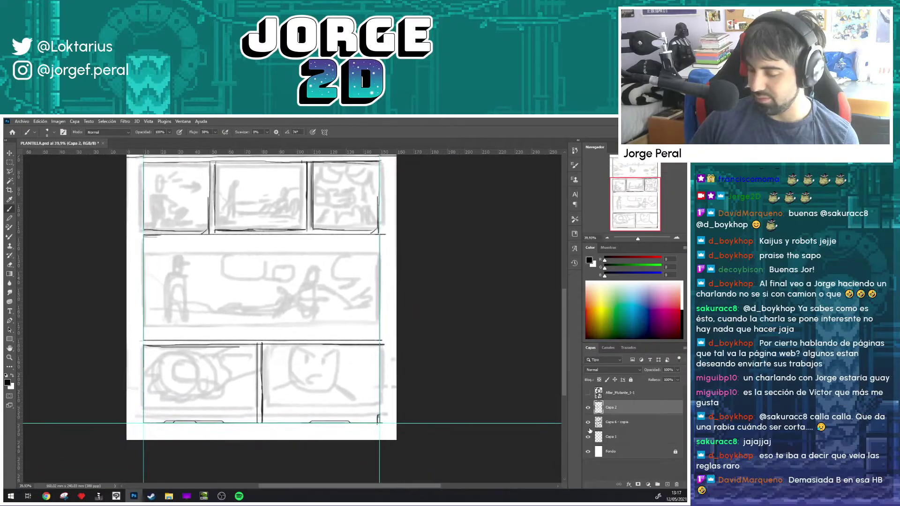
left_click(588, 422)
left_click_drag(371, 446, 381, 371)
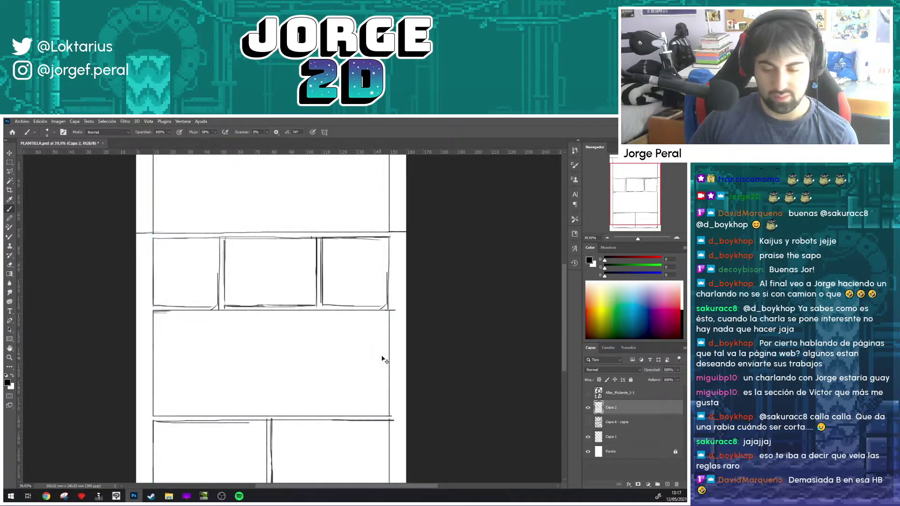
scroll(384, 359, "down", 1)
scroll(350, 345, "down", 1)
scroll(351, 335, "up", 1)
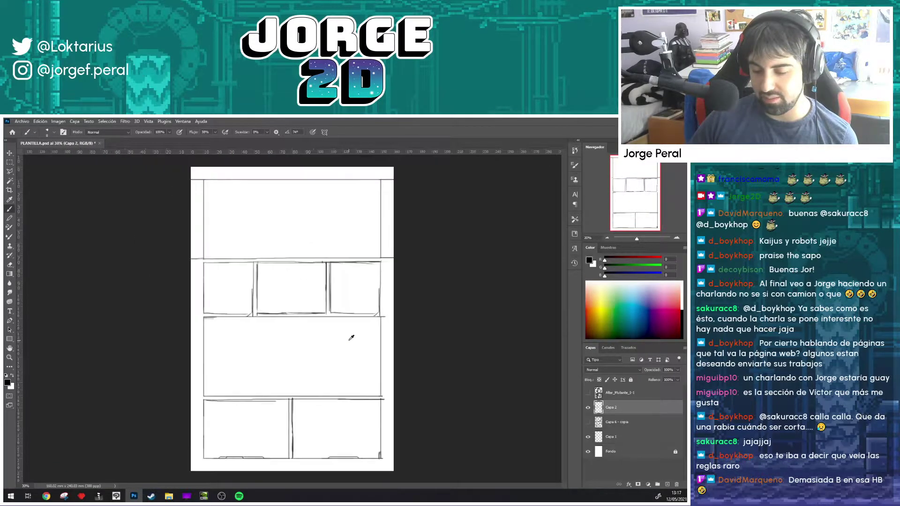
scroll(353, 338, "up", 1)
scroll(356, 339, "up", 1)
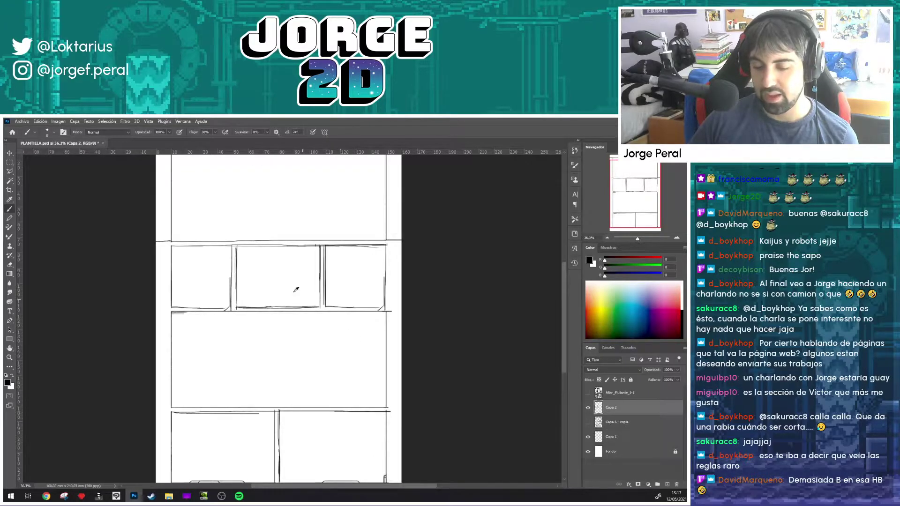
scroll(200, 255, "up", 2)
scroll(200, 255, "up", 1)
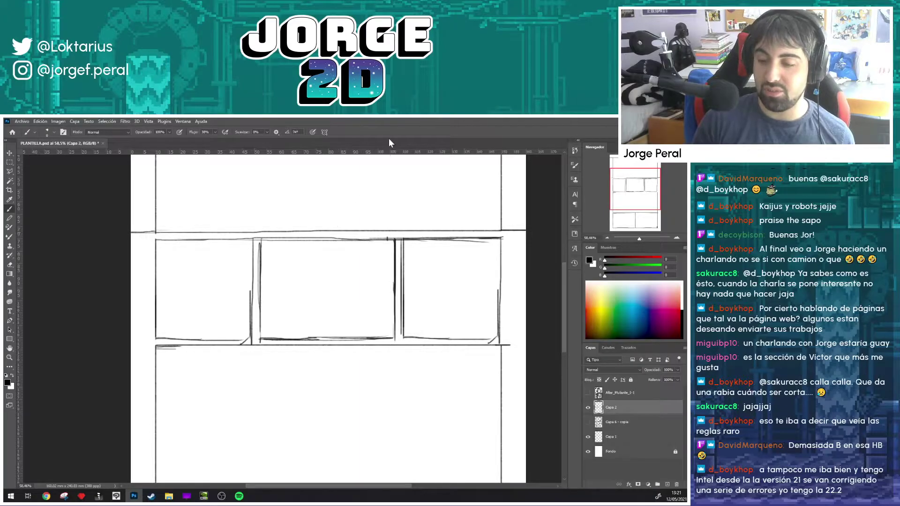
Step: Erase stray line bits at a panel corner and redraw the left panel's right edge
mouse_move(338, 232)
left_mouse_down()
mouse_move(300, 268)
mouse_move(397, 268)
mouse_move(444, 222)
left_mouse_up()
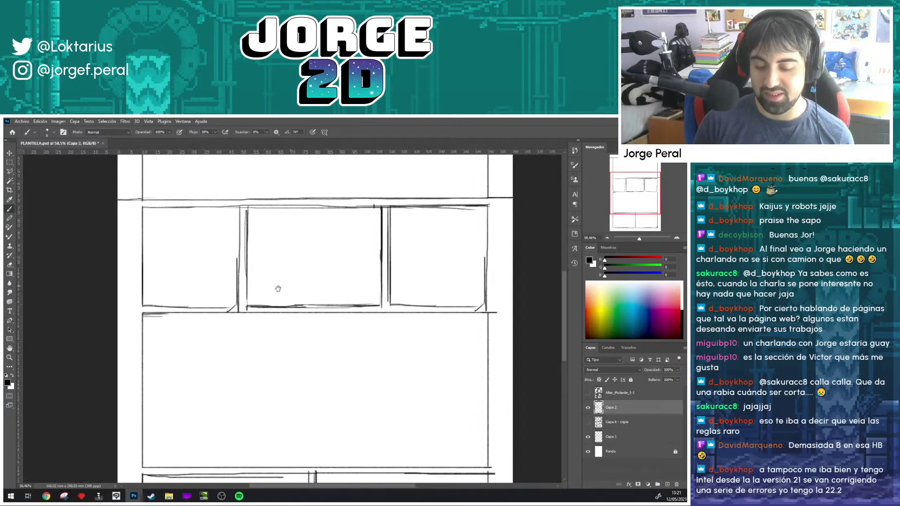
key("e")
left_click_drag(232, 309, 235, 317)
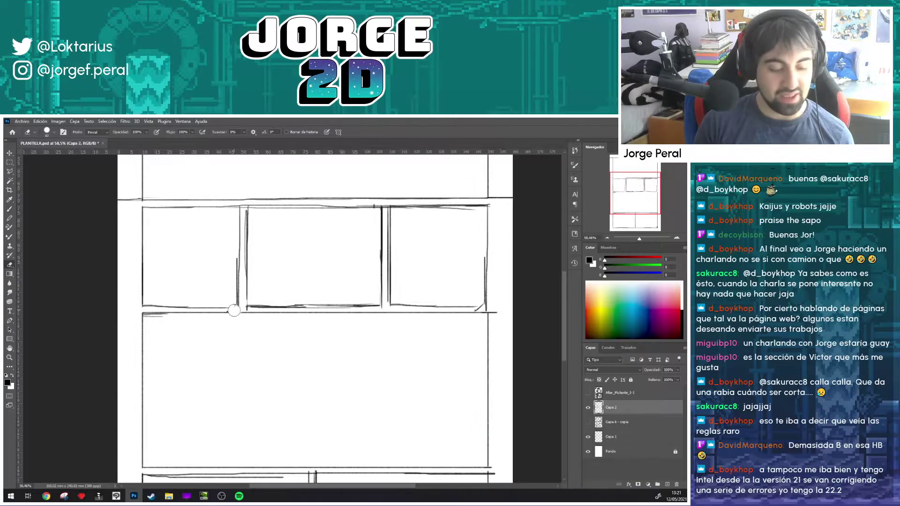
key("b")
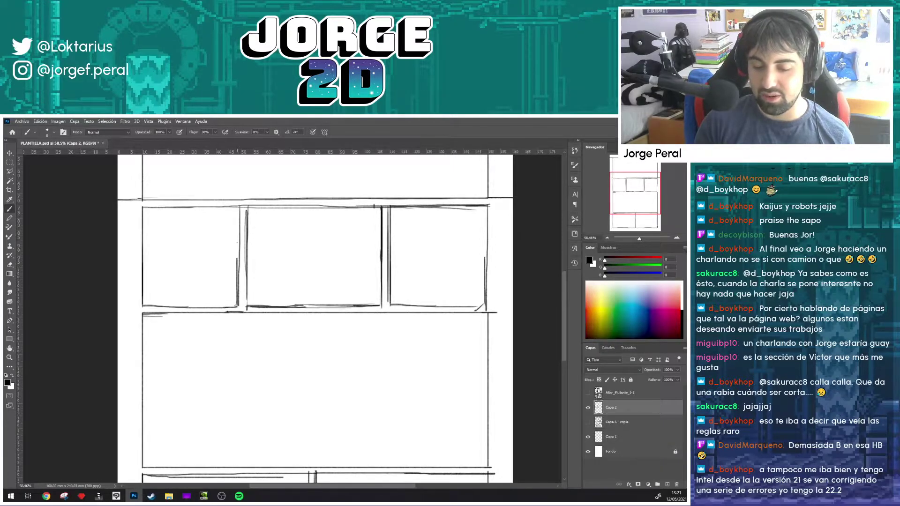
left_click_drag(237, 208, 238, 245)
Step: Make the Capa 6 - copia sketch layer visible again and frame the upper panels
scroll(407, 293, "up", 1)
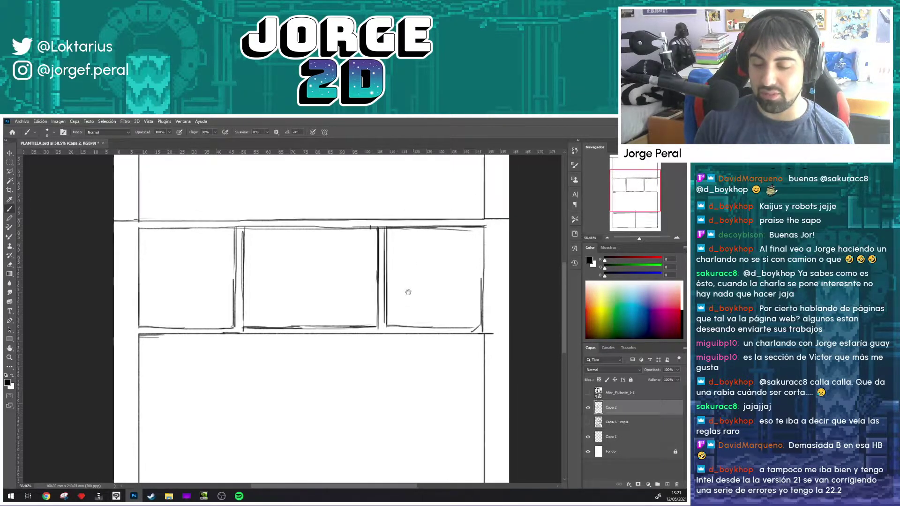
scroll(437, 307, "up", 3)
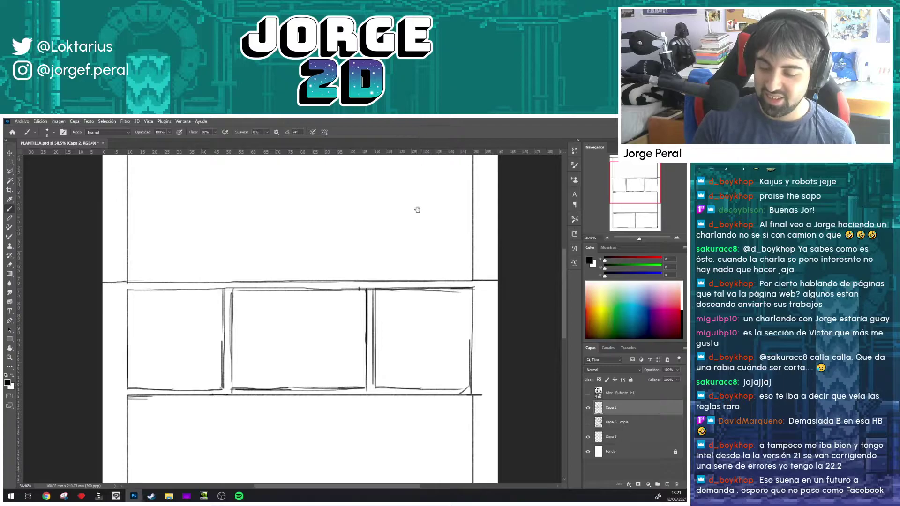
left_click_drag(417, 209, 408, 237)
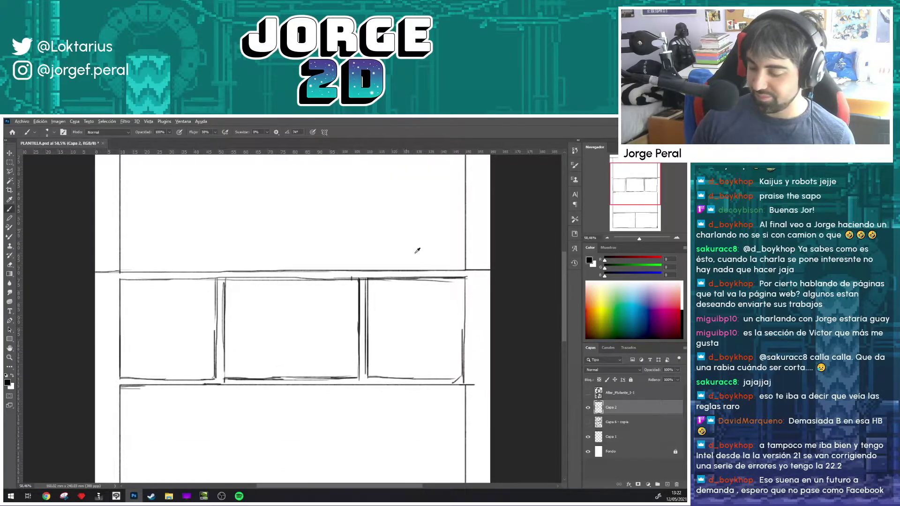
scroll(417, 250, "down", 4)
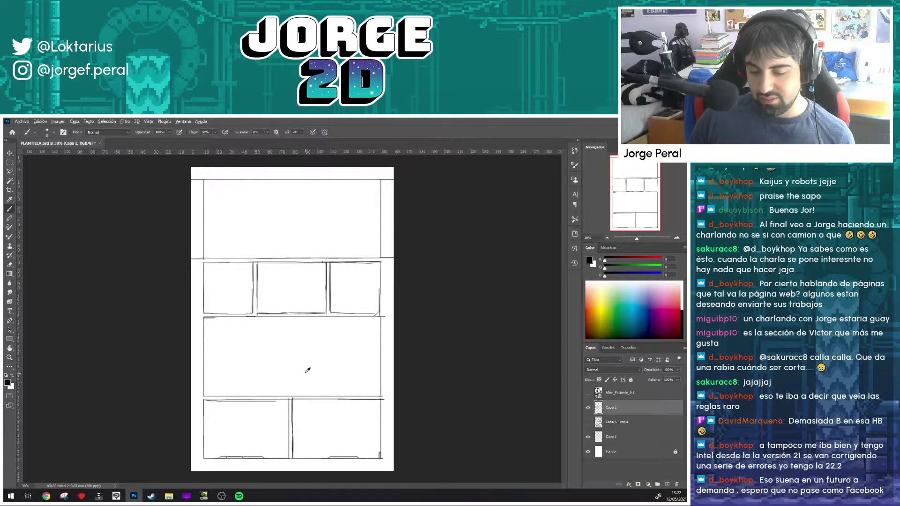
scroll(307, 368, "up", 1)
scroll(309, 364, "up", 2)
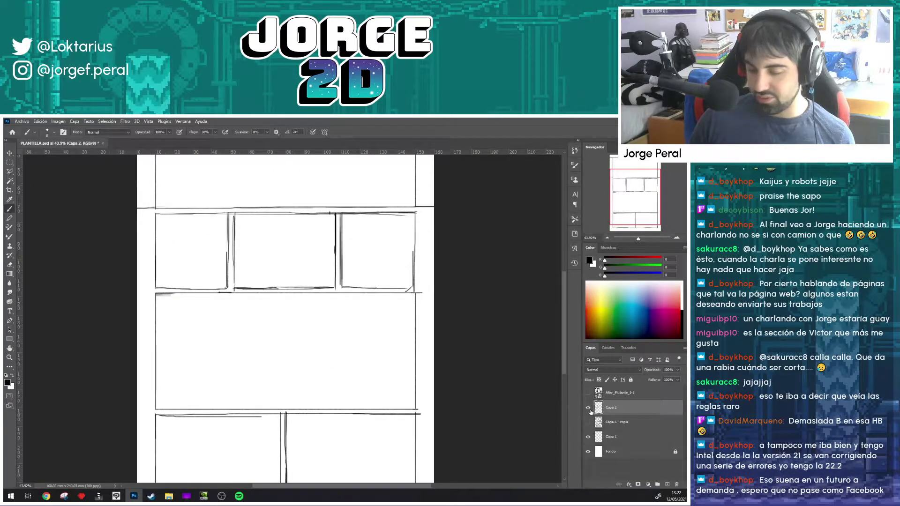
left_click(588, 422)
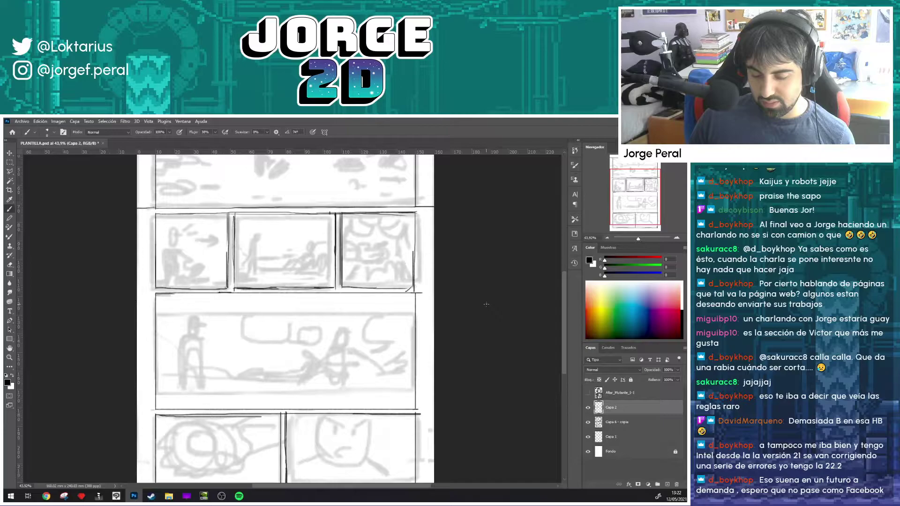
mouse_move(486, 304)
left_mouse_down()
mouse_move(450, 301)
mouse_move(450, 327)
mouse_move(452, 217)
mouse_move(443, 241)
mouse_move(458, 368)
mouse_move(462, 305)
left_mouse_up()
Step: Sketch an arrow marking the gap between panels, then undo both arrowheads
mouse_move(308, 276)
left_mouse_down()
mouse_move(308, 330)
mouse_move(314, 281)
left_mouse_up()
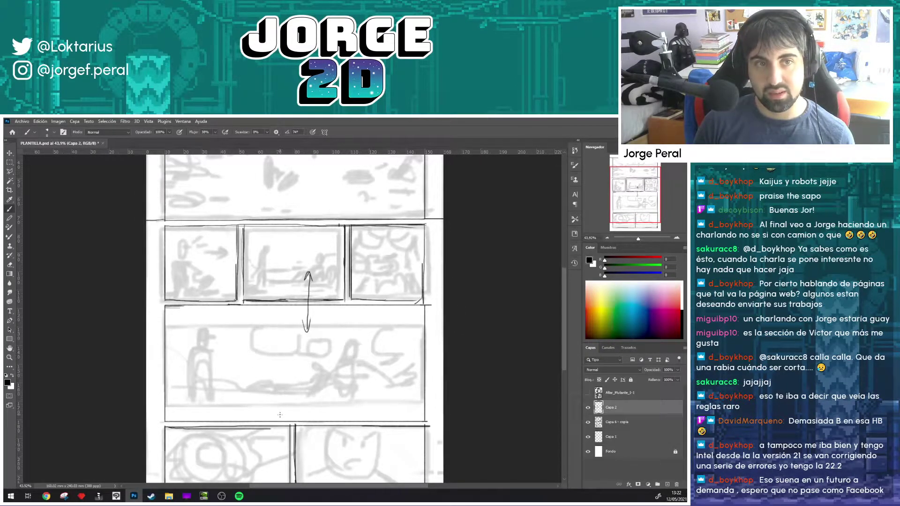
key("ctrl+z")
key("ctrl+z")
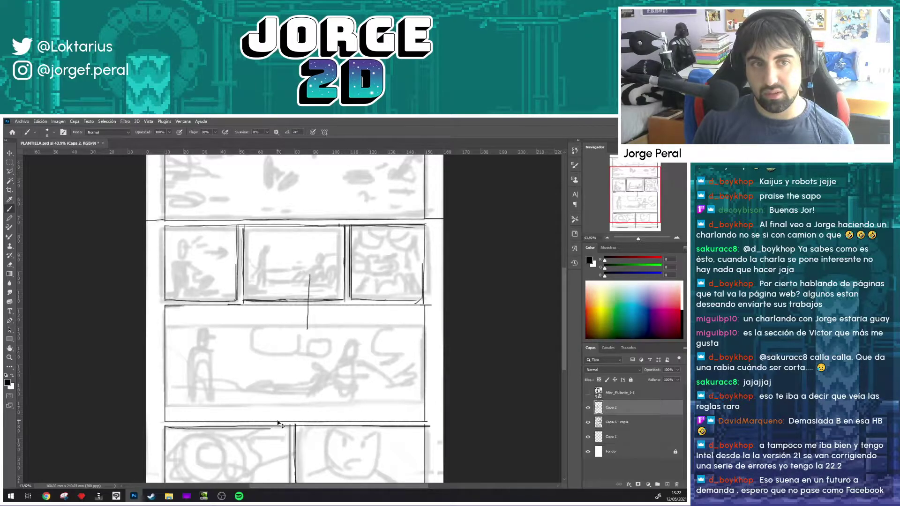
key("ctrl+z")
scroll(240, 268, "down", 2)
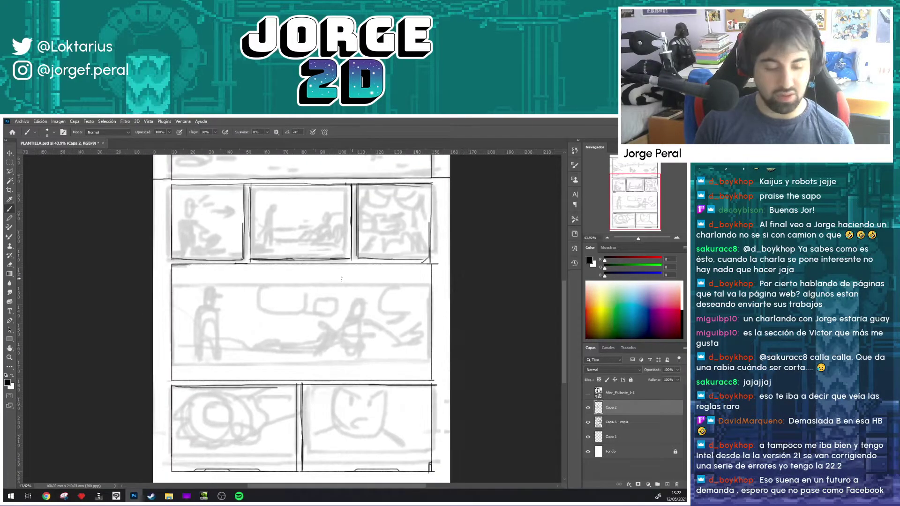
Step: Move the gutter strip under the top panel down to match the sketch
key("m")
left_click_drag(153, 229, 443, 302)
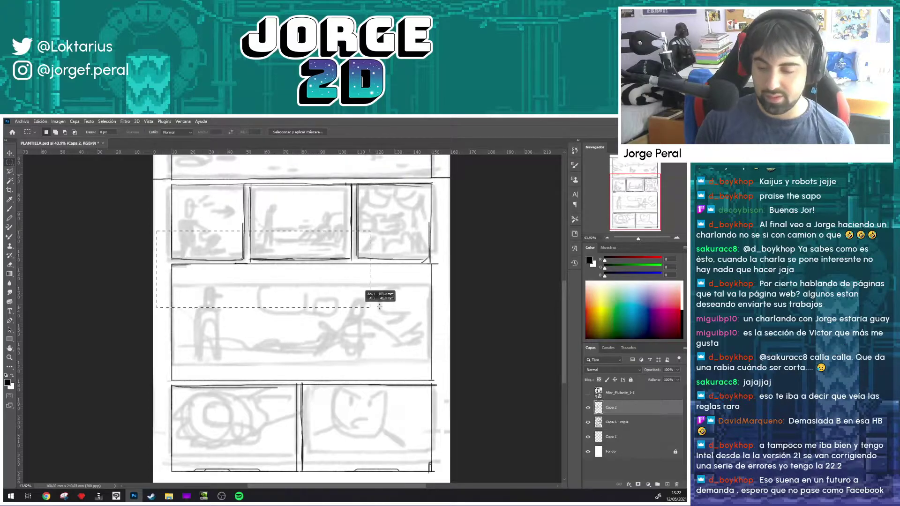
key("ctrl+t")
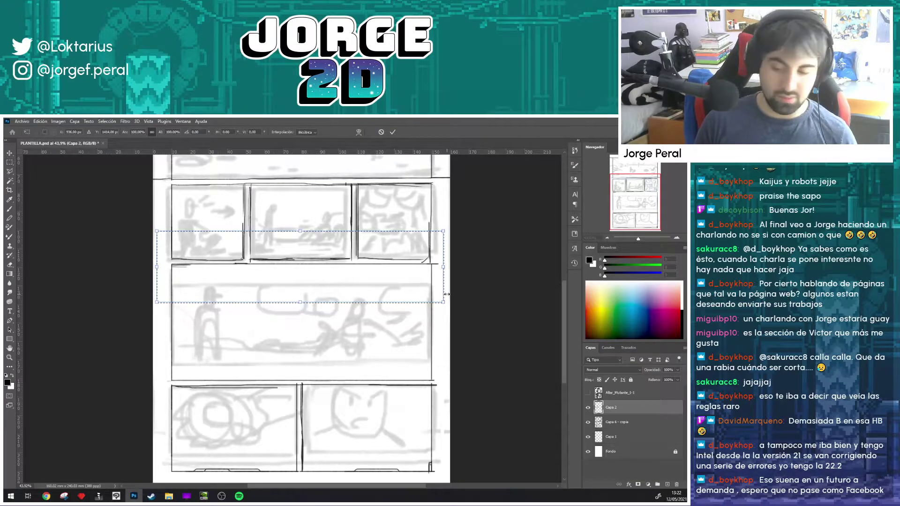
left_click_drag(447, 291, 447, 298)
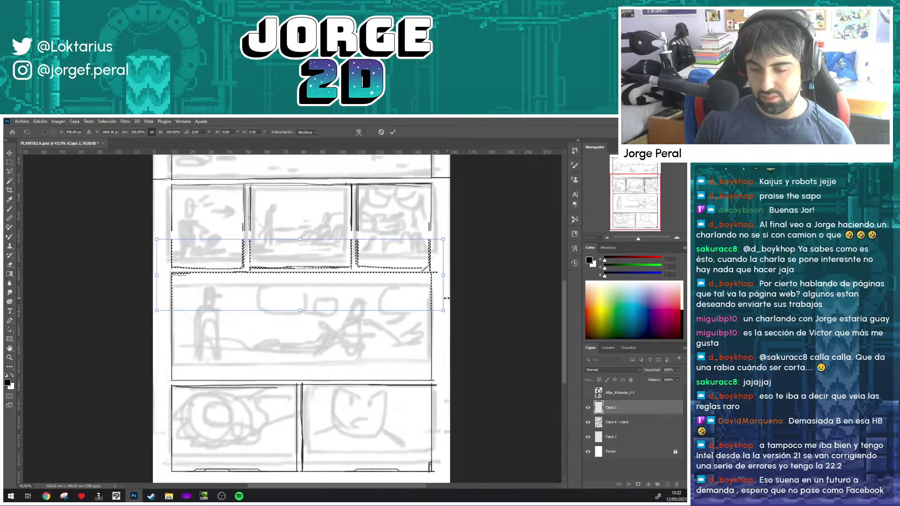
key("Return")
Step: Nudge the band across the small panels' top border down a few pixels
left_click_drag(396, 213, 404, 331)
left_click_drag(172, 283, 449, 355)
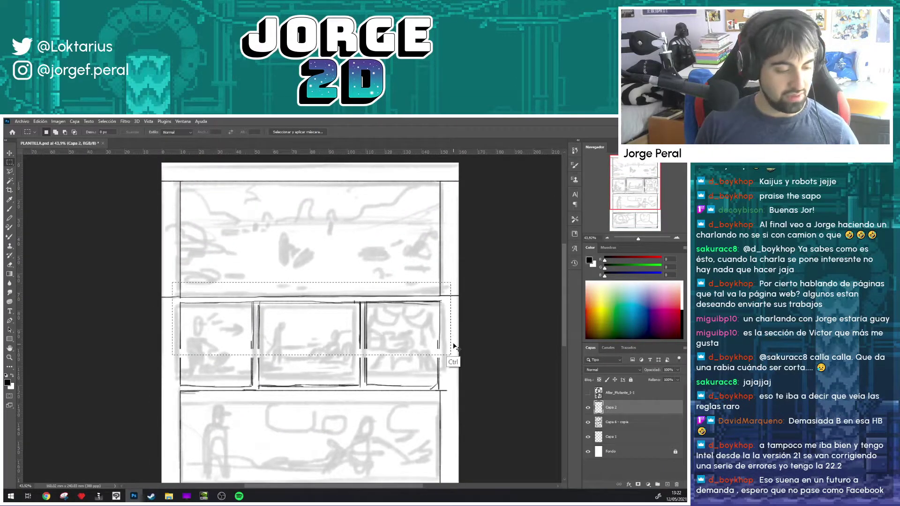
left_click_drag(459, 277, 141, 336)
key("ctrl+t")
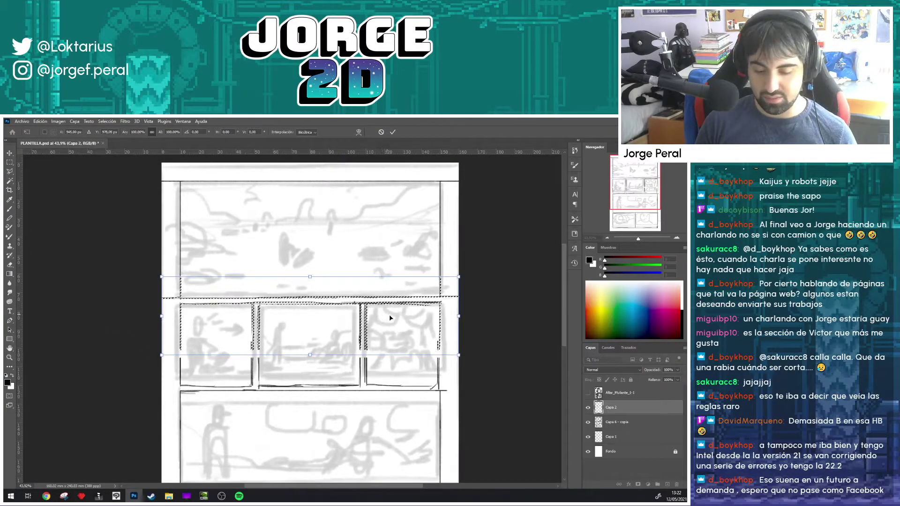
left_click_drag(390, 318, 389, 320)
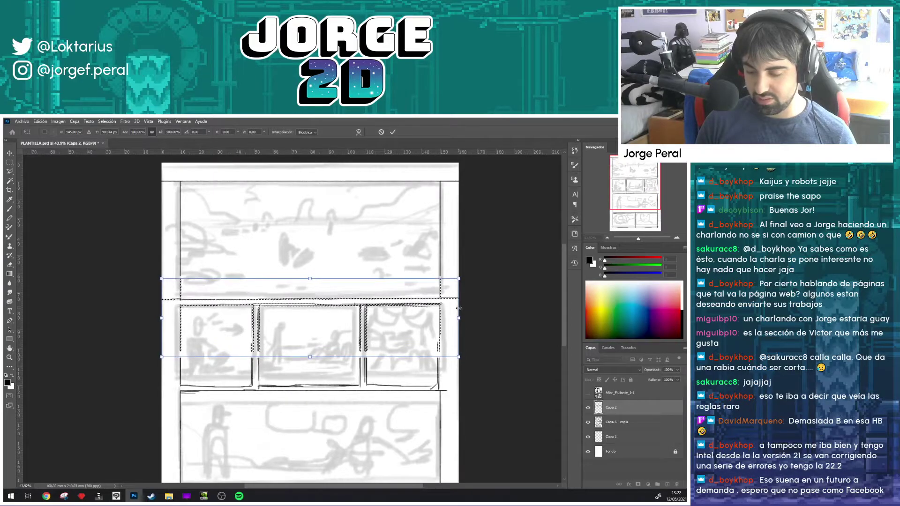
left_click_drag(459, 308, 456, 310)
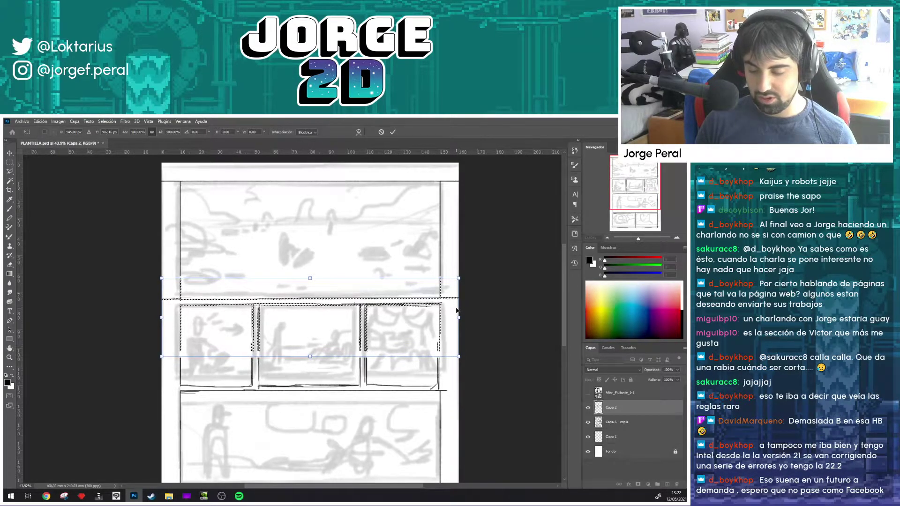
left_click_drag(445, 312, 445, 313)
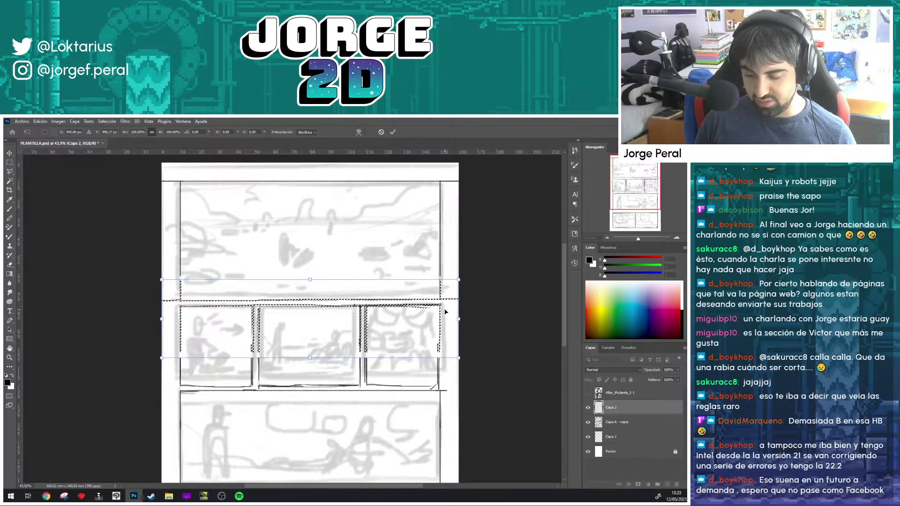
key("Return")
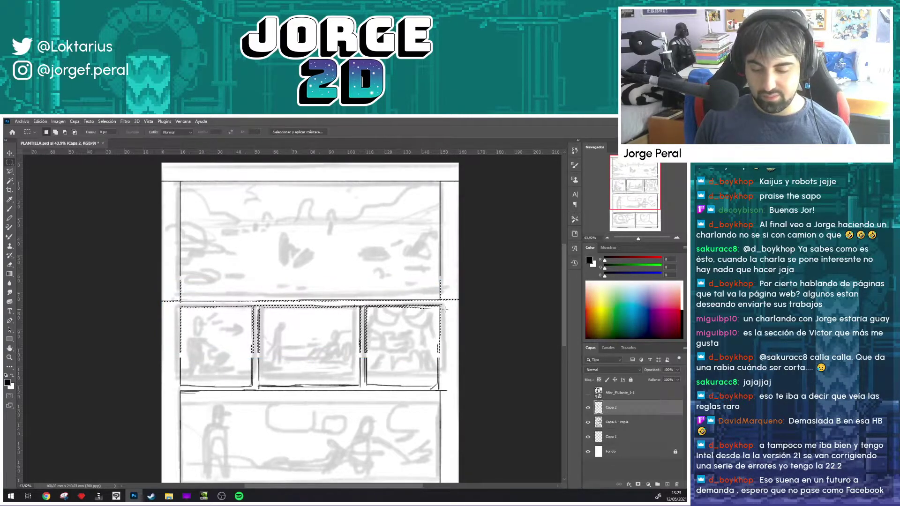
key("ctrl+d")
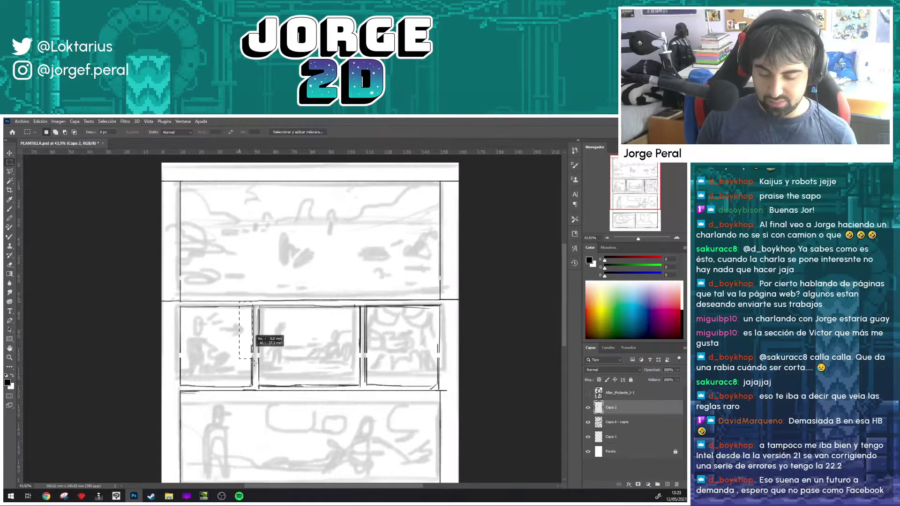
Step: Select and transform the left and right dividers between the three small panels
left_click_drag(253, 360, 273, 388)
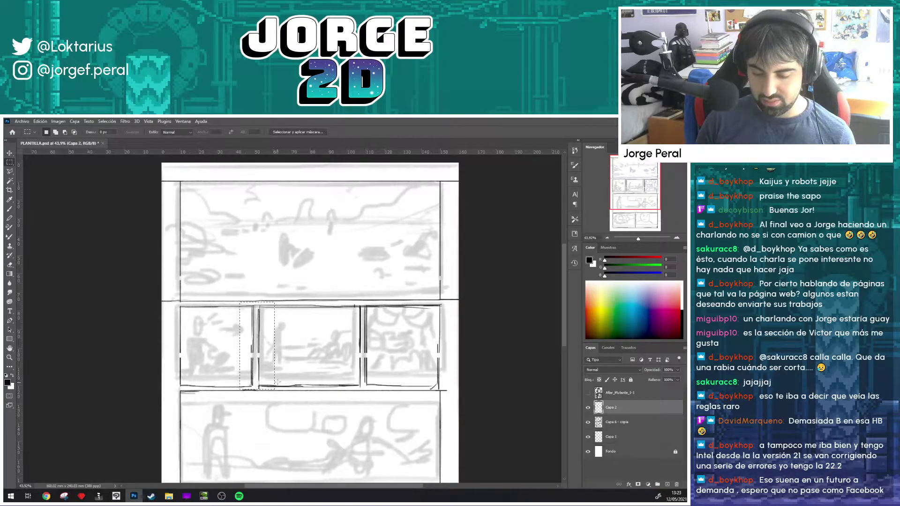
key("ctrl+t")
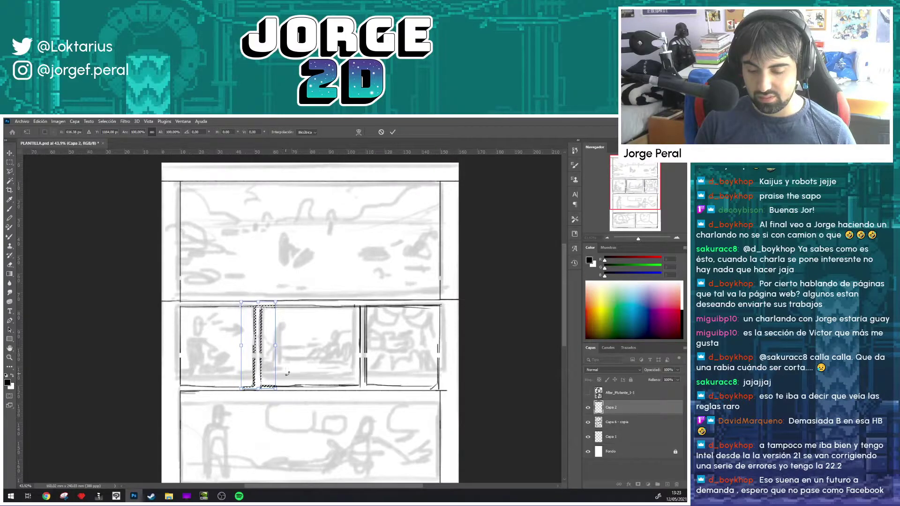
key("Return")
left_click_drag(388, 302, 338, 389)
key("ctrl+t")
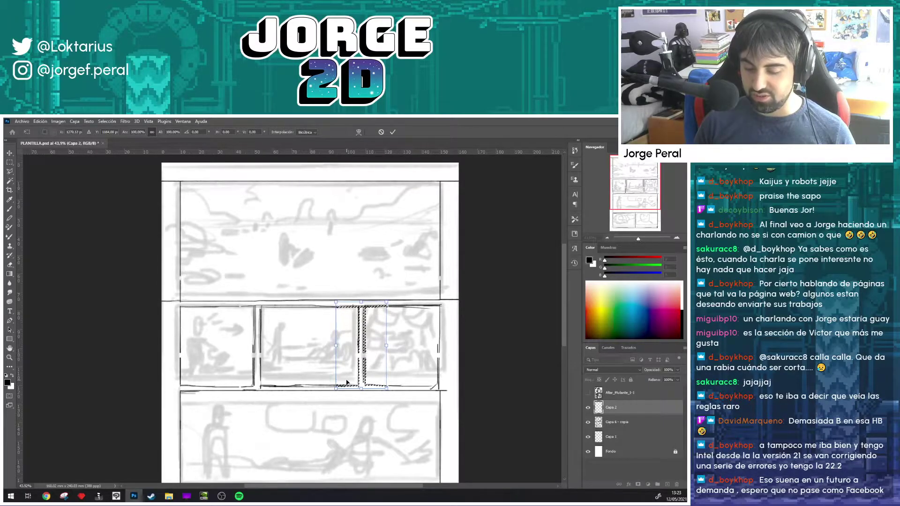
key("Return")
key("ctrl+d")
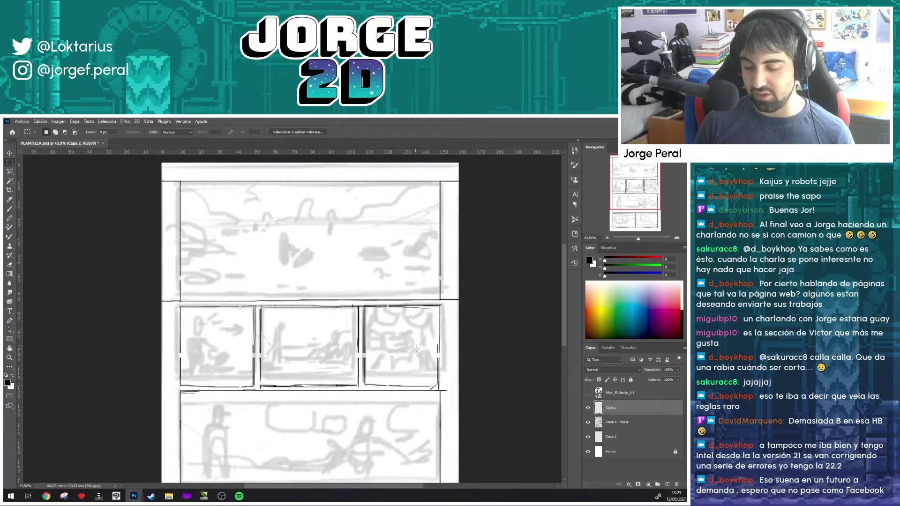
scroll(418, 295, "down", 5)
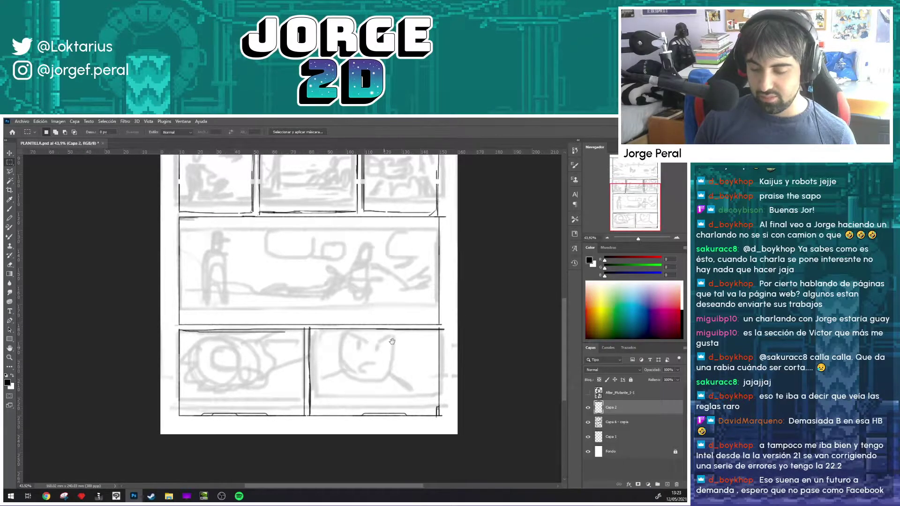
left_click_drag(392, 342, 208, 317)
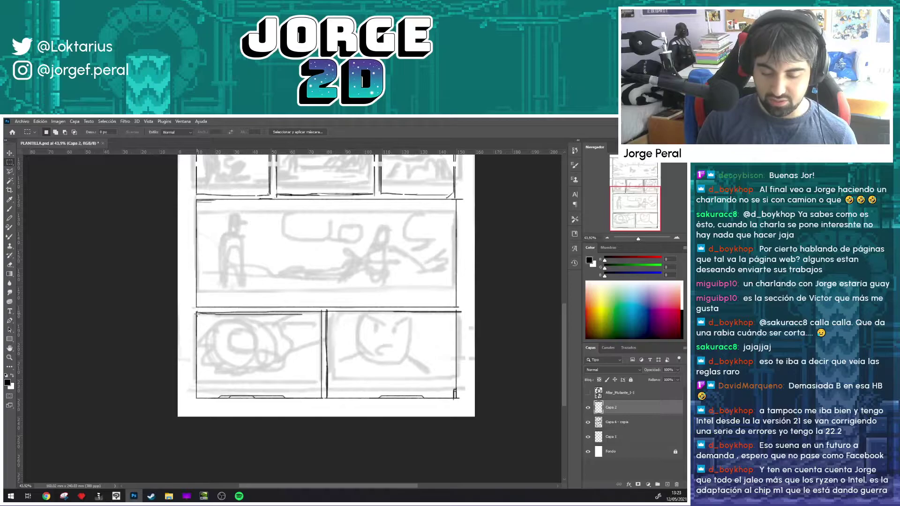
mouse_move(196, 313)
left_mouse_down()
mouse_move(322, 397)
mouse_move(433, 370)
left_mouse_up()
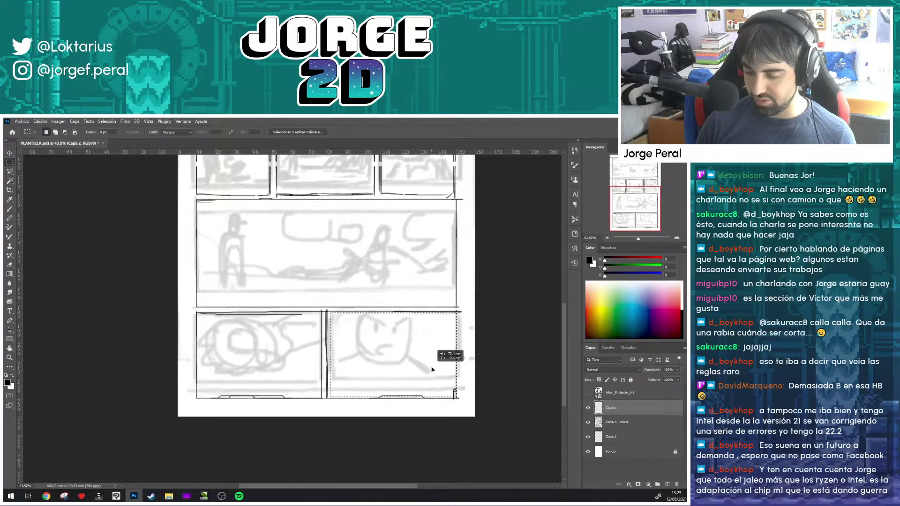
key("e")
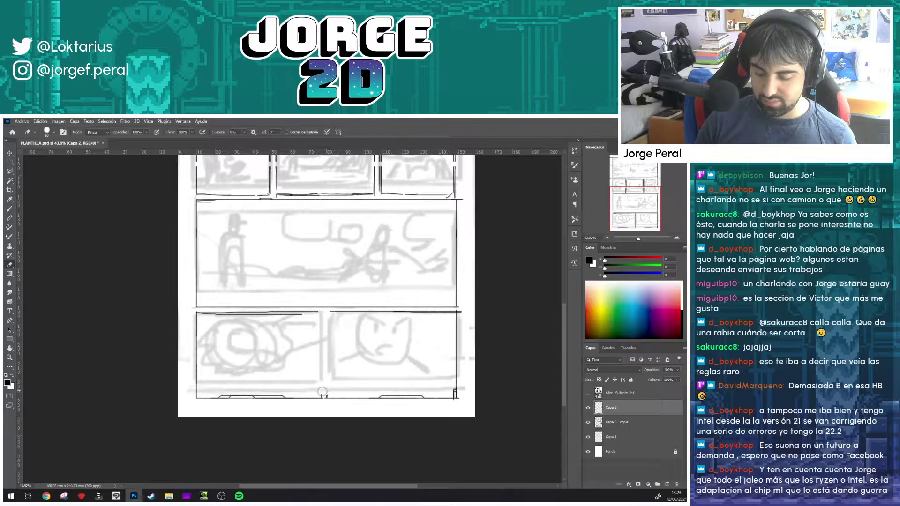
key("b")
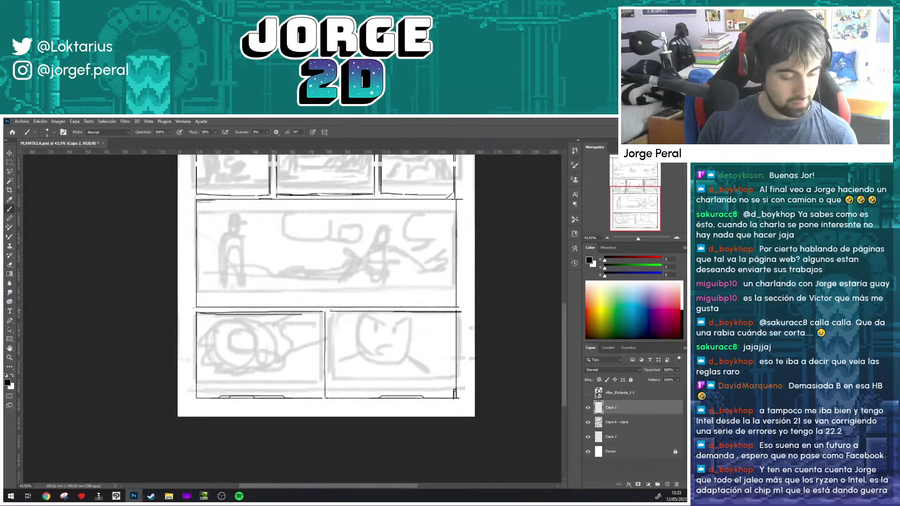
key("m")
left_click_drag(266, 377, 196, 397)
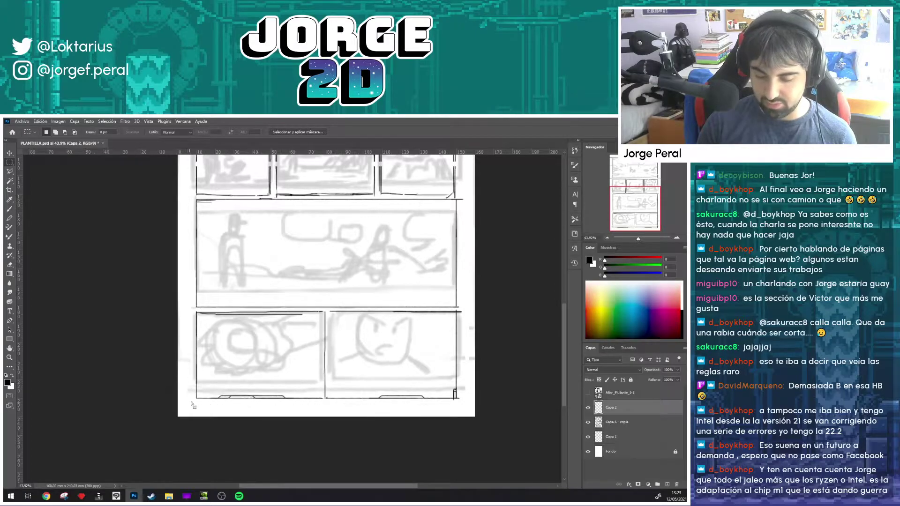
left_click_drag(239, 366, 370, 370)
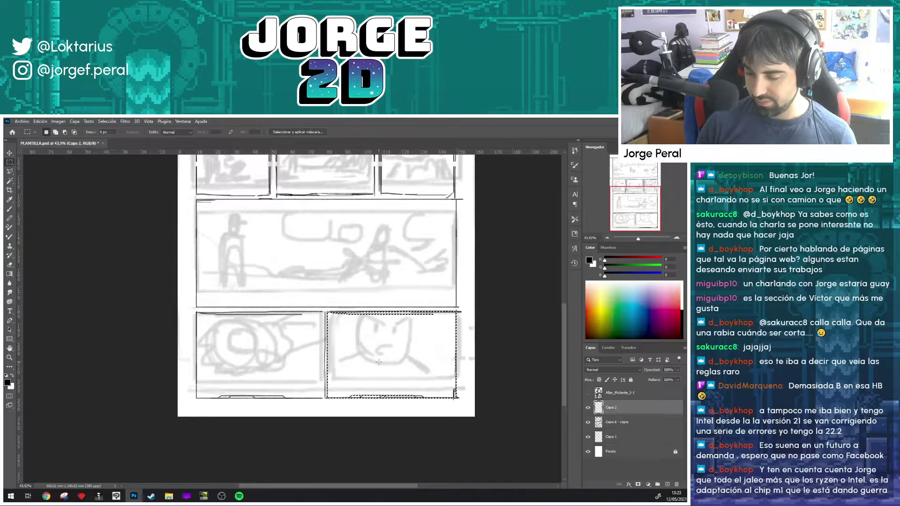
left_click(542, 299)
scroll(345, 364, "up", 2)
scroll(345, 364, "up", 1)
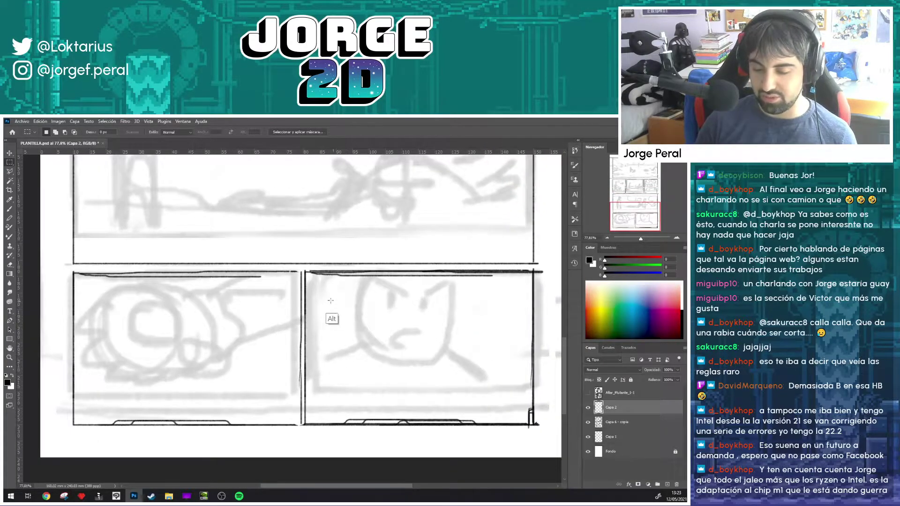
scroll(342, 300, "down", 3)
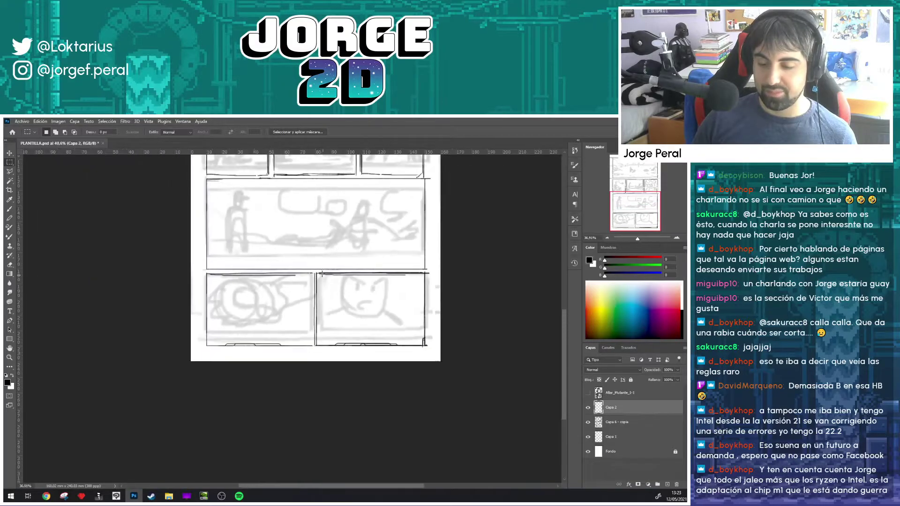
left_click_drag(344, 299, 336, 432)
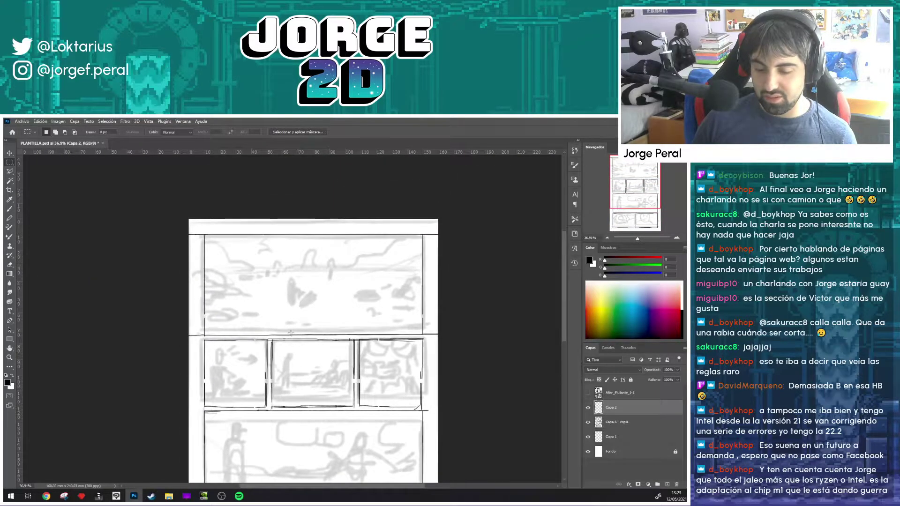
Step: Show the cyan guides along the top panel's borders
scroll(257, 235, "up", 3)
scroll(272, 232, "up", 1)
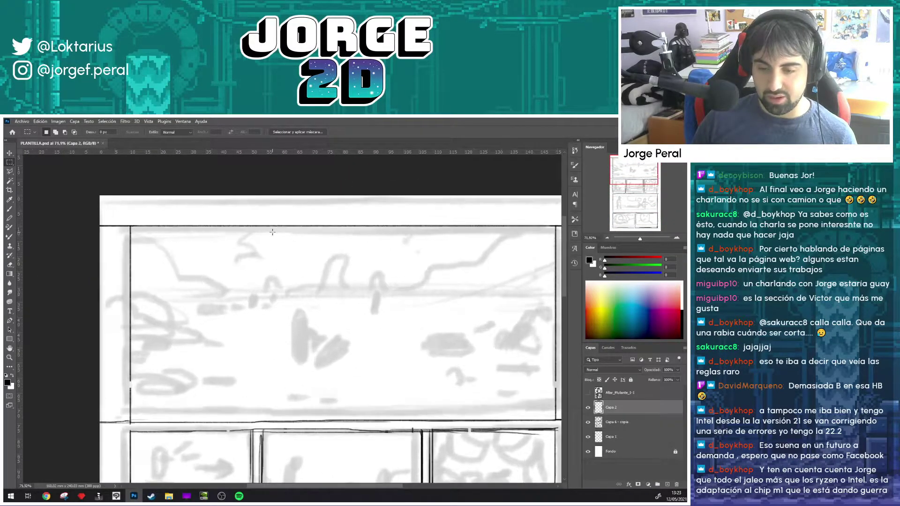
left_click_drag(391, 204, 332, 211)
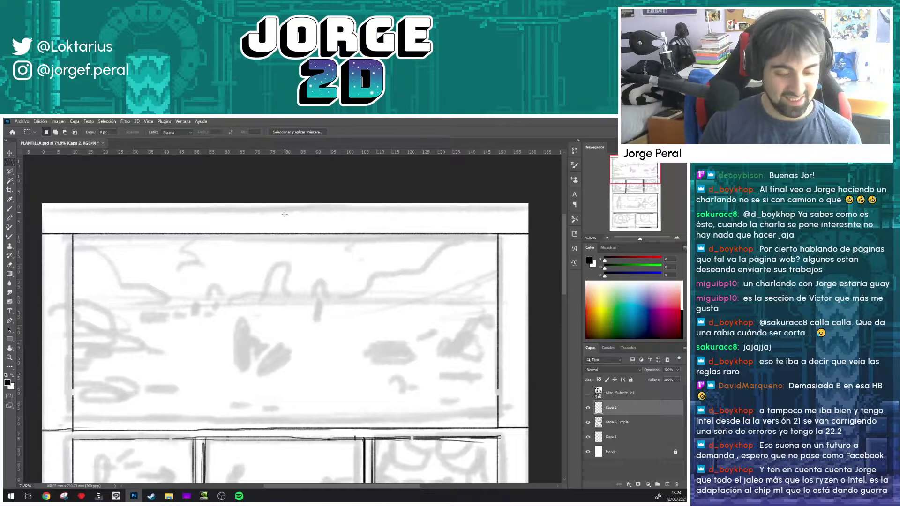
key("ctrl+semicolon")
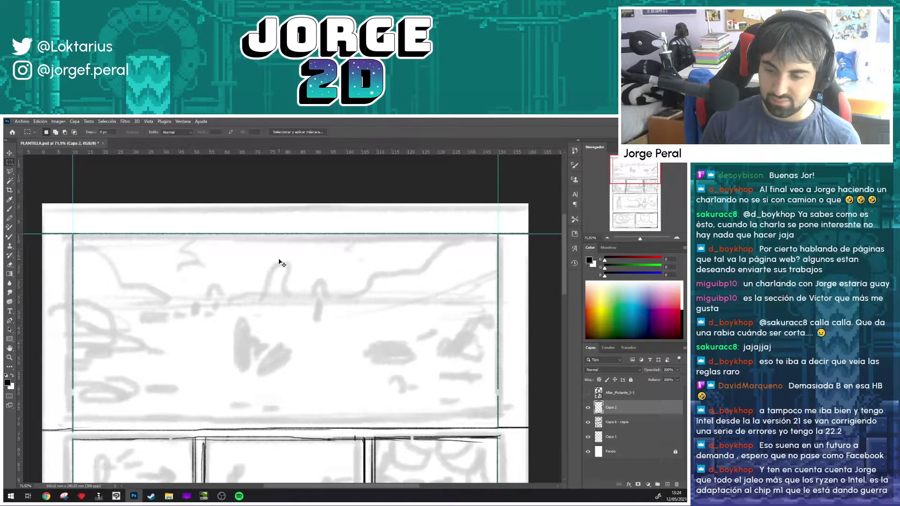
Step: Drag a tall, narrow rectangular selection down across the top panel
key("h")
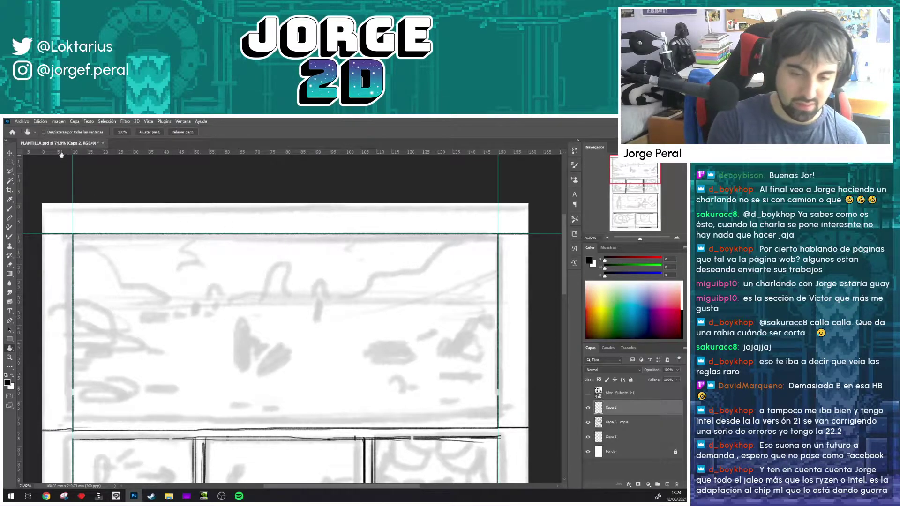
key("m")
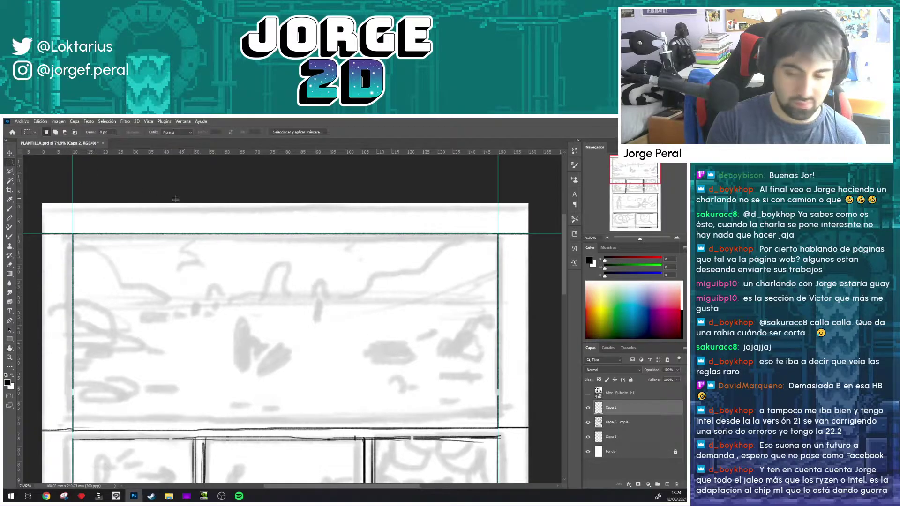
left_click_drag(173, 199, 172, 205)
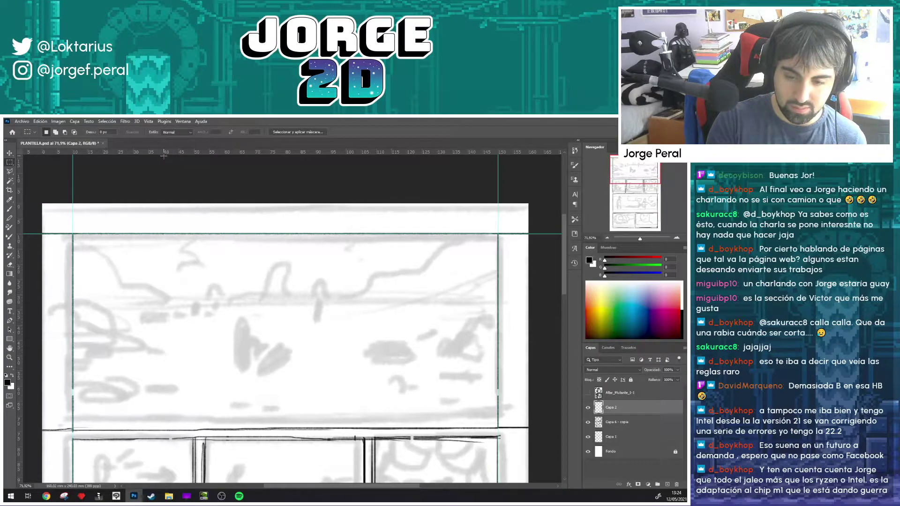
left_click_drag(164, 156, 176, 411)
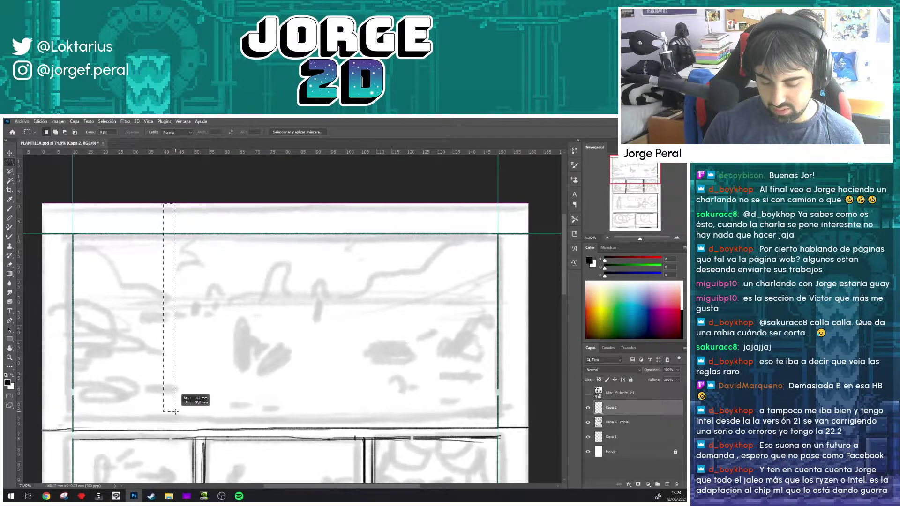
left_click_drag(176, 411, 176, 412)
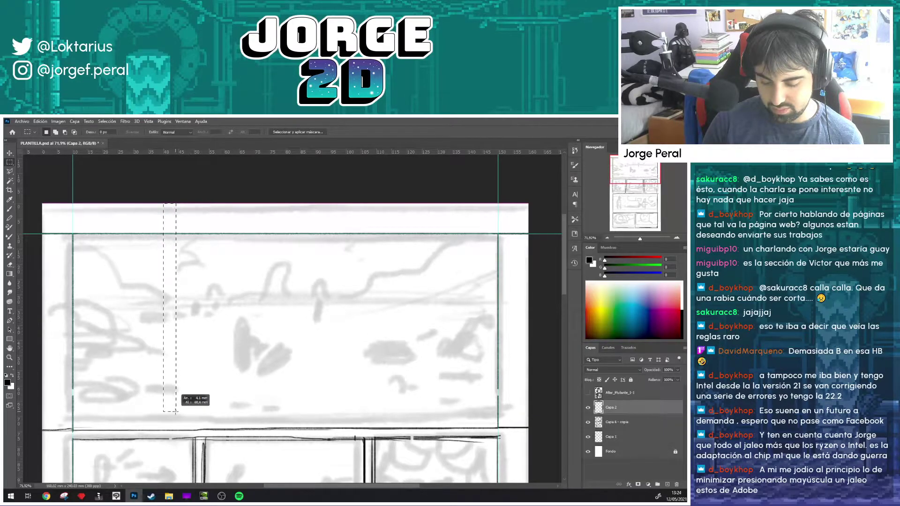
Step: Redraw and reposition a tall narrow selection within the top panel
left_click_drag(176, 412, 176, 410)
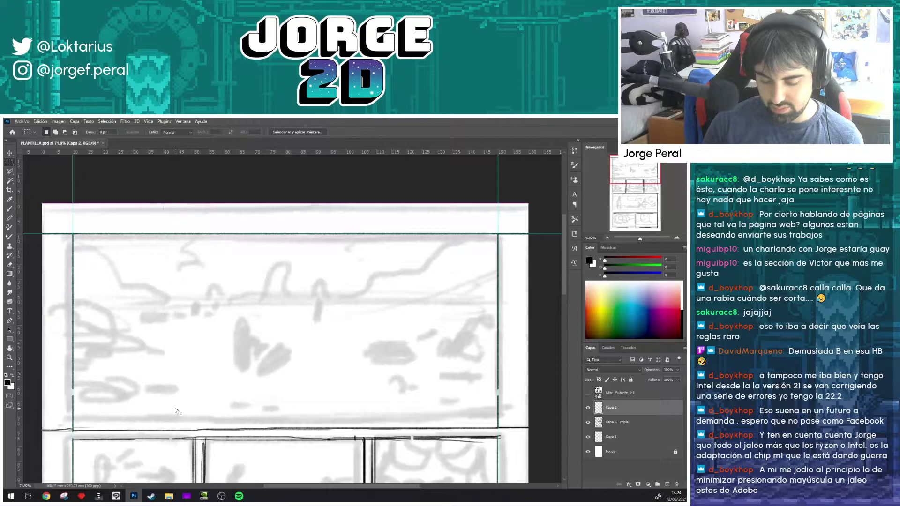
scroll(251, 272, "up", 1)
scroll(252, 271, "up", 1)
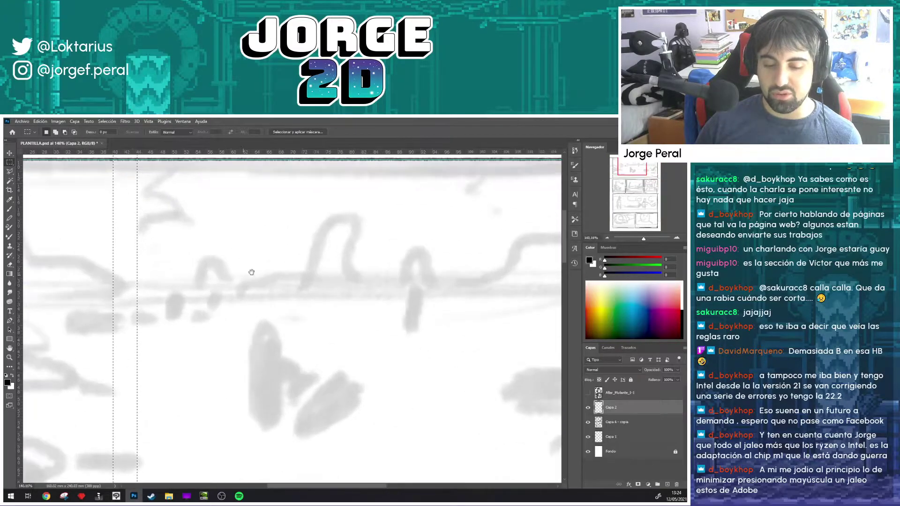
mouse_move(252, 272)
left_mouse_down()
mouse_move(275, 251)
mouse_move(298, 364)
mouse_move(317, 402)
mouse_move(307, 405)
left_mouse_up()
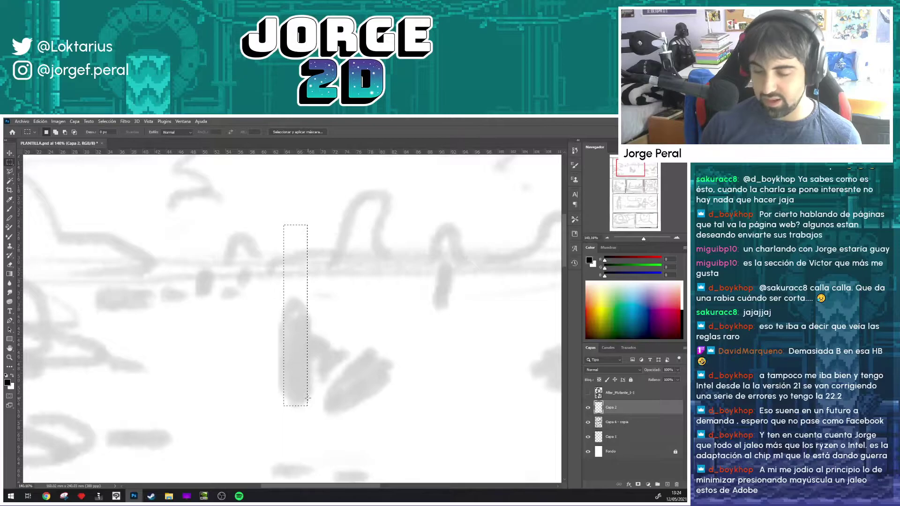
scroll(323, 346, "down", 3)
scroll(324, 347, "down", 2)
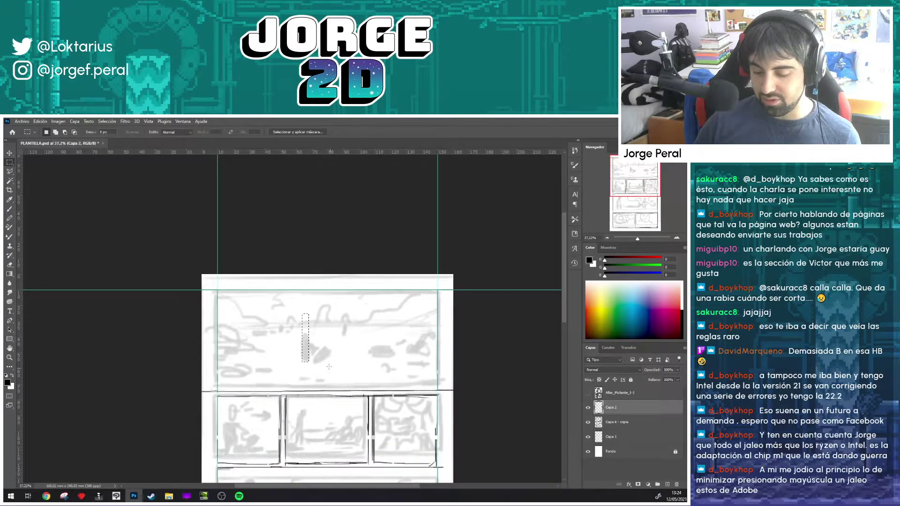
scroll(329, 367, "up", 1)
scroll(289, 335, "up", 1)
left_click_drag(296, 332, 159, 321)
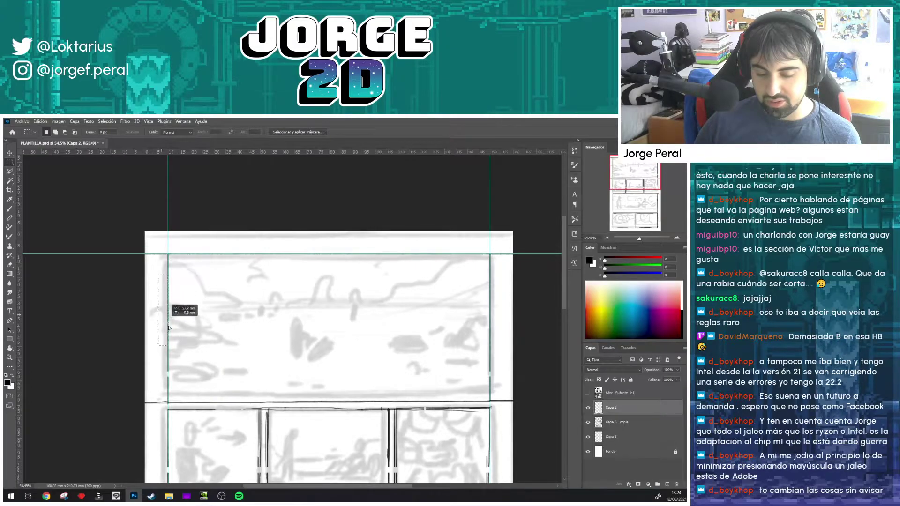
left_click_drag(265, 457, 255, 297)
Step: Fill a thin vertical bar in the top panel with solid crimson
mouse_move(251, 225)
left_mouse_down()
mouse_move(255, 287)
mouse_move(293, 299)
mouse_move(309, 203)
left_mouse_up()
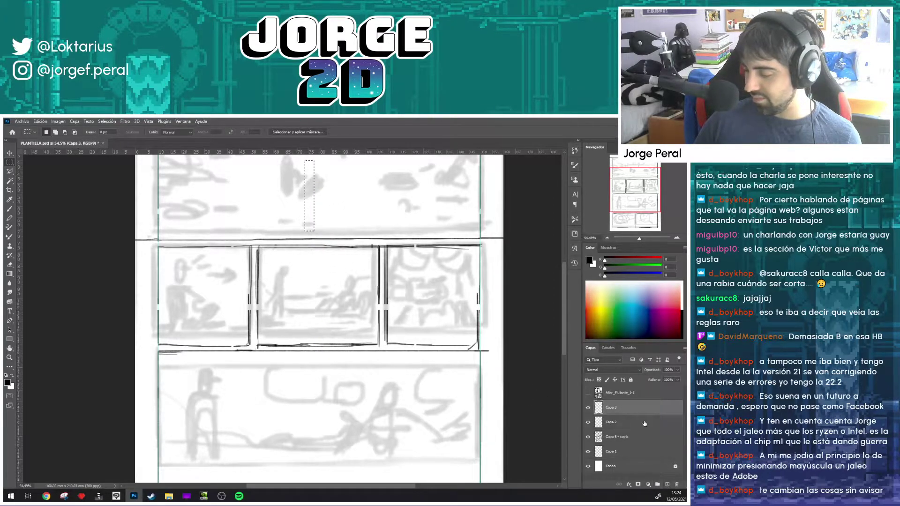
key("alt+BackSpace")
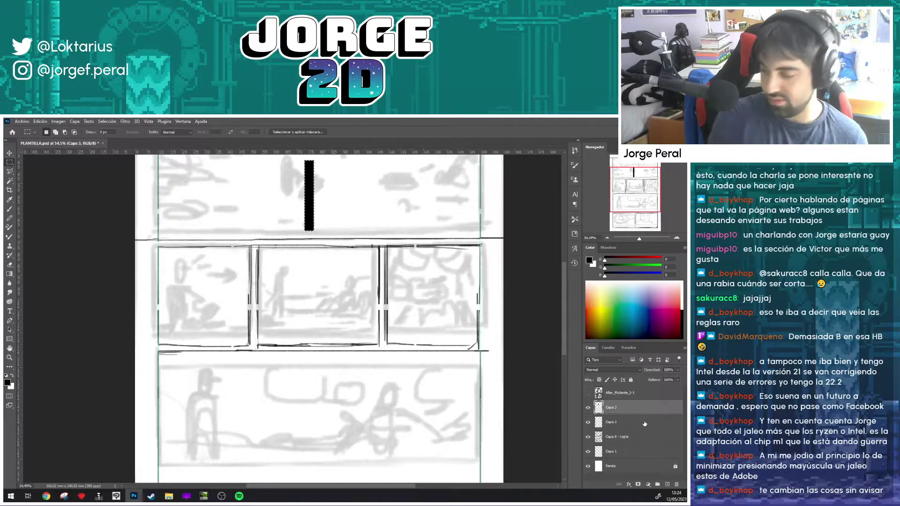
left_click(662, 311)
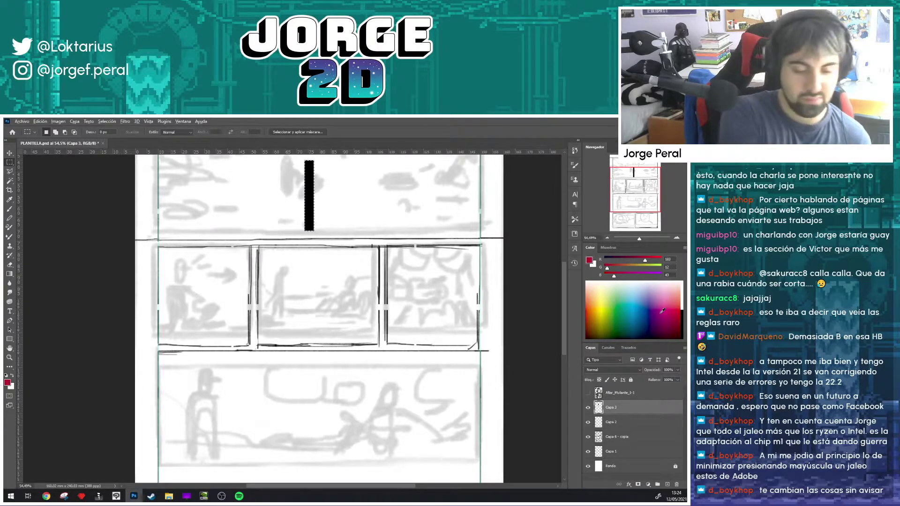
key("alt+BackSpace")
Step: Duplicate the crimson bar, rotate the copy 90° to horizontal, and reset colours to black/white
left_click_drag(324, 197, 392, 197)
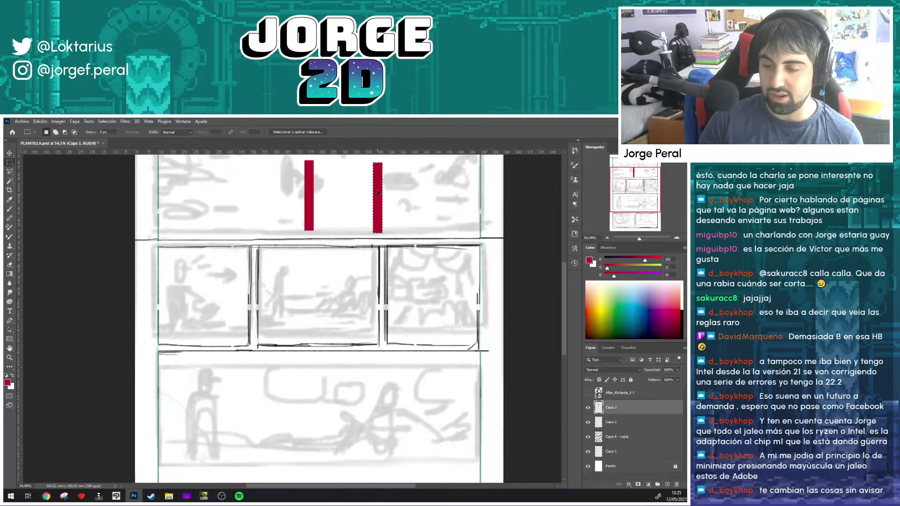
key("ctrl+t")
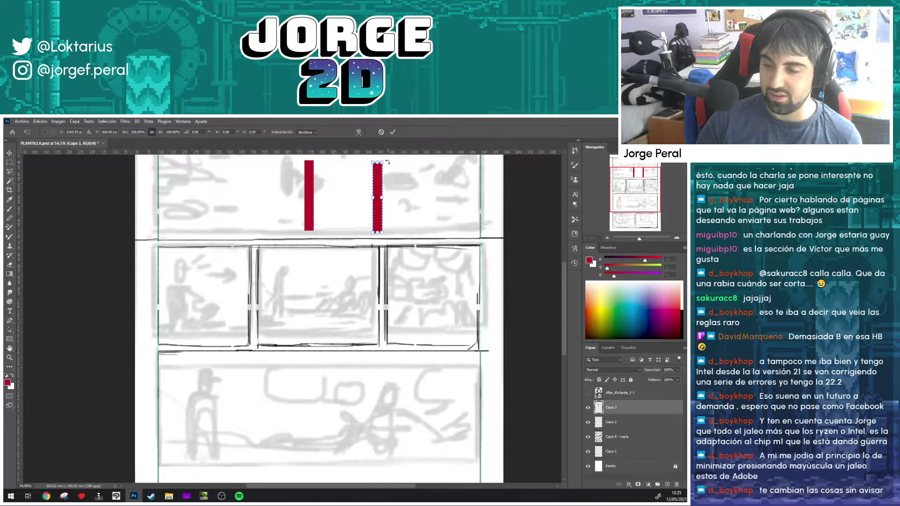
left_click_drag(392, 165, 410, 205)
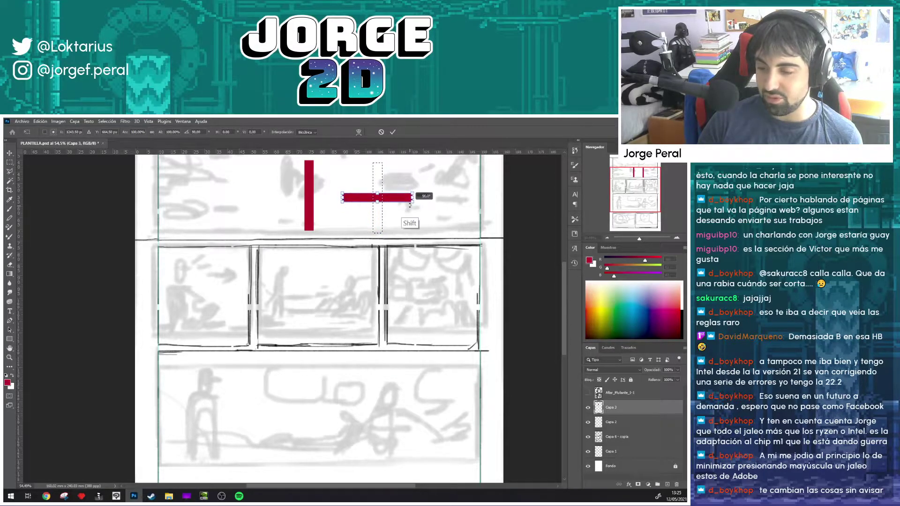
key("Return")
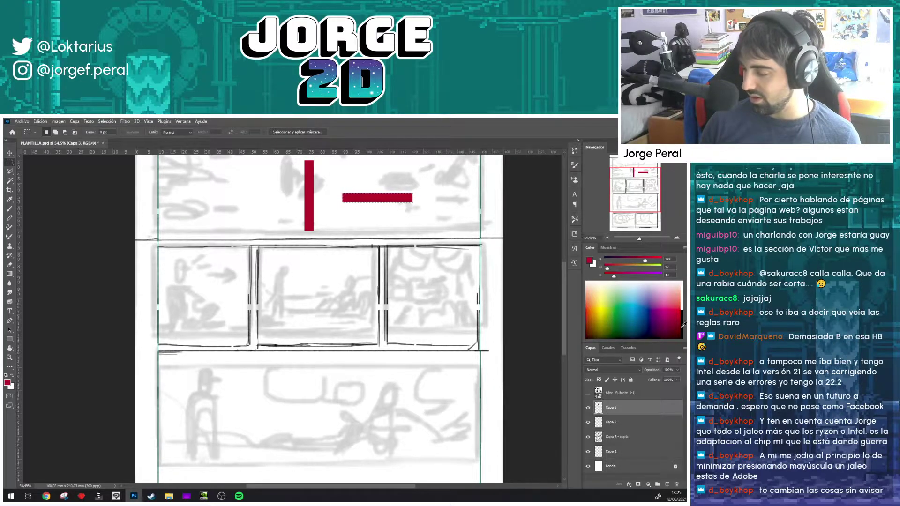
key("d")
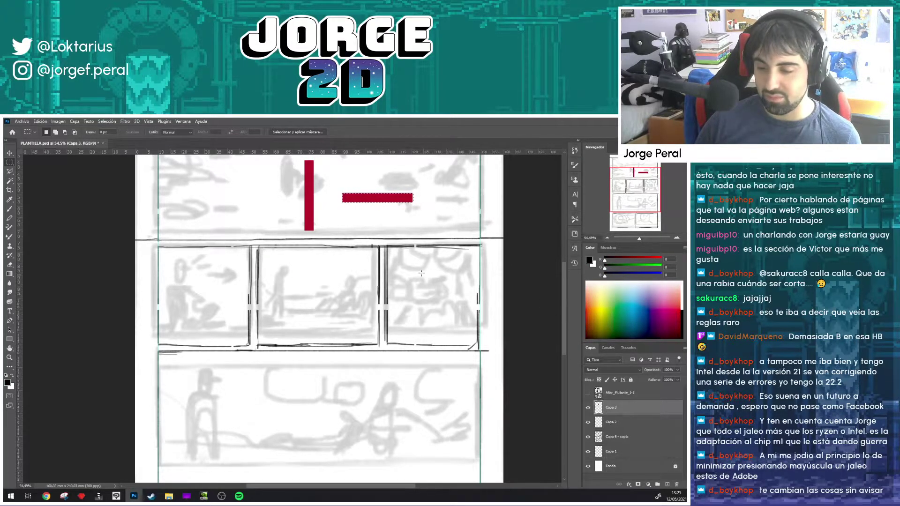
scroll(421, 274, "up", 3)
scroll(360, 303, "up", 3)
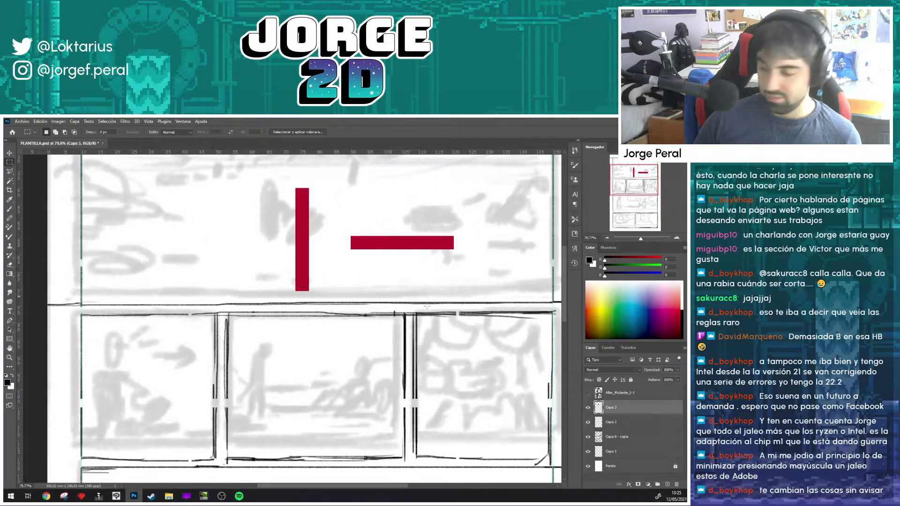
Step: Duplicate the red bars layer and move the vertical bar copy onto the middle-row gutter
right_click(612, 410)
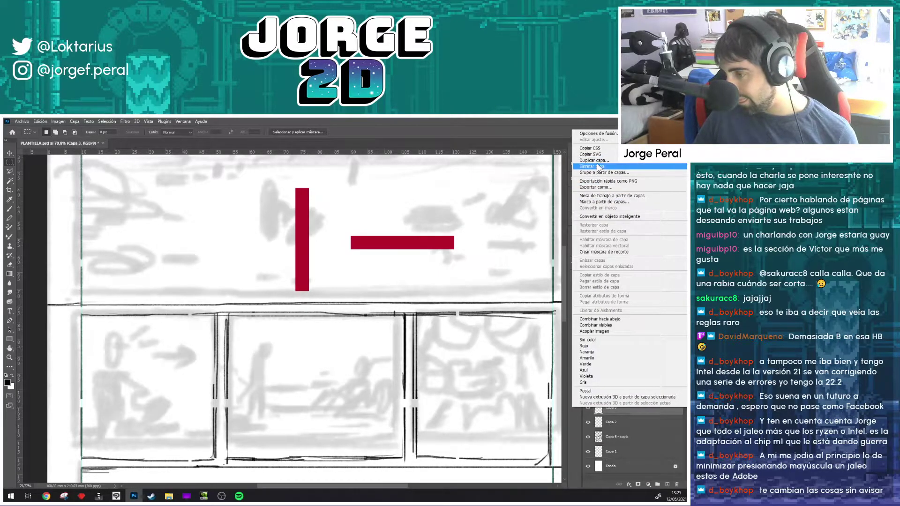
left_click(598, 162)
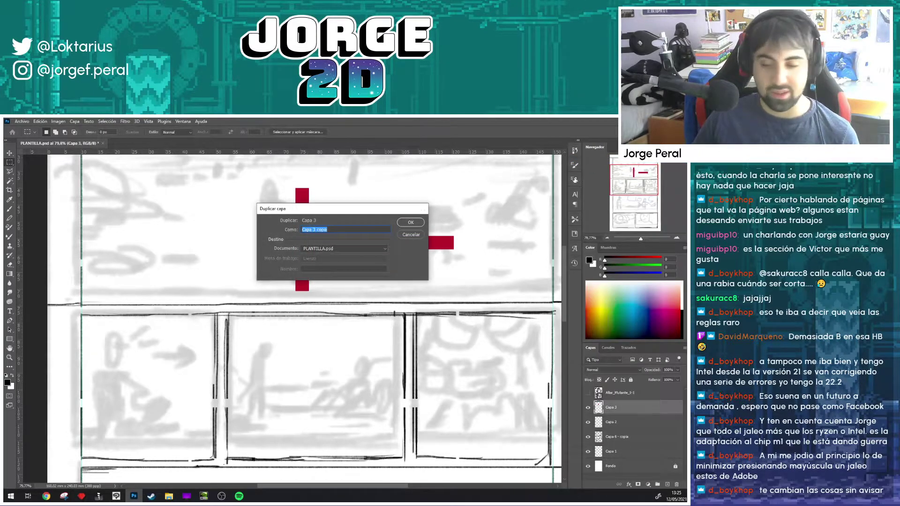
key("Return")
scroll(320, 250, "down", 1)
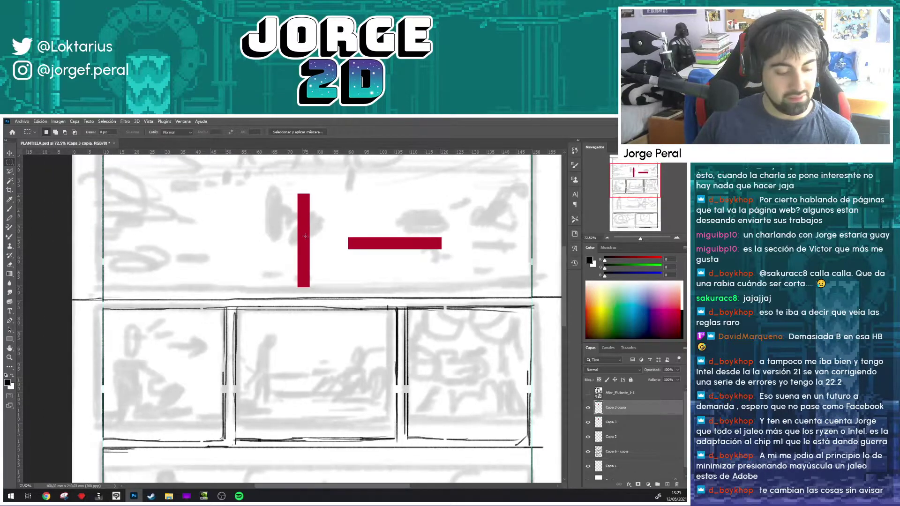
left_click_drag(297, 221, 312, 290)
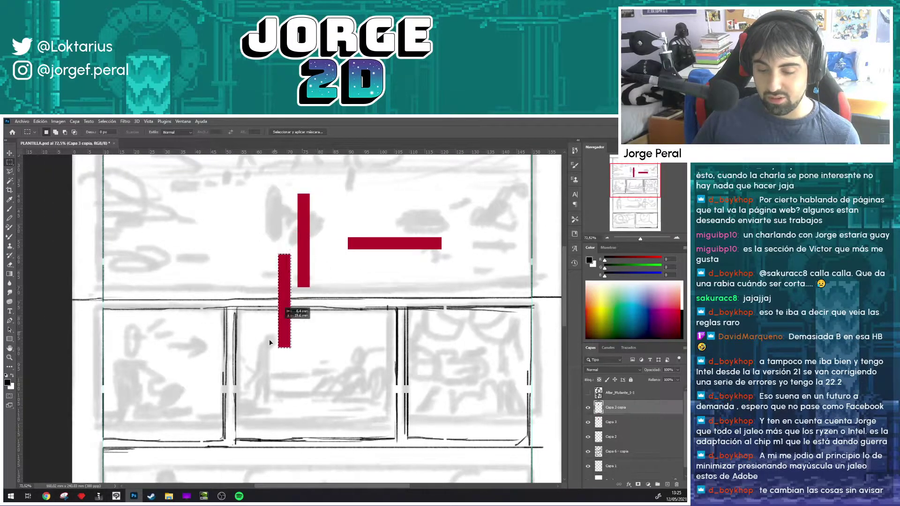
mouse_move(310, 256)
left_mouse_down()
mouse_move(233, 360)
mouse_move(256, 306)
left_mouse_up()
Step: Stretch the vertical bar to the panel bottom and copy it over the second gutter
key("ctrl+t")
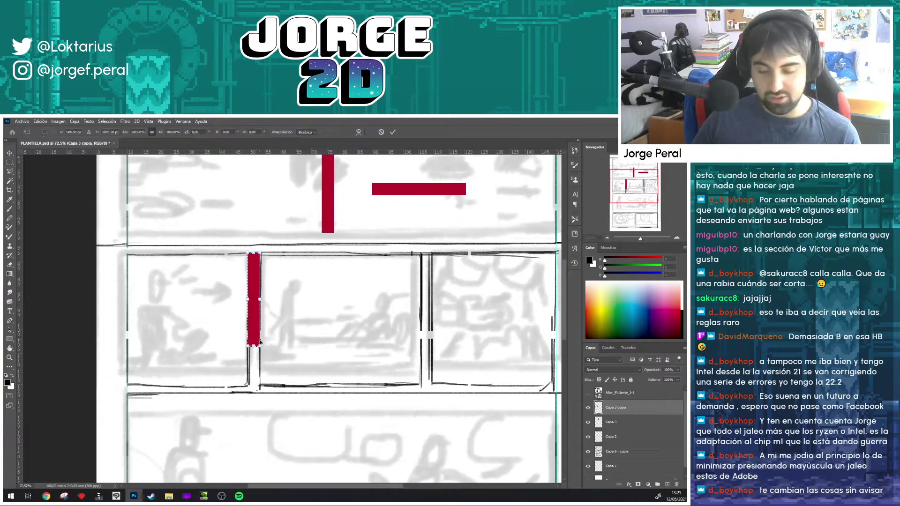
left_click_drag(254, 344, 253, 376)
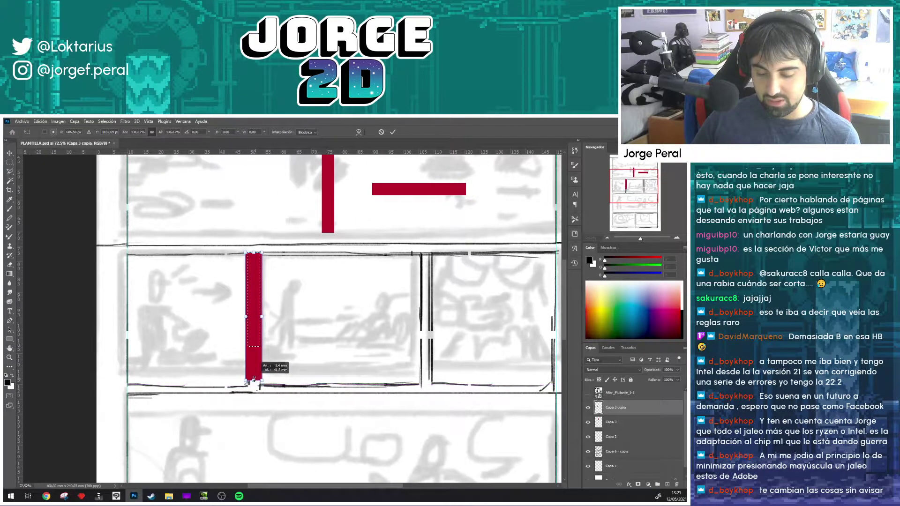
key("ctrl+z")
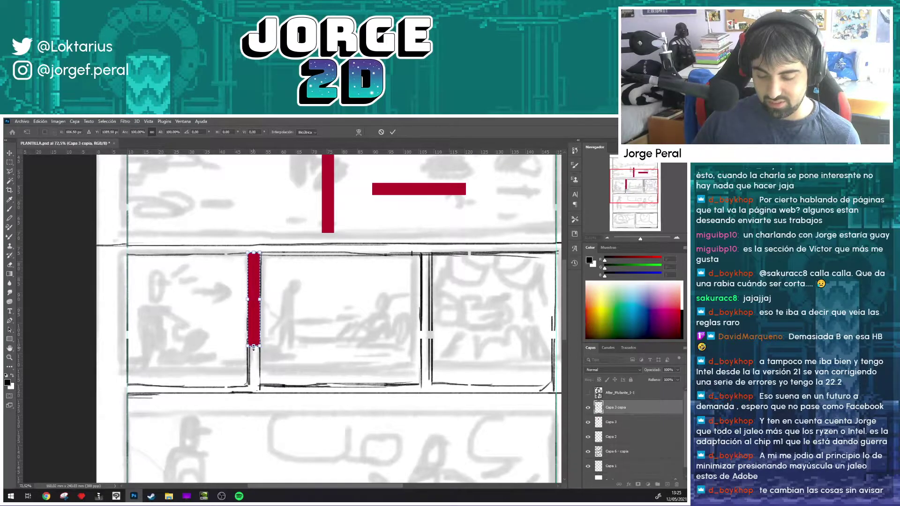
left_click_drag(253, 347, 256, 384)
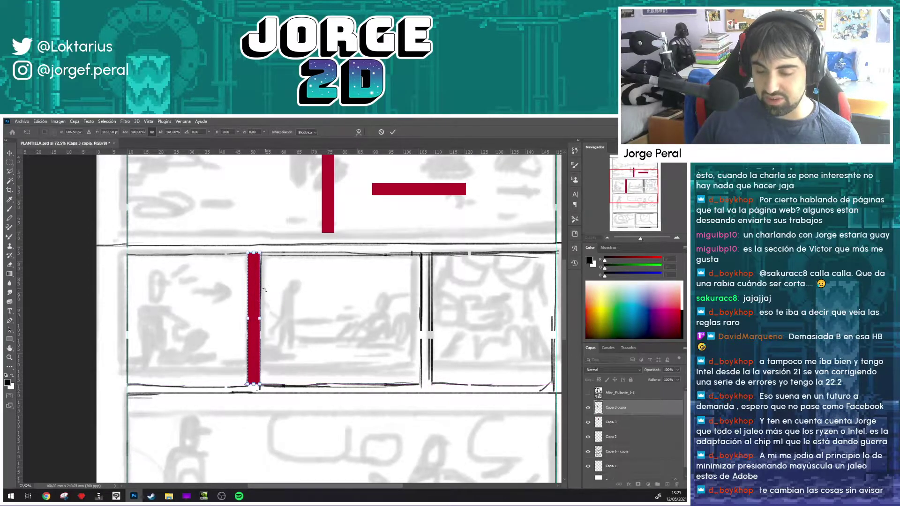
key("Return")
key("m")
left_click_drag(255, 312, 427, 314)
Step: Copy a horizontal bar below the middle panels and widen it across the full page
scroll(398, 262, "down", 2)
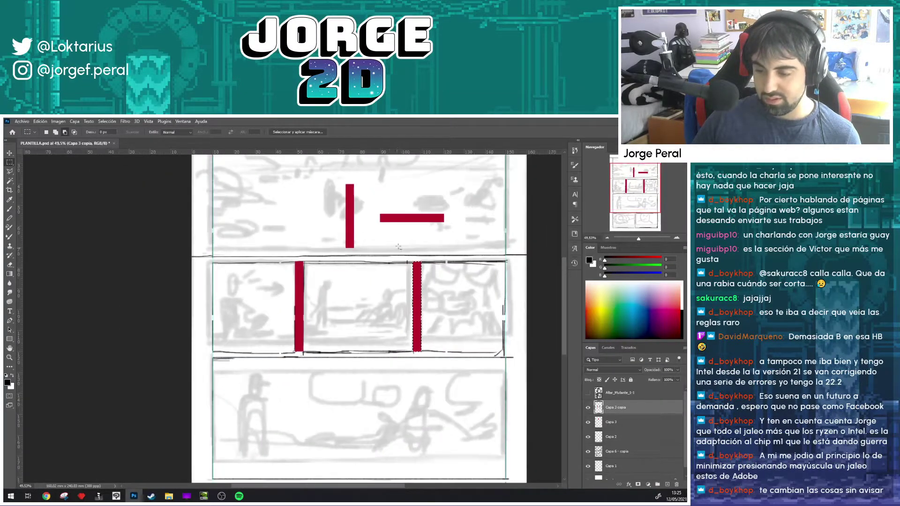
mouse_move(373, 205)
left_mouse_down()
mouse_move(464, 234)
mouse_move(259, 359)
left_mouse_up()
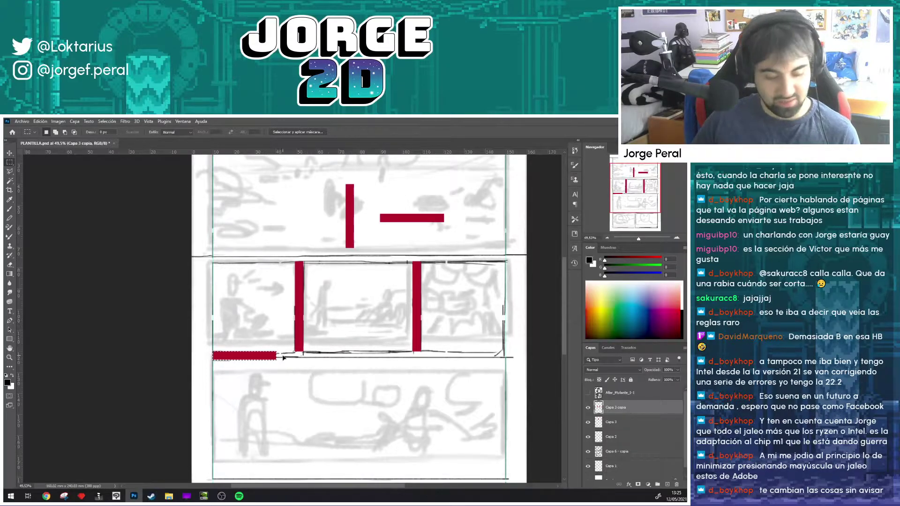
key("ctrl+t")
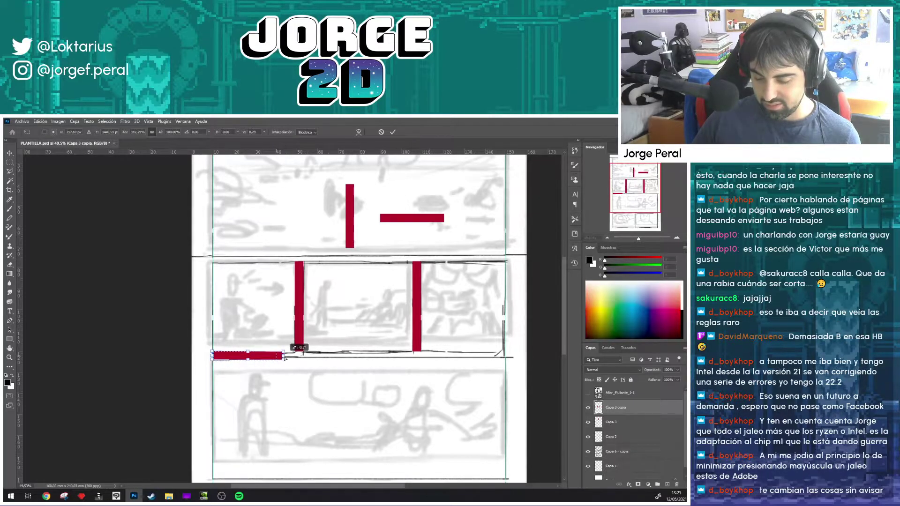
left_click_drag(277, 356, 502, 366)
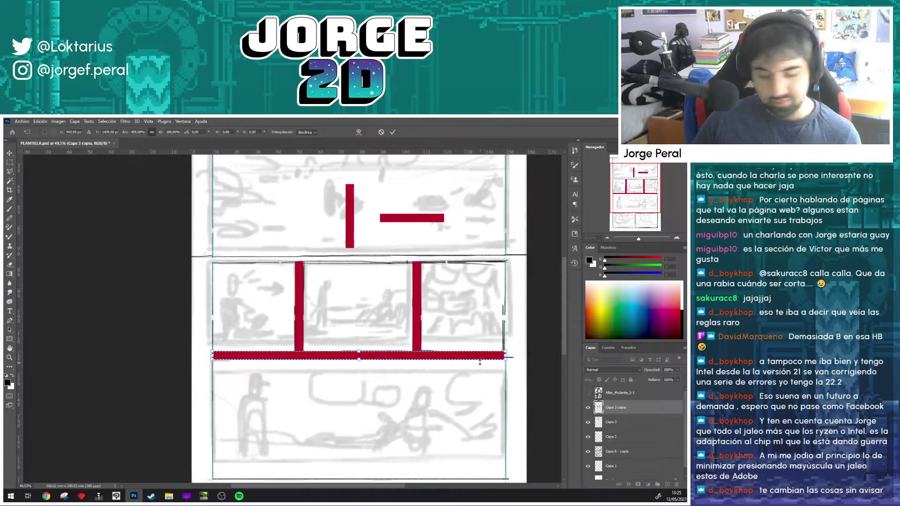
key("Return")
Step: Copy horizontal bars above the bottom and middle panels, then select part of the top panel
left_click_drag(406, 390, 356, 275)
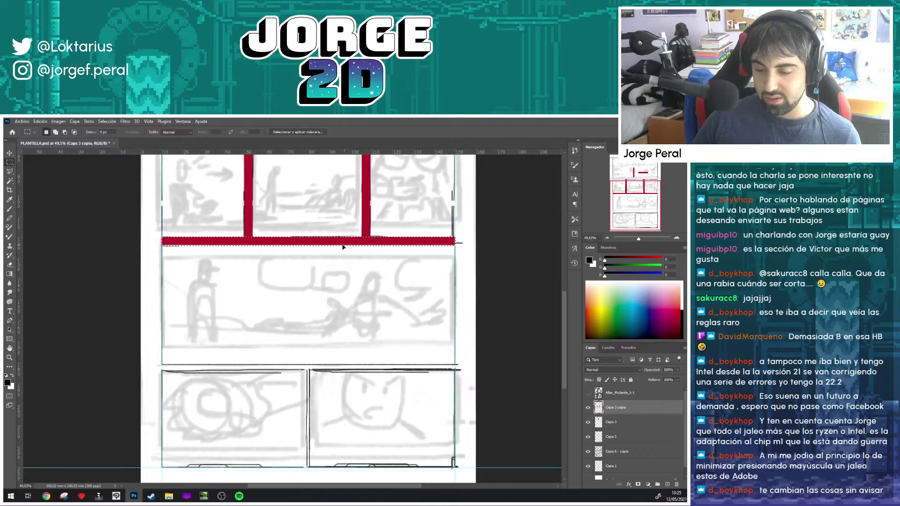
left_click_drag(326, 248, 326, 374)
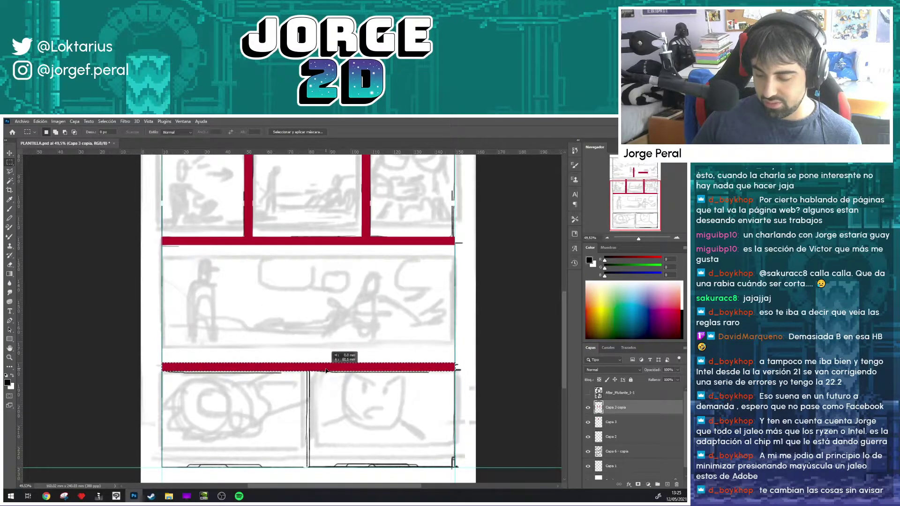
left_click_drag(324, 287, 346, 370)
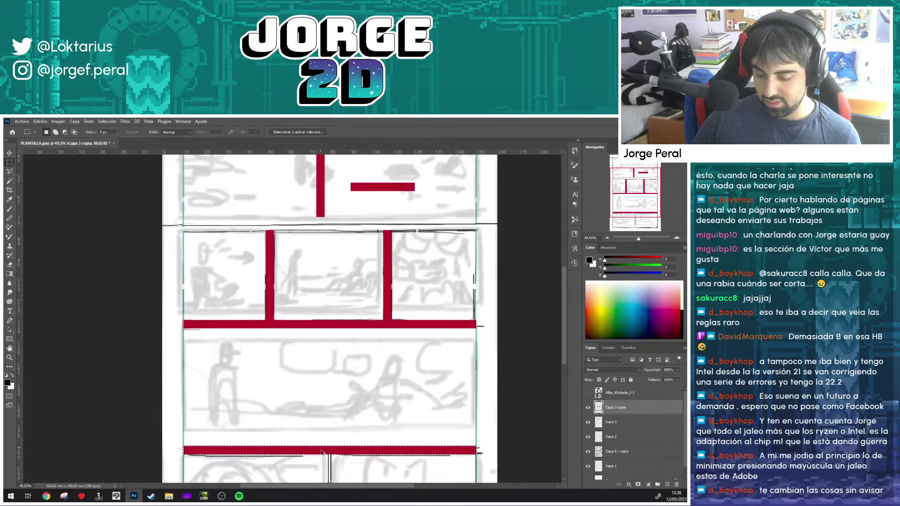
left_click_drag(327, 450, 326, 229)
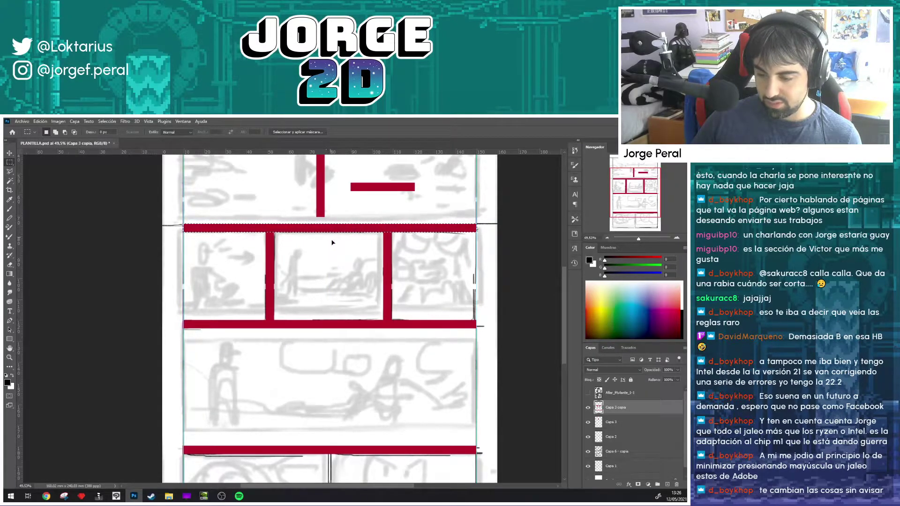
mouse_move(353, 437)
left_mouse_down()
mouse_move(336, 285)
mouse_move(337, 402)
left_mouse_up()
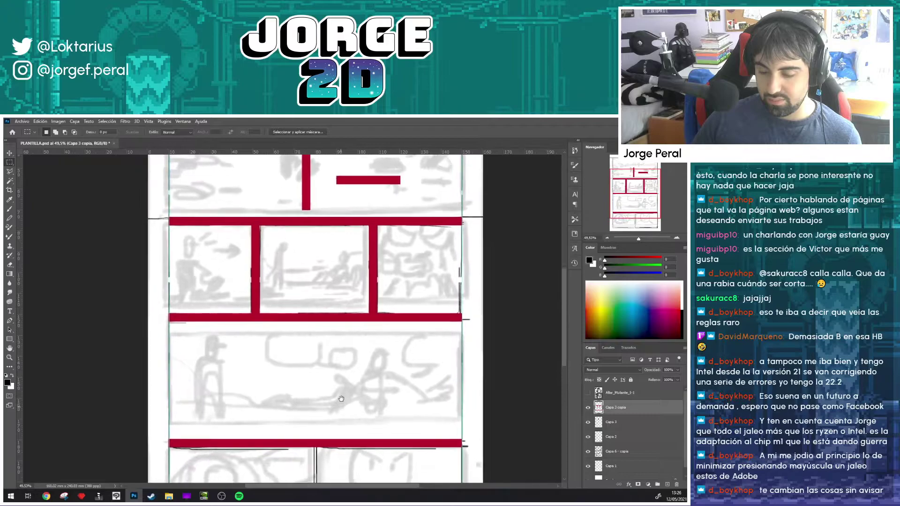
left_click_drag(338, 406, 337, 417)
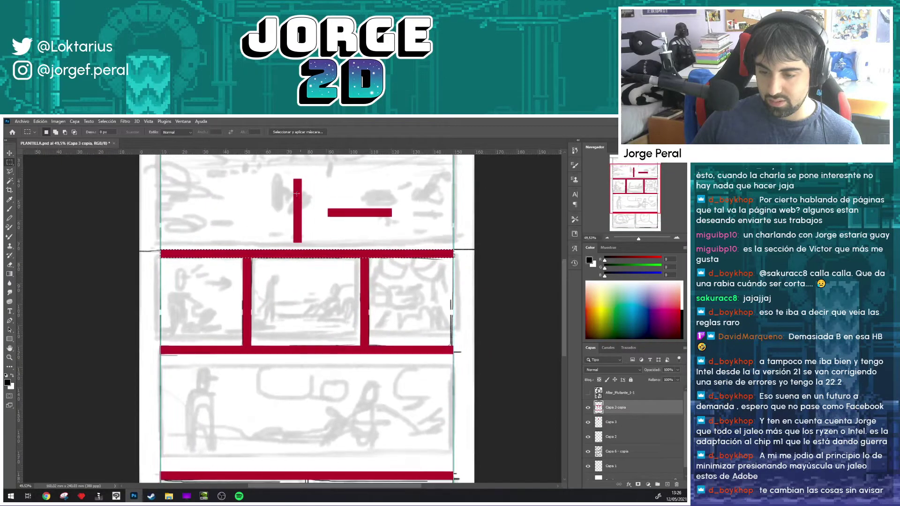
left_click_drag(287, 174, 287, 177)
Step: Dismiss the empty-selection error, select the top panel's vertical bar, hide Capa 3, and switch to Capa 3 copia
left_click(308, 239, "ctrl+alt")
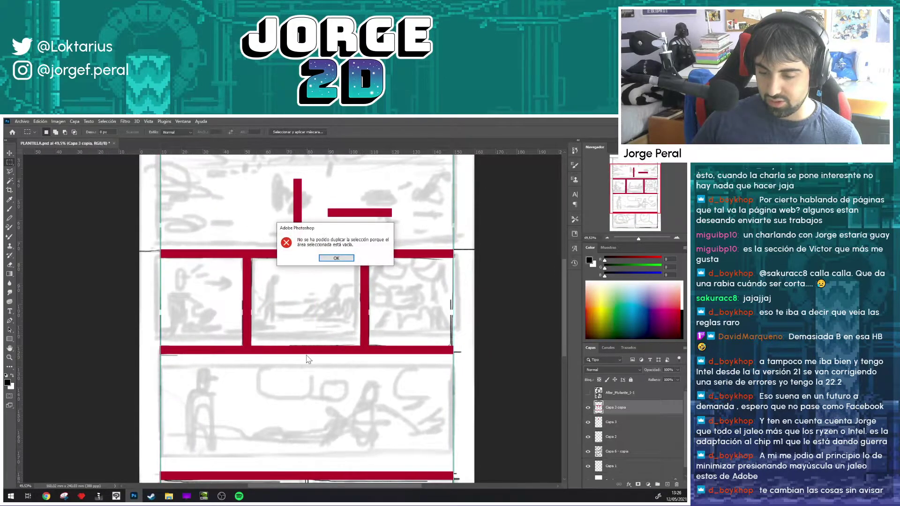
left_click(344, 255)
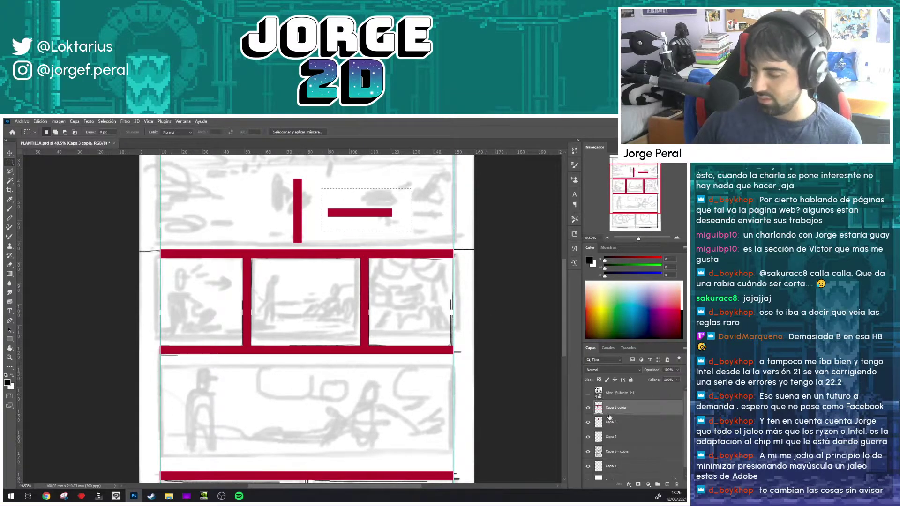
left_click(588, 422)
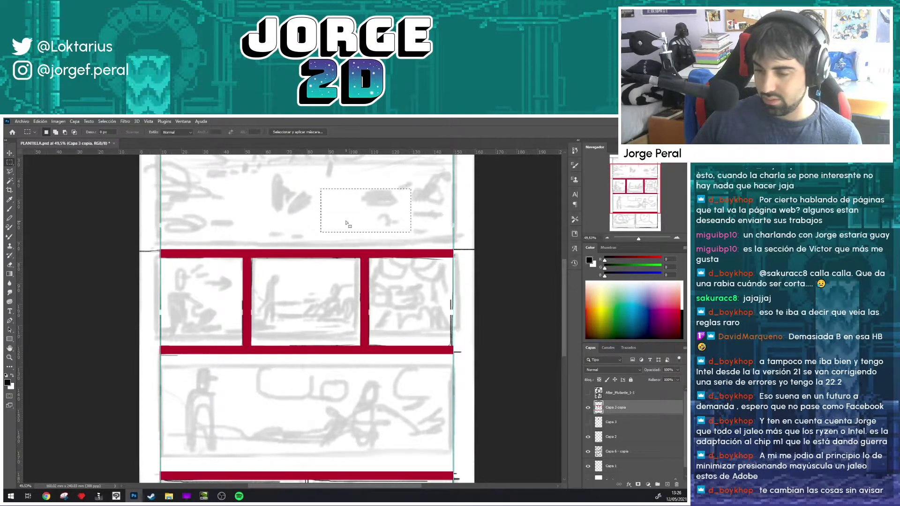
left_click(588, 421)
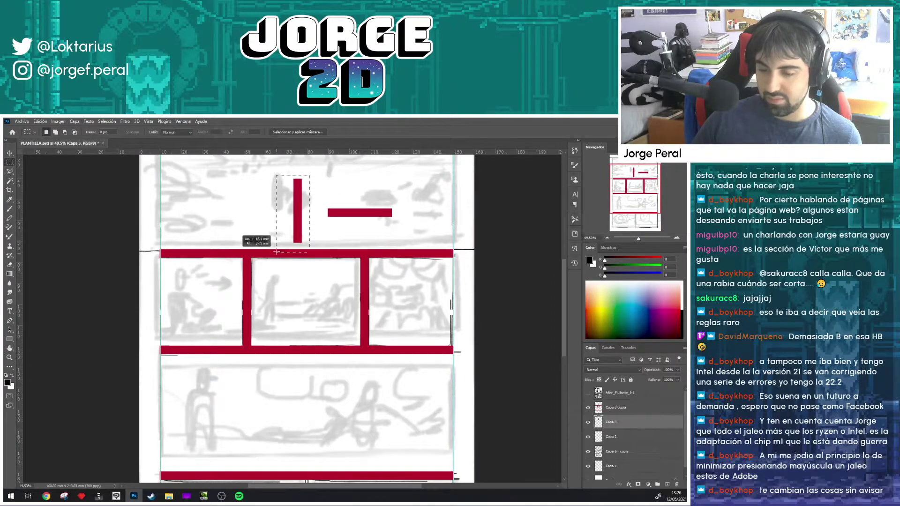
left_click_drag(311, 176, 278, 244)
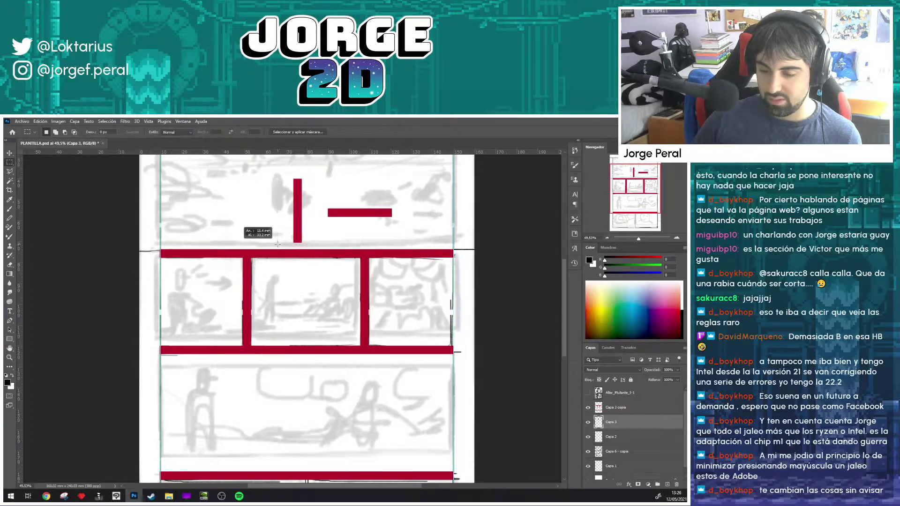
left_click(588, 421)
left_click(611, 407)
Step: Copy the selected bar to new layer Capa 4 and align it in the bottom-row gutter
left_click_drag(343, 352, 348, 330)
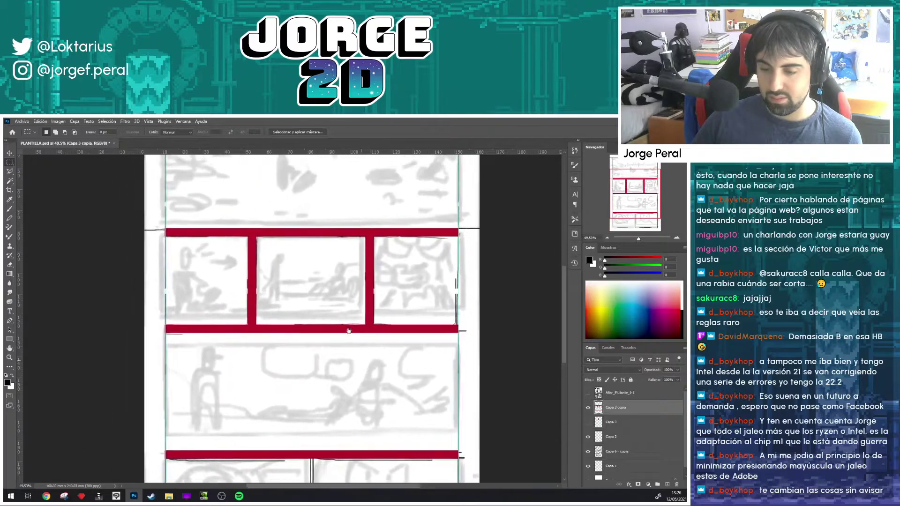
key("ctrl+j")
mouse_move(335, 155)
left_mouse_down()
mouse_move(350, 383)
mouse_move(354, 229)
mouse_move(333, 287)
left_mouse_up()
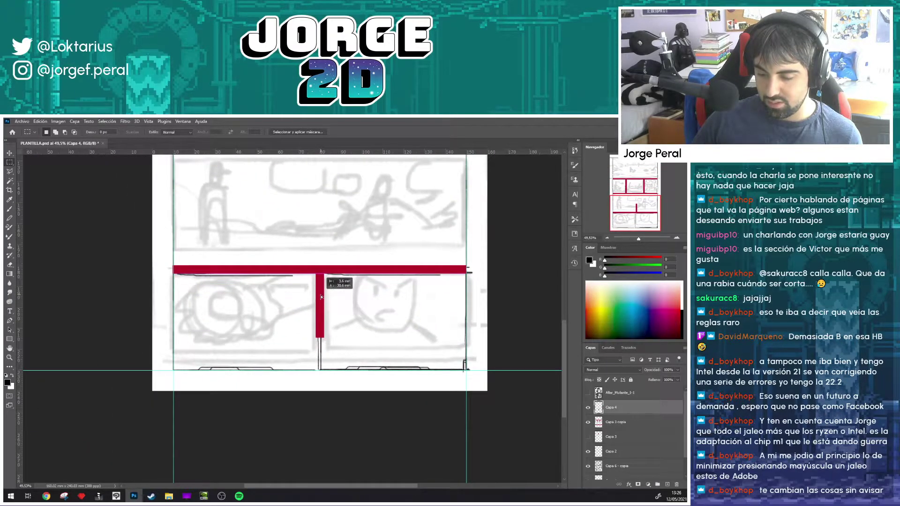
scroll(333, 288, "up", 3)
scroll(333, 288, "up", 3)
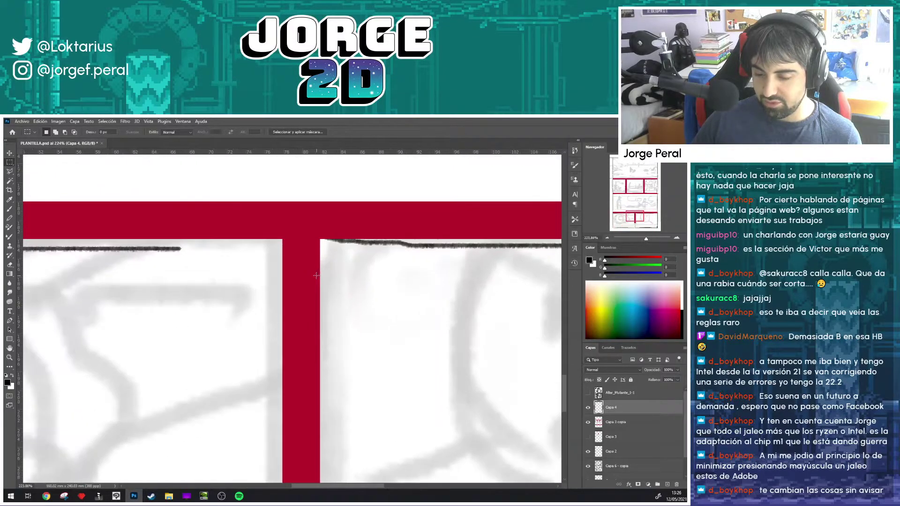
left_click_drag(312, 292, 314, 289)
Step: Stretch the Capa 4 bar from the horizontal bar down to the panels' bottom edge
scroll(340, 331, "down", 5)
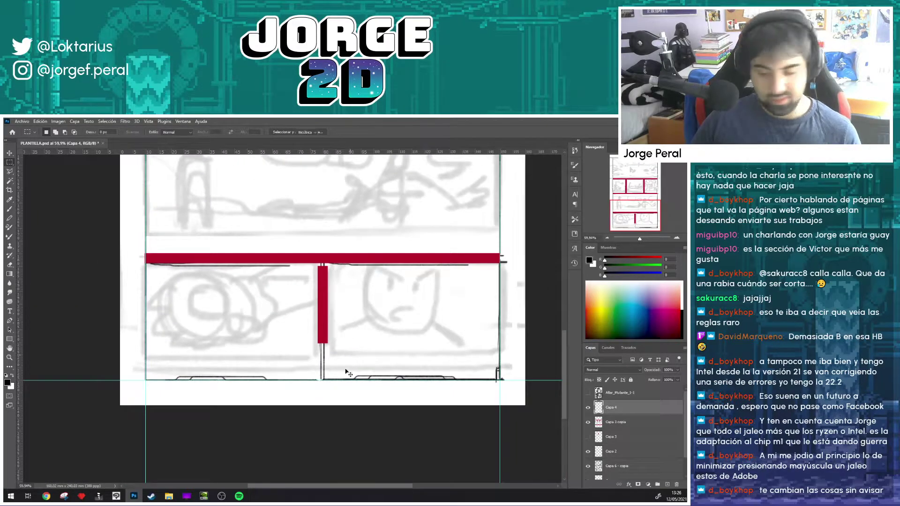
key("ctrl+t")
left_click_drag(322, 343, 327, 381)
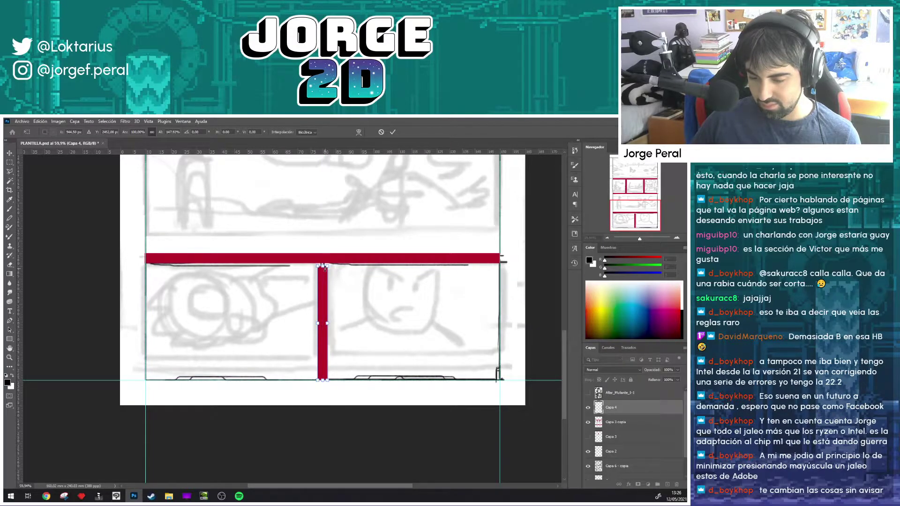
left_click_drag(322, 265, 323, 262)
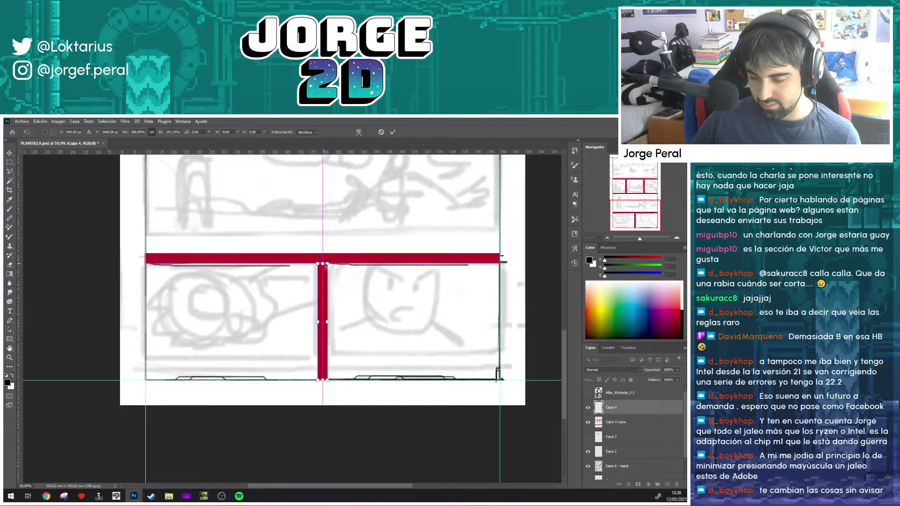
key("Return")
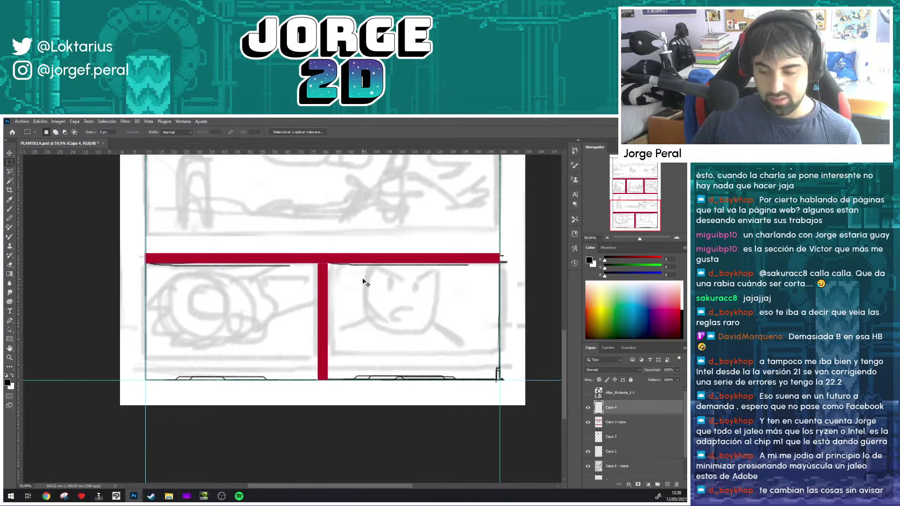
scroll(355, 274, "down", 3)
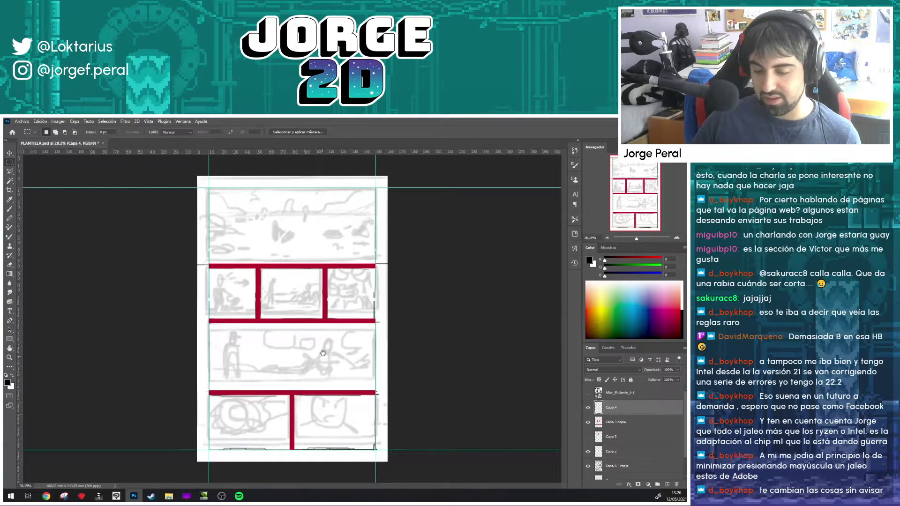
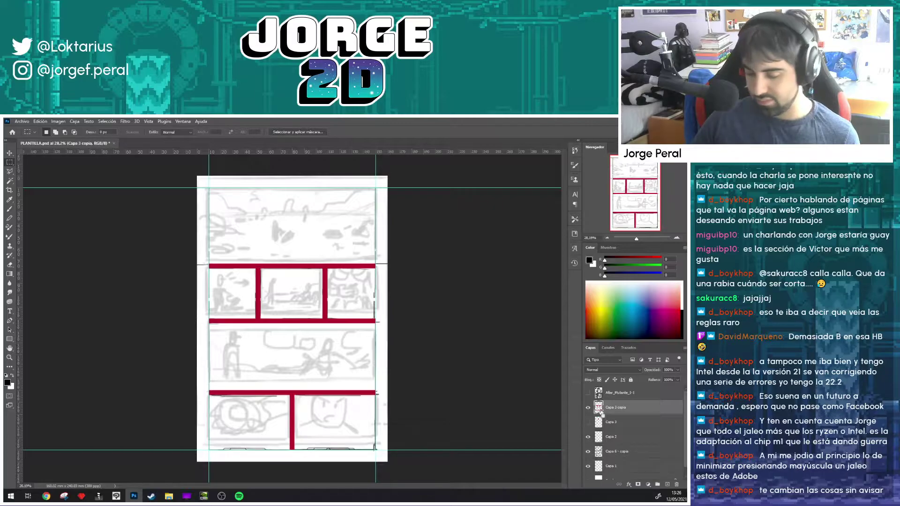
Step: Load the Capa 3 copia red borders as a selection and fade the Capa 6 - copia sketch
left_click(601, 410, "ctrl")
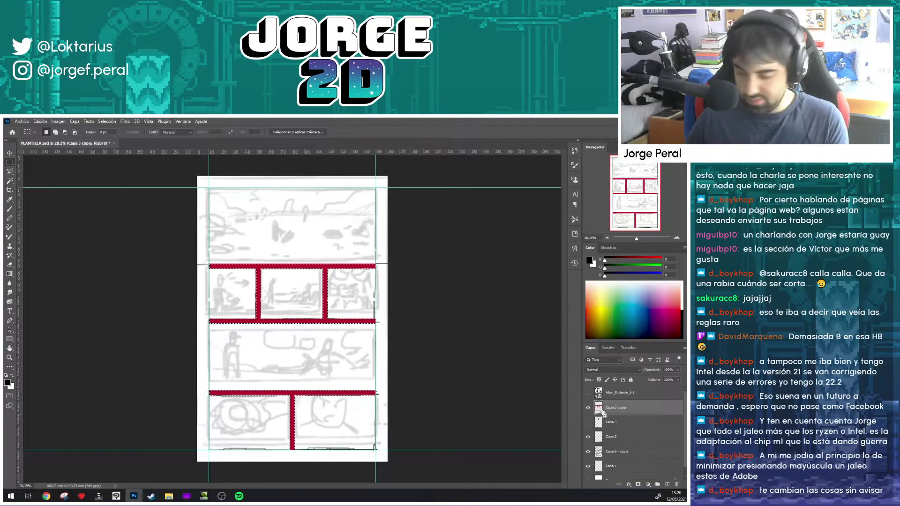
left_click(610, 437)
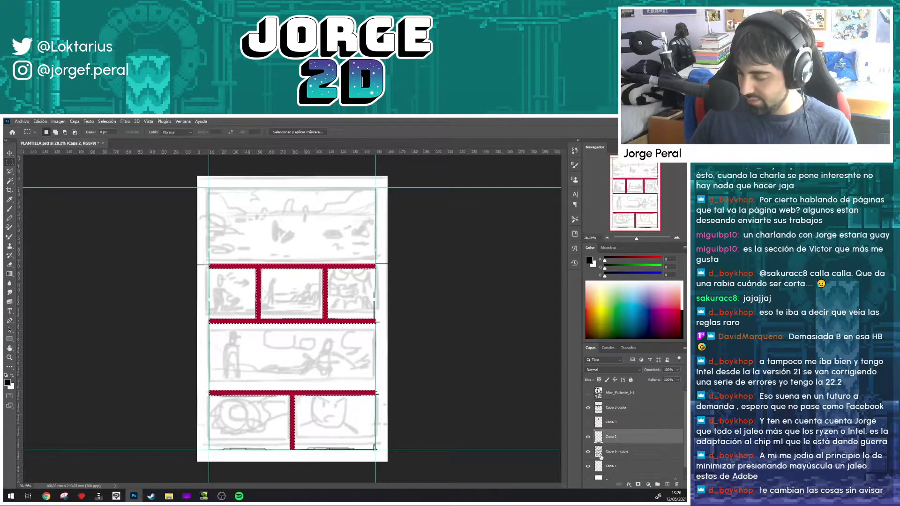
left_click(600, 454)
key("1")
key("9")
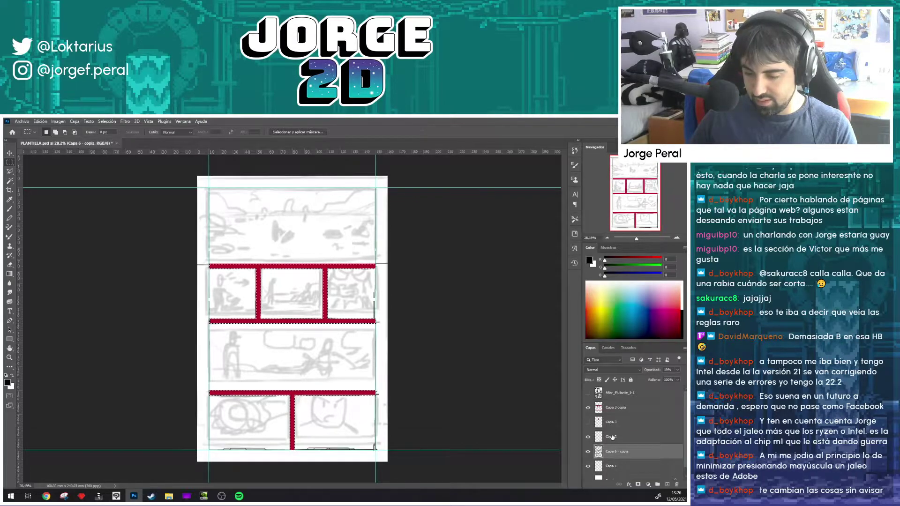
Step: Hide the Capa 6 - copia sketch layer, reselect Capa 2 and zoom in
left_click(587, 451)
left_click(609, 438)
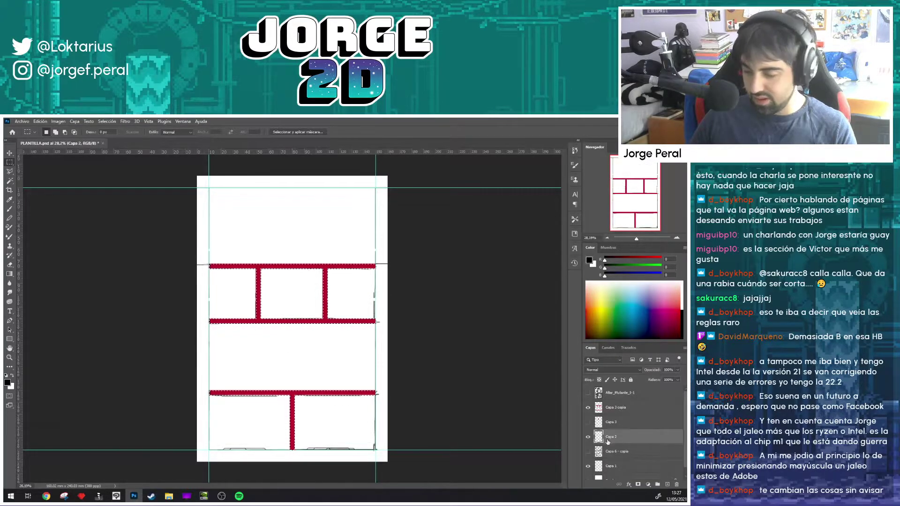
scroll(357, 275, "up", 2)
scroll(343, 271, "up", 2)
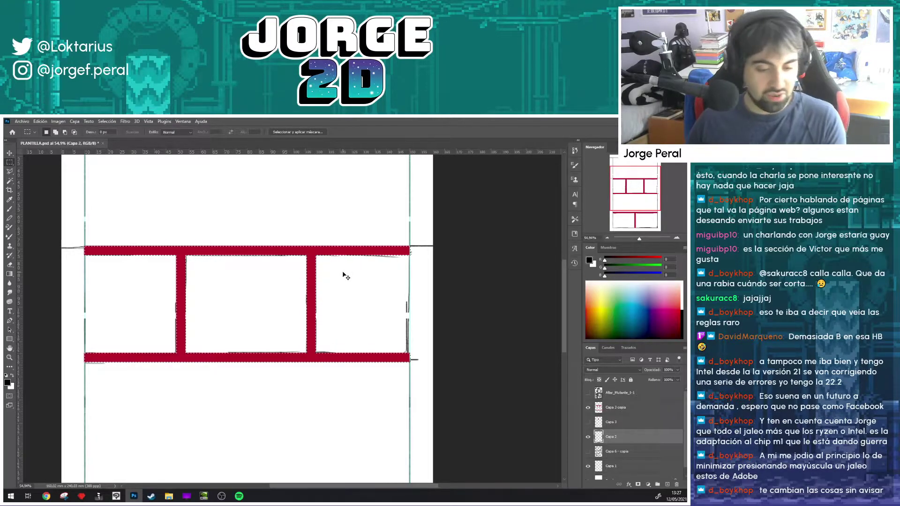
Step: Invert the selection and brush a straight line along the red frame's top edge
key("ctrl+shift+i")
key("b")
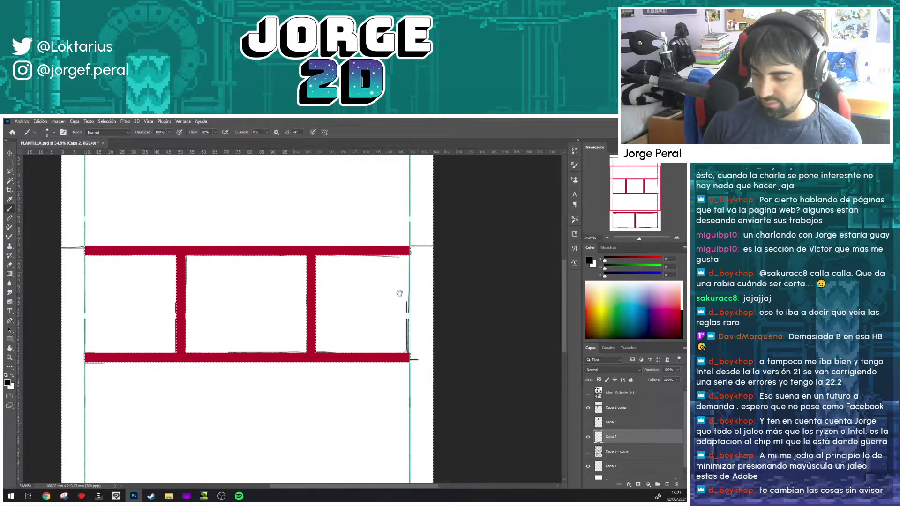
left_click_drag(399, 293, 409, 340)
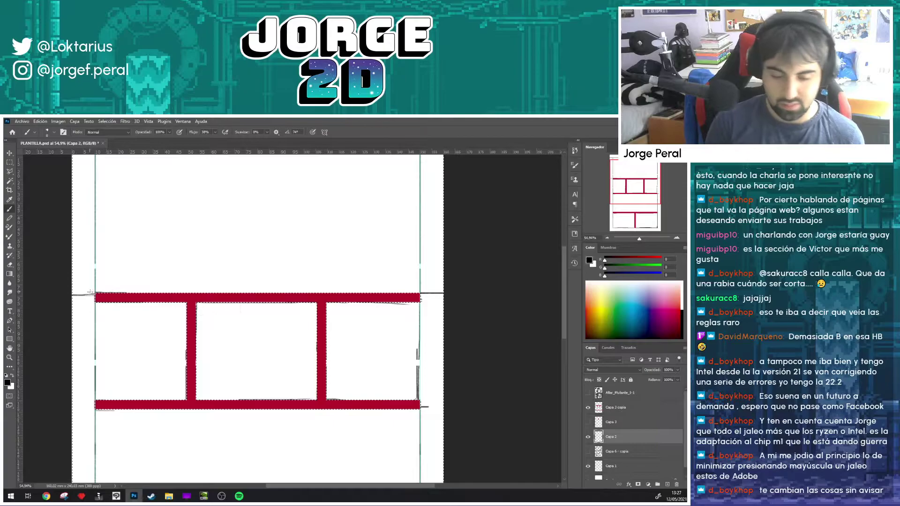
left_click_drag(90, 292, 419, 293)
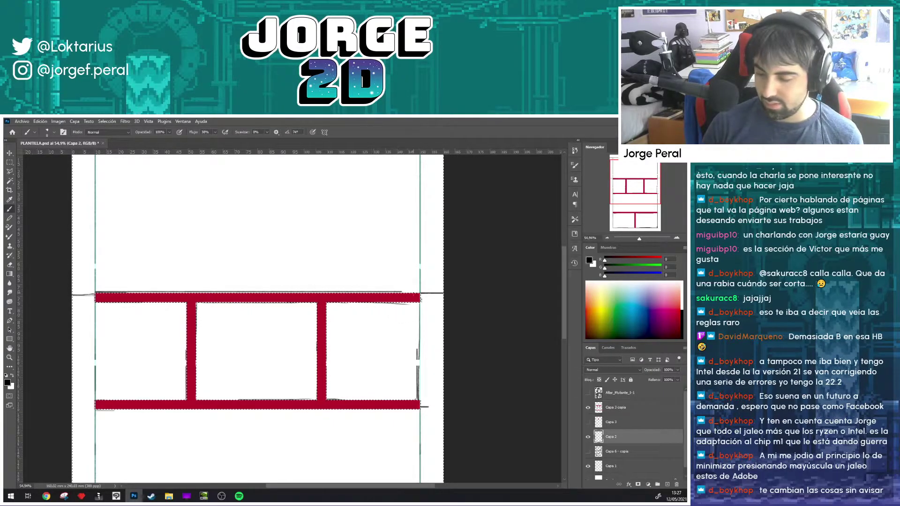
key("shift")
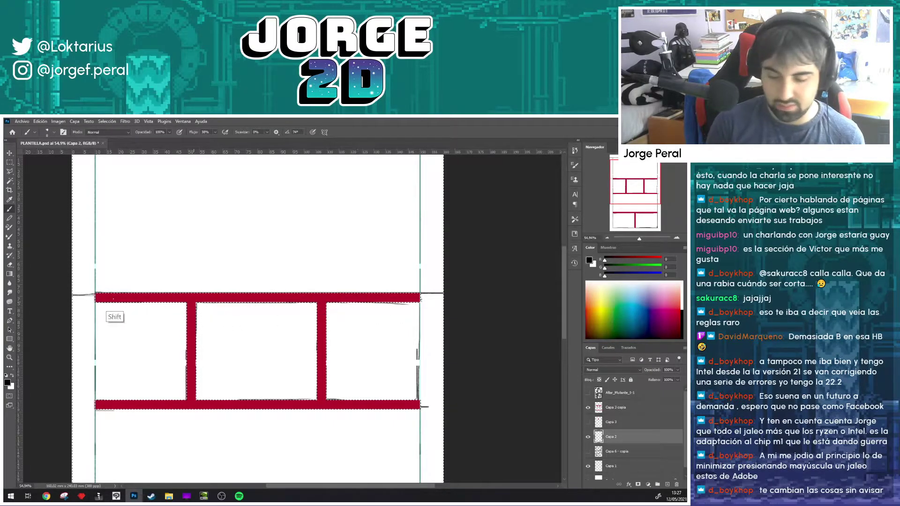
left_click_drag(231, 337, 431, 261)
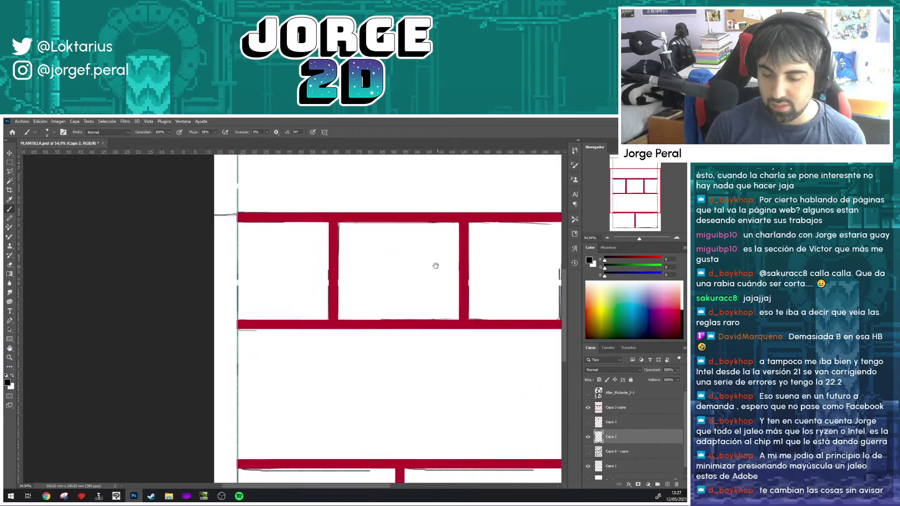
Step: Trace a line under the top red bar; left panel bottom-edge attempts are undone
left_click_drag(245, 219, 333, 219)
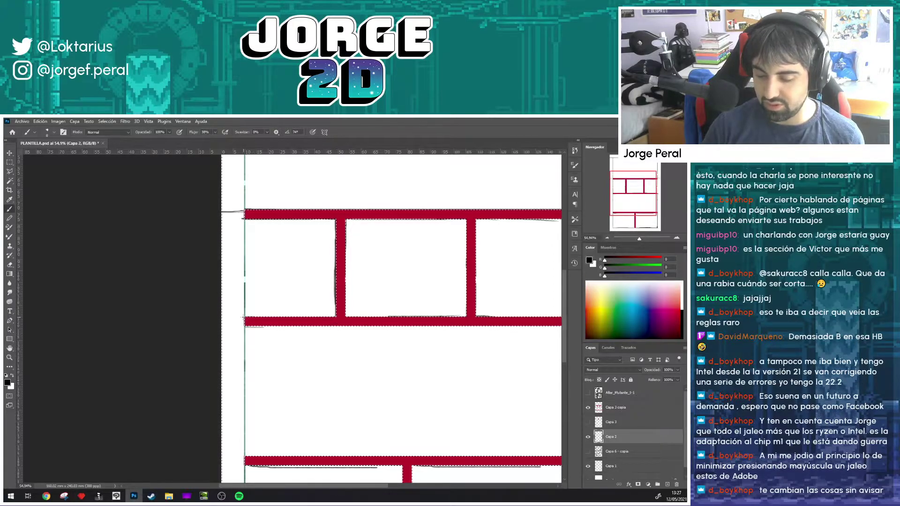
left_click_drag(244, 317, 279, 316)
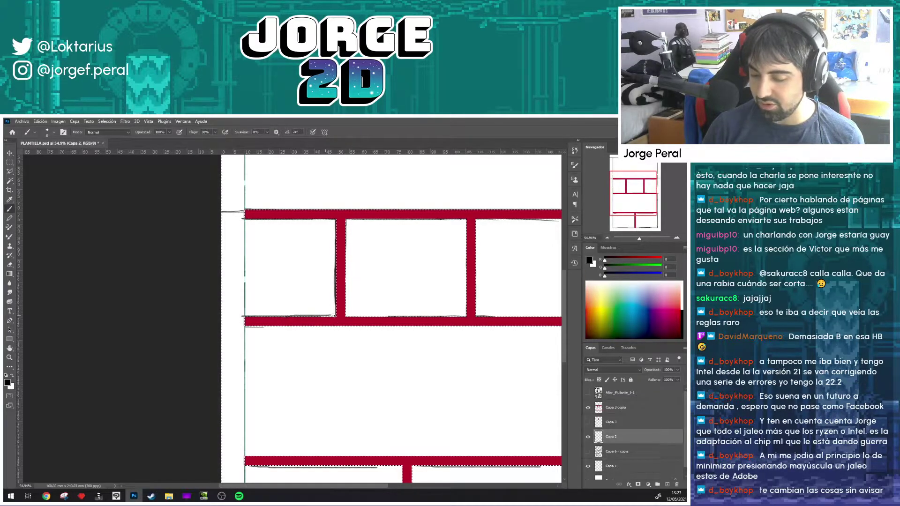
key("ctrl+z")
left_click_drag(244, 315, 287, 316)
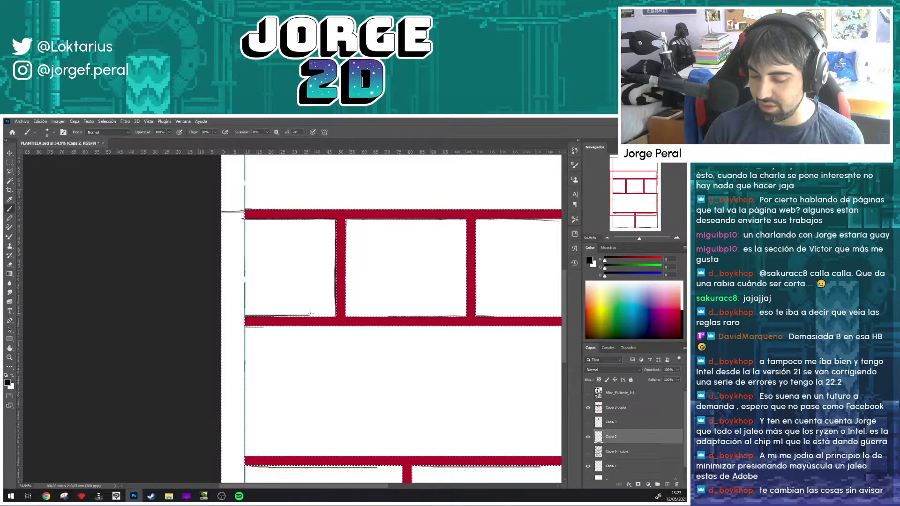
key("ctrl+z")
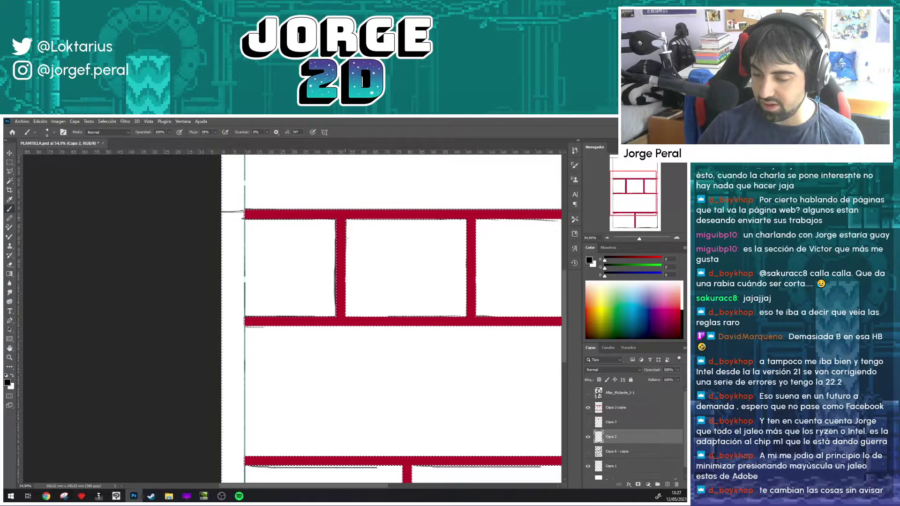
Step: Trace the left, right, bottom and top edges of the middle top panel
left_click_drag(346, 222, 345, 313)
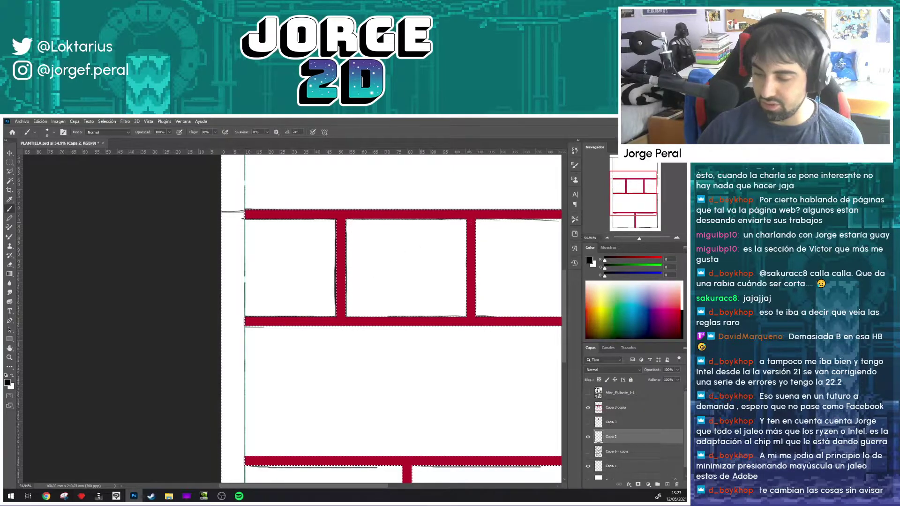
left_click_drag(465, 219, 464, 288)
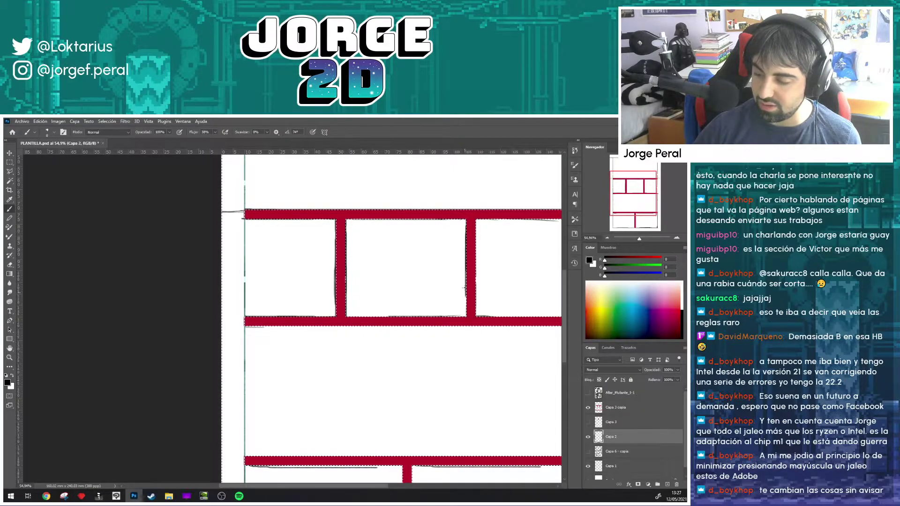
left_click_drag(406, 291, 354, 273)
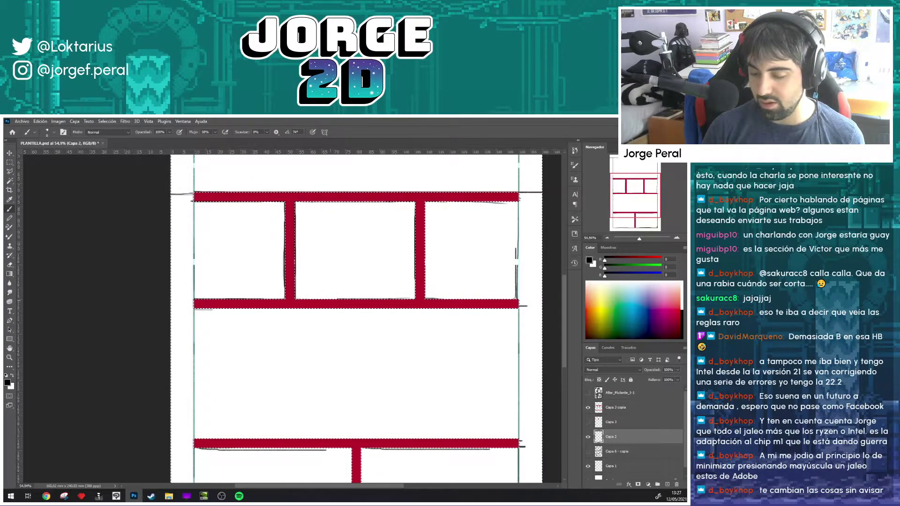
left_click_drag(333, 299, 417, 298)
left_click_drag(295, 203, 350, 203)
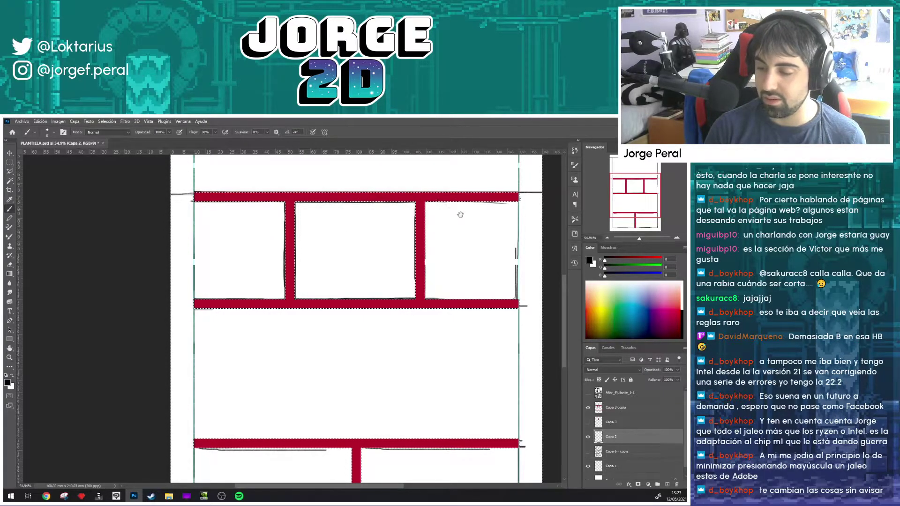
left_click_drag(465, 236, 374, 239)
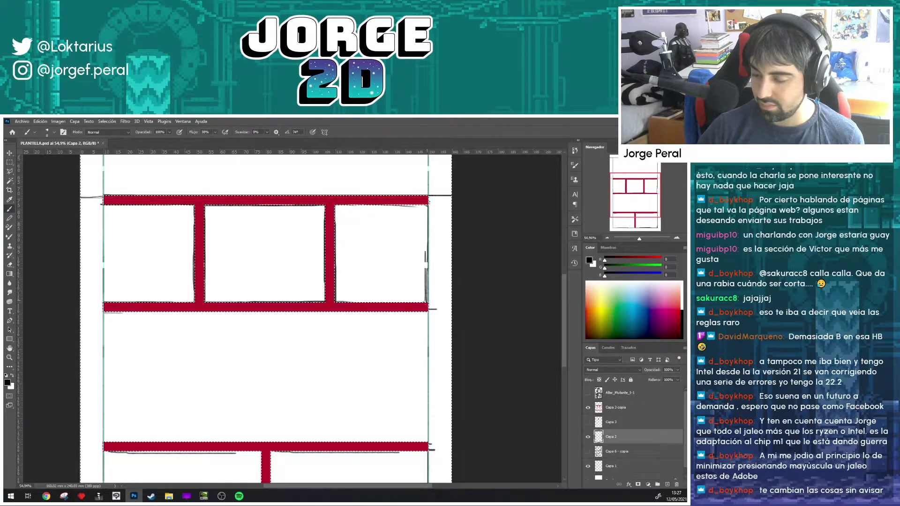
Step: Set the eraser to the soft pressure-opacity round brush preset
key("e")
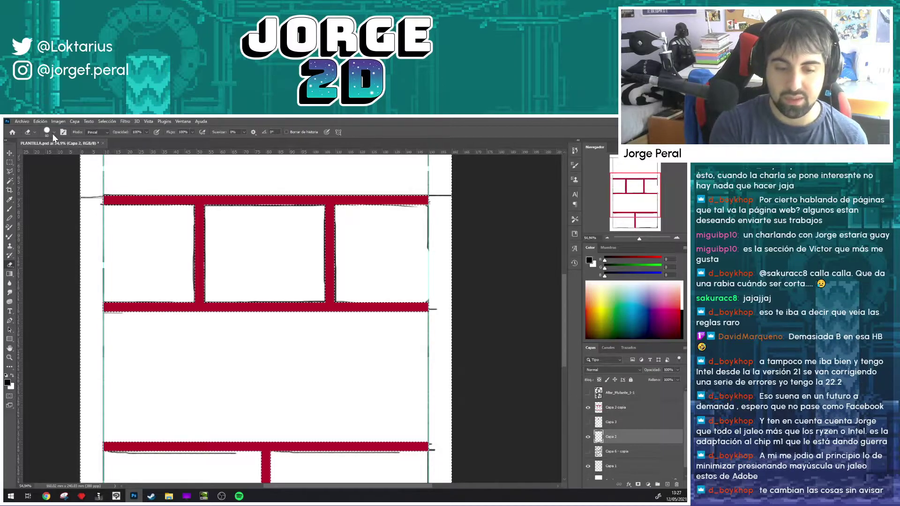
left_click(52, 133)
left_click(66, 243)
key("Return")
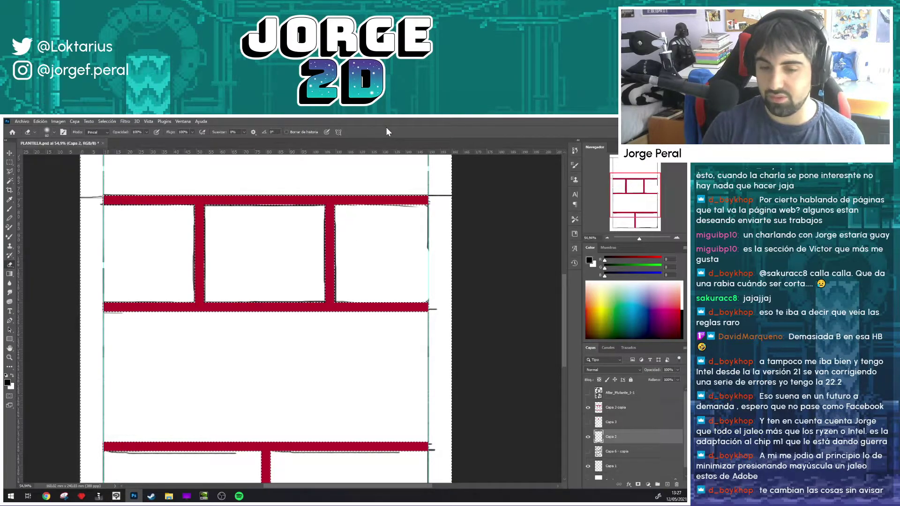
key("b")
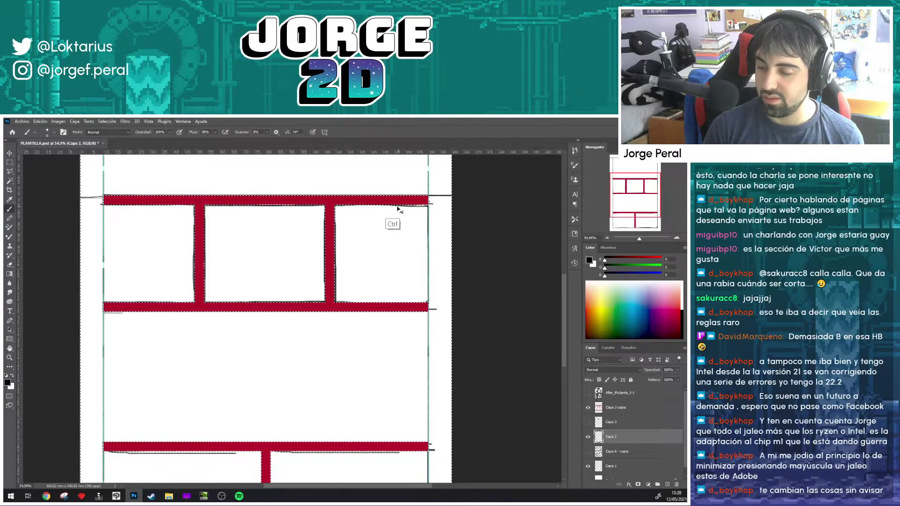
Step: Draw a short straight line under the upper red bar of the wide middle panel
scroll(277, 318, "down", 1)
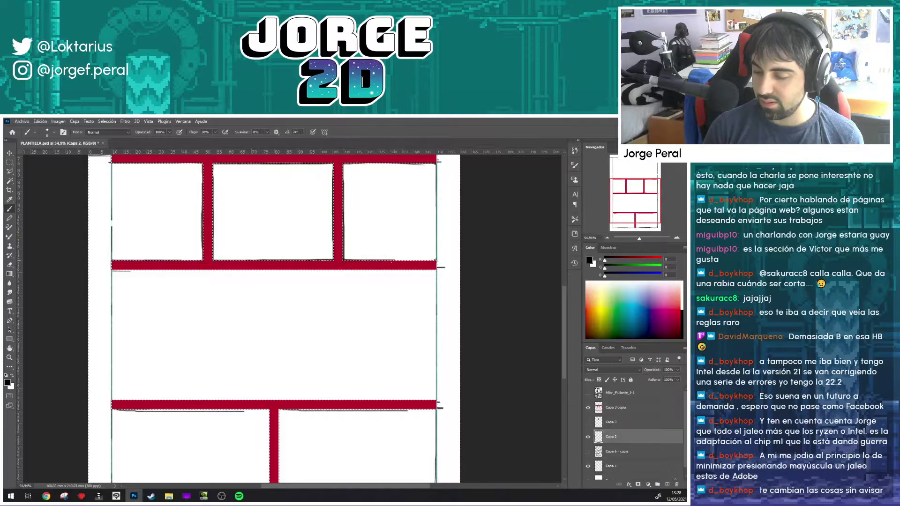
left_click_drag(422, 261, 488, 234)
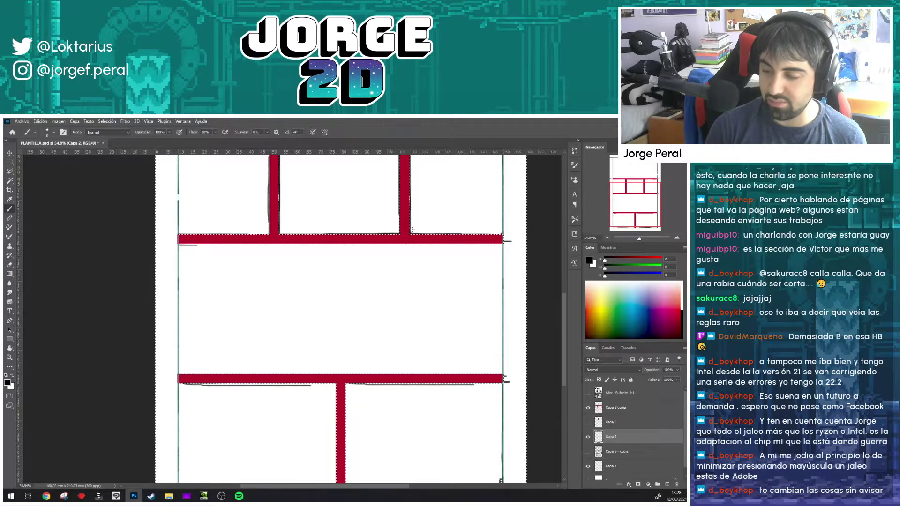
key("shift")
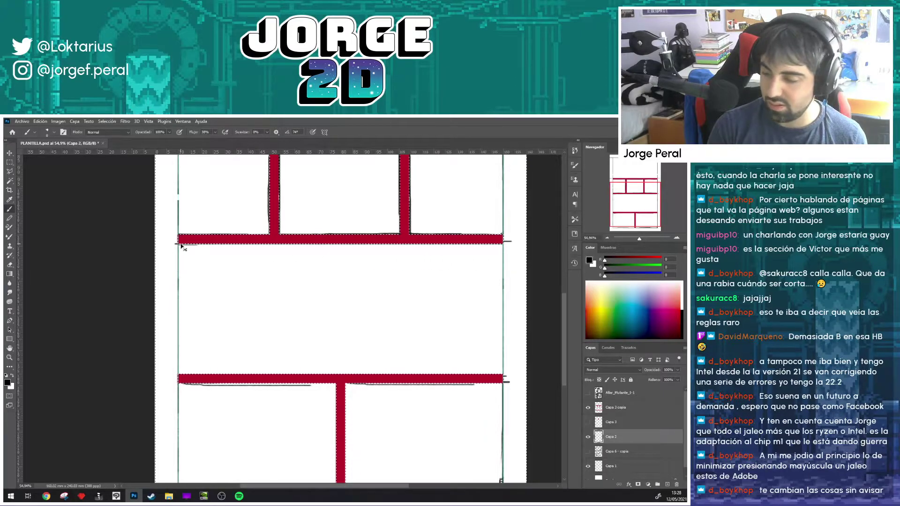
left_click_drag(178, 244, 204, 243)
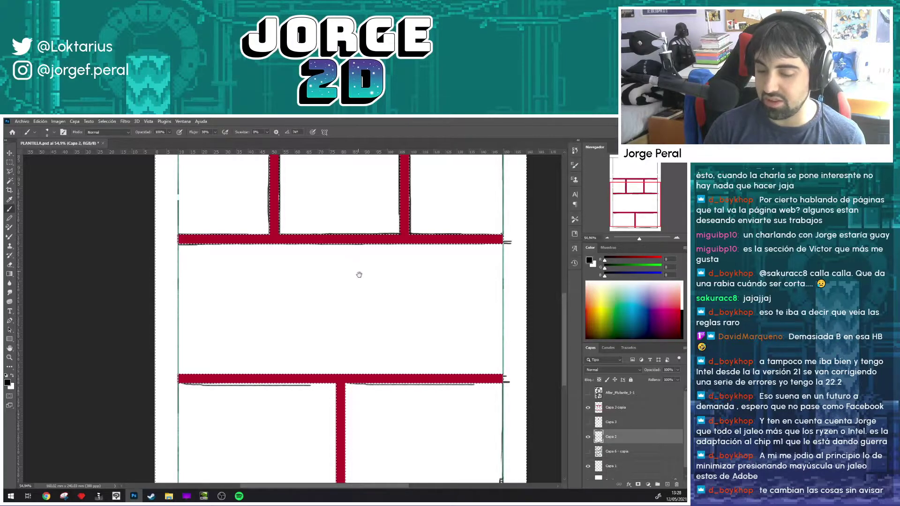
left_click_drag(357, 275, 381, 178)
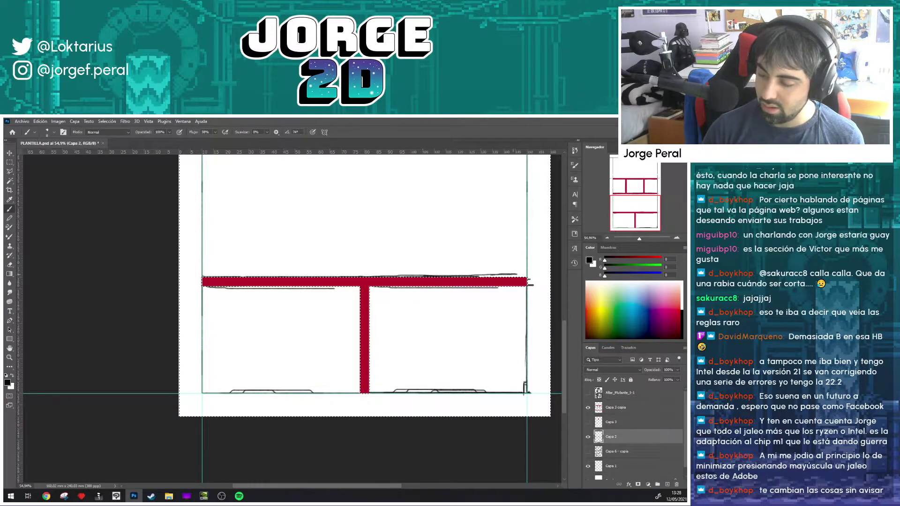
Step: Tidy the lower panel row's borders, alternating between eraser and brush
key("e")
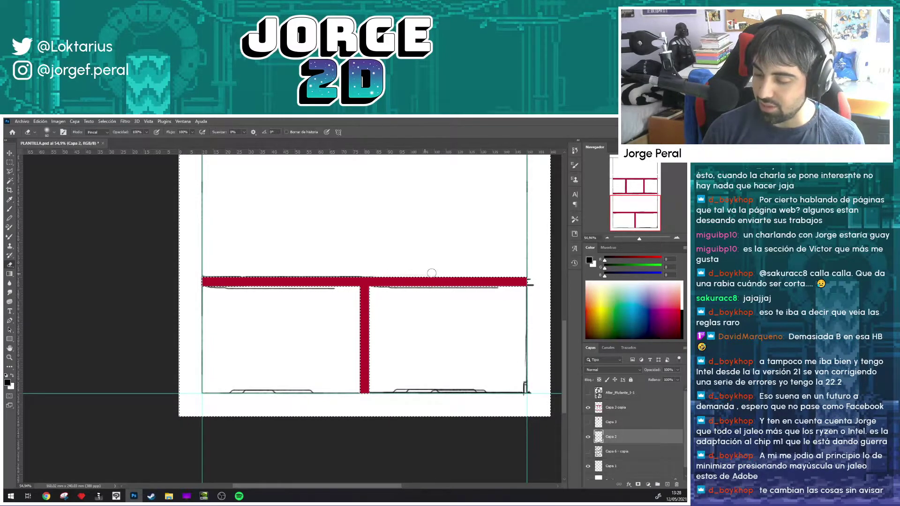
key("b")
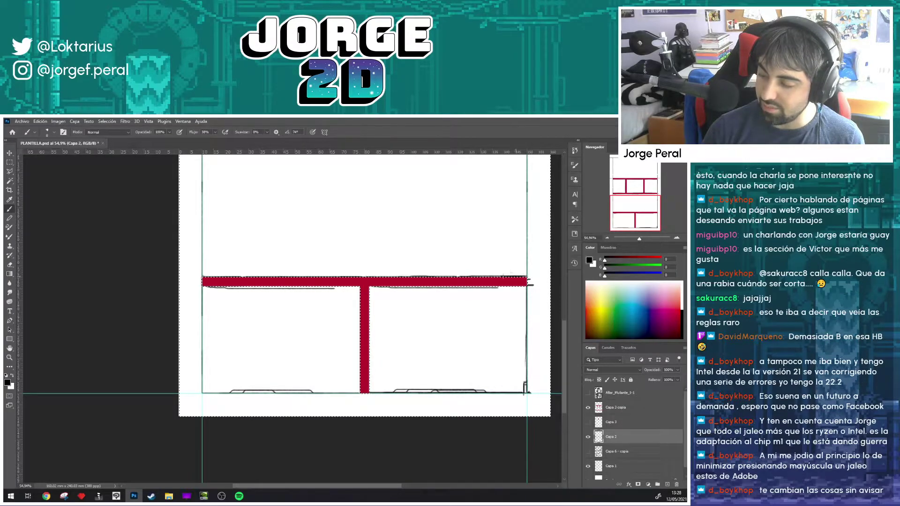
left_click_drag(544, 169, 446, 211)
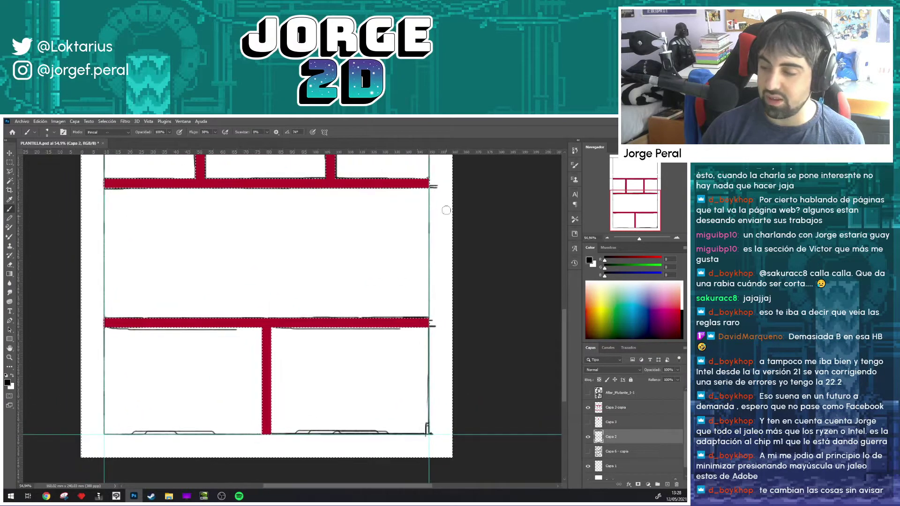
key("e")
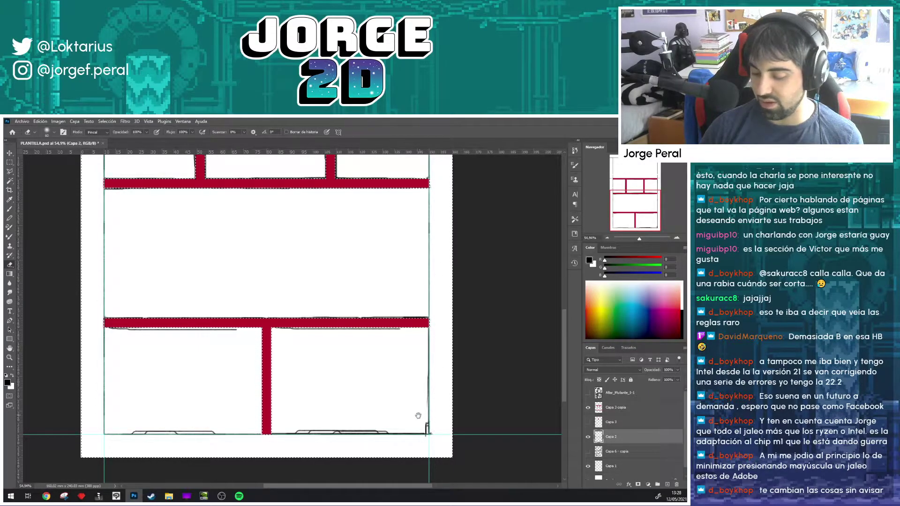
left_click_drag(436, 431, 457, 326)
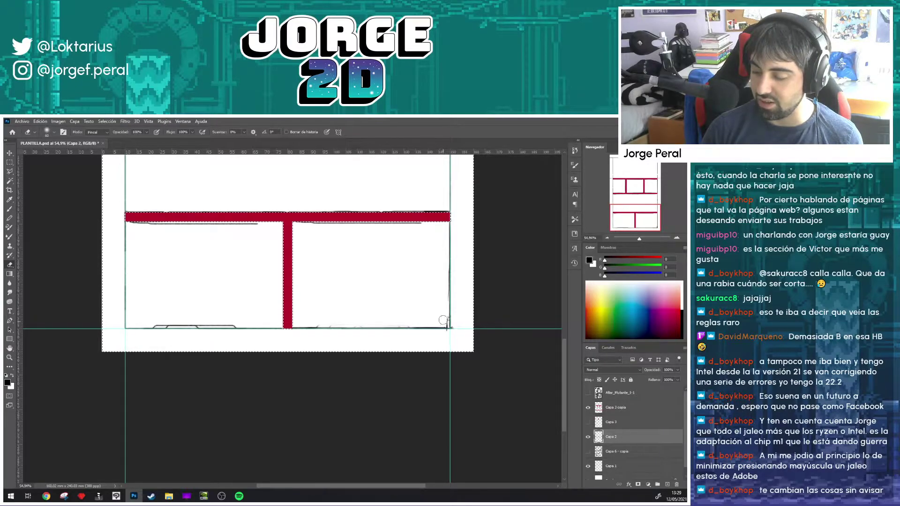
left_click_drag(410, 301, 503, 279)
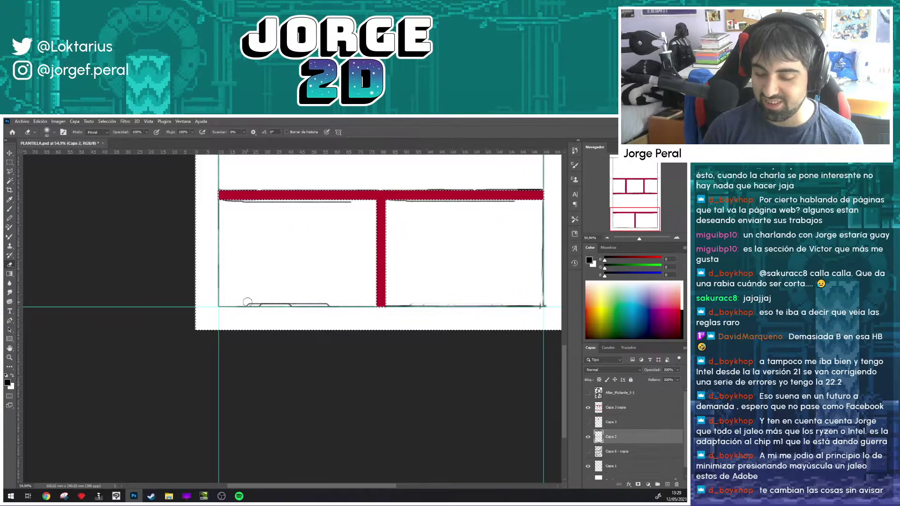
key("b")
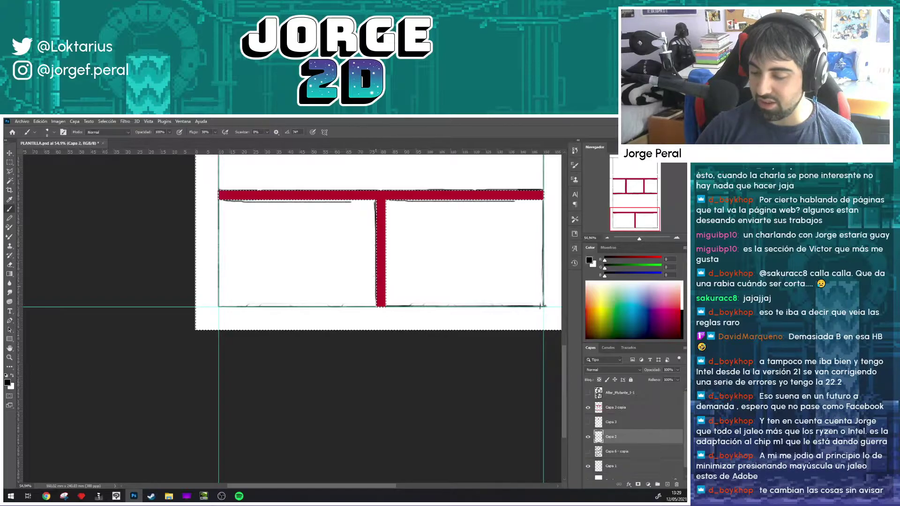
key("e")
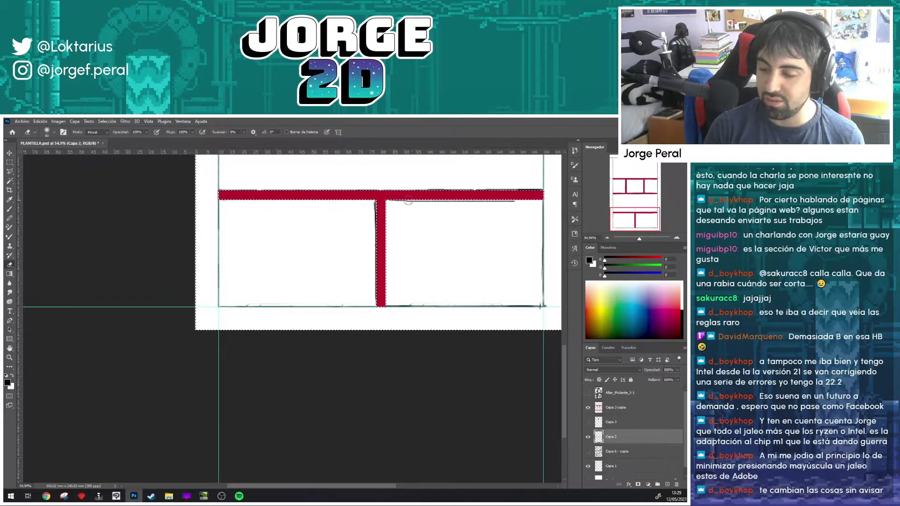
key("b")
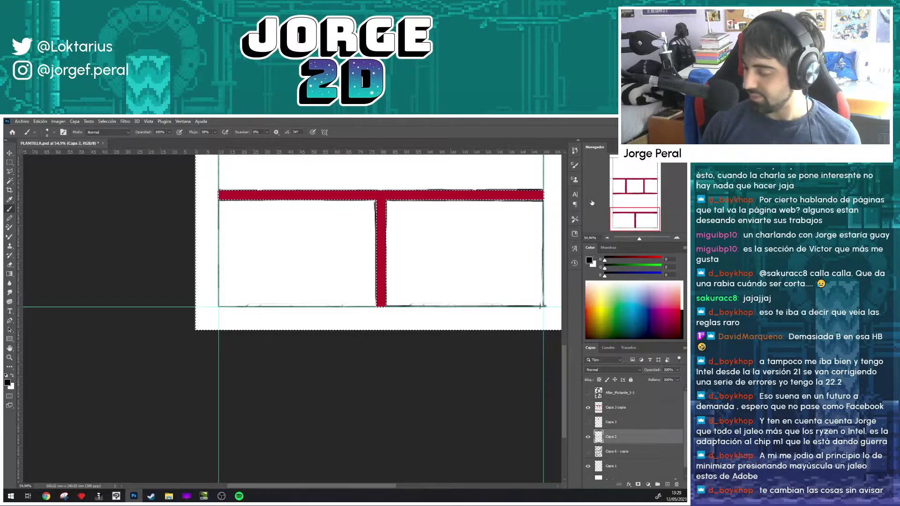
Step: Move Capa 2 above Capa 3 and rename it 'bocata'
left_click_drag(608, 437, 608, 422)
double_click(611, 421)
type("bocata")
key("Return")
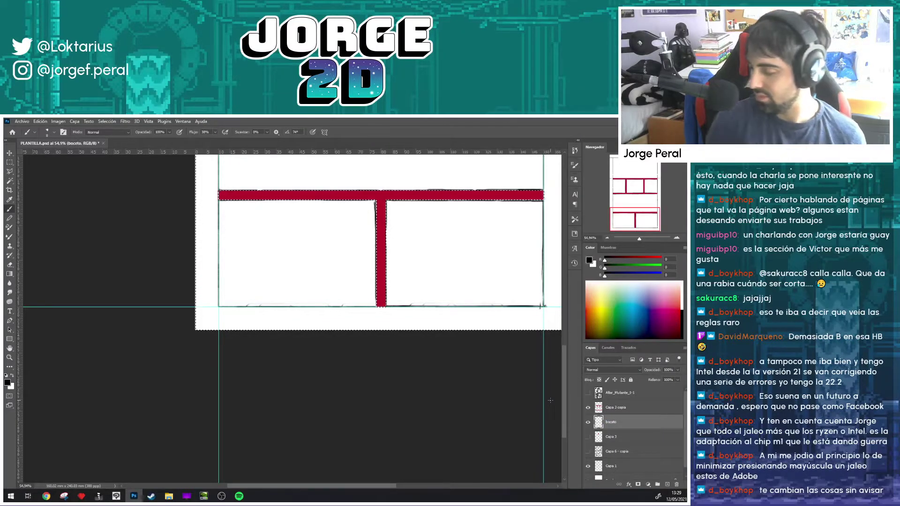
Step: Add a new layer named 'boceto2'
left_click(667, 484)
double_click(609, 422)
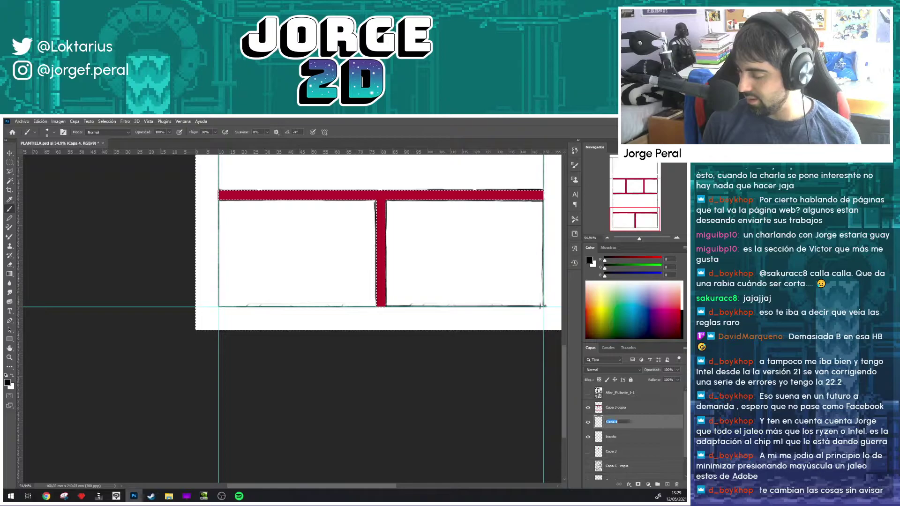
type("boceto2")
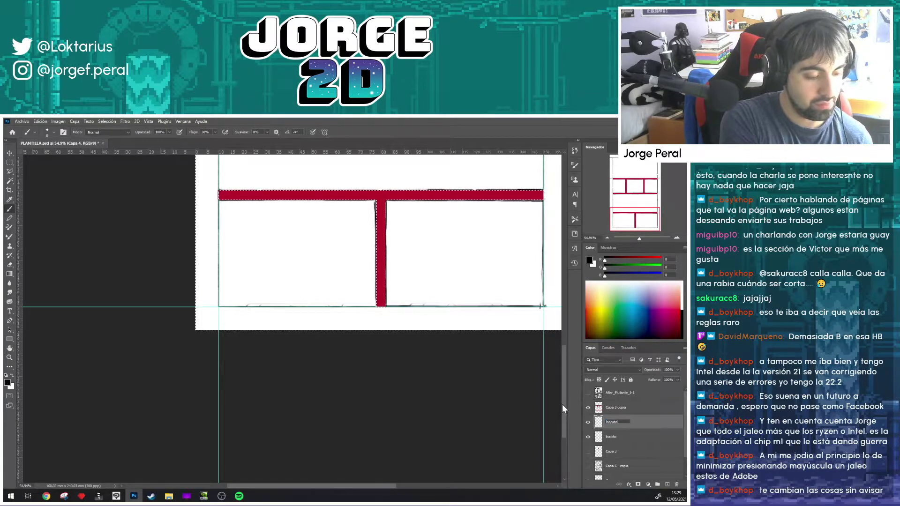
key("Return")
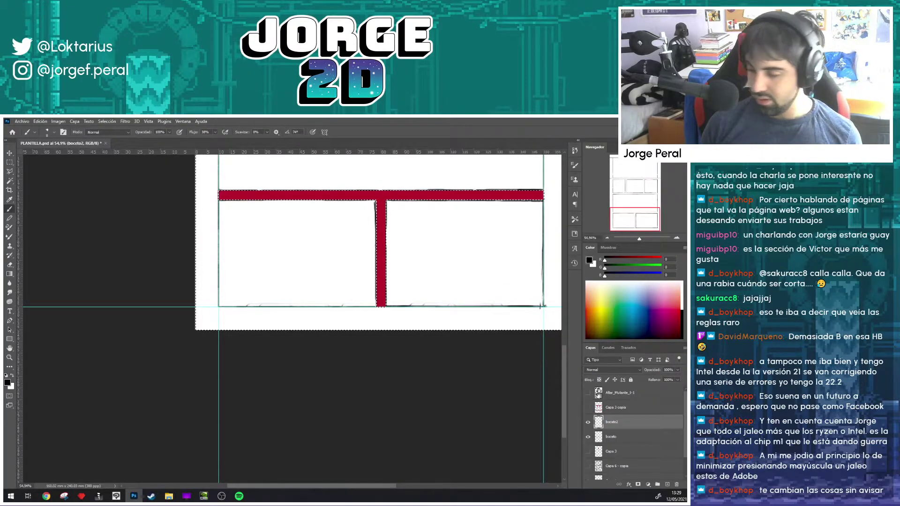
Step: Hide the Capa 3 copia red frame, clear the selection and hide the guides
left_click(588, 407)
key("ctrl+d")
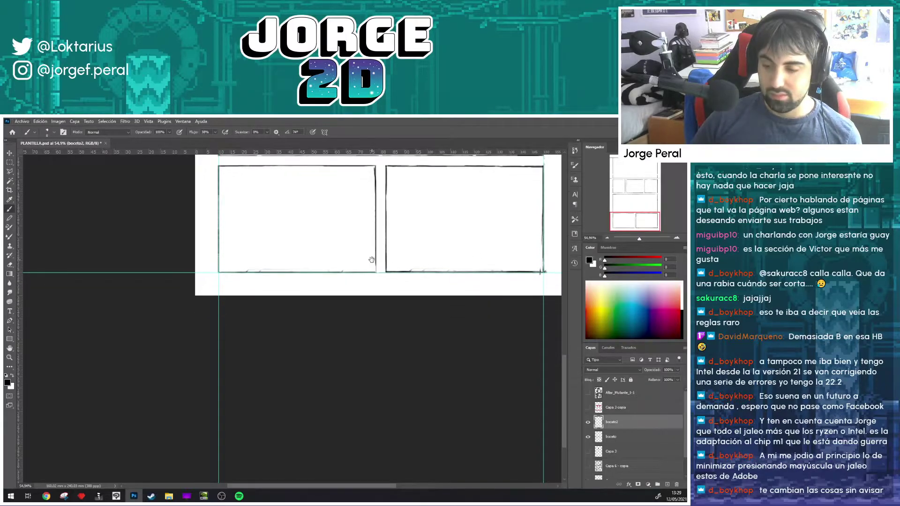
scroll(375, 293, "down", 2)
scroll(356, 299, "down", 2)
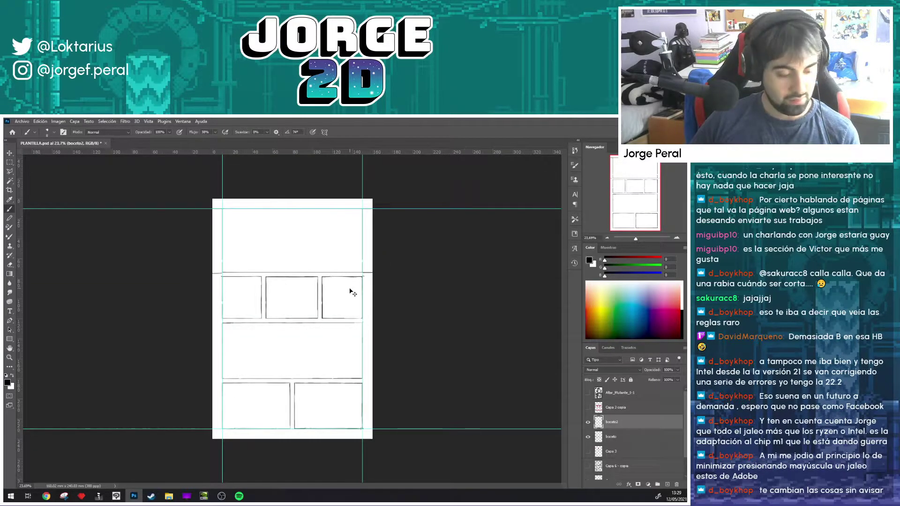
key("ctrl+semicolon")
Step: Show the grey Capa 6 - copia rough sketch layer across the page
scroll(290, 387, "up", 1)
scroll(295, 378, "up", 1)
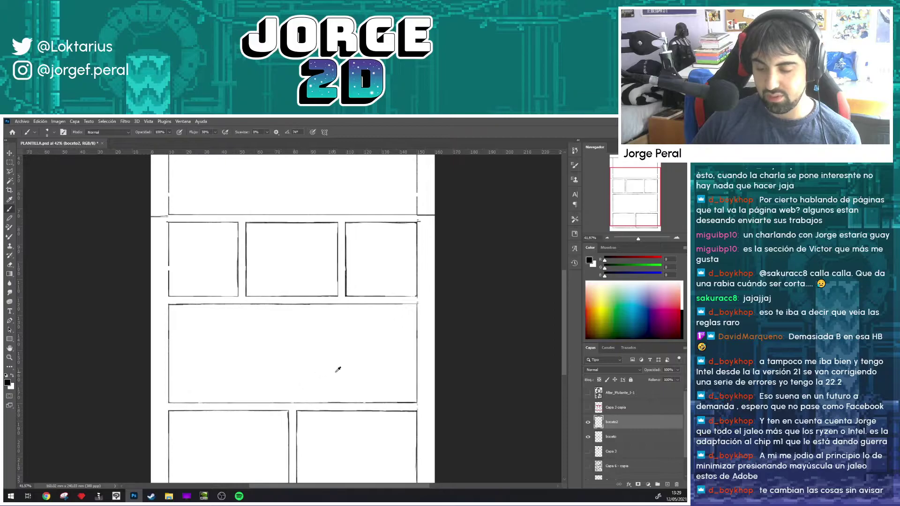
scroll(336, 368, "down", 1)
scroll(328, 342, "up", 1)
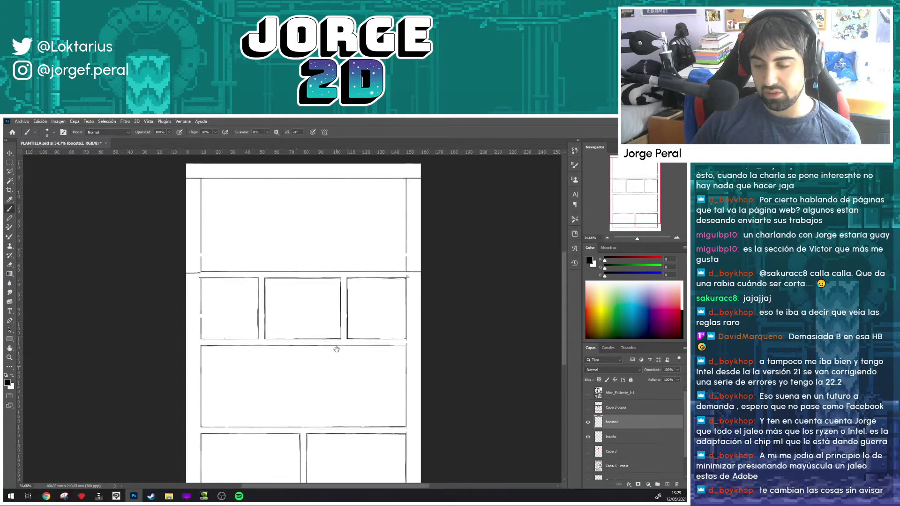
mouse_move(344, 356)
left_mouse_down()
mouse_move(348, 302)
mouse_move(341, 324)
mouse_move(331, 300)
left_mouse_up()
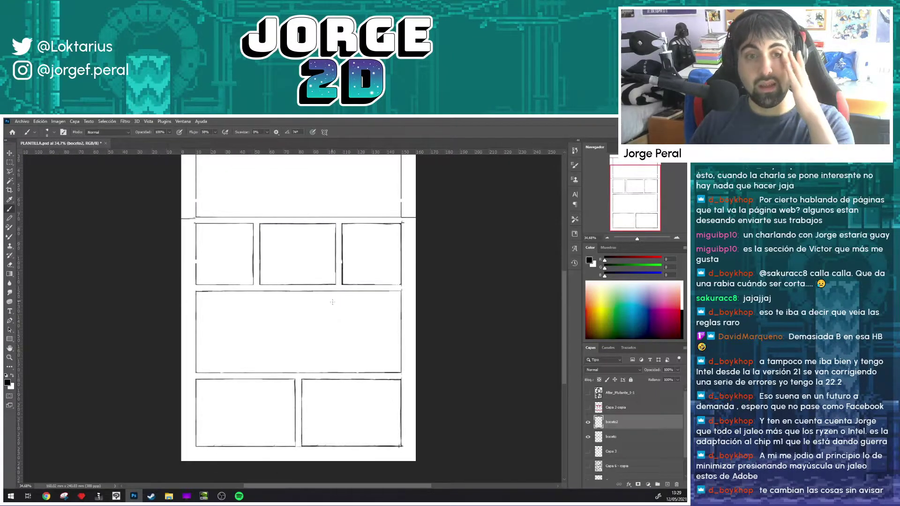
scroll(317, 258, "up", 1)
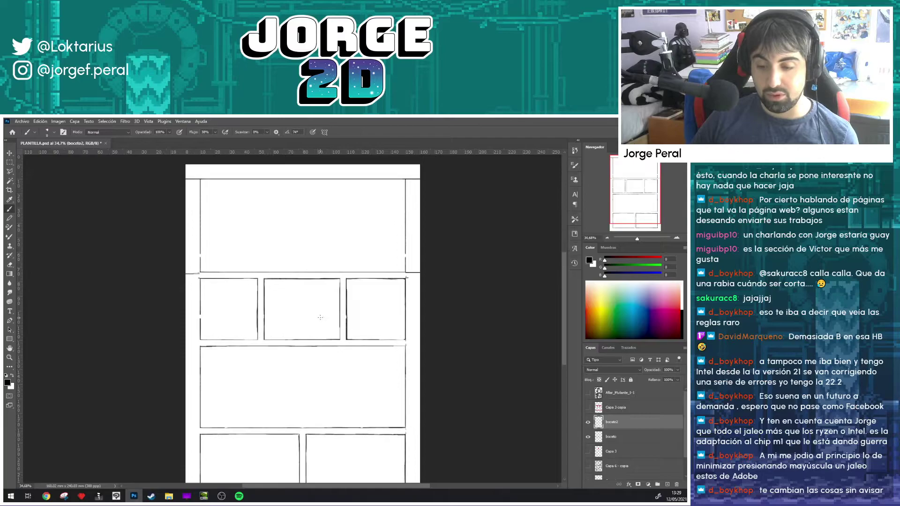
scroll(317, 314, "up", 1)
left_click(588, 467)
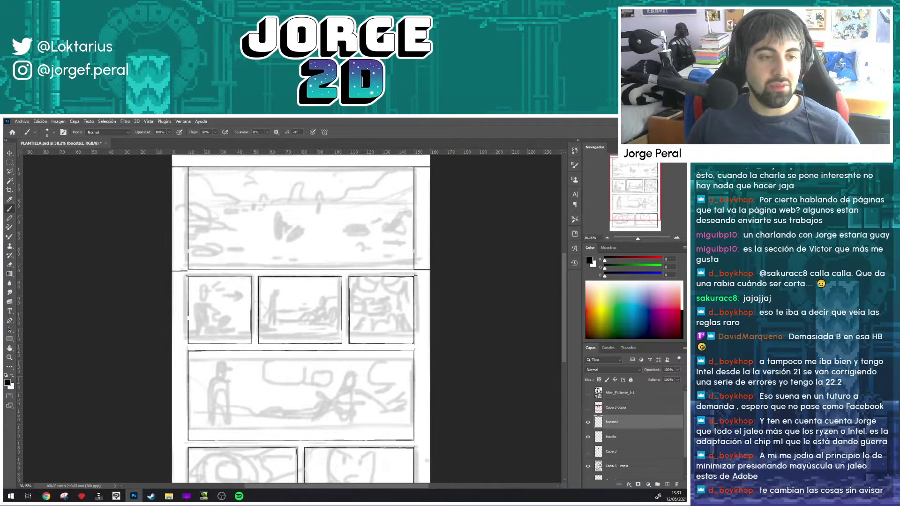
key("alt+Tab")
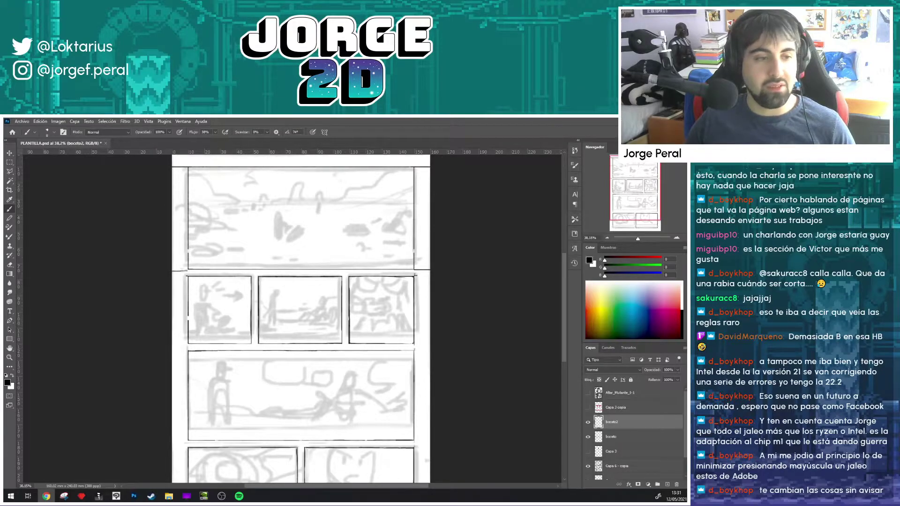
key("alt+Tab")
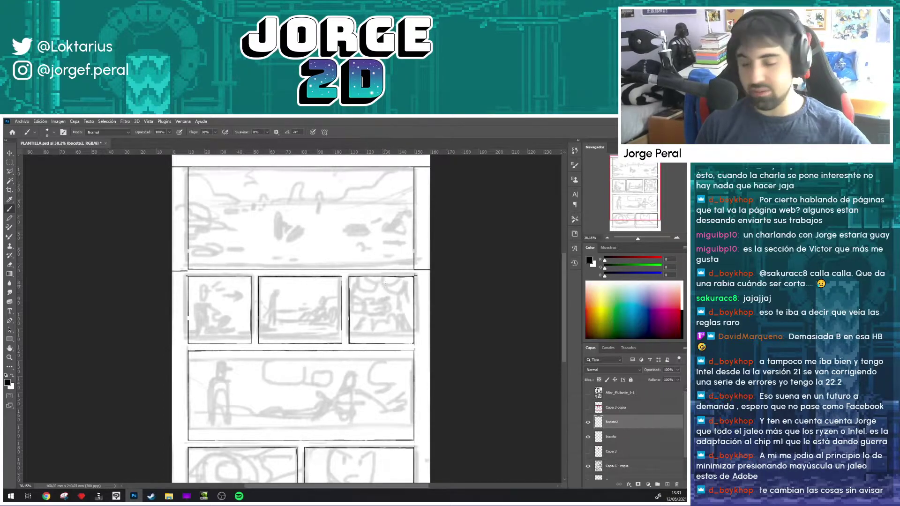
left_click_drag(351, 257, 354, 264)
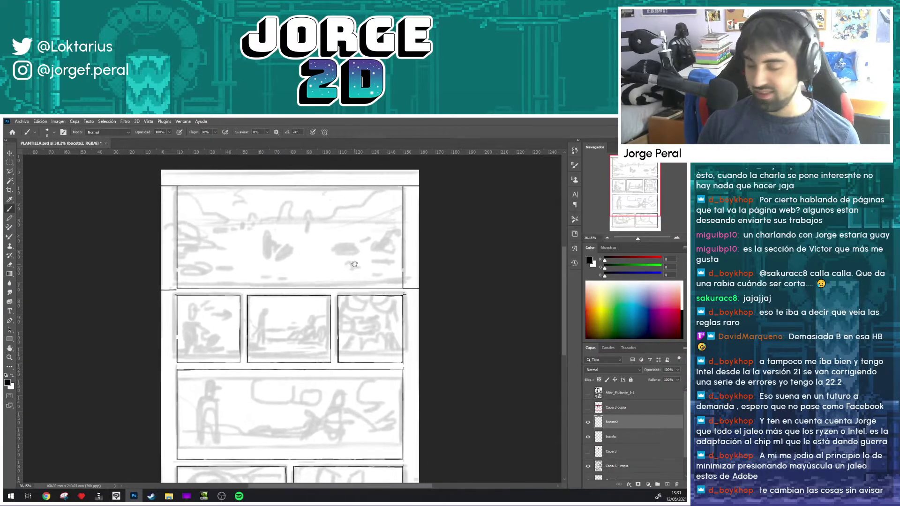
scroll(307, 267, "up", 1)
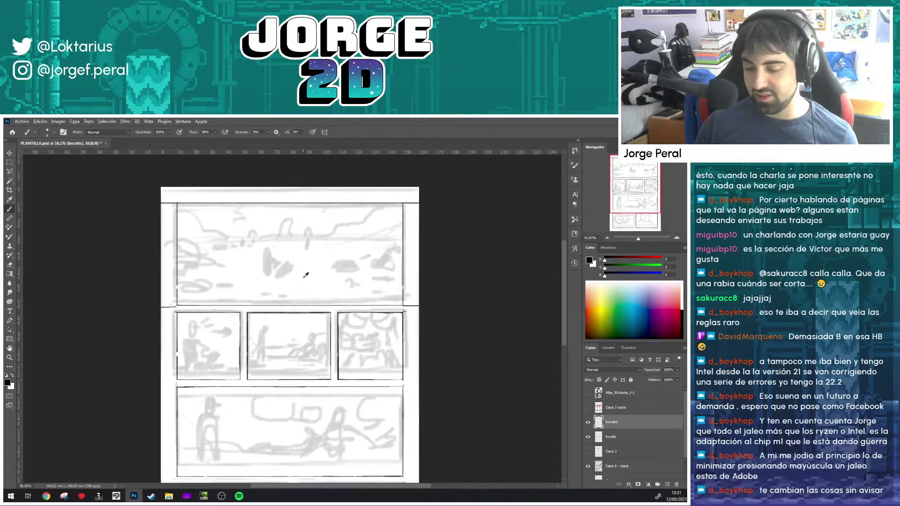
scroll(300, 275, "up", 3)
left_click_drag(291, 279, 318, 301)
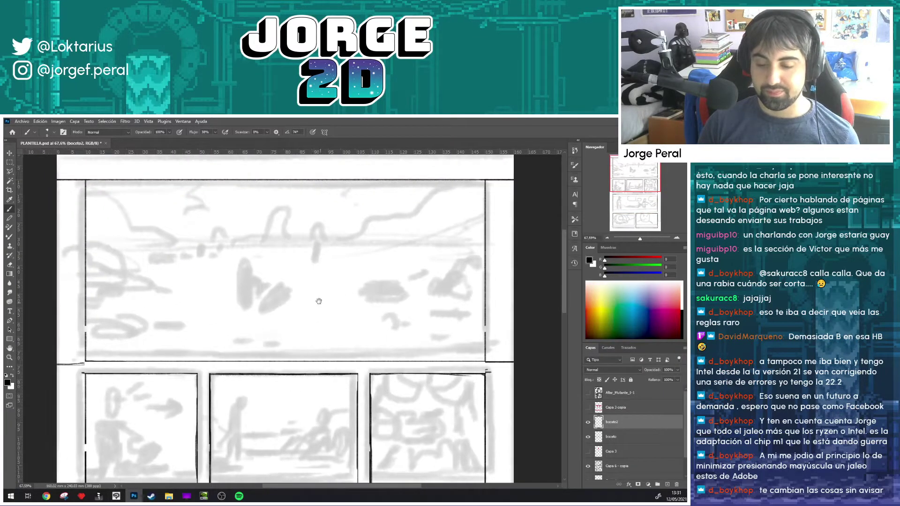
mouse_move(347, 372)
left_mouse_down()
mouse_move(356, 255)
mouse_move(369, 327)
left_mouse_up()
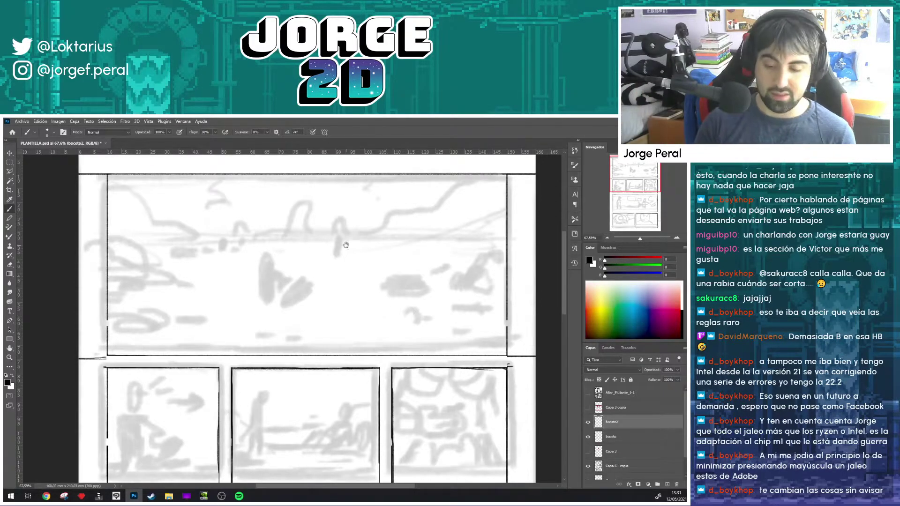
left_click_drag(264, 266, 301, 244)
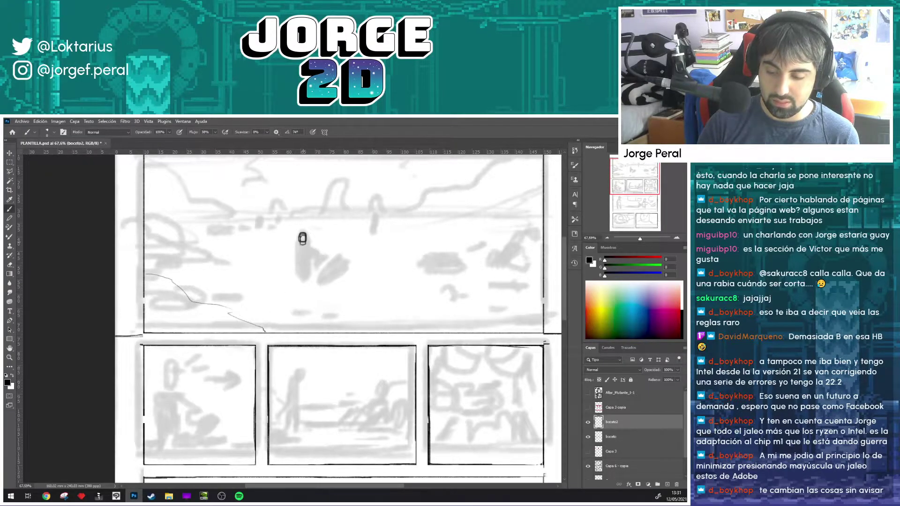
Step: Sketch the right-hand figure's body and a small oval between the two figures
key("ctrl+z")
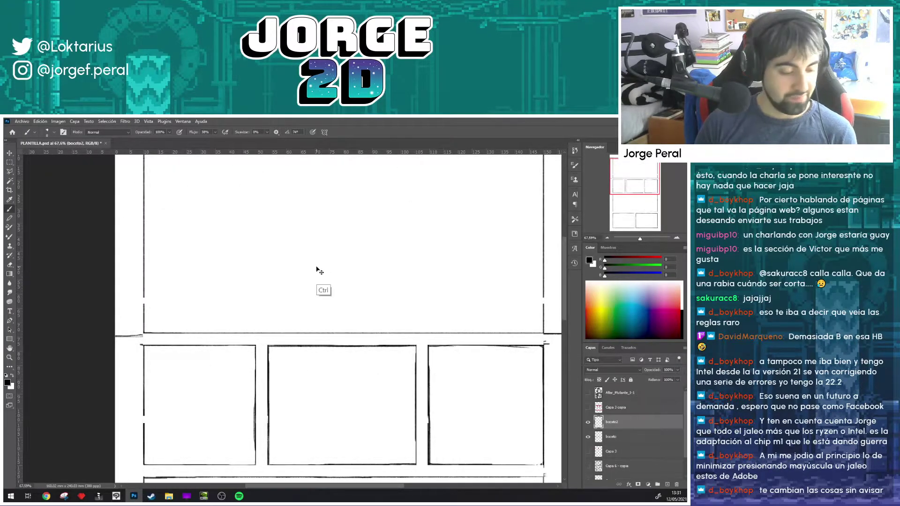
key("ctrl+shift+z")
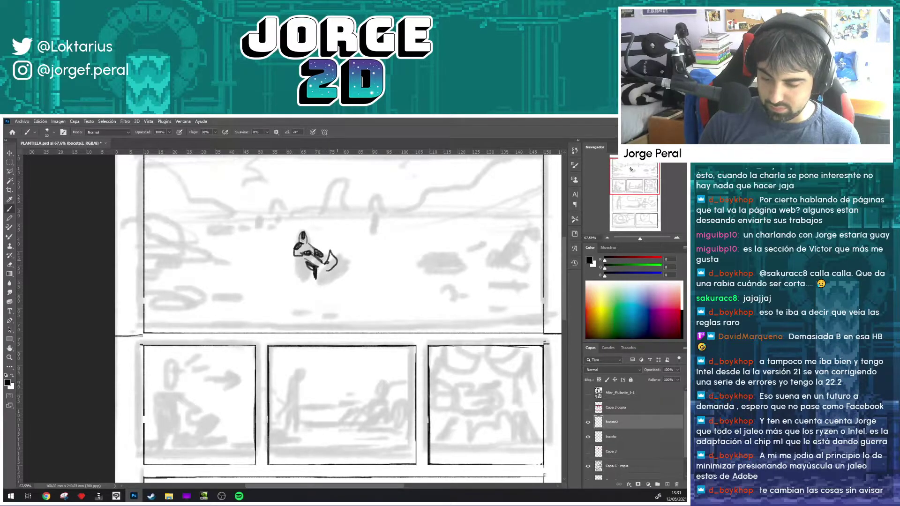
left_click_drag(345, 266, 322, 274)
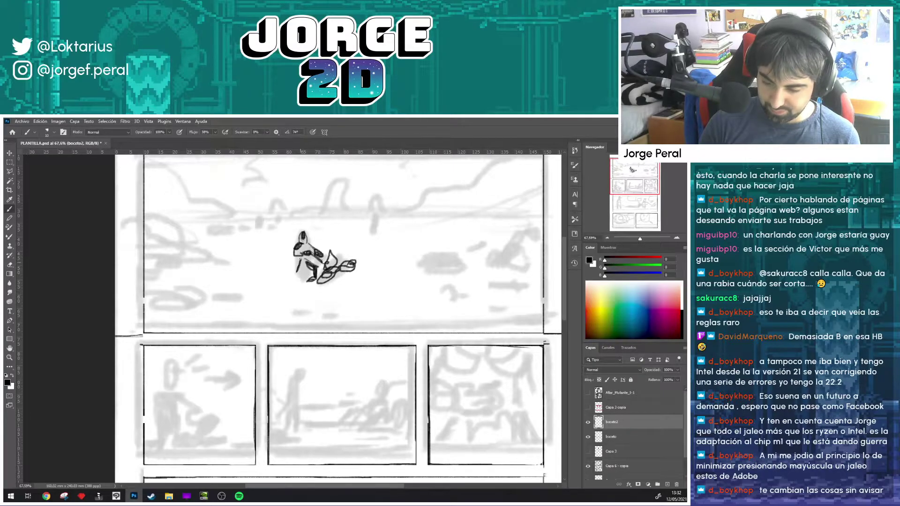
left_click_drag(331, 251, 249, 280)
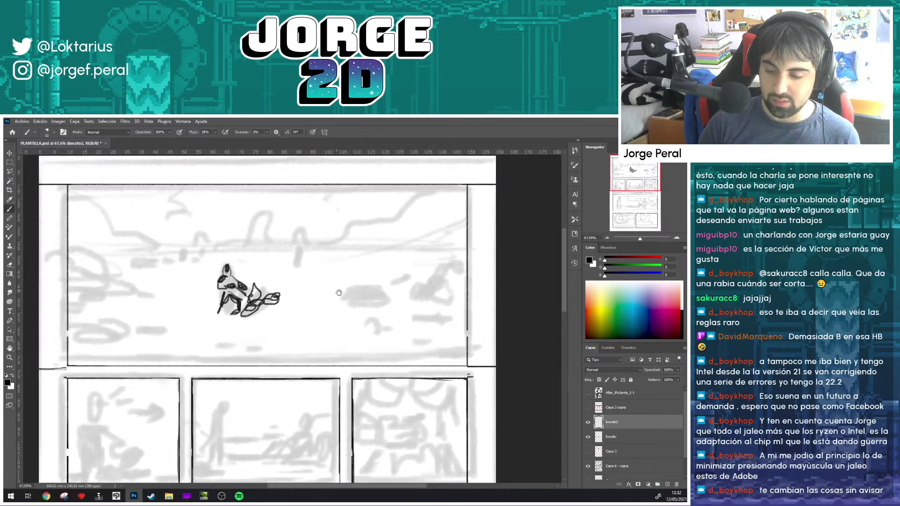
left_click_drag(431, 300, 341, 275)
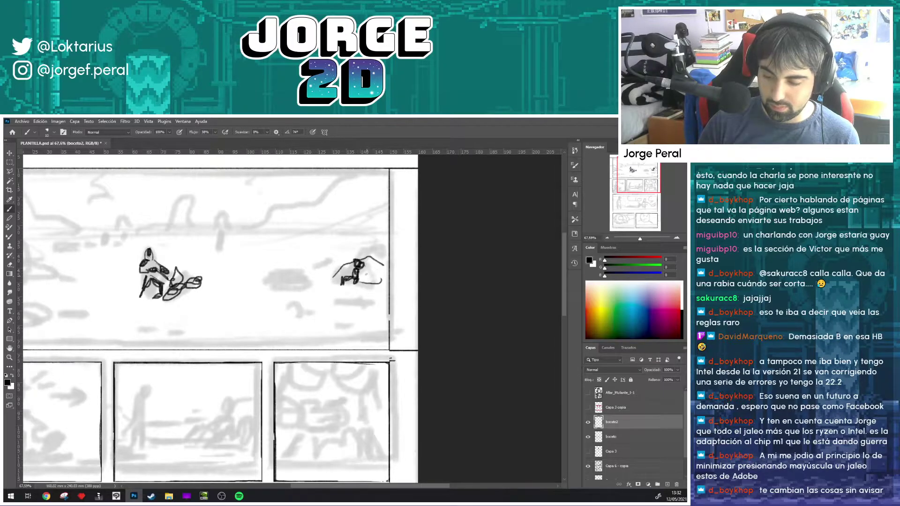
left_click_drag(358, 269, 370, 290)
left_click_drag(300, 274, 276, 281)
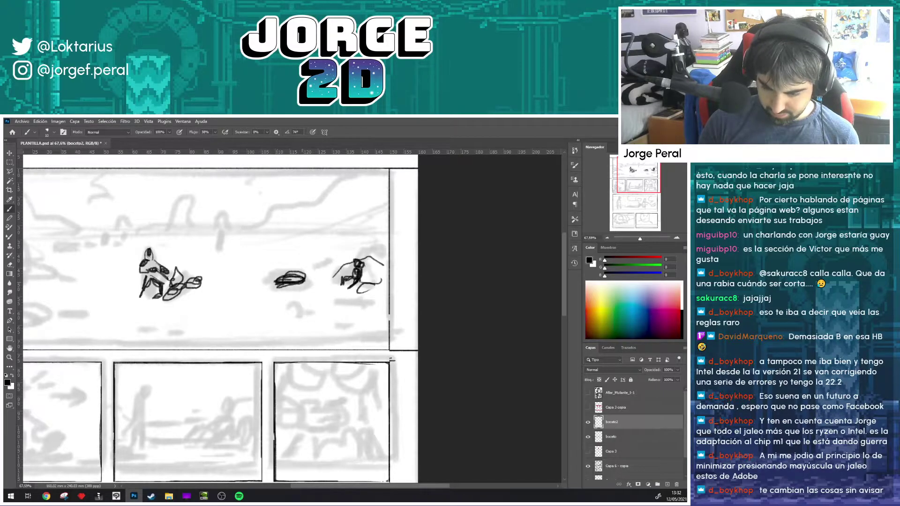
Step: Set the layer opacity to 100% and draw a horizon line and top-left ridge
left_click_drag(361, 290, 387, 293)
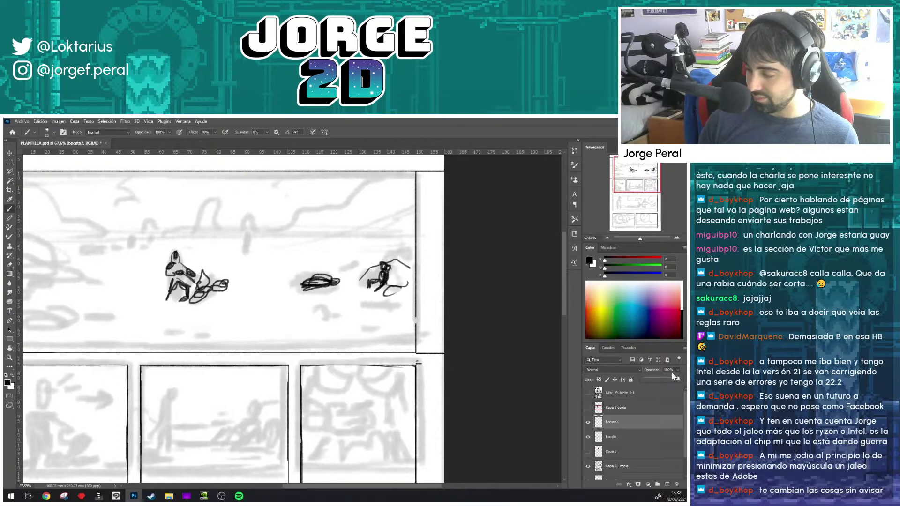
left_click_drag(662, 376, 679, 376)
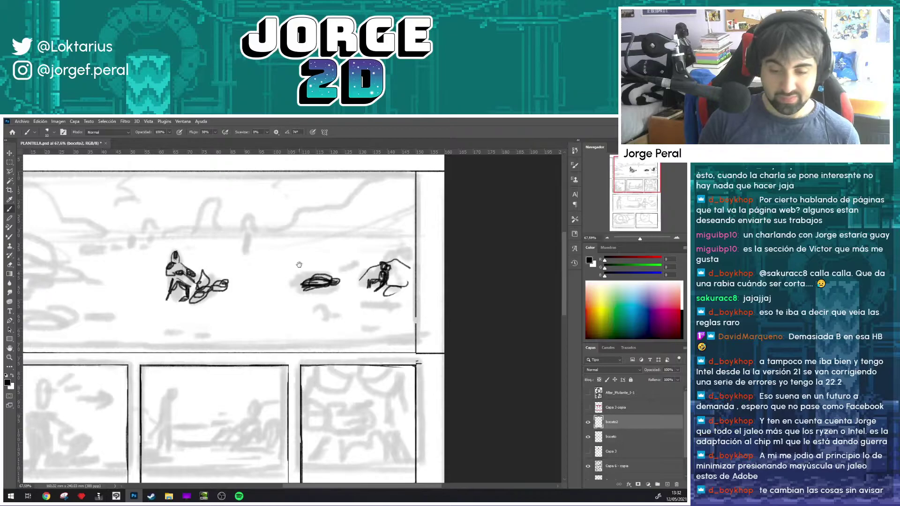
left_click_drag(299, 264, 416, 253)
mouse_move(468, 227)
left_mouse_down()
mouse_move(228, 227)
mouse_move(511, 224)
left_mouse_up()
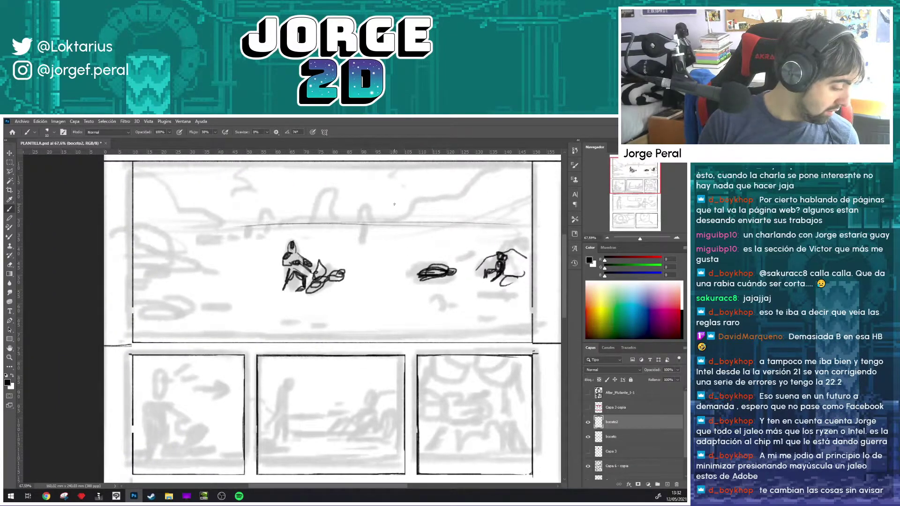
left_click_drag(134, 175, 219, 212)
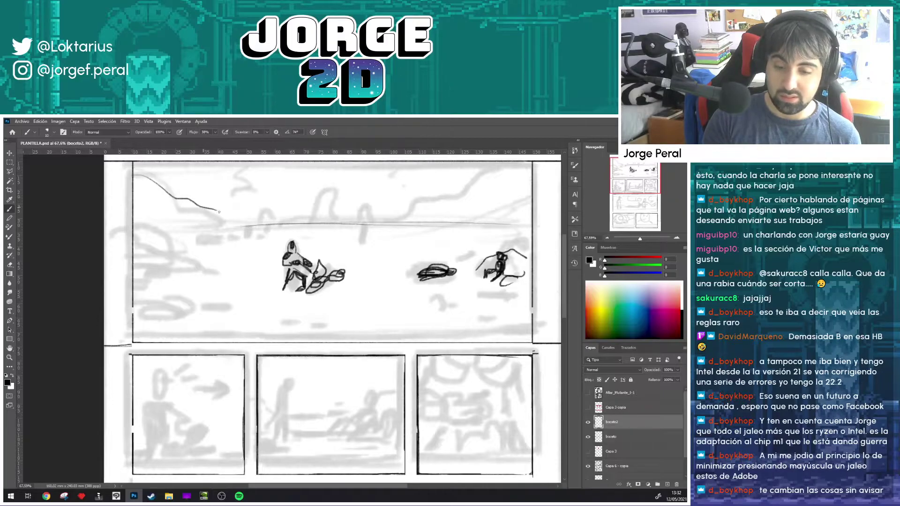
Step: Redraw the ridge curve and sketch tall left rock spires with ground lines below
key("ctrl+z")
mouse_move(136, 182)
left_mouse_down()
mouse_move(135, 219)
mouse_move(304, 226)
left_mouse_up()
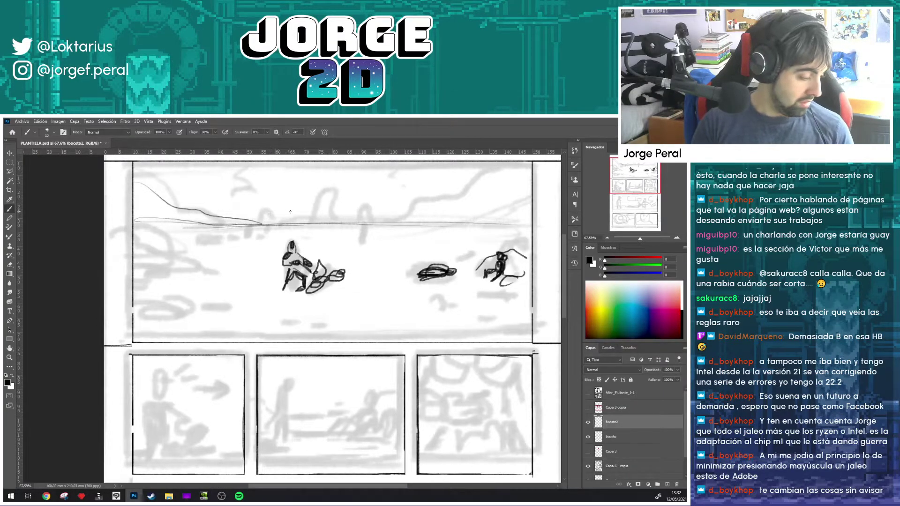
mouse_move(136, 219)
left_mouse_down()
mouse_move(136, 249)
mouse_move(141, 188)
mouse_move(157, 237)
mouse_move(169, 206)
left_mouse_up()
mouse_move(173, 241)
left_mouse_down()
mouse_move(155, 262)
mouse_move(171, 249)
mouse_move(173, 288)
mouse_move(193, 301)
mouse_move(155, 316)
mouse_move(196, 313)
left_mouse_up()
left_click_drag(173, 260, 182, 284)
mouse_move(138, 323)
left_mouse_down()
mouse_move(220, 344)
mouse_move(283, 340)
left_mouse_up()
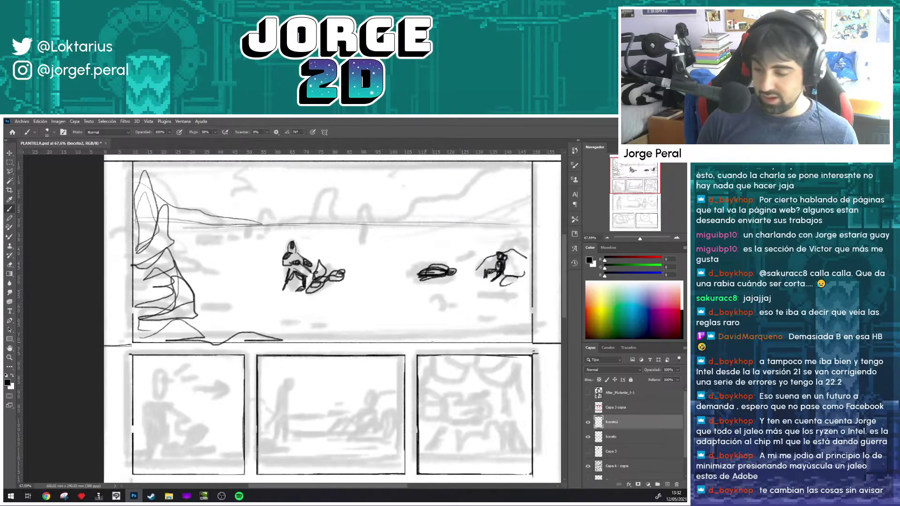
left_click_drag(444, 340, 527, 338)
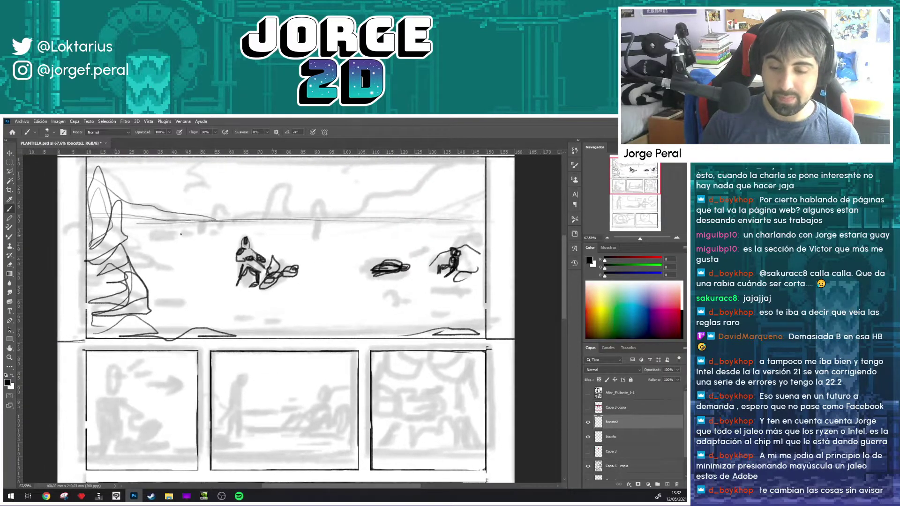
mouse_move(125, 225)
left_mouse_down()
mouse_move(166, 220)
mouse_move(137, 237)
mouse_move(181, 231)
mouse_move(154, 264)
left_mouse_up()
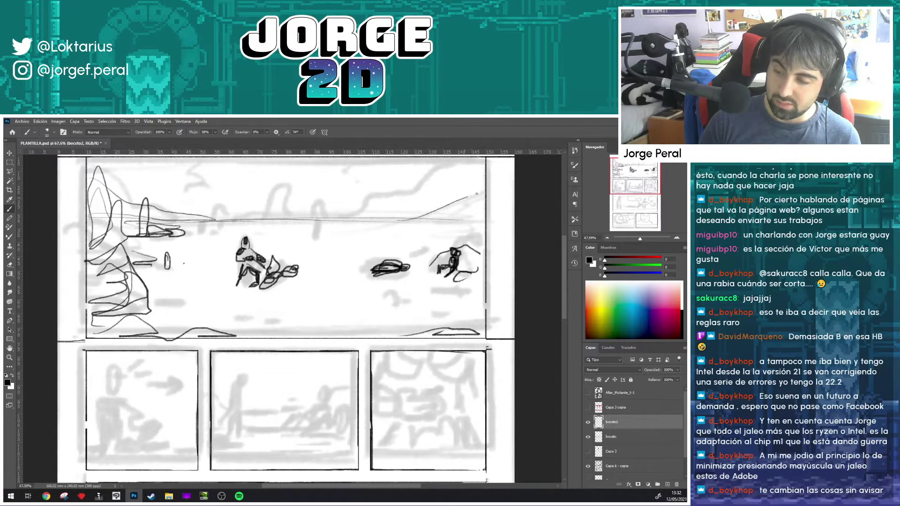
Step: Darken the horizon, outline the right-hand mesa and sketch two clouds in the sky
left_click_drag(413, 218, 483, 194)
mouse_move(337, 215)
left_mouse_down()
mouse_move(304, 258)
mouse_move(426, 247)
left_mouse_up()
left_click_drag(356, 257, 456, 231)
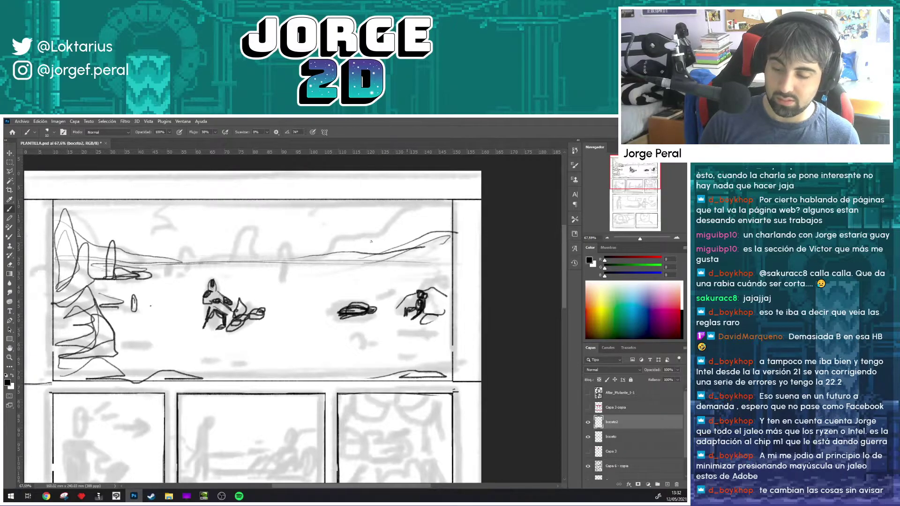
left_click_drag(170, 260, 338, 256)
left_click_drag(272, 260, 322, 242)
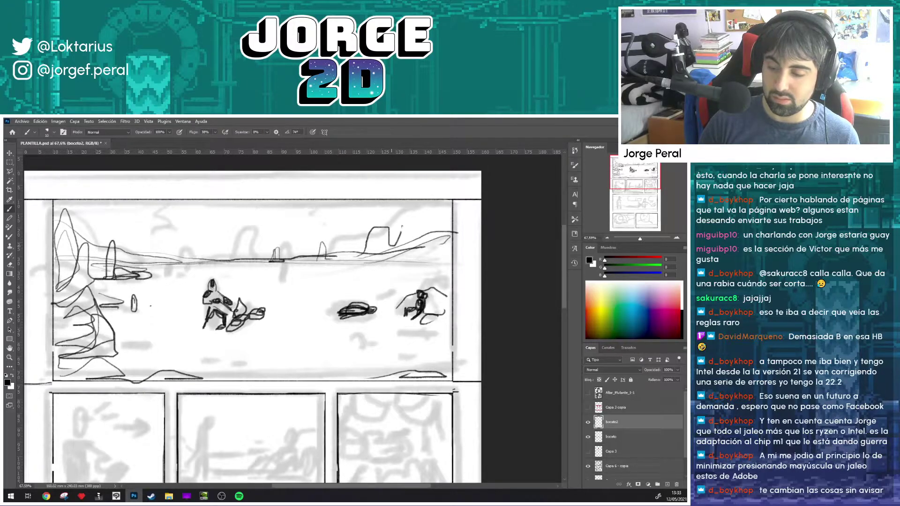
left_click_drag(426, 219, 449, 202)
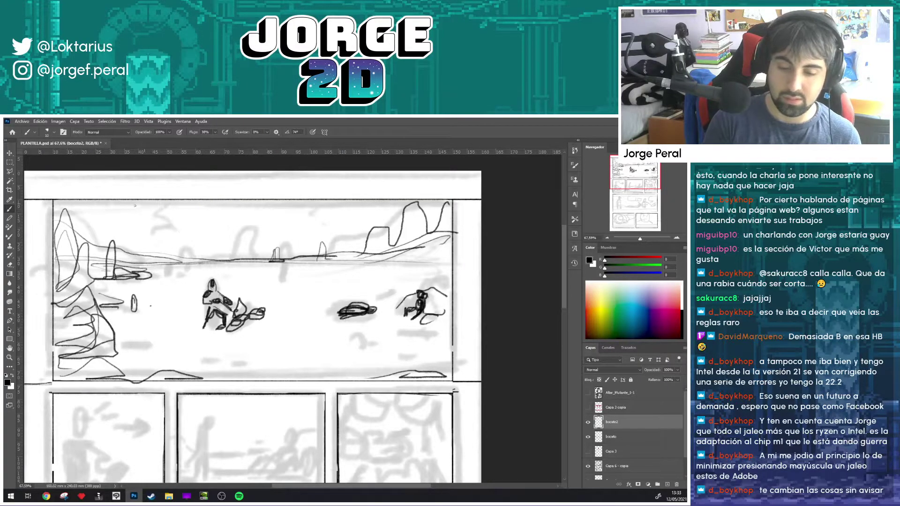
mouse_move(135, 205)
left_mouse_down()
mouse_move(149, 227)
mouse_move(143, 253)
left_mouse_up()
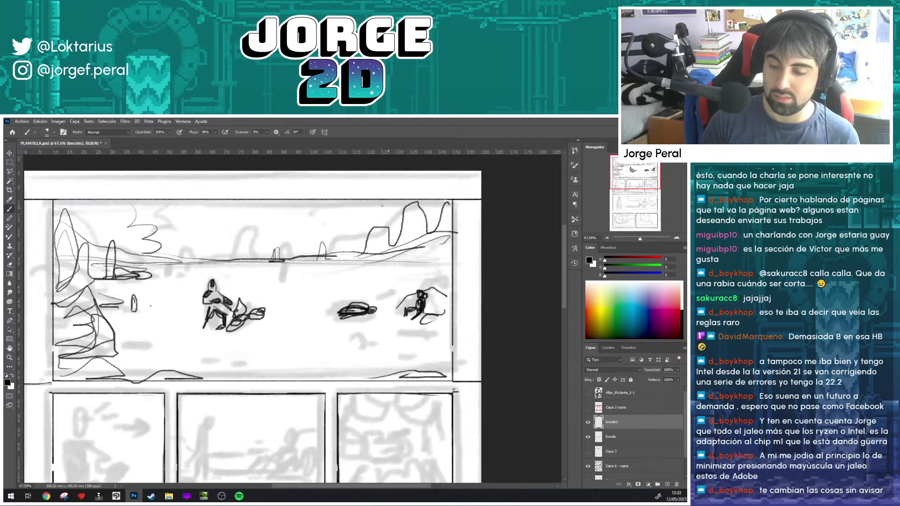
mouse_move(324, 209)
left_mouse_down()
mouse_move(309, 233)
mouse_move(292, 214)
left_mouse_up()
Step: Add thin horizontal streaks across the sky band near the horizon
scroll(327, 220, "down", 3)
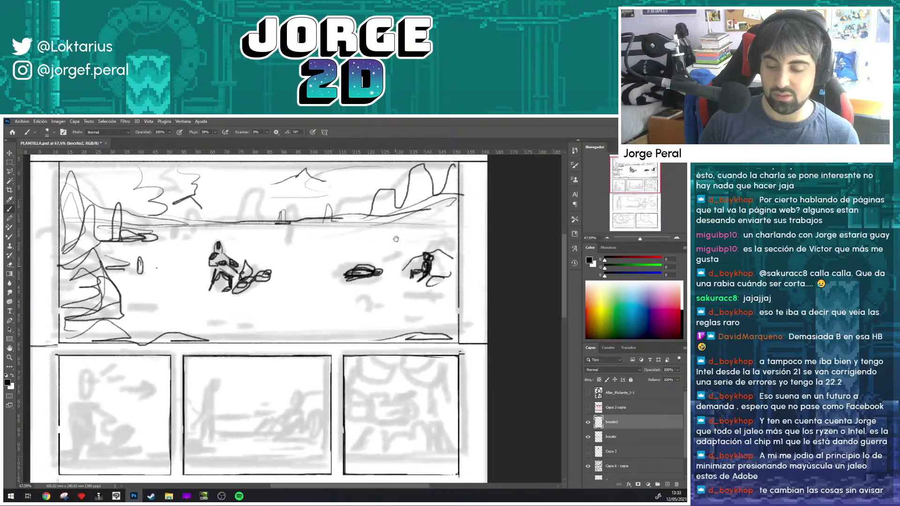
mouse_move(210, 219)
left_mouse_down()
mouse_move(451, 221)
mouse_move(225, 220)
left_mouse_up()
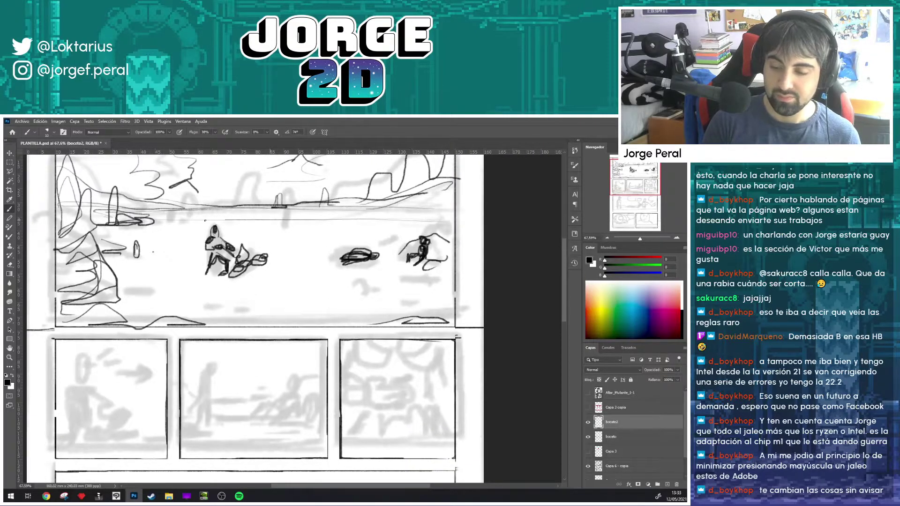
mouse_move(153, 216)
left_mouse_down()
mouse_move(440, 212)
mouse_move(419, 222)
mouse_move(441, 220)
left_mouse_up()
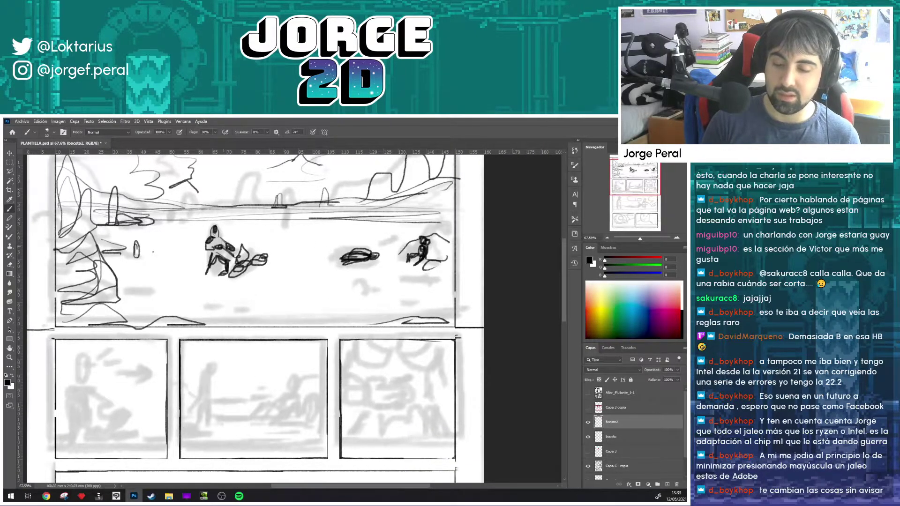
left_click_drag(141, 248, 202, 247)
Step: Scribble rock ovals and looping stones across the desert foreground
left_click_drag(136, 294, 216, 301)
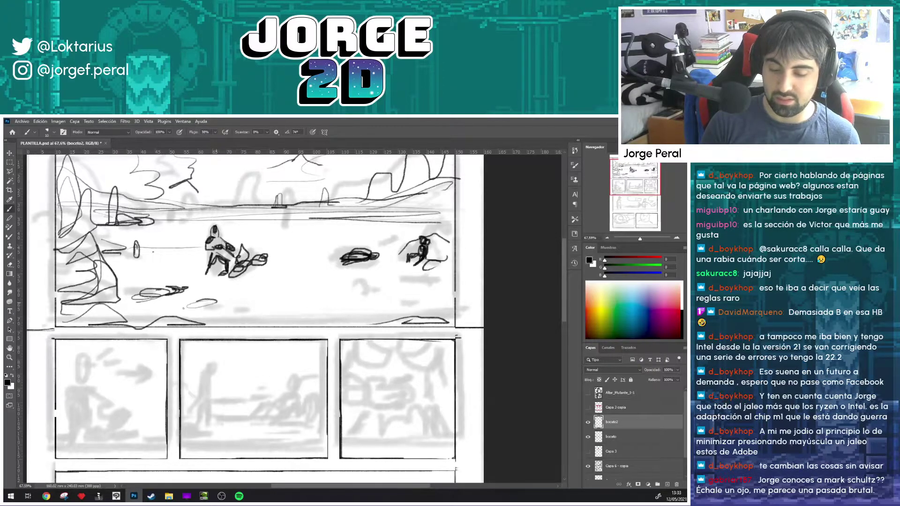
mouse_move(279, 310)
left_mouse_down()
mouse_move(257, 313)
mouse_move(280, 288)
left_mouse_up()
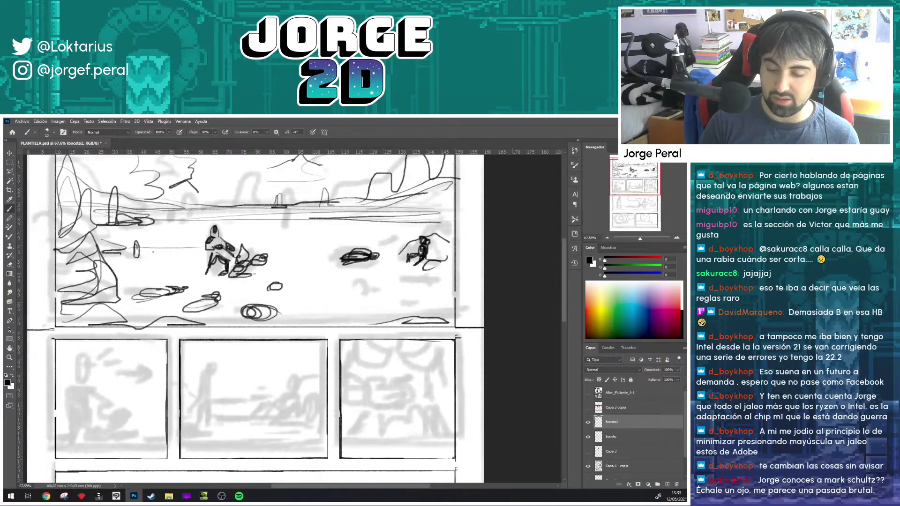
left_click_drag(141, 268, 156, 267)
mouse_move(399, 305)
left_mouse_down()
mouse_move(339, 305)
mouse_move(365, 316)
left_mouse_up()
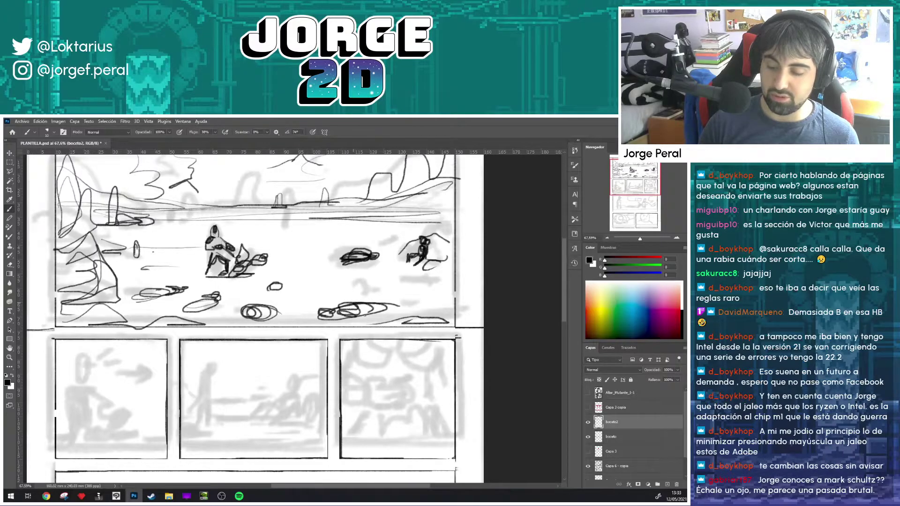
mouse_move(440, 290)
left_mouse_down()
mouse_move(328, 296)
mouse_move(356, 291)
left_mouse_up()
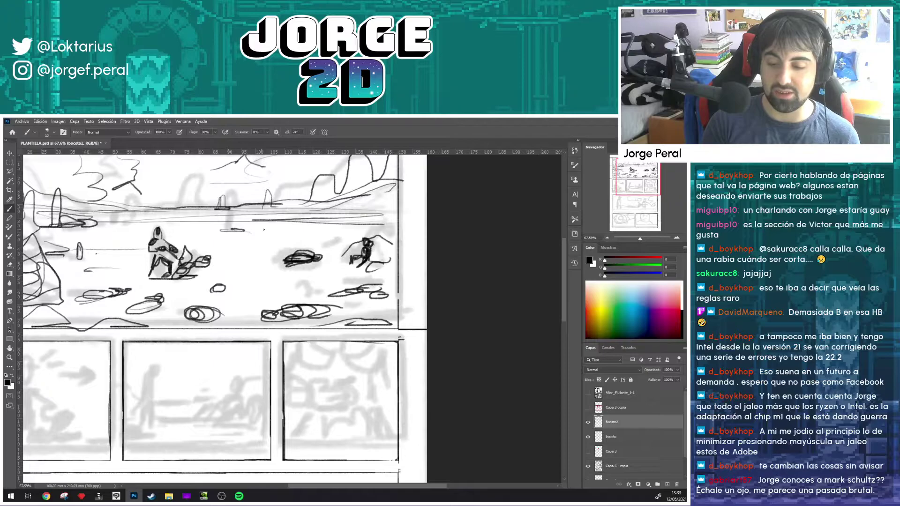
Step: Add rock strokes along the horizon and float the PLANTILLA.psd document window
mouse_move(306, 218)
left_mouse_down()
mouse_move(288, 204)
mouse_move(330, 220)
left_mouse_up()
left_click_drag(244, 229, 220, 230)
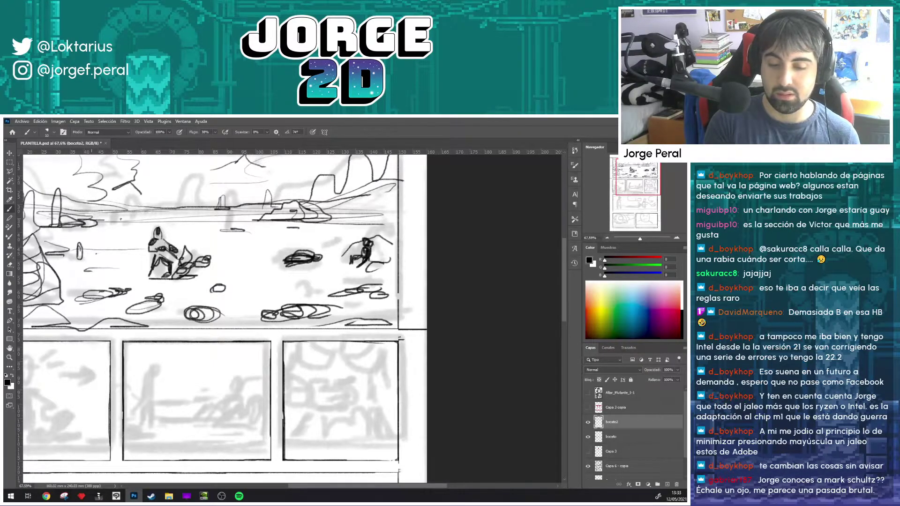
left_click_drag(121, 219, 94, 219)
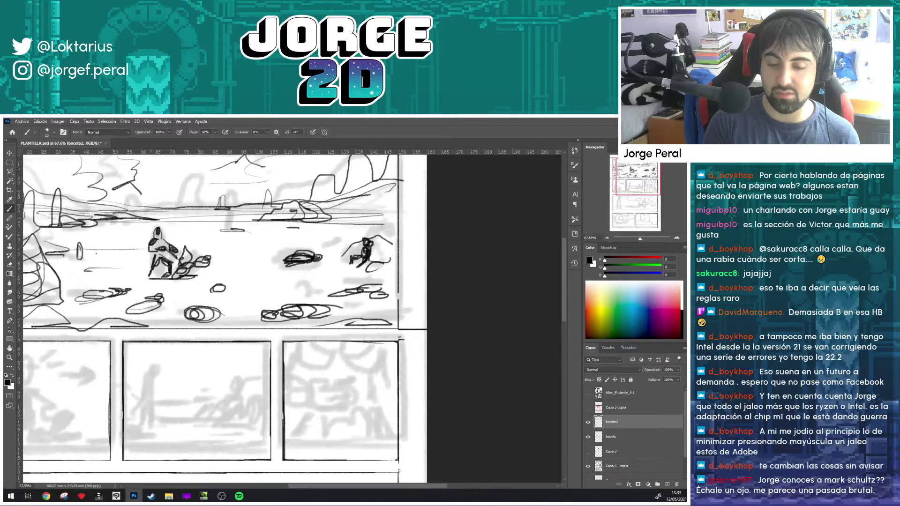
left_click_drag(129, 216, 259, 217)
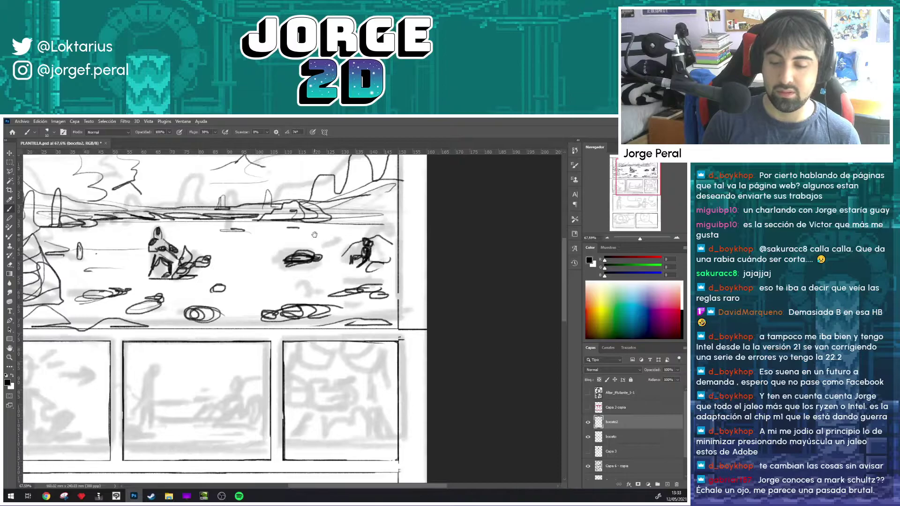
left_click_drag(314, 234, 399, 233)
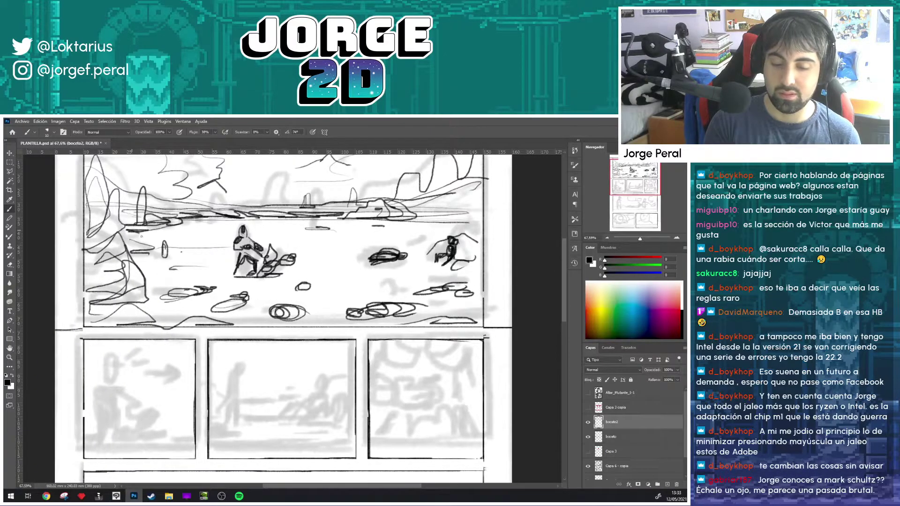
left_click_drag(141, 236, 121, 228)
left_click_drag(449, 225, 470, 225)
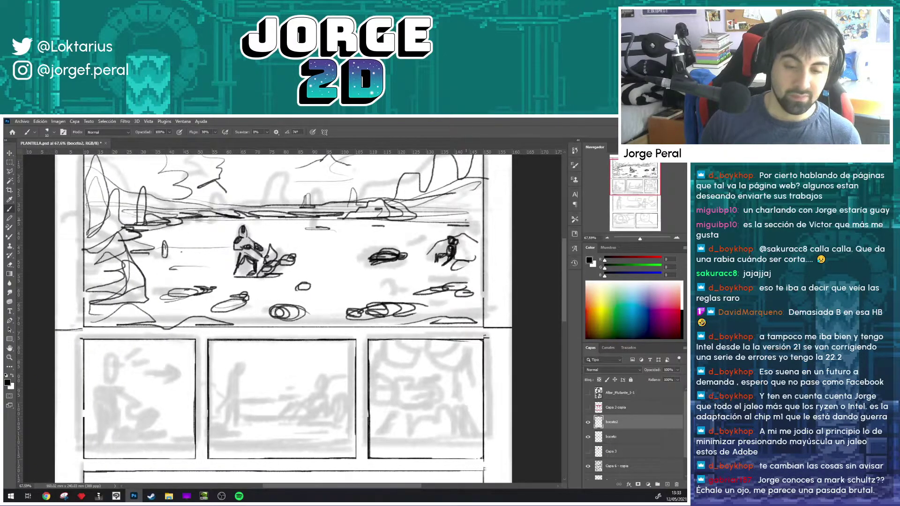
mouse_move(61, 143)
left_mouse_down()
mouse_move(279, 198)
mouse_move(249, 167)
left_mouse_up()
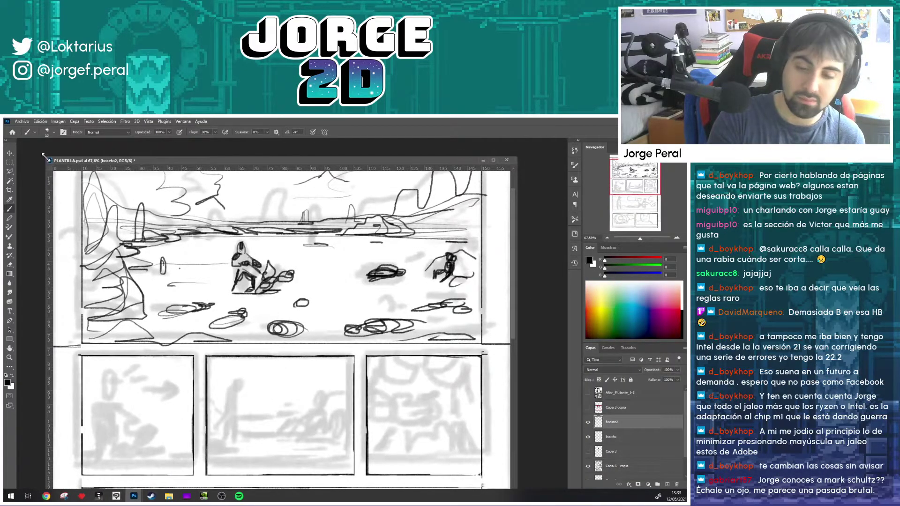
Step: Resize and reposition the floating template window, making it taller
left_click_drag(45, 158, 181, 155)
left_click_drag(387, 156, 423, 148)
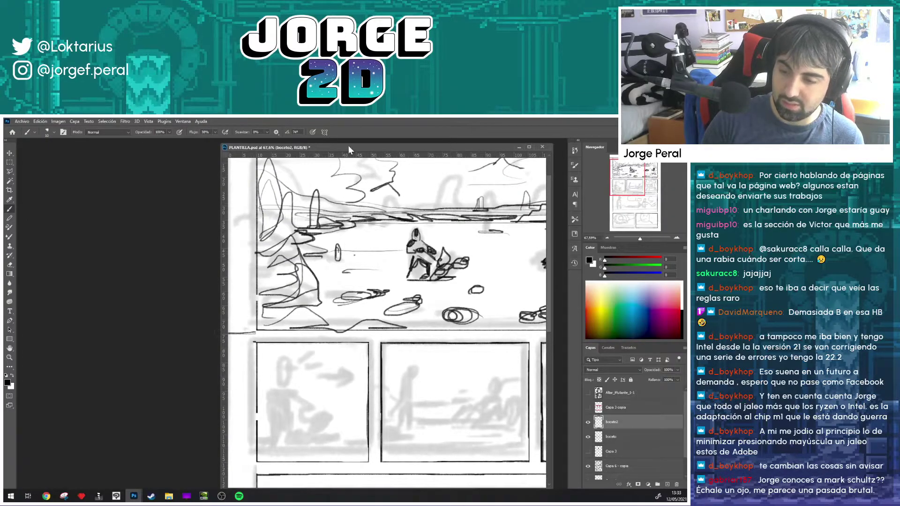
left_click_drag(348, 147, 365, 147)
left_click_drag(557, 466, 560, 485)
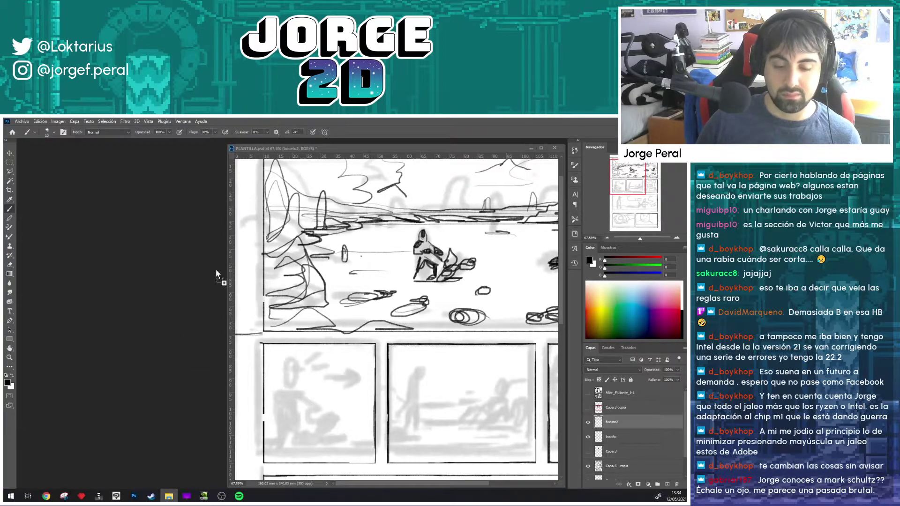
Step: Open Altar_Mutante_2.jpg beside the template, enlarged and framed on its volcano panel
left_click_drag(215, 270, 165, 266)
mouse_move(47, 144)
left_mouse_down()
mouse_move(45, 229)
mouse_move(86, 147)
left_mouse_up()
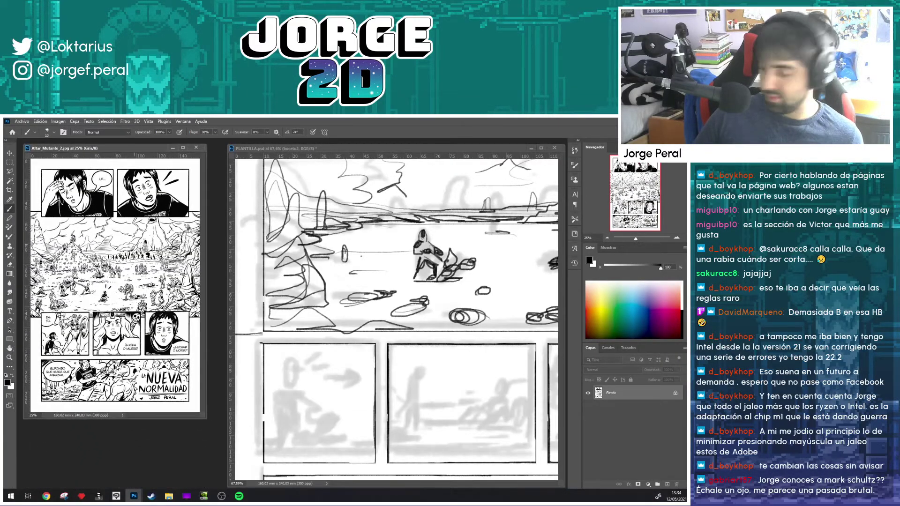
left_click_drag(206, 419, 229, 480)
scroll(182, 304, "up", 1)
scroll(182, 303, "up", 2)
scroll(182, 304, "up", 1)
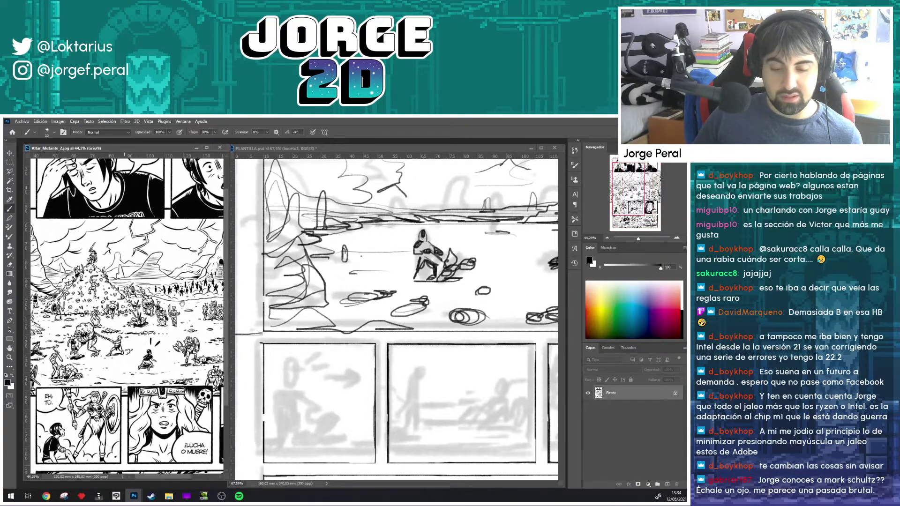
left_click_drag(182, 304, 124, 314)
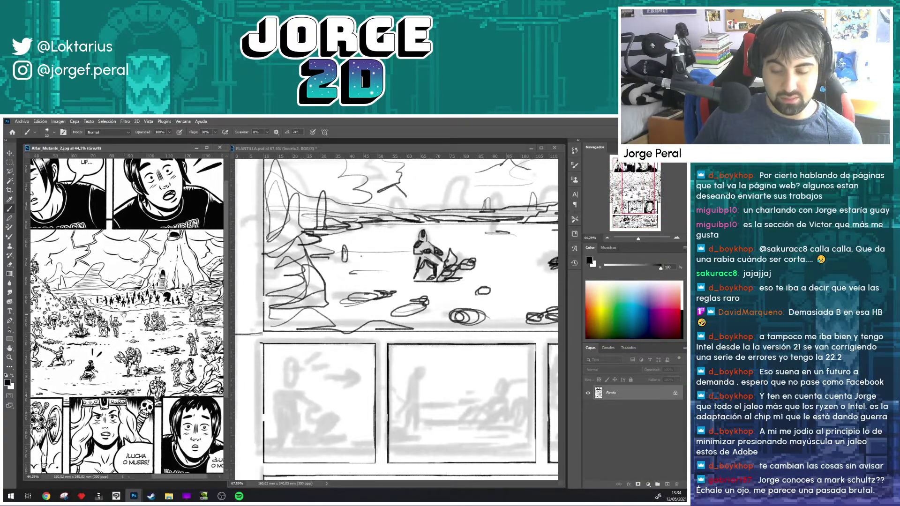
scroll(123, 314, "down", 1)
scroll(124, 311, "down", 1)
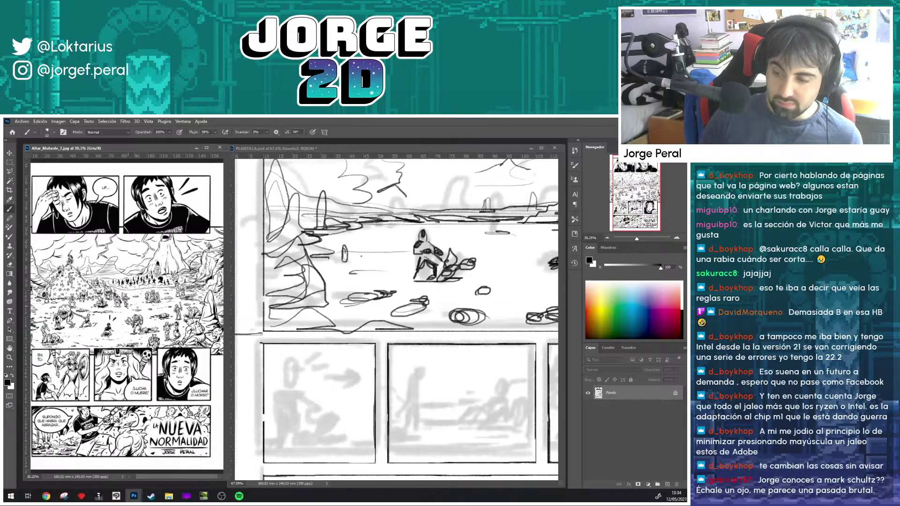
Step: Add a line by the mountains, a shadow oval, darker right figure and ground rocks
left_click(539, 243)
left_click_drag(539, 244, 453, 274)
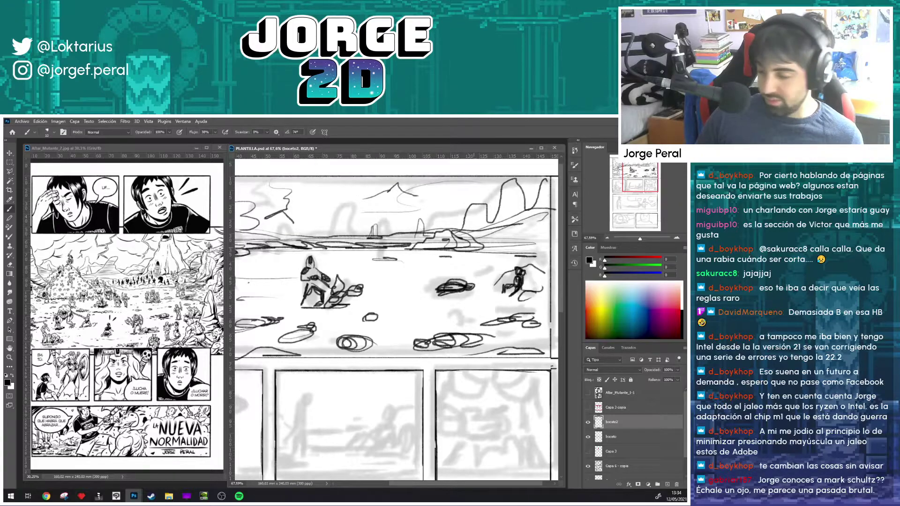
left_click_drag(420, 227, 399, 238)
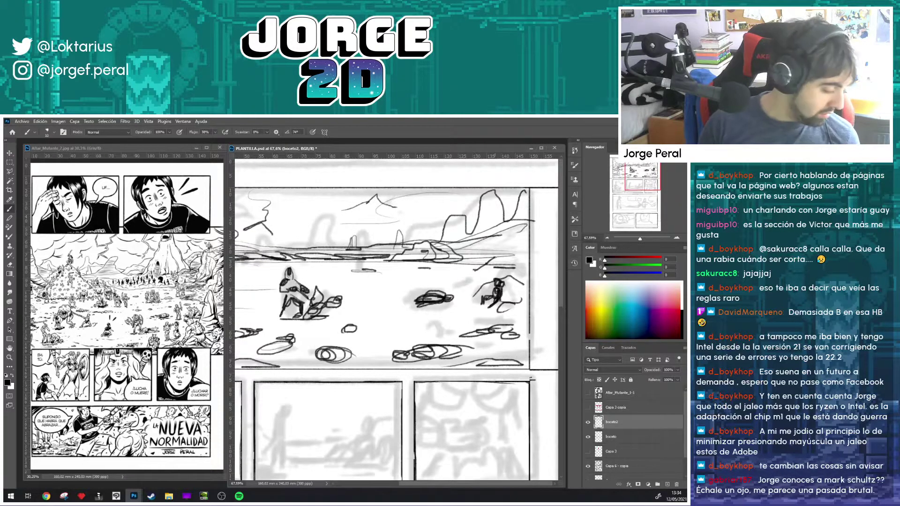
left_click_drag(488, 262, 527, 243)
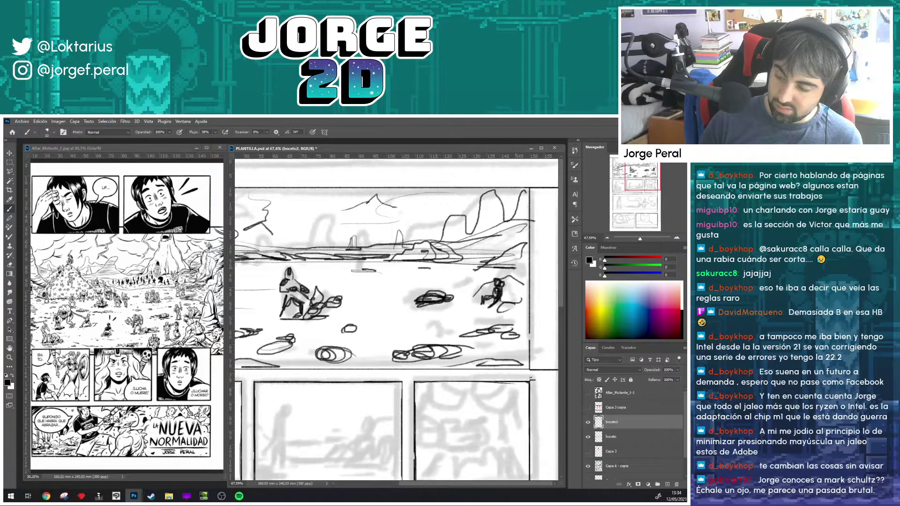
left_click_drag(402, 313, 402, 293)
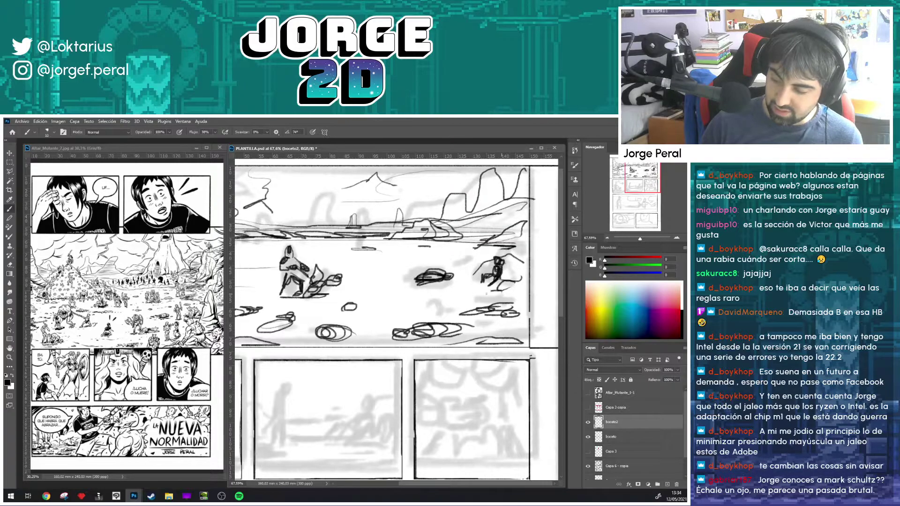
left_click_drag(486, 294, 480, 294)
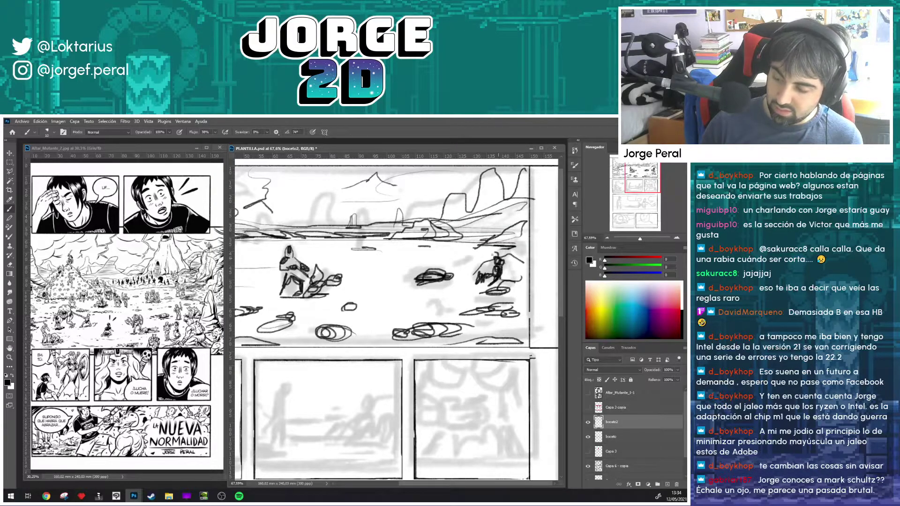
left_click_drag(491, 258, 472, 272)
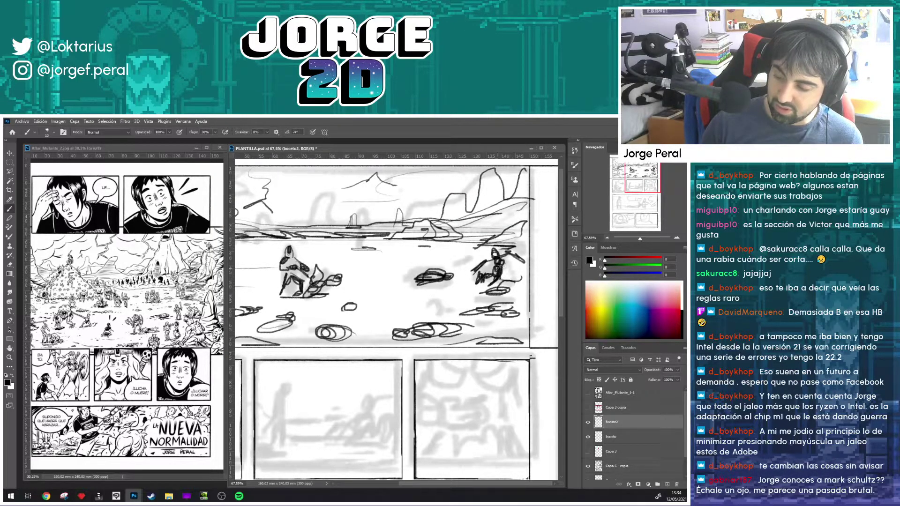
left_click_drag(414, 253, 458, 249)
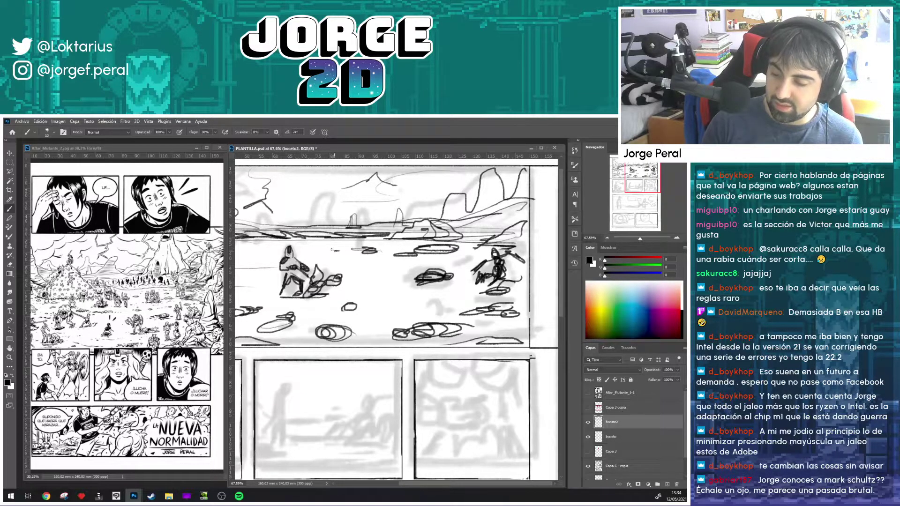
left_click_drag(331, 249, 394, 250)
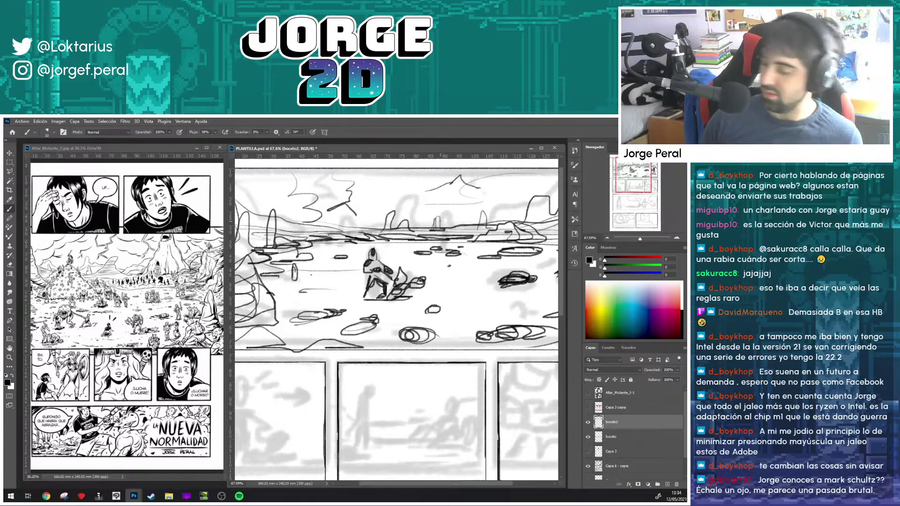
Step: Hide the grey 'Capa 6 - copia' sketch layer and zoom to about 50%
left_click(588, 466)
scroll(407, 293, "down", 3)
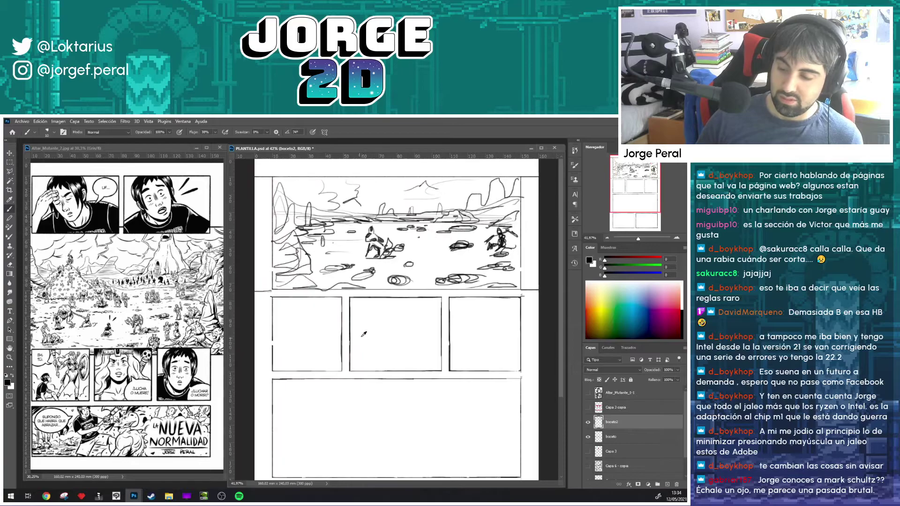
scroll(442, 268, "up", 2)
scroll(442, 267, "up", 2)
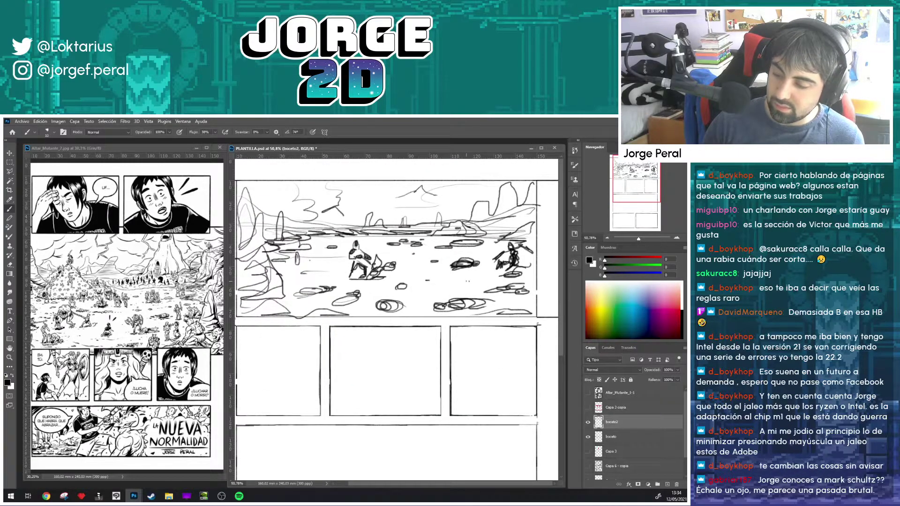
Step: Brush extra ground lines, rock outline detail and lower-edge strokes into the desert panel
left_click_drag(447, 291, 316, 299)
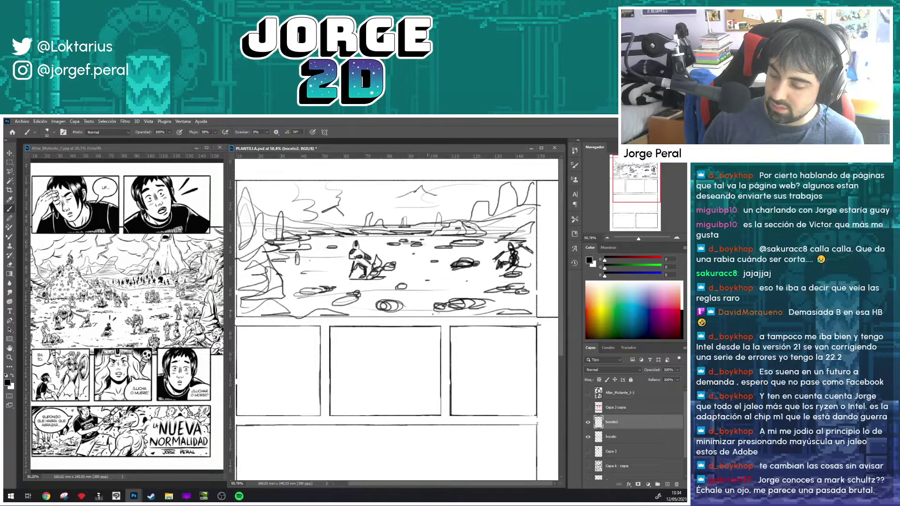
left_click_drag(433, 313, 288, 305)
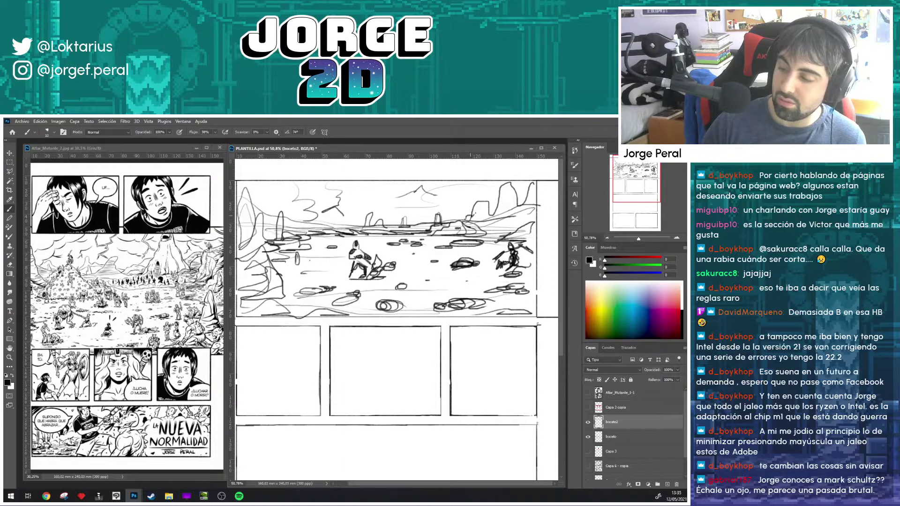
left_click_drag(510, 184, 520, 209)
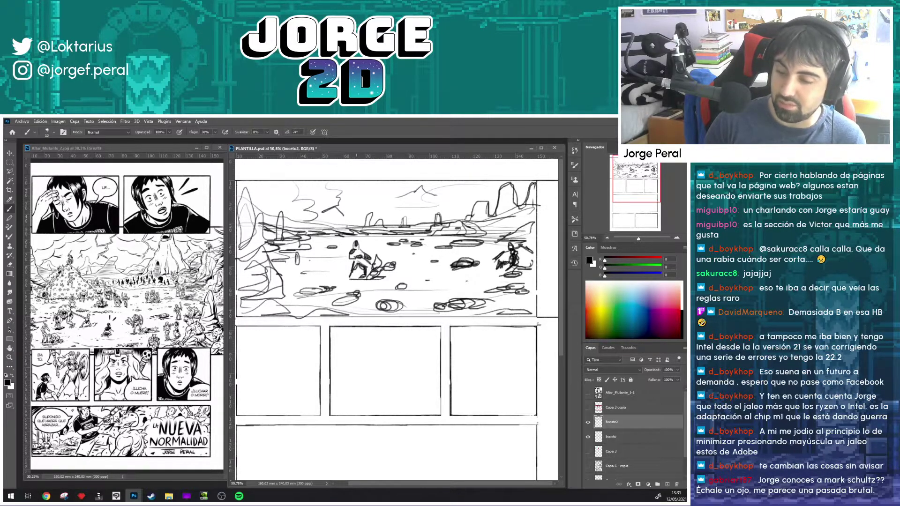
left_click_drag(400, 272, 400, 239)
left_click_drag(274, 276, 261, 272)
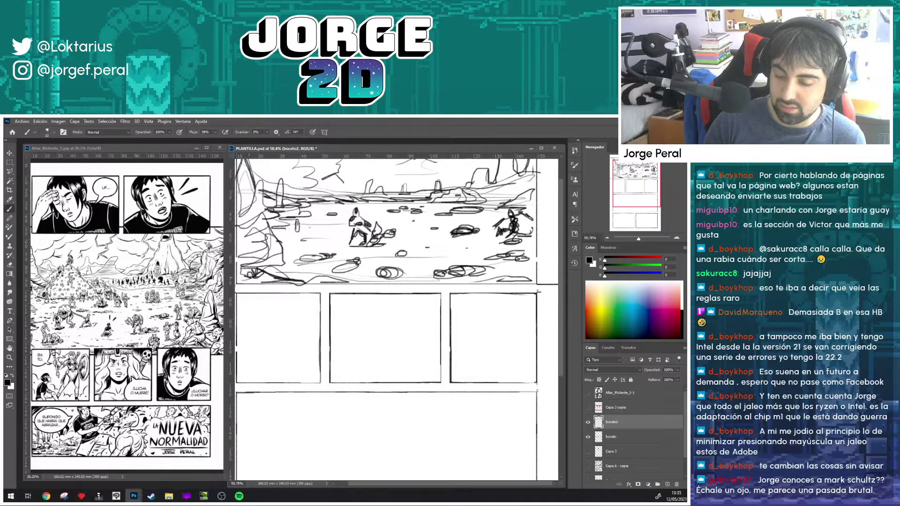
left_click_drag(263, 281, 245, 272)
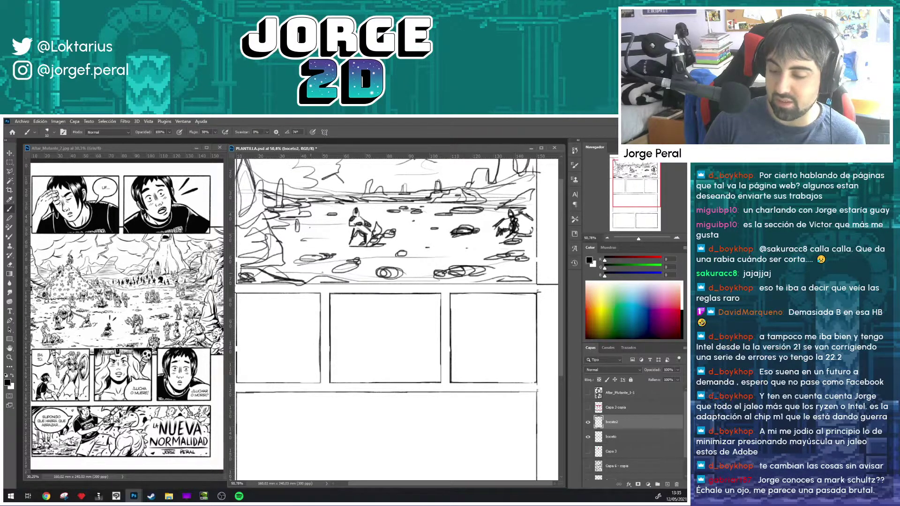
left_click_drag(498, 277, 533, 276)
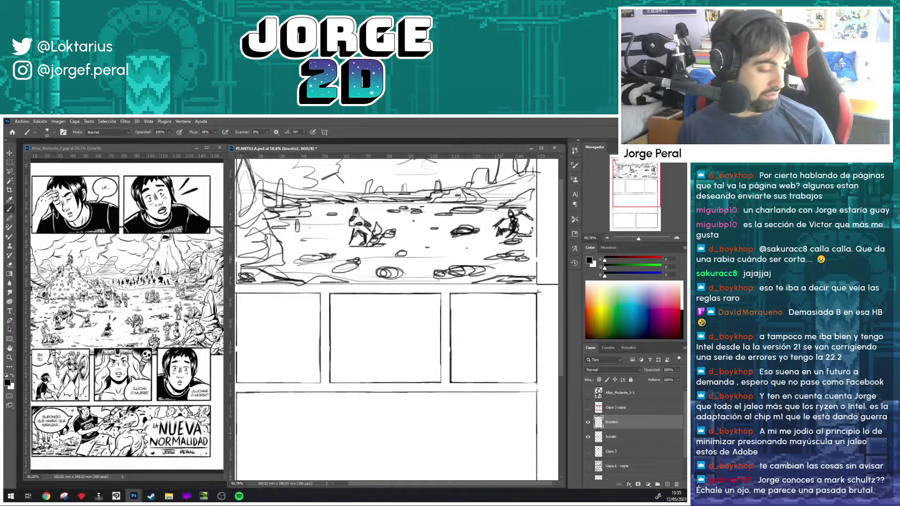
left_click_drag(317, 220, 283, 213)
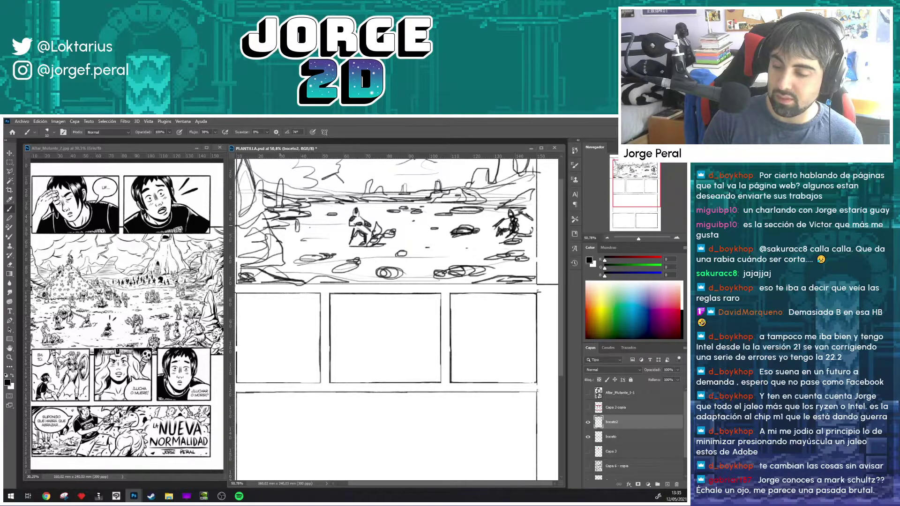
scroll(424, 254, "up", 2)
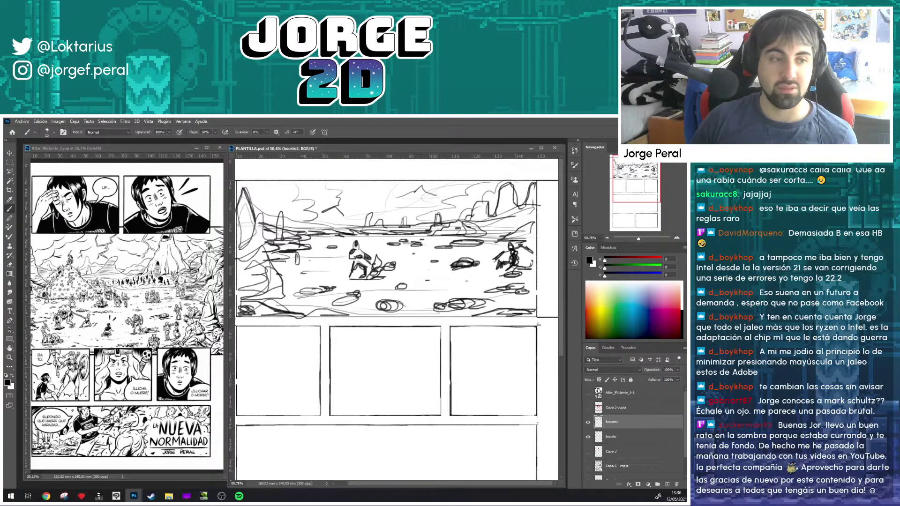
Step: Run a Google image search in the browser for 'mark schulz comic'
left_click(46, 496)
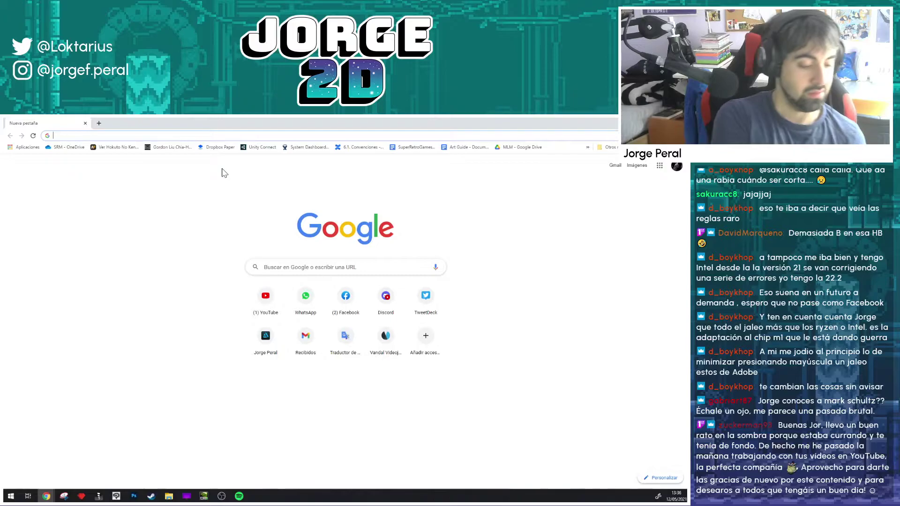
type("mark schulz")
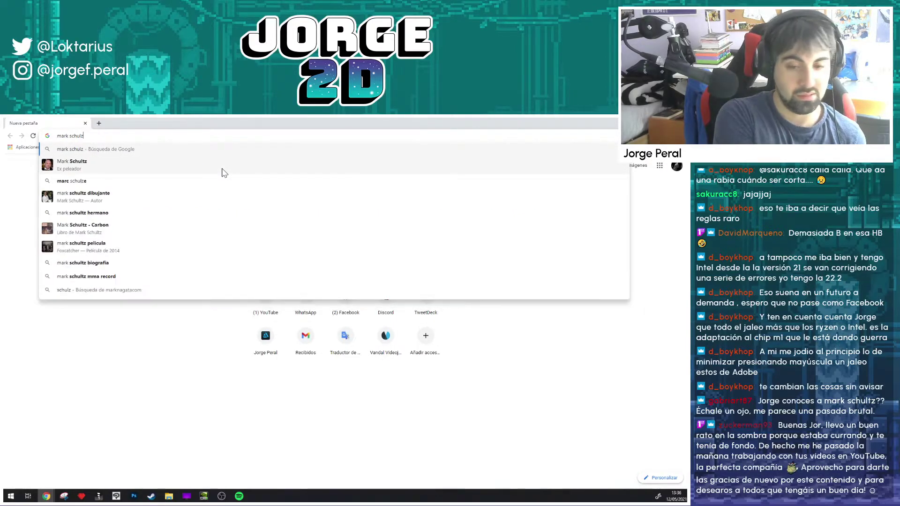
key("Return")
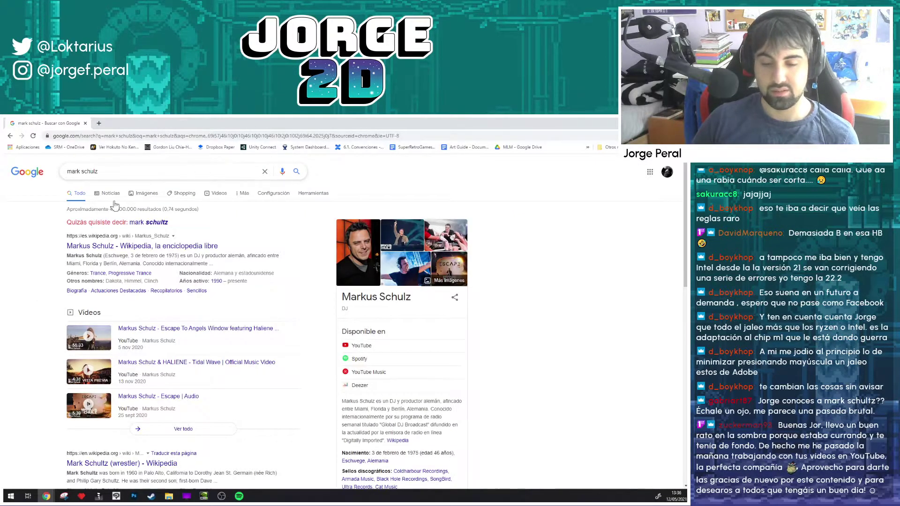
left_click(144, 194)
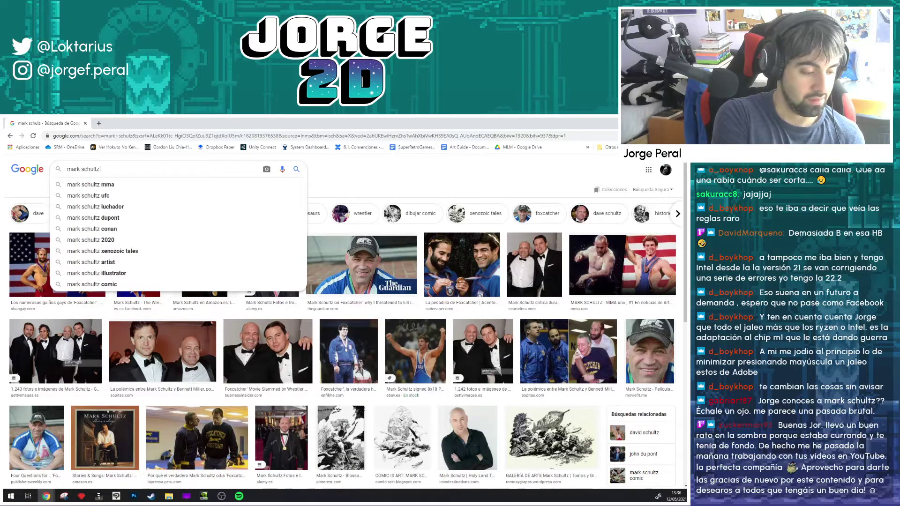
type("ci")
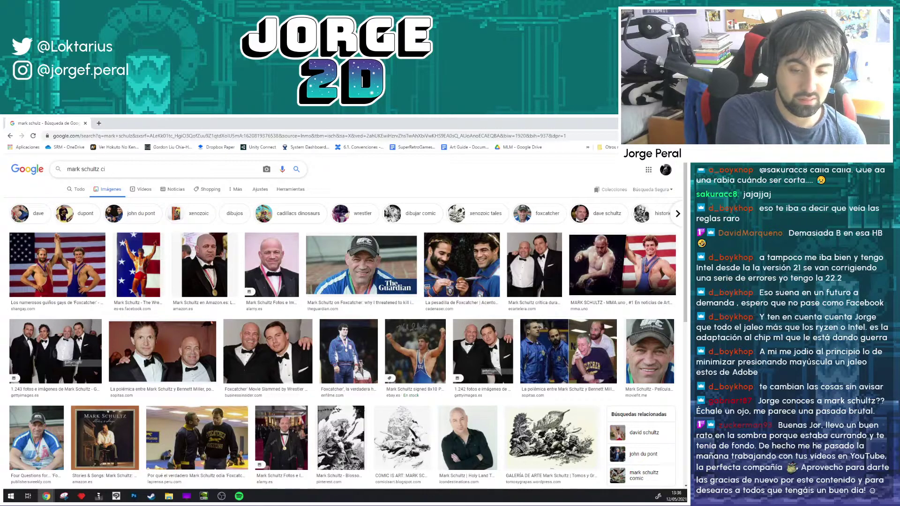
key("BackSpace")
type("omic")
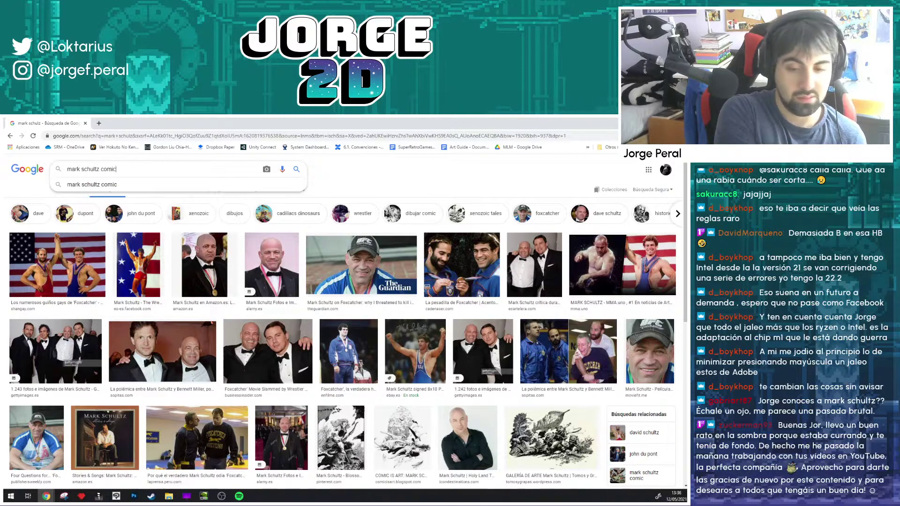
key("Return")
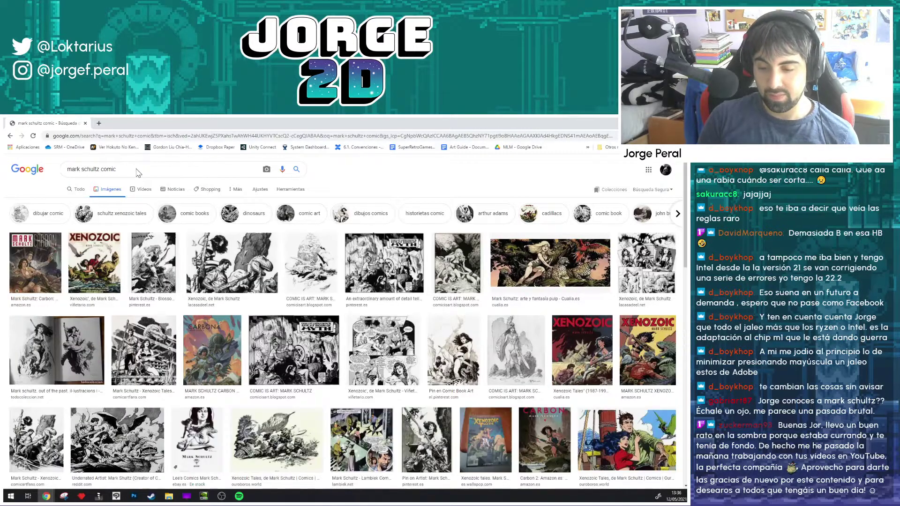
Step: Preview the Blossom, Xenozoic, Myth and Underrated Artist reference images enlarged
key("Return")
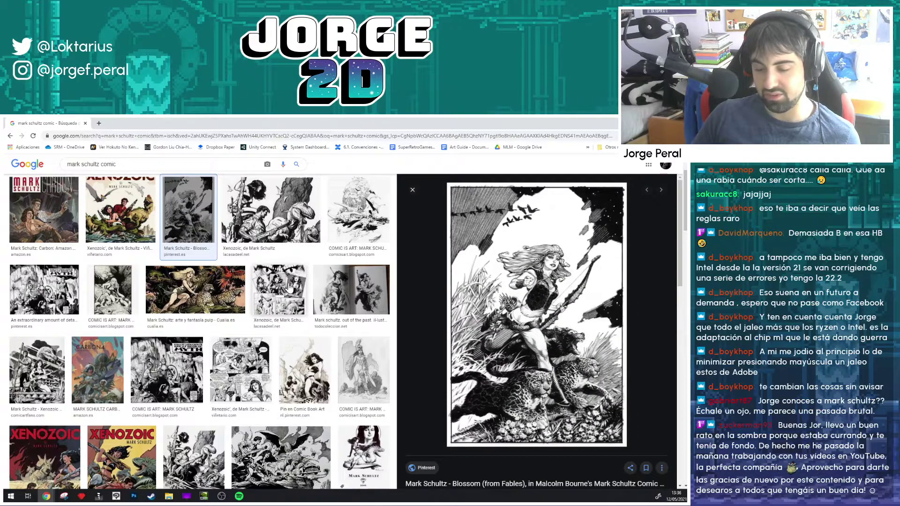
left_click(287, 309)
left_click(261, 366)
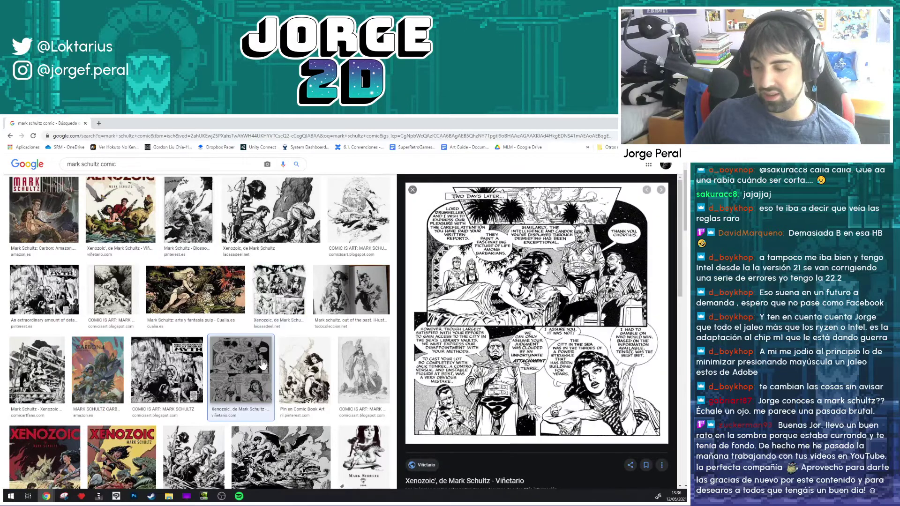
left_click(150, 214)
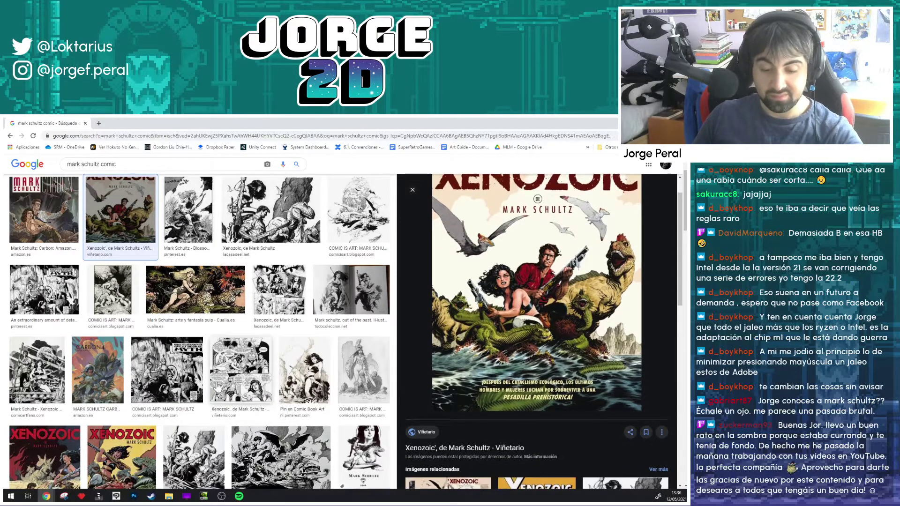
scroll(172, 313, "down", 2)
left_click(171, 313)
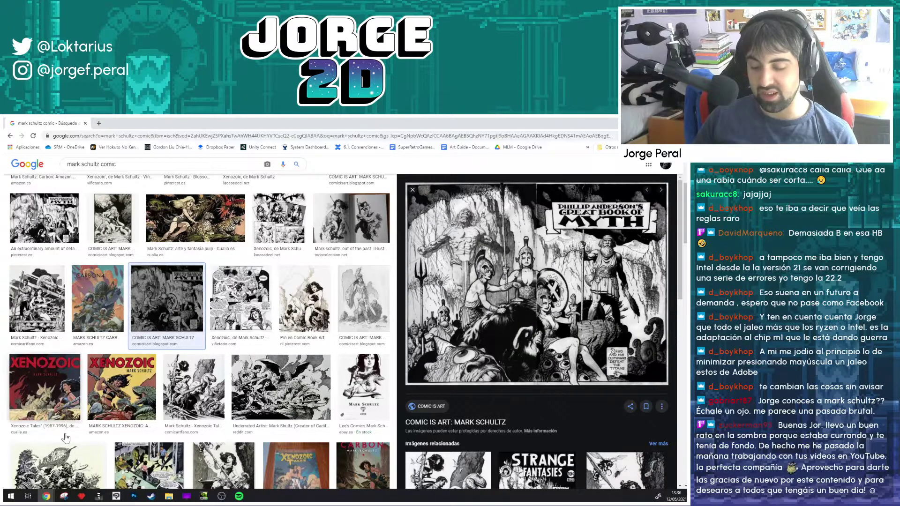
left_click(308, 379)
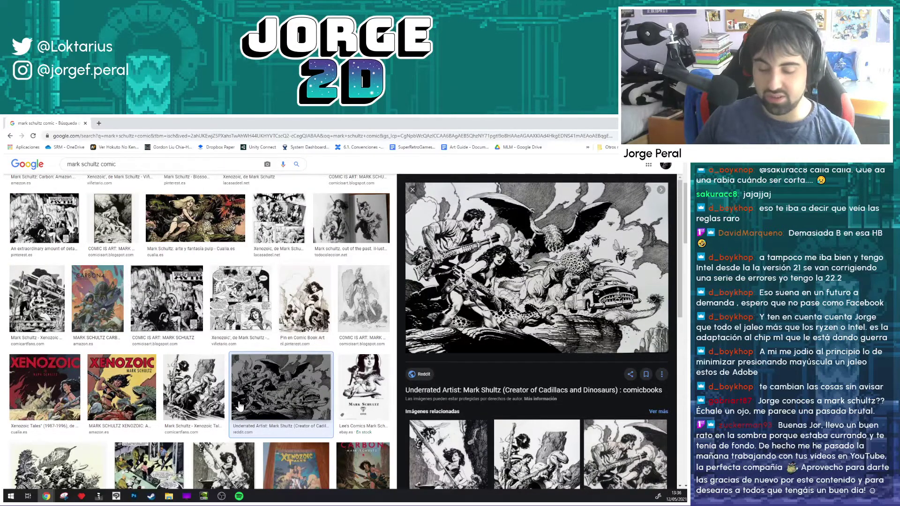
left_click(211, 392)
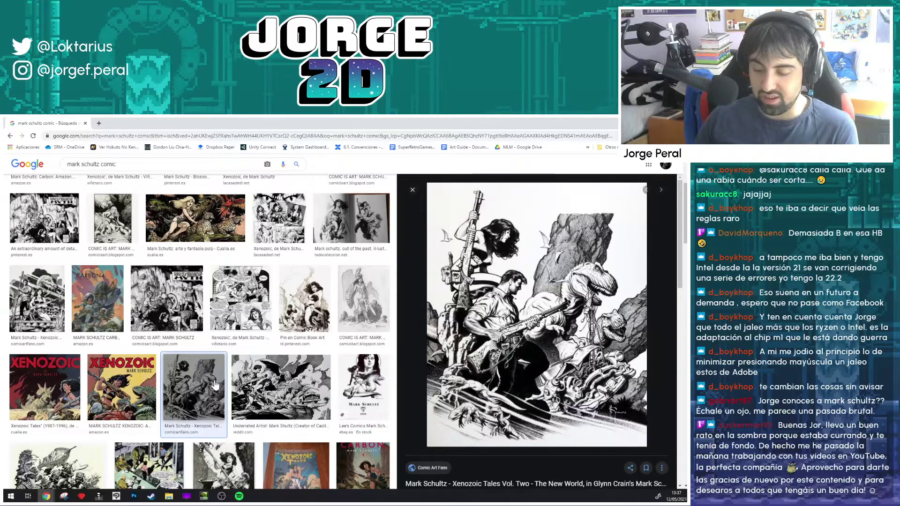
Step: Preview the warrior-woman sketch, a Xenozoic Tales page and Buzz Comics pencils, then return to Photoshop
scroll(290, 346, "down", 5)
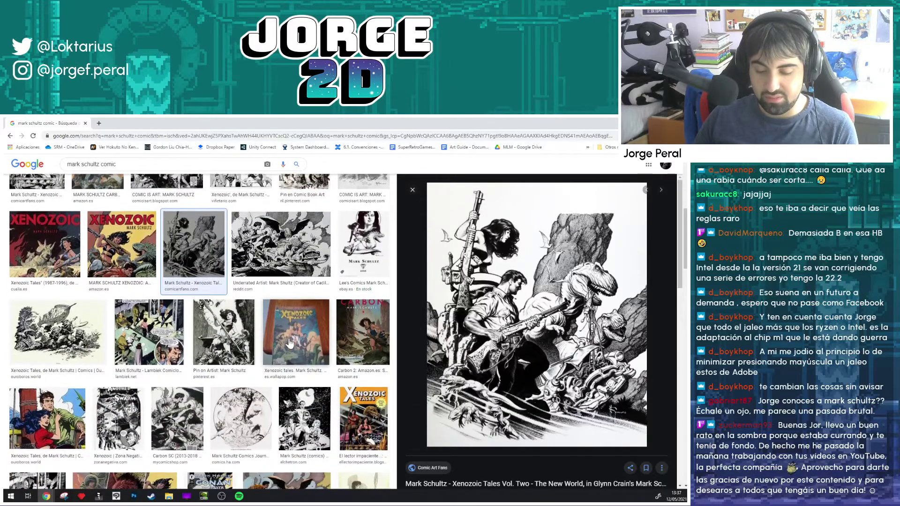
scroll(288, 341, "down", 1)
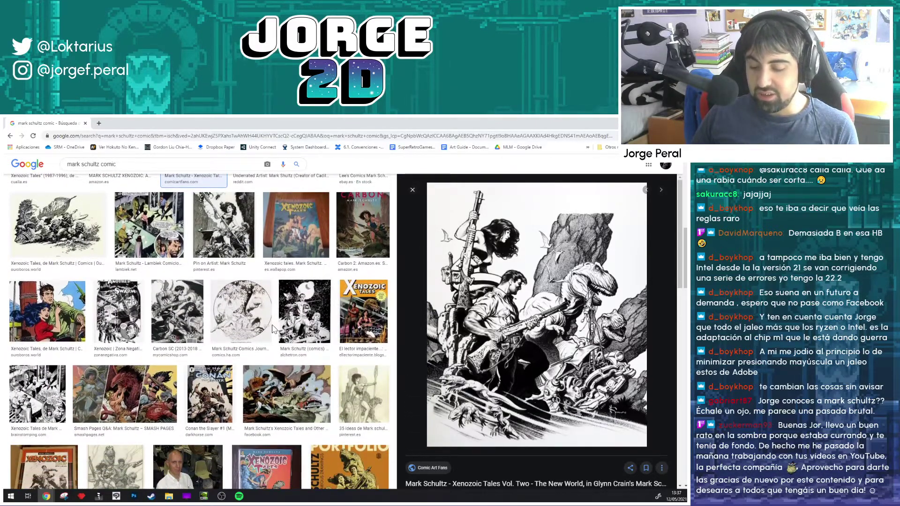
scroll(290, 339, "down", 1)
left_click(355, 360)
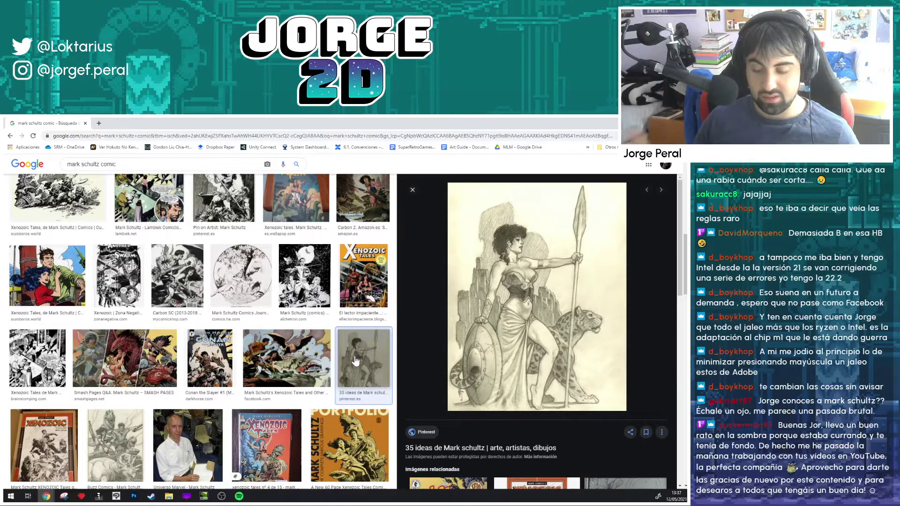
left_click(29, 360)
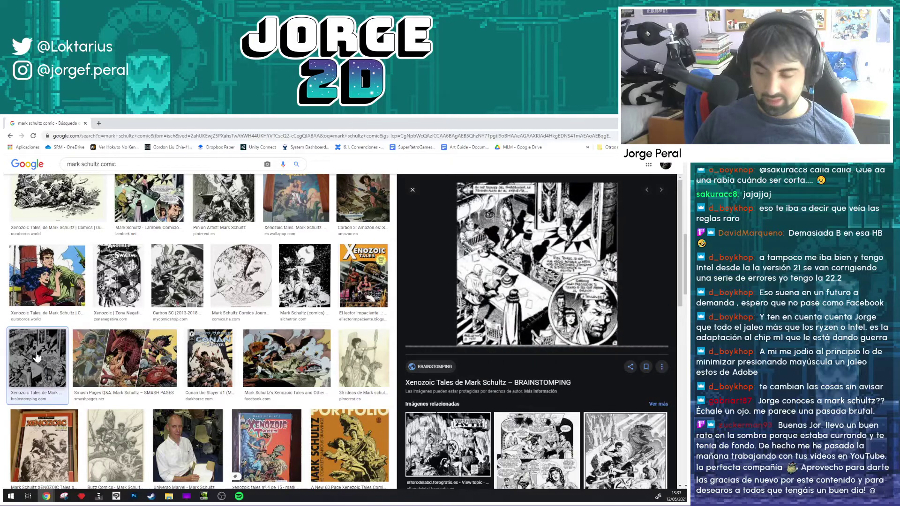
left_click(118, 440)
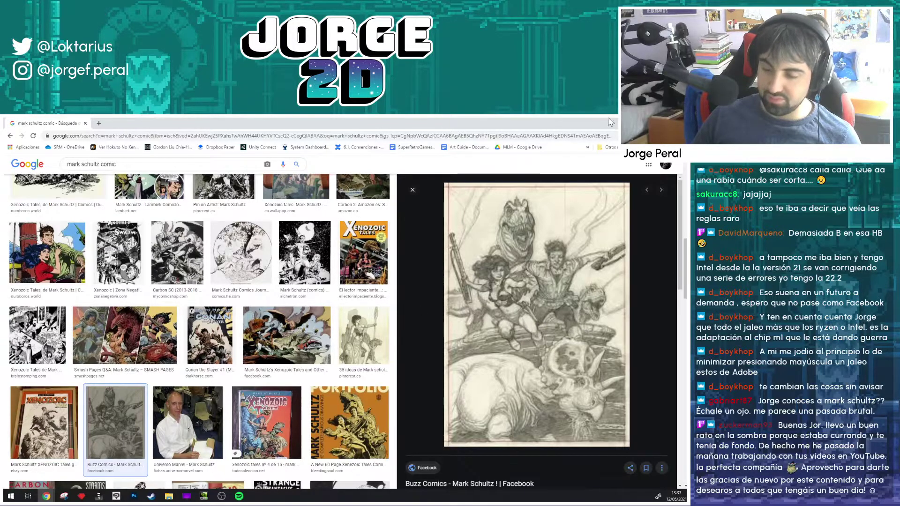
key("alt+Tab")
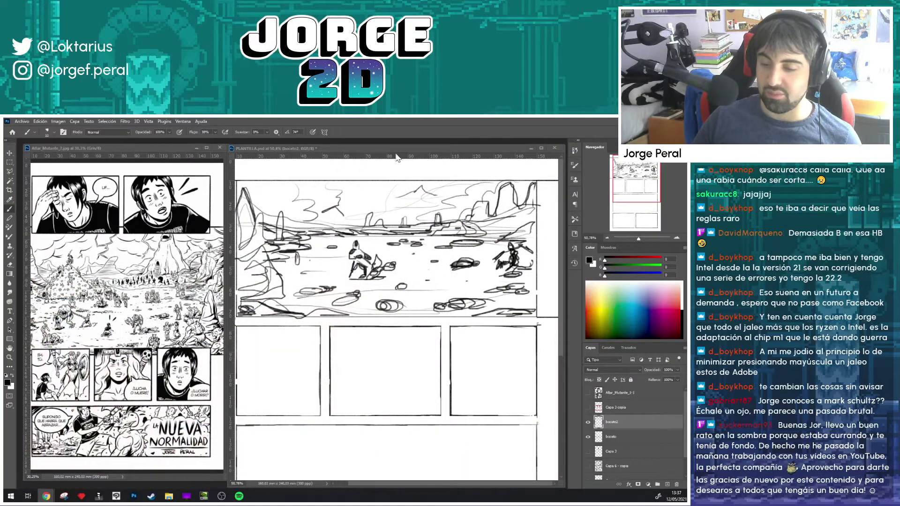
left_click(388, 149)
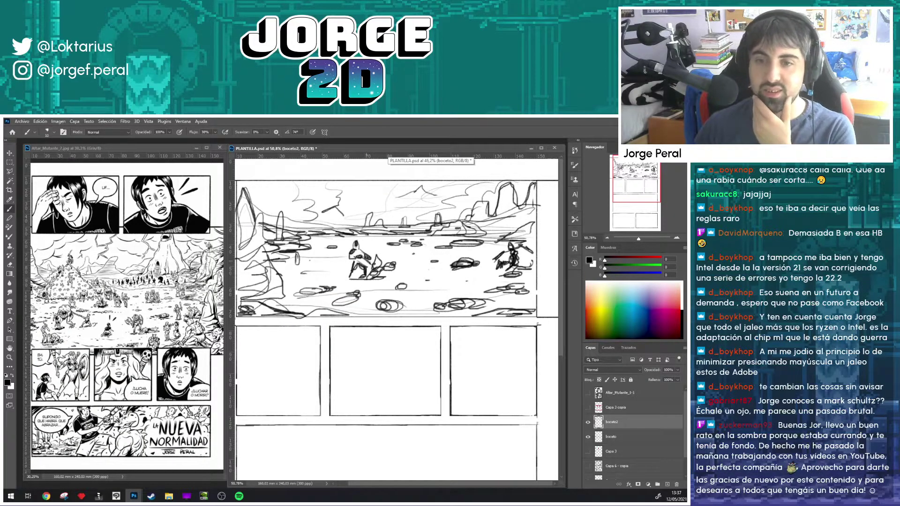
key("alt+Tab")
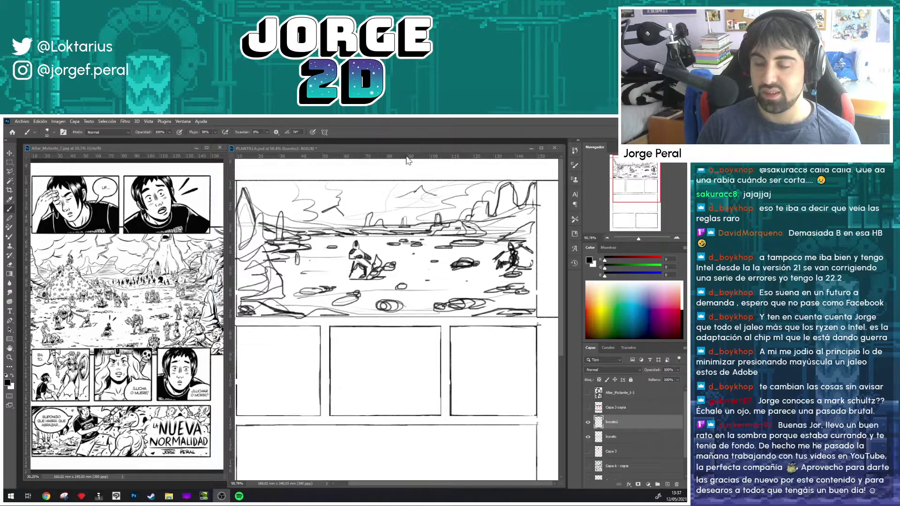
key("alt+Tab")
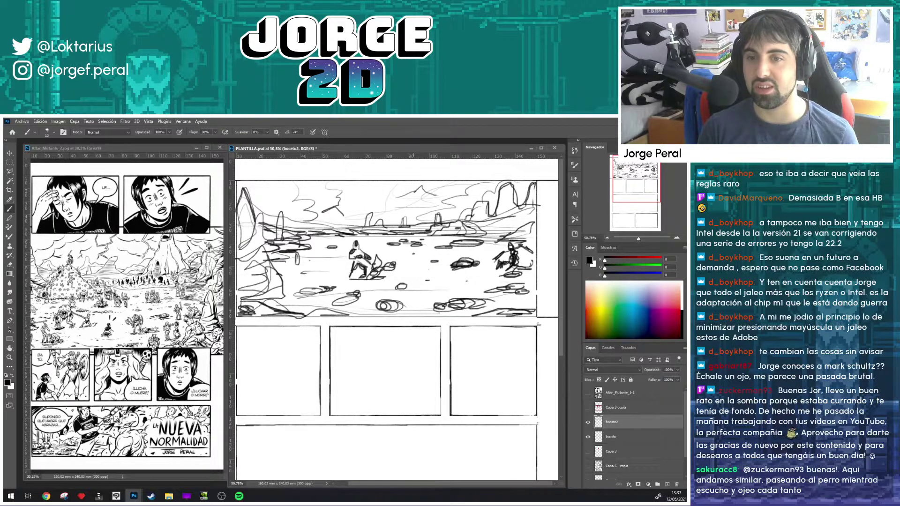
left_click_drag(410, 280, 430, 234)
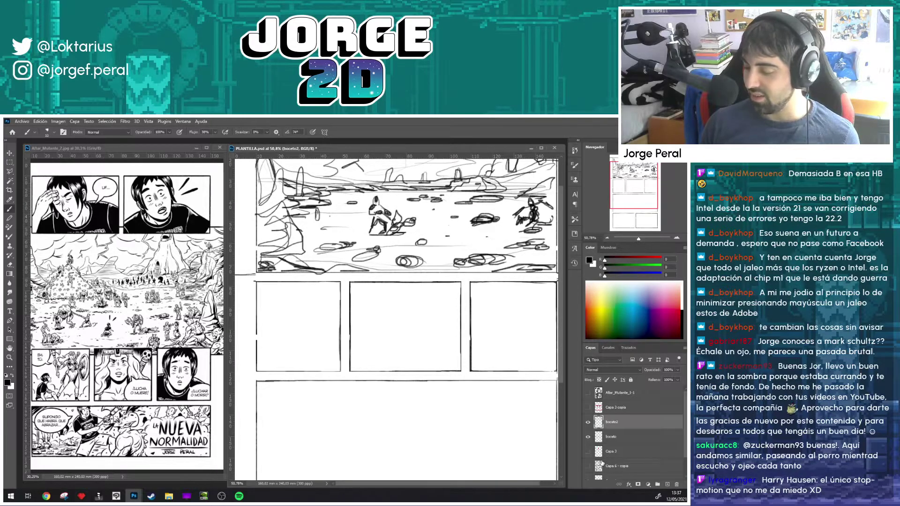
Step: Show the grey 'Capa 6 - copia' rough and sketch a dark figure in the first small panel
left_click(588, 467)
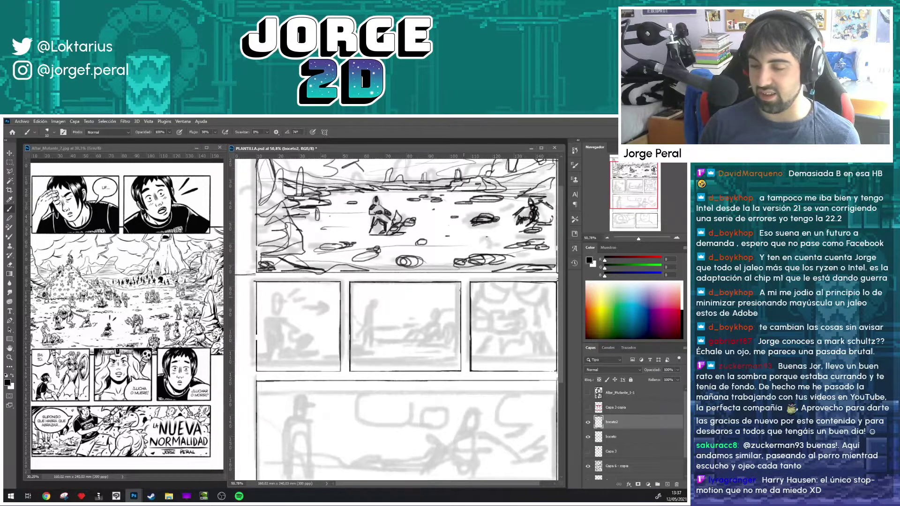
left_click_drag(412, 267, 355, 246)
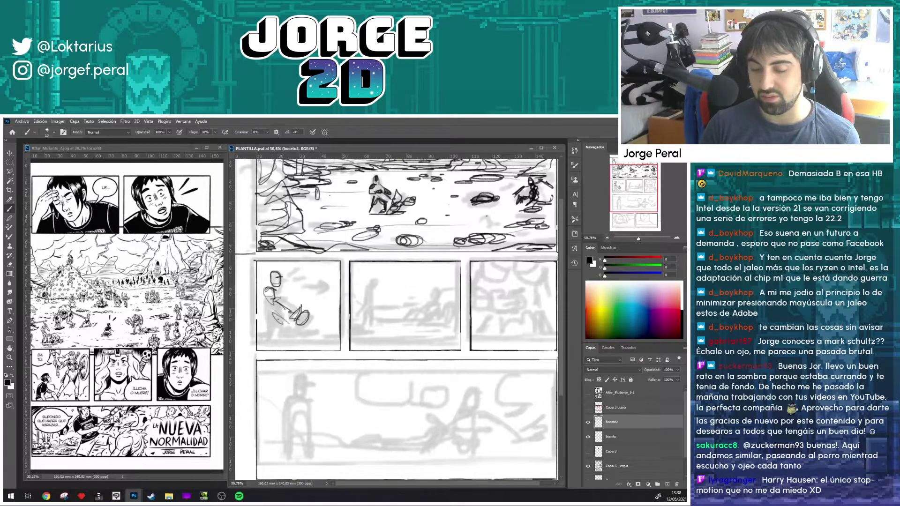
mouse_move(282, 317)
left_mouse_down()
mouse_move(292, 329)
mouse_move(293, 321)
mouse_move(267, 316)
mouse_move(295, 333)
mouse_move(283, 342)
mouse_move(311, 335)
mouse_move(313, 347)
mouse_move(334, 336)
mouse_move(315, 340)
left_mouse_up()
key("ctrl+z")
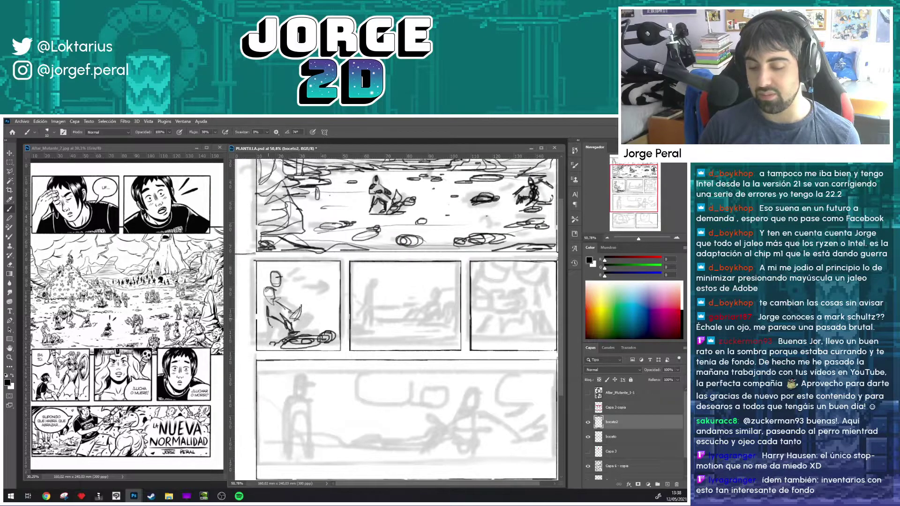
left_click_drag(270, 325, 276, 340)
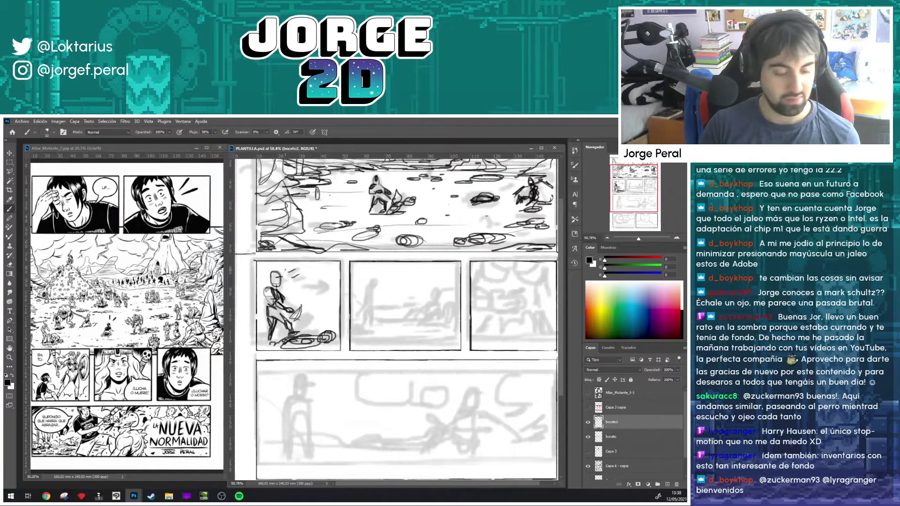
Step: Marquee-select the figure's head and scale it down to 94.25% with Free Transform
key("m")
left_click_drag(268, 267, 287, 285)
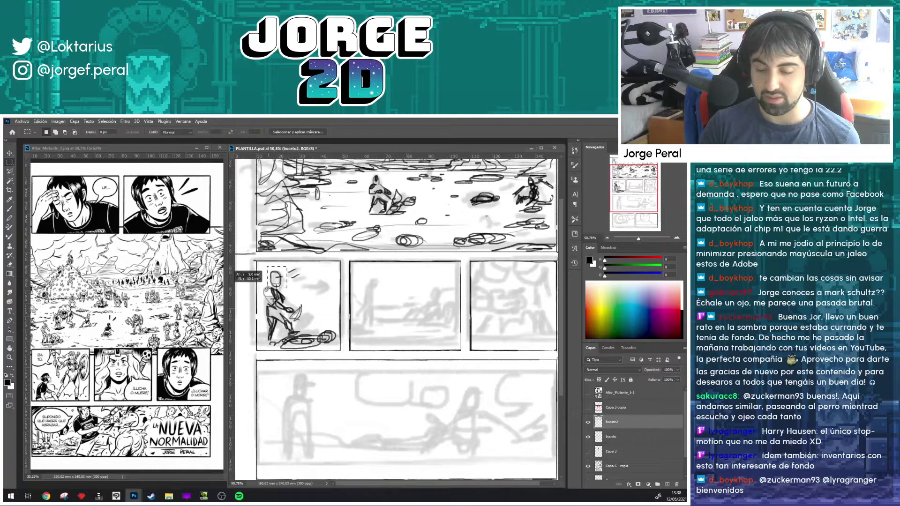
key("ctrl+t")
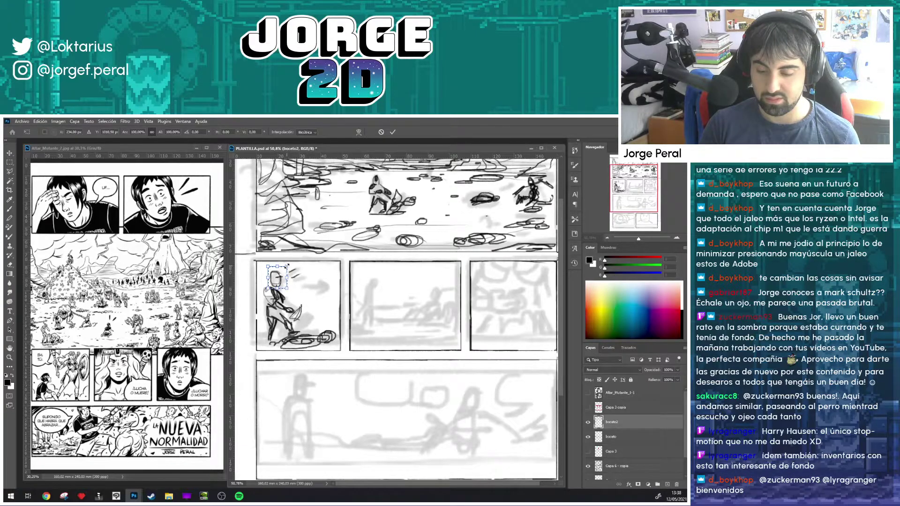
right_click(281, 271)
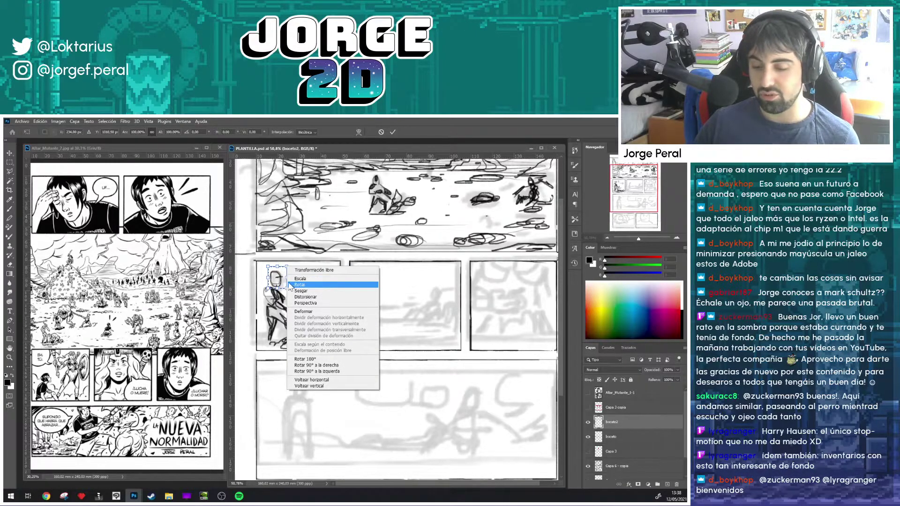
left_click(278, 275)
left_click_drag(288, 265, 287, 269)
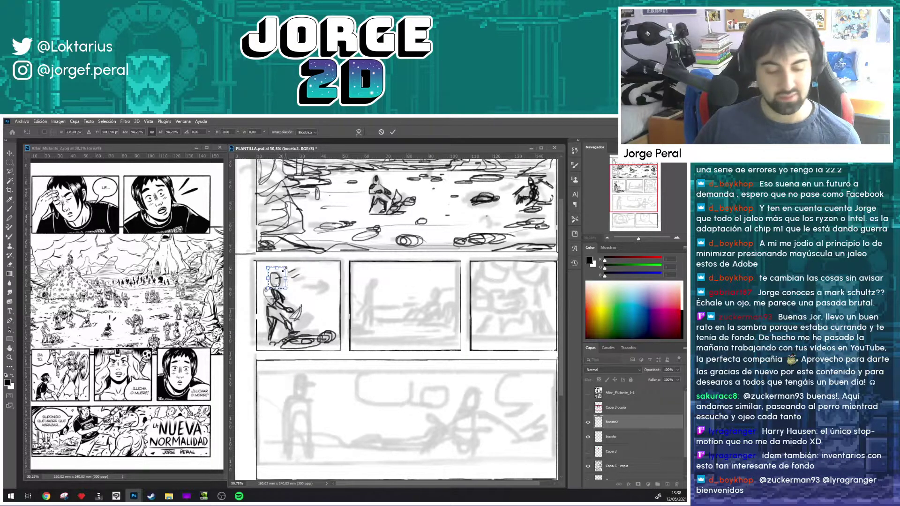
key("Return")
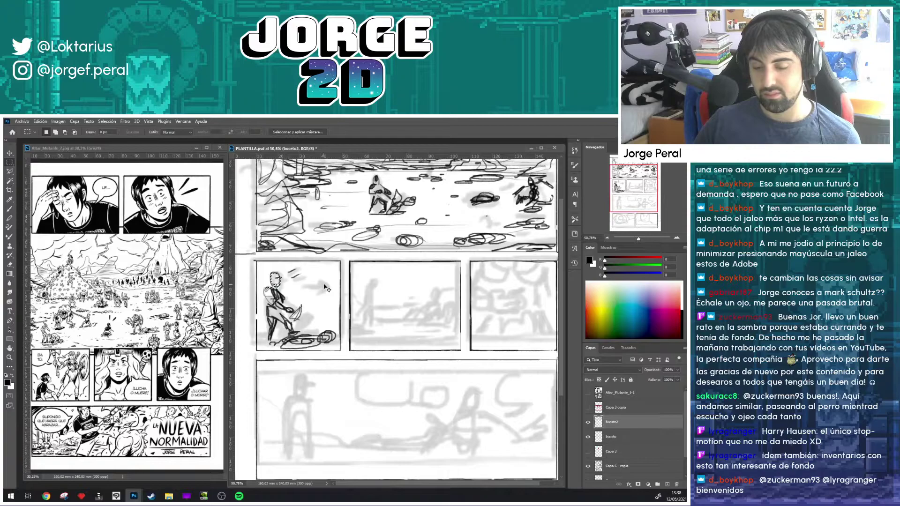
Step: Deselect the head and clean up the extra scribbled ovals on it with the brush
key("ctrl+d")
key("b")
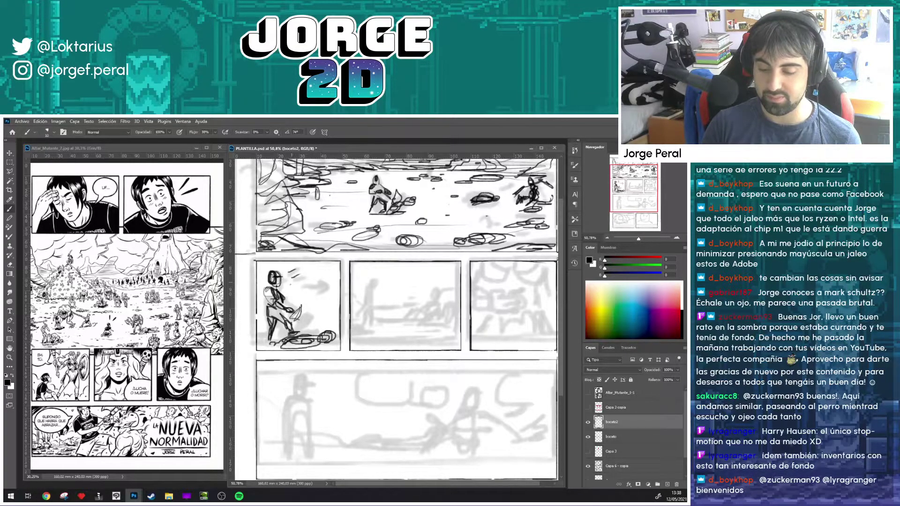
left_click_drag(284, 280, 277, 279)
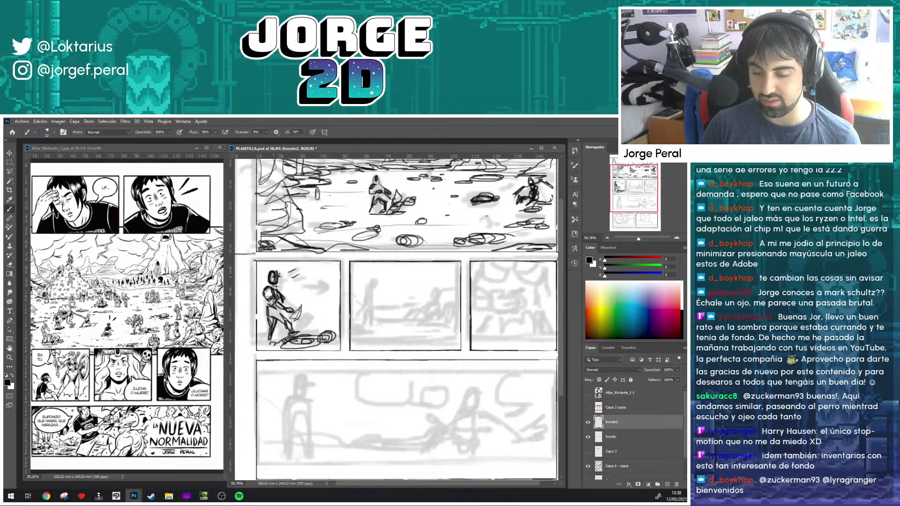
mouse_move(331, 326)
left_mouse_down()
mouse_move(311, 305)
mouse_move(287, 310)
mouse_move(280, 326)
left_mouse_up()
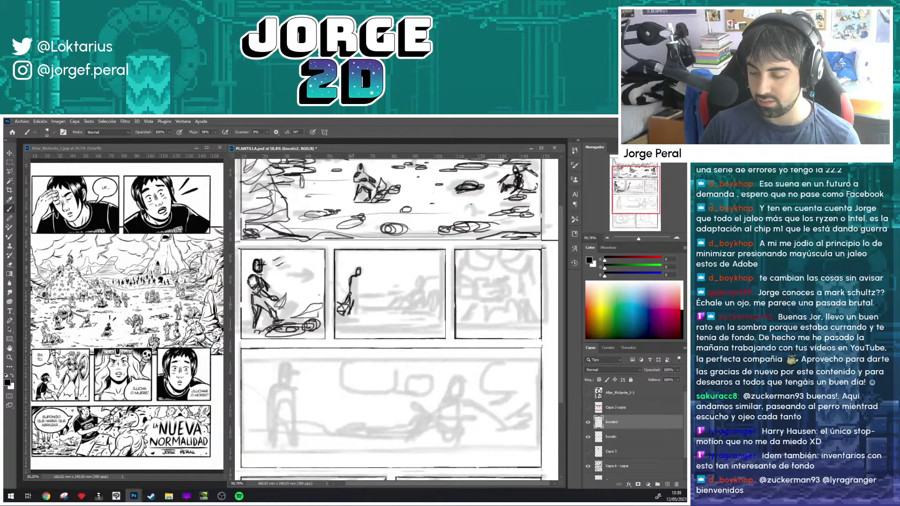
Step: Sketch a standing figure, a ground line and a crouching figure in the middle panel
left_click_drag(352, 298, 358, 318)
mouse_move(359, 283)
left_mouse_down()
mouse_move(358, 299)
mouse_move(357, 289)
mouse_move(349, 293)
mouse_move(357, 311)
mouse_move(346, 317)
mouse_move(392, 336)
left_mouse_up()
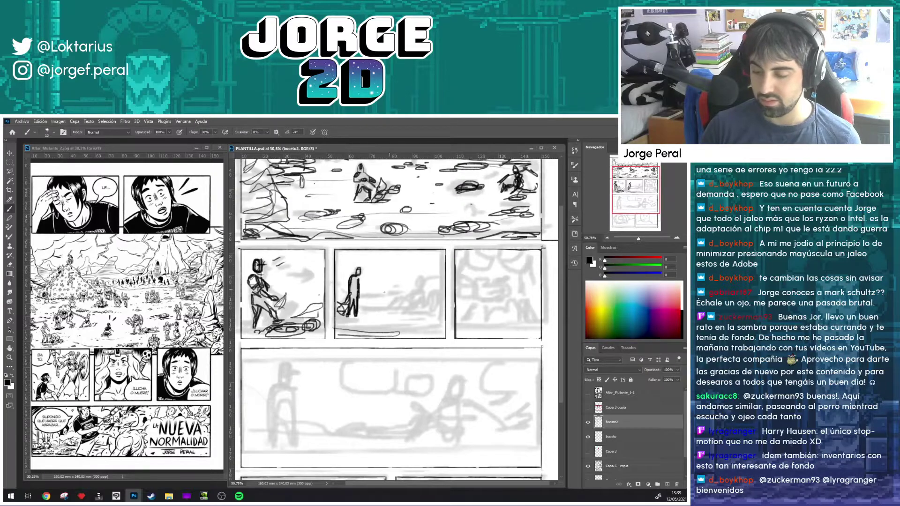
left_click_drag(360, 309, 393, 309)
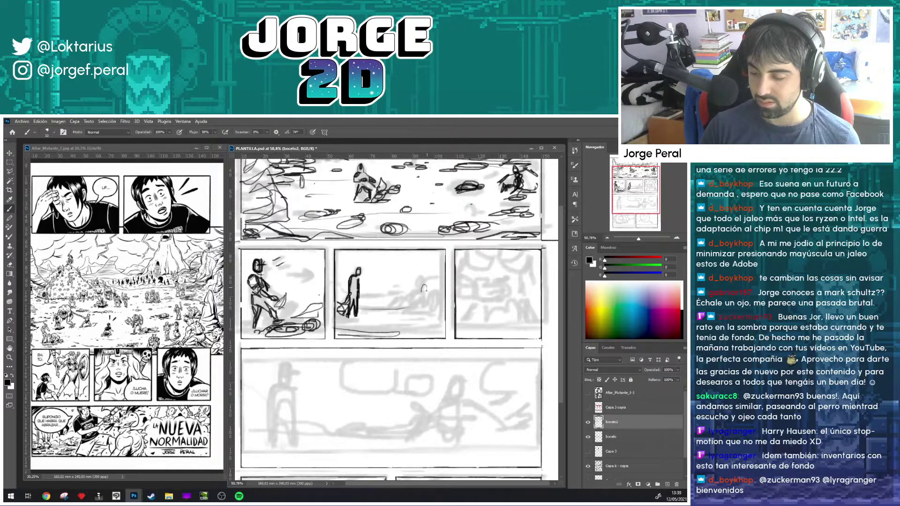
left_click_drag(423, 282, 414, 302)
mouse_move(403, 306)
left_mouse_down()
mouse_move(408, 297)
mouse_move(426, 302)
mouse_move(439, 276)
mouse_move(415, 304)
mouse_move(346, 300)
left_mouse_up()
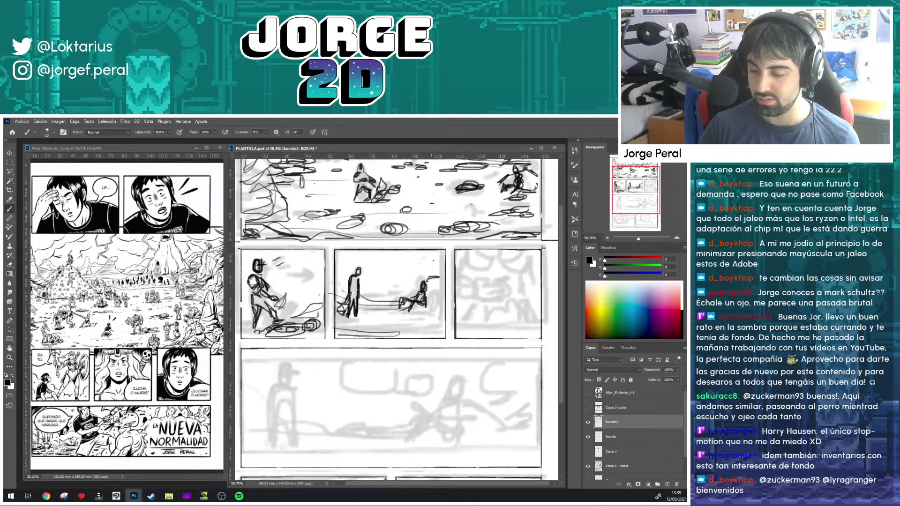
mouse_move(416, 321)
left_mouse_down()
mouse_move(435, 331)
mouse_move(427, 306)
mouse_move(431, 316)
mouse_move(403, 342)
left_mouse_up()
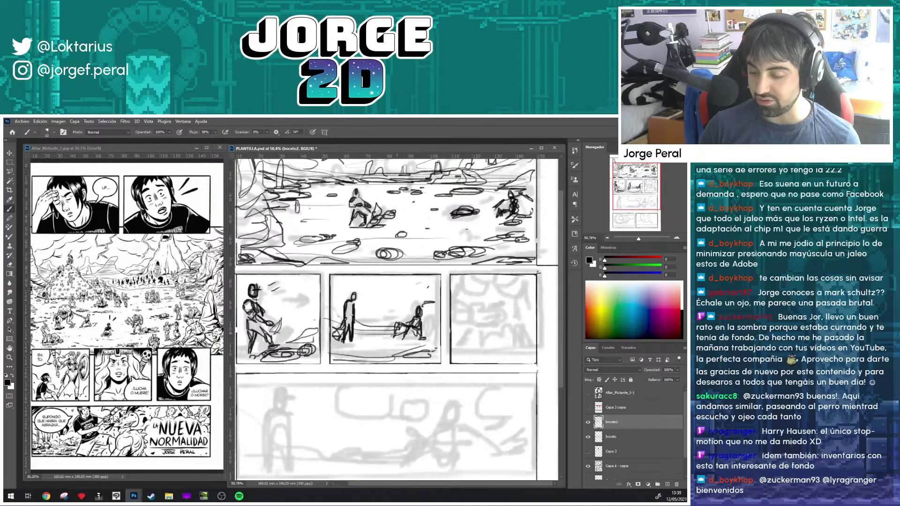
left_click_drag(438, 317, 438, 307)
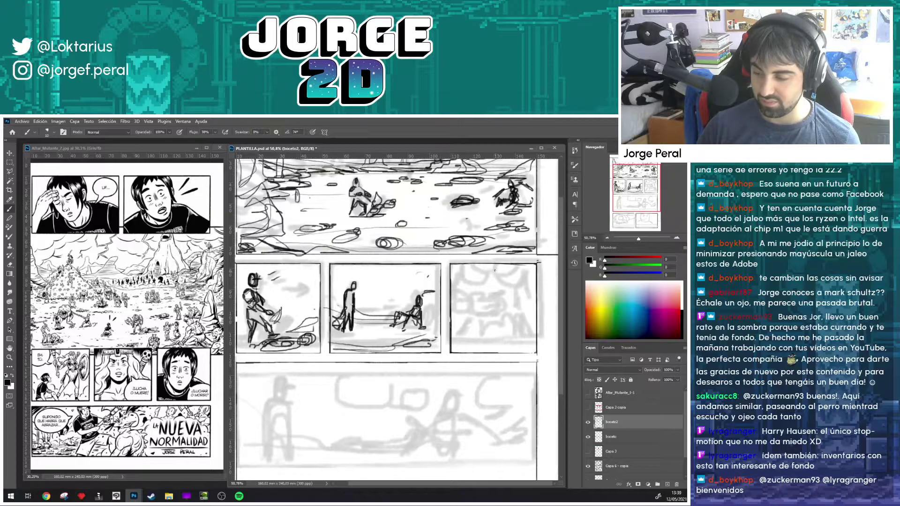
Step: Scribble dense dark strokes of a large form over the grey guide in the right panel
left_click_drag(493, 273, 489, 344)
mouse_move(475, 292)
left_mouse_down()
mouse_move(468, 269)
mouse_move(510, 274)
mouse_move(499, 301)
left_mouse_up()
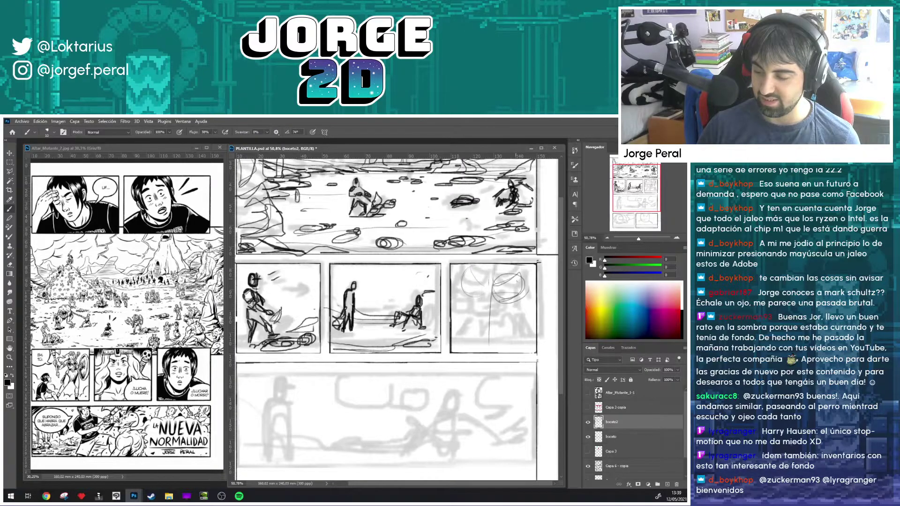
mouse_move(458, 302)
left_mouse_down()
mouse_move(480, 315)
mouse_move(494, 307)
mouse_move(477, 318)
left_mouse_up()
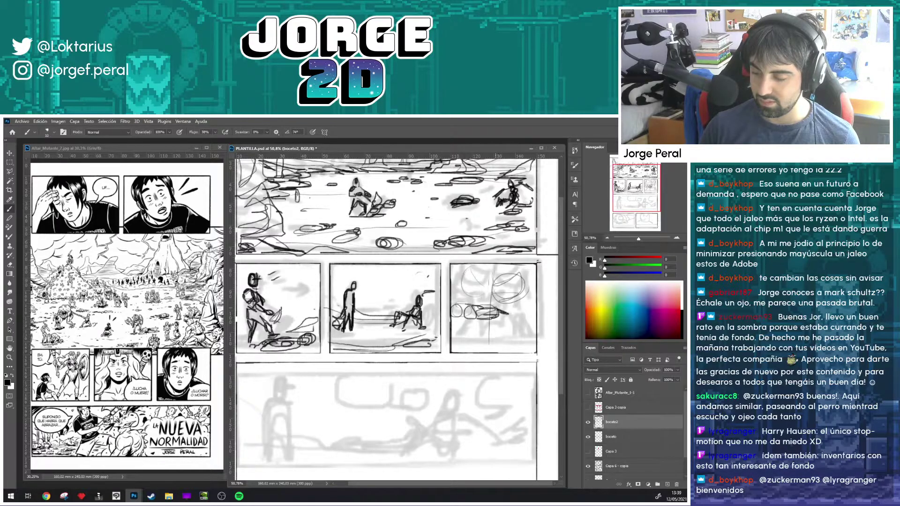
left_click_drag(481, 308, 502, 302)
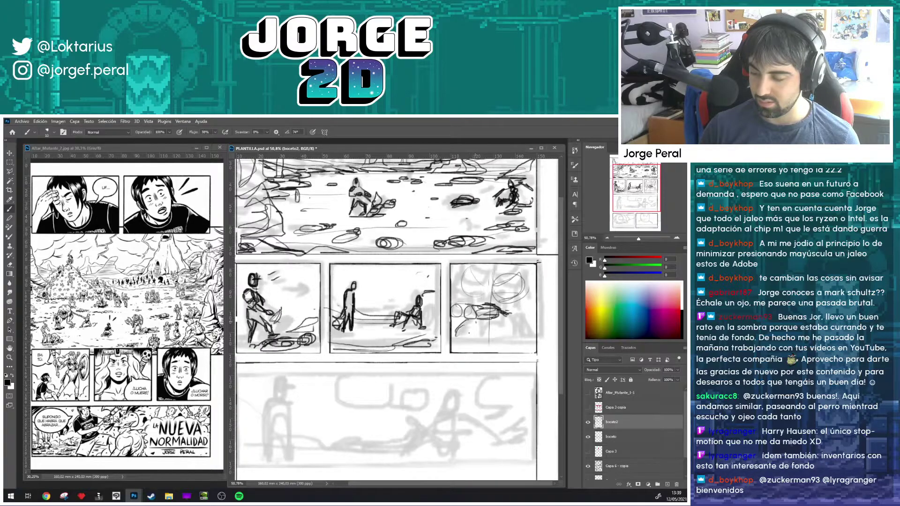
mouse_move(468, 333)
left_mouse_down()
mouse_move(483, 338)
mouse_move(517, 309)
left_mouse_up()
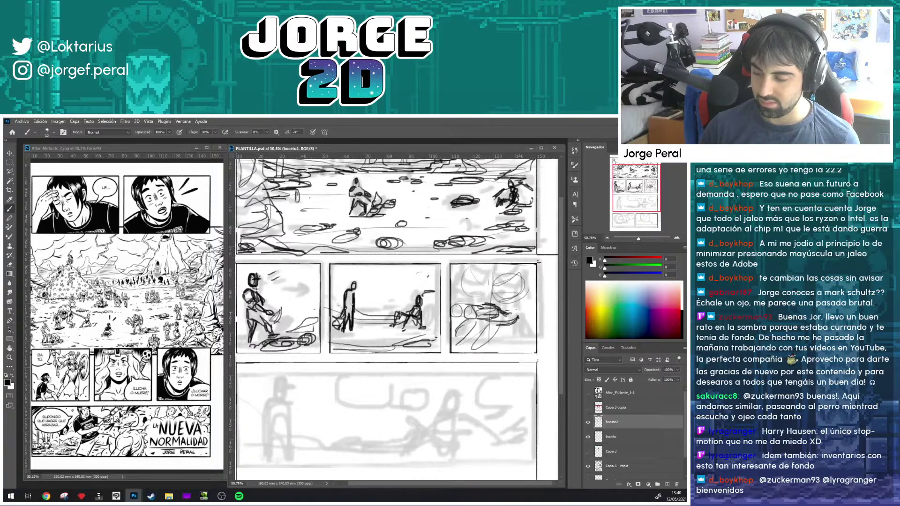
mouse_move(467, 296)
left_mouse_down()
mouse_move(488, 293)
mouse_move(441, 323)
mouse_move(485, 318)
left_mouse_up()
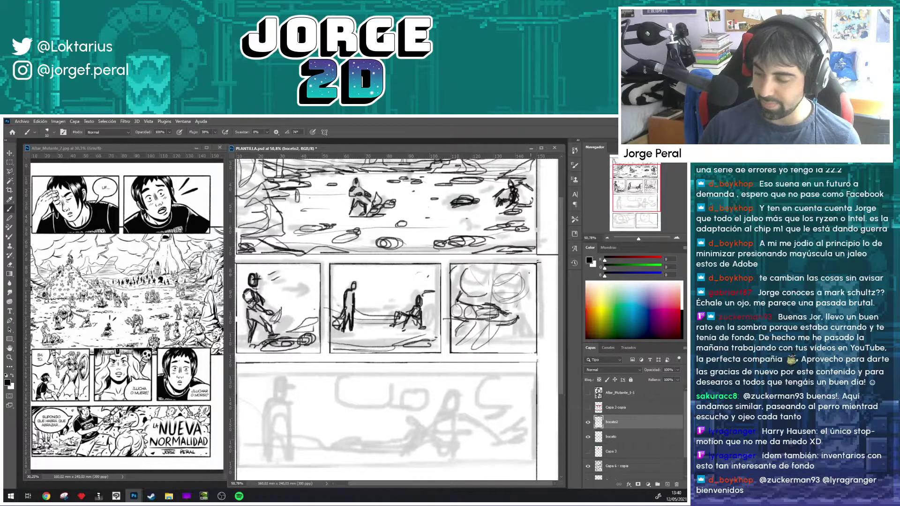
mouse_move(528, 269)
left_mouse_down()
mouse_move(533, 308)
mouse_move(518, 351)
left_mouse_up()
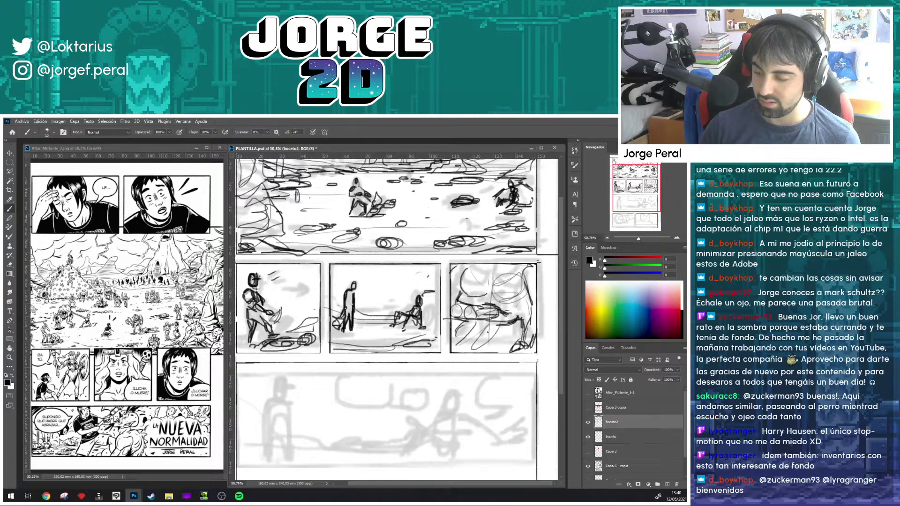
mouse_move(460, 347)
left_mouse_down()
mouse_move(510, 334)
mouse_move(522, 298)
left_mouse_up()
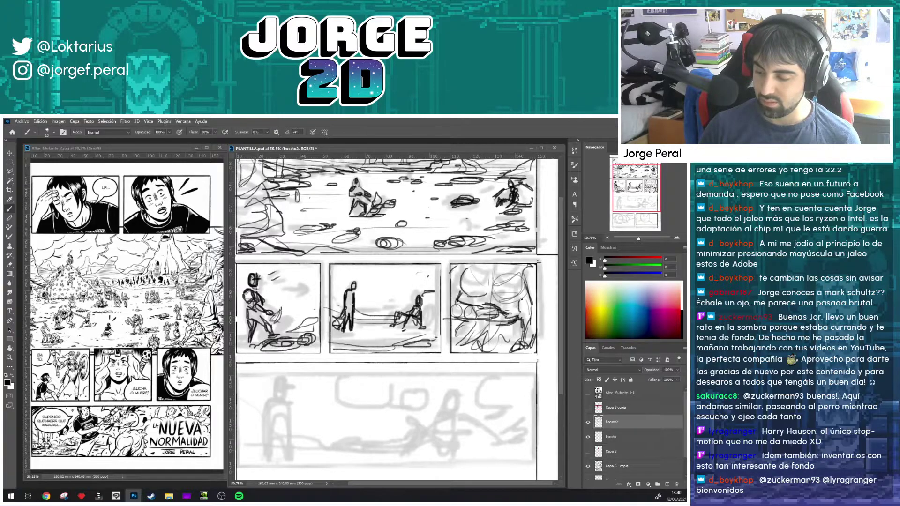
mouse_move(481, 267)
left_mouse_down()
mouse_move(471, 283)
mouse_move(486, 289)
mouse_move(517, 277)
mouse_move(511, 265)
left_mouse_up()
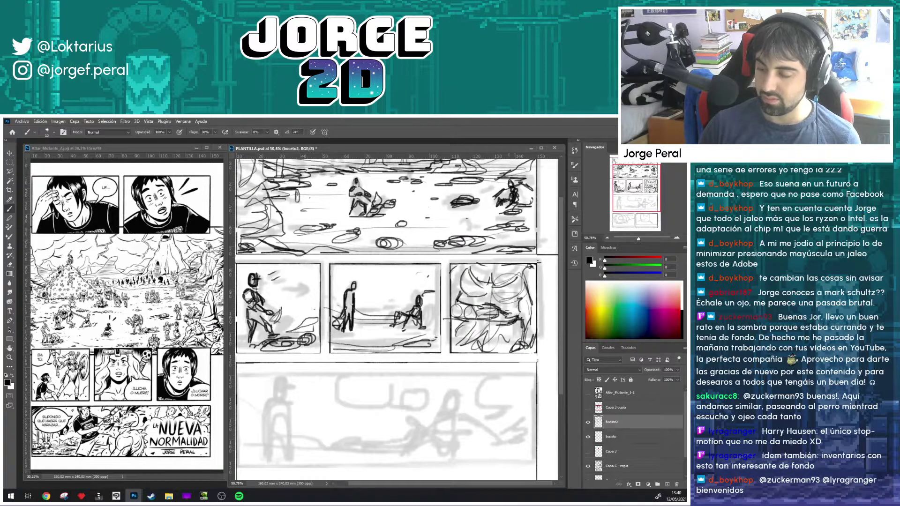
Step: Sketch a standing figure with head, torso, legs and an axe in the wide lower panel
left_click_drag(491, 360, 492, 331)
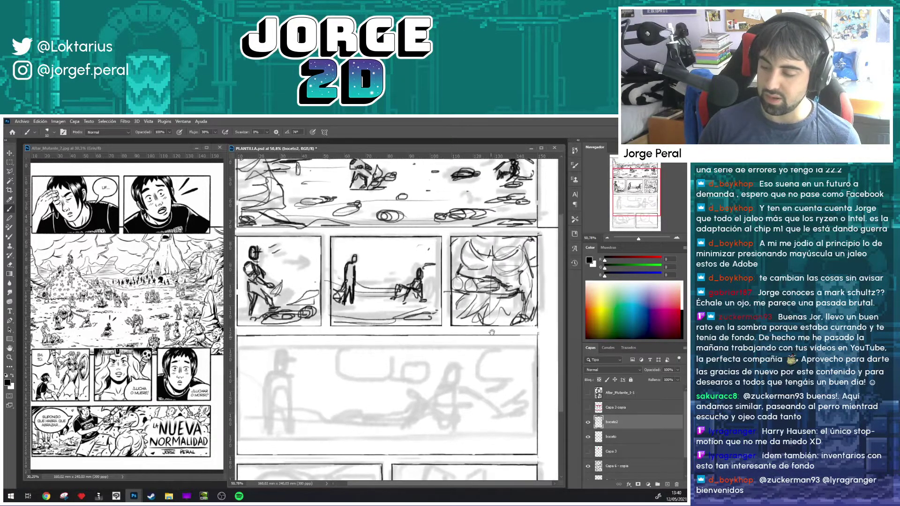
left_click_drag(413, 435, 433, 356)
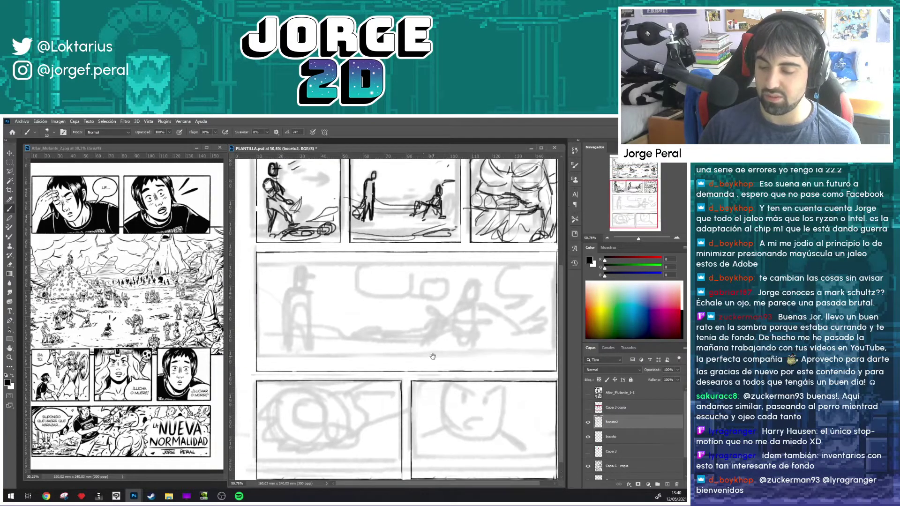
left_click_drag(424, 309, 420, 288)
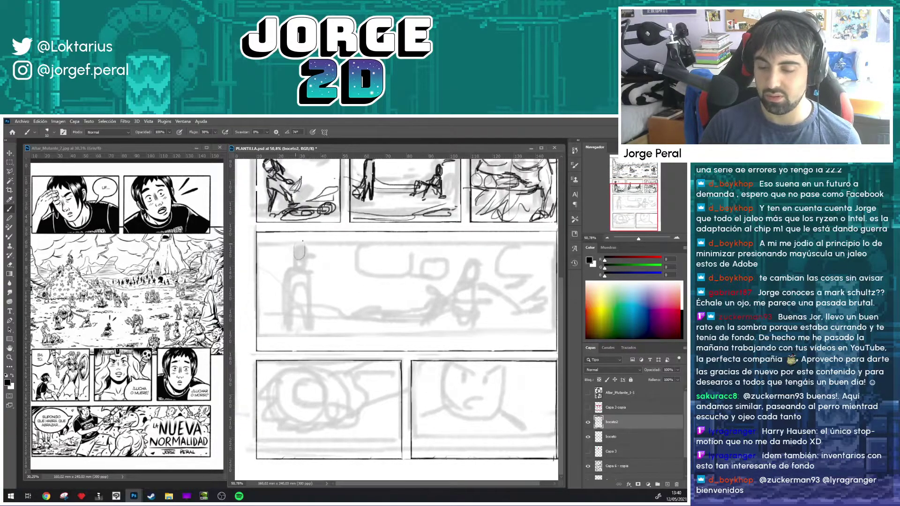
left_click_drag(302, 241, 307, 314)
mouse_move(295, 260)
left_mouse_down()
mouse_move(285, 288)
mouse_move(296, 273)
mouse_move(292, 301)
left_mouse_up()
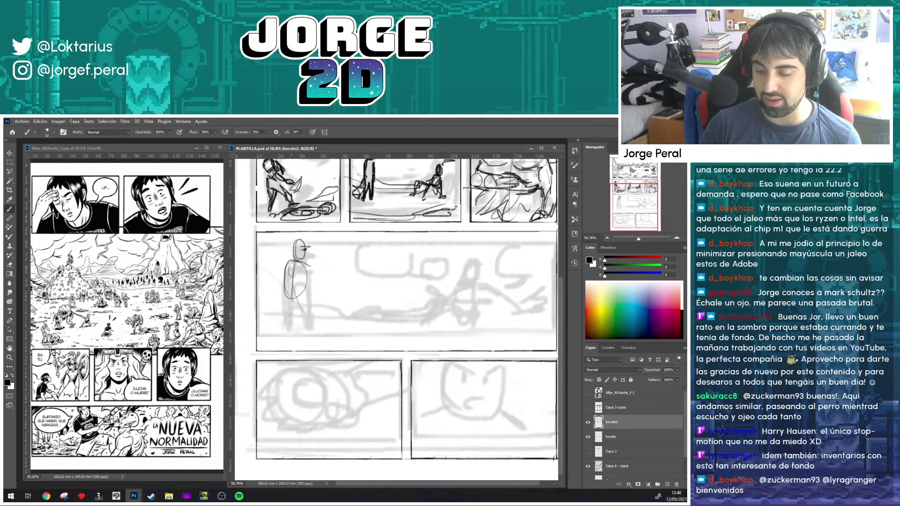
mouse_move(346, 255)
left_mouse_down()
mouse_move(292, 299)
mouse_move(300, 334)
left_mouse_up()
mouse_move(304, 299)
left_mouse_down()
mouse_move(303, 340)
mouse_move(287, 345)
left_mouse_up()
left_click_drag(305, 317, 305, 346)
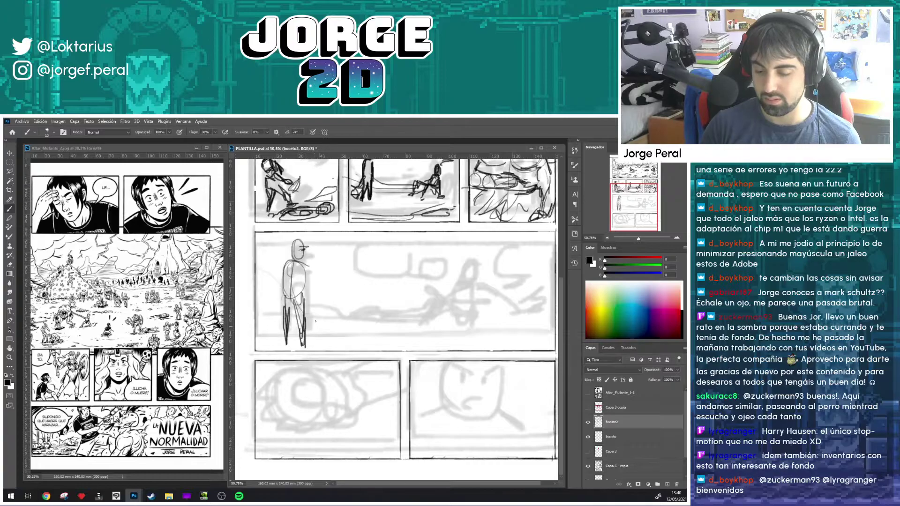
mouse_move(304, 290)
left_mouse_down()
mouse_move(310, 334)
mouse_move(335, 342)
mouse_move(315, 349)
left_mouse_up()
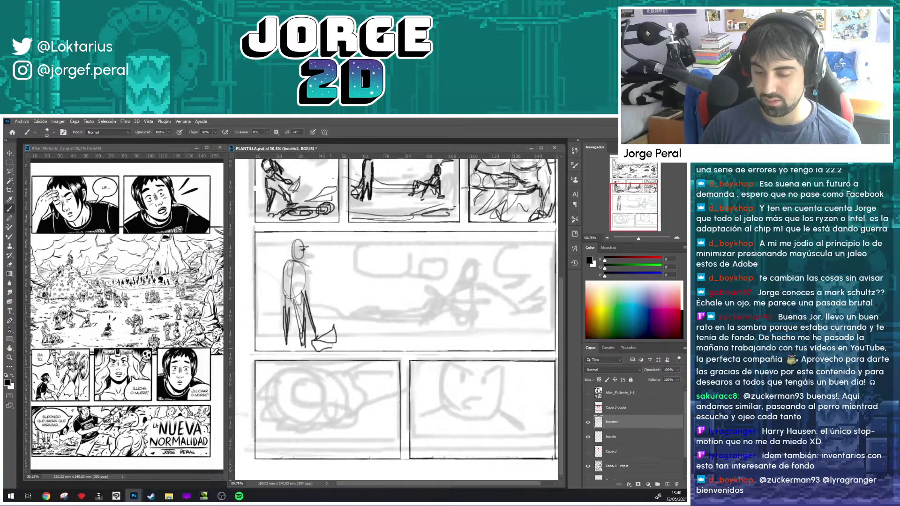
left_click_drag(302, 269, 307, 299)
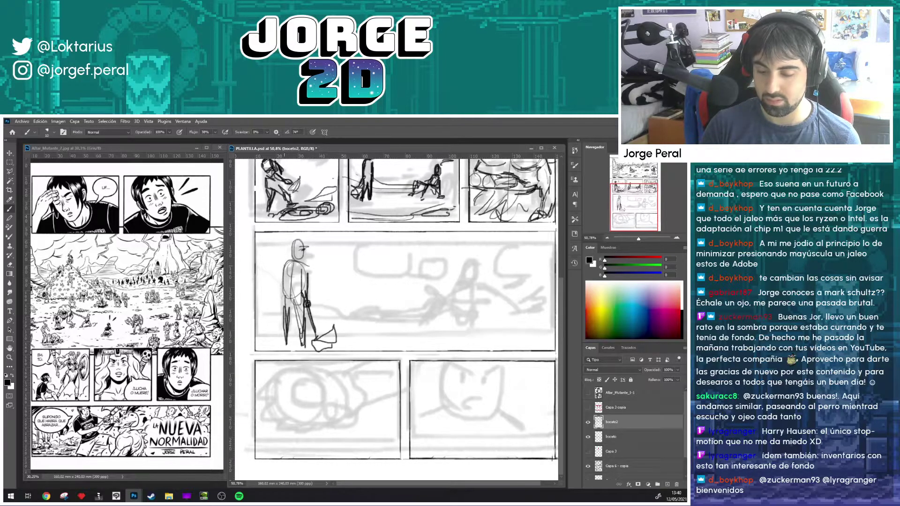
Step: Draw a long ground line across the wide panel and begin the second figure's head on the right
scroll(405, 286, "right", 2)
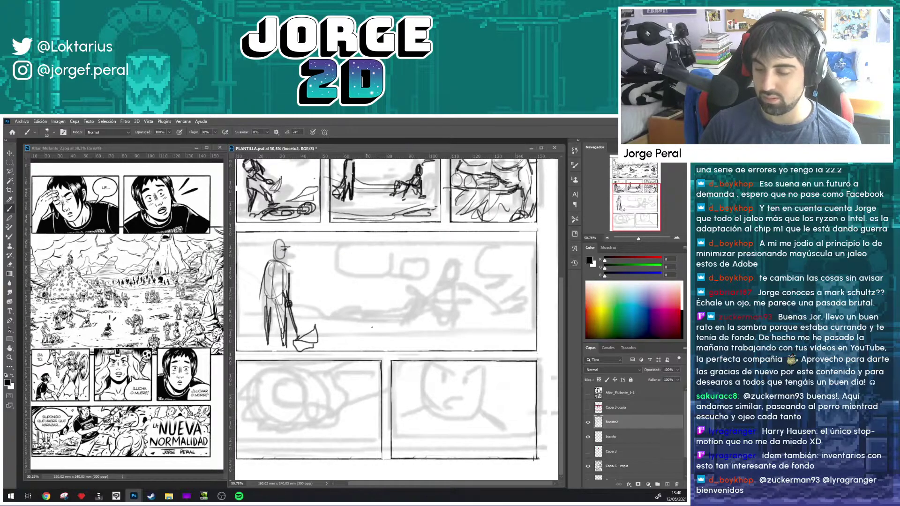
left_click_drag(335, 324, 450, 323)
mouse_move(244, 314)
left_mouse_down()
mouse_move(517, 323)
mouse_move(491, 314)
left_mouse_up()
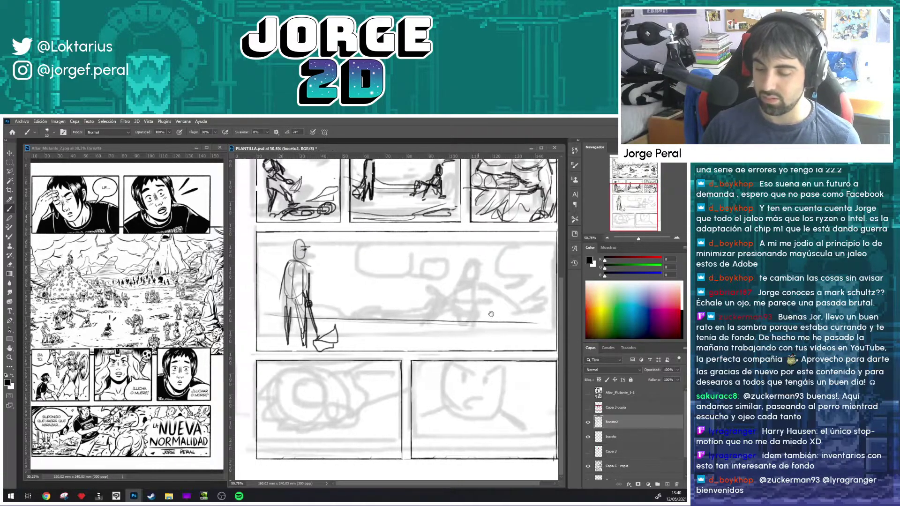
mouse_move(283, 315)
left_mouse_down()
mouse_move(259, 305)
mouse_move(284, 320)
mouse_move(259, 324)
left_mouse_up()
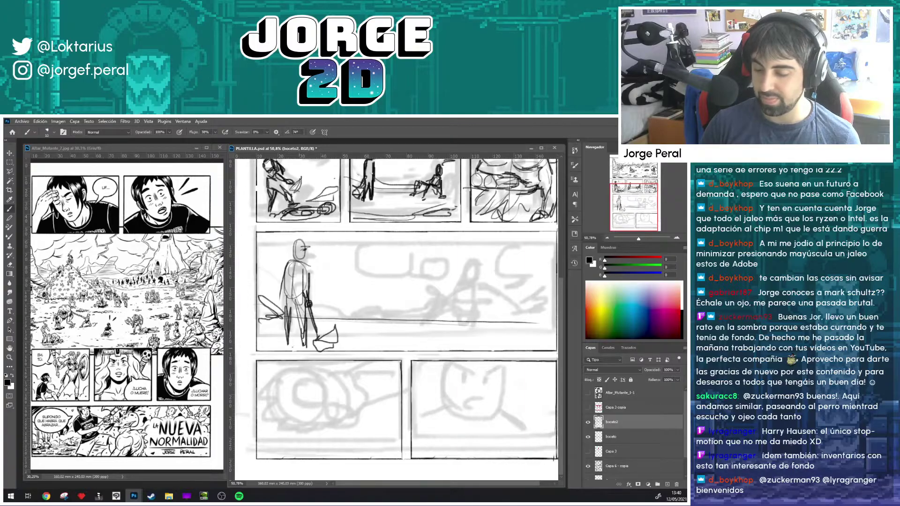
left_click_drag(328, 344, 418, 348)
scroll(398, 304, "right", 2)
left_click_drag(349, 323, 389, 323)
left_click_drag(470, 337, 525, 336)
mouse_move(453, 273)
left_mouse_down()
mouse_move(439, 295)
mouse_move(448, 313)
mouse_move(406, 323)
mouse_move(416, 308)
mouse_move(435, 333)
left_mouse_up()
Step: Sketch the seated figure's legs, a round shield beside it and long ground lines
mouse_move(455, 292)
left_mouse_down()
mouse_move(466, 320)
mouse_move(454, 328)
mouse_move(487, 300)
mouse_move(516, 314)
left_mouse_up()
key("ctrl+z")
key("ctrl+z")
mouse_move(480, 286)
left_mouse_down()
mouse_move(500, 305)
mouse_move(478, 324)
mouse_move(487, 287)
mouse_move(473, 326)
mouse_move(492, 307)
left_mouse_up()
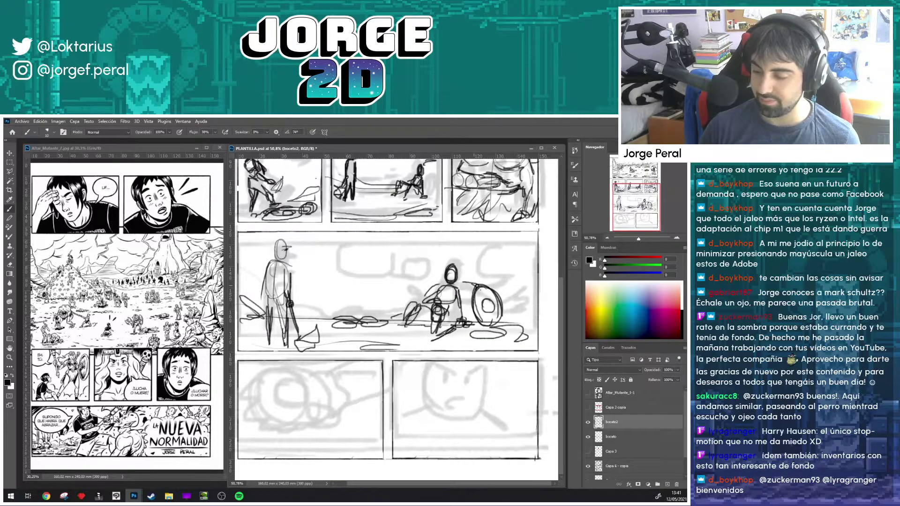
left_click_drag(375, 281, 394, 286)
left_click_drag(312, 310, 356, 323)
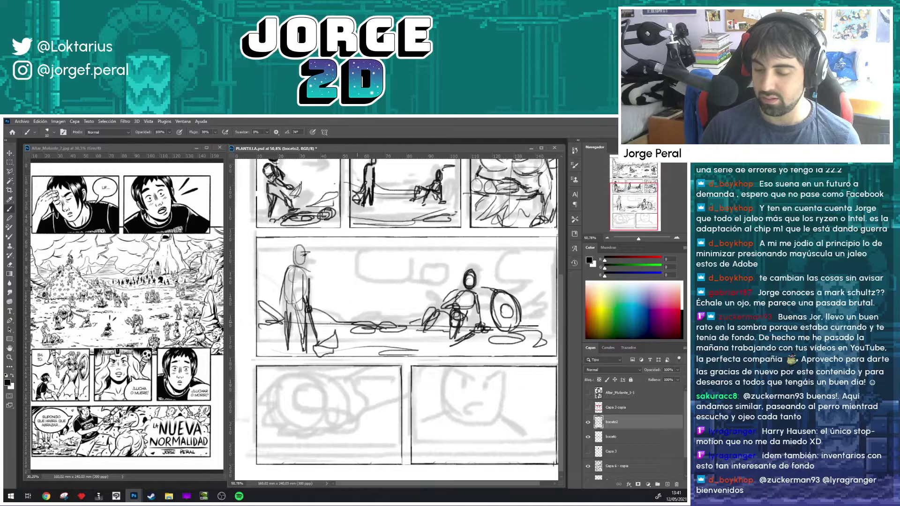
left_click_drag(255, 267, 263, 282)
mouse_move(525, 303)
left_mouse_down()
mouse_move(551, 279)
mouse_move(526, 314)
left_mouse_up()
left_click_drag(419, 326, 347, 319)
left_click_drag(426, 319, 315, 308)
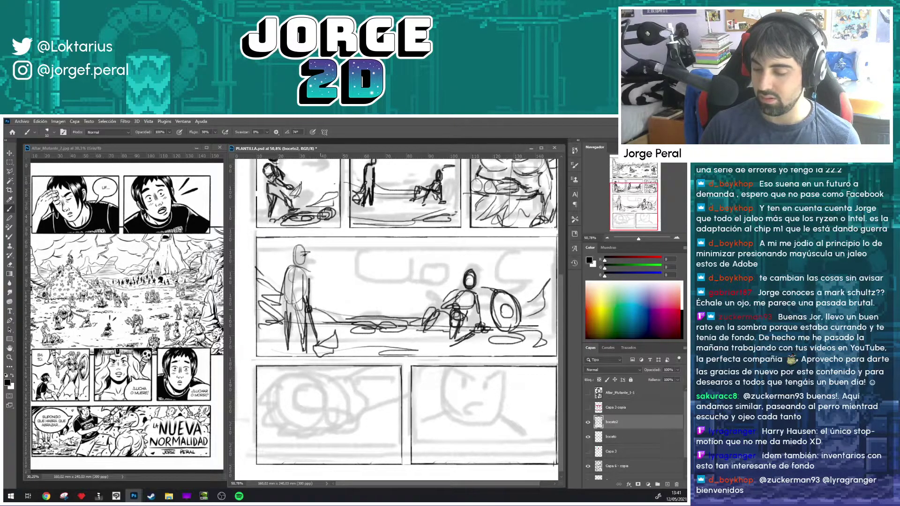
Step: Add arcs and short strokes around the shield, then darken both figures' rough lines
left_click_drag(385, 310, 418, 313)
mouse_move(342, 314)
left_mouse_down()
mouse_move(370, 276)
mouse_move(375, 308)
left_mouse_up()
left_click_drag(368, 307, 397, 315)
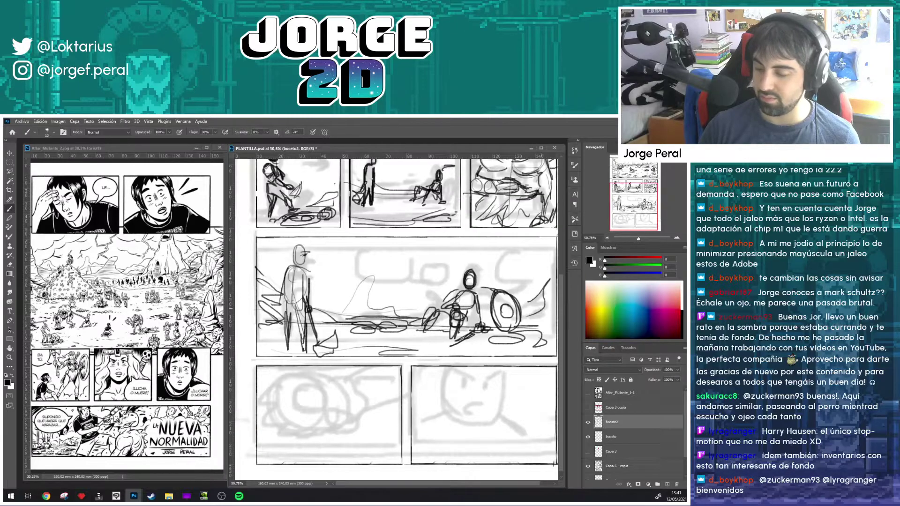
left_click_drag(541, 303, 520, 313)
left_click_drag(492, 343, 485, 347)
left_click_drag(422, 305, 402, 299)
mouse_move(508, 302)
left_mouse_down()
mouse_move(529, 295)
mouse_move(533, 264)
left_mouse_up()
left_click_drag(352, 272, 346, 285)
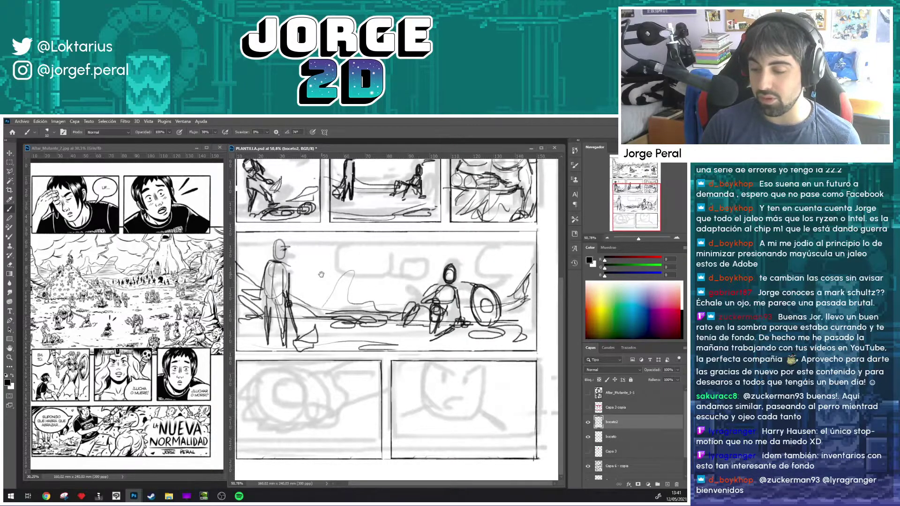
left_click_drag(321, 274, 341, 286)
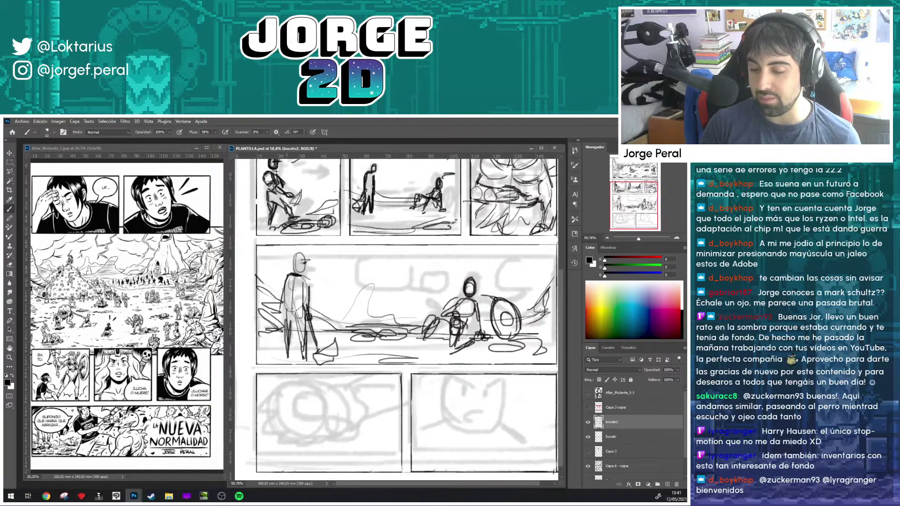
left_click_drag(284, 276, 288, 357)
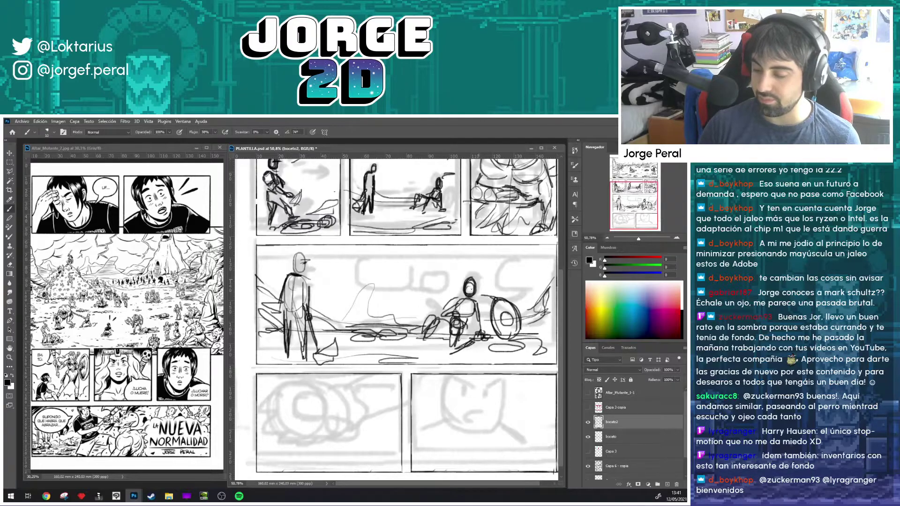
left_click_drag(440, 313, 462, 297)
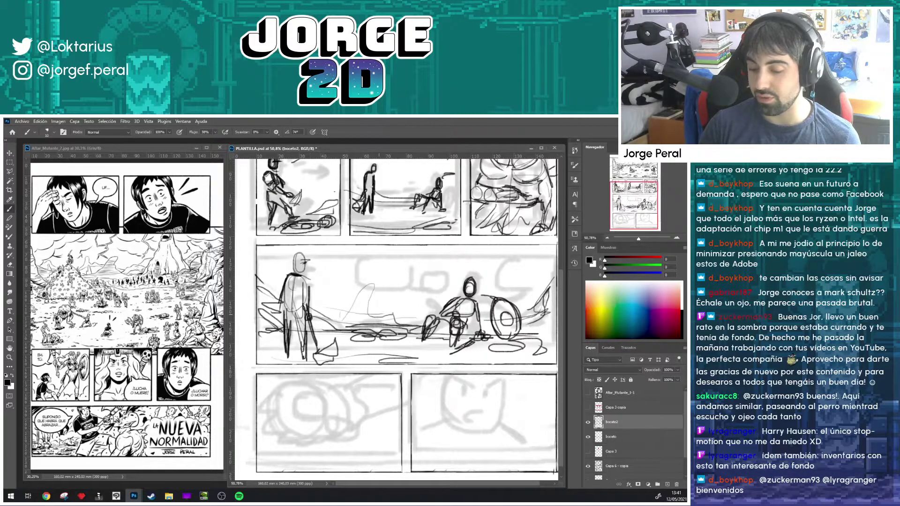
left_click_drag(447, 244, 385, 324)
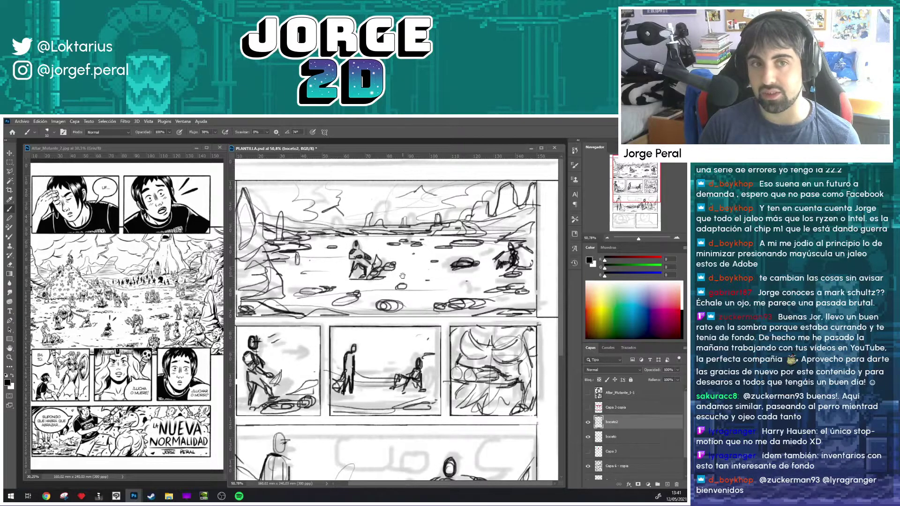
Step: Sketch four balloon ovals across the wide middle panel
left_click_drag(402, 275, 407, 193)
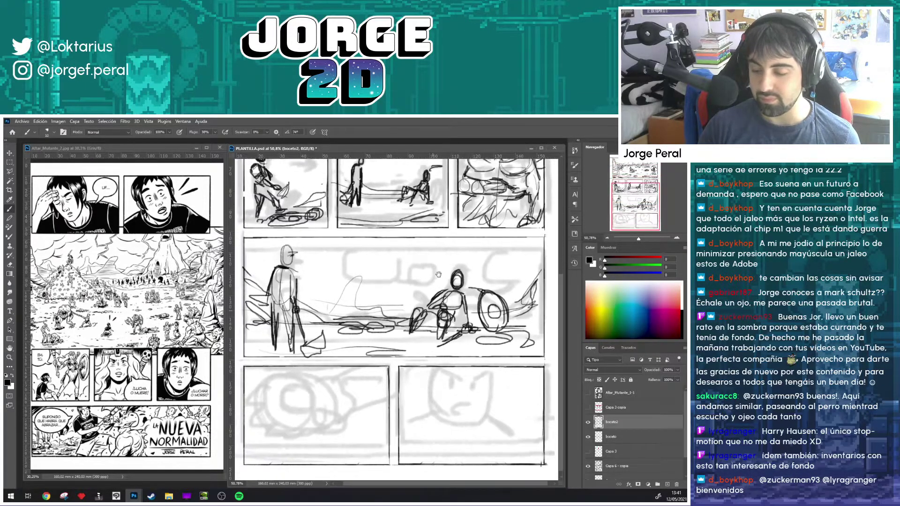
left_click_drag(464, 370, 468, 289)
left_click_drag(345, 232, 337, 235)
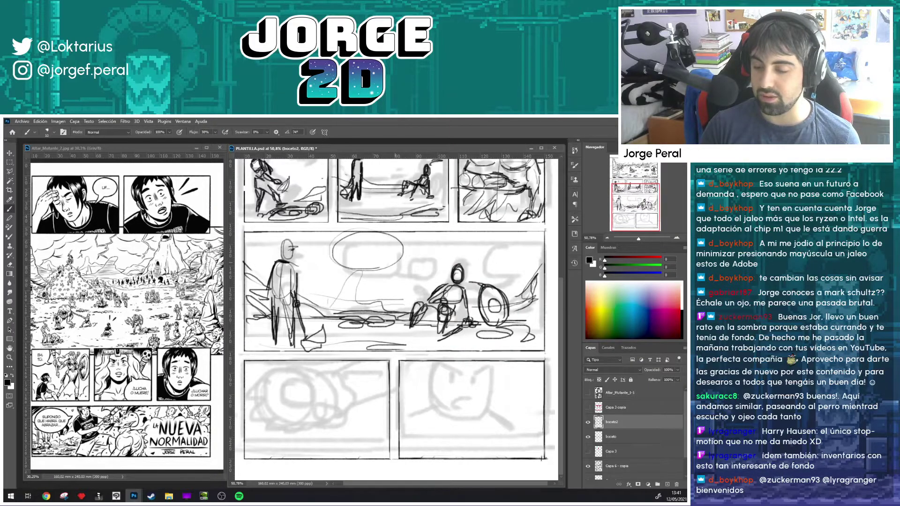
left_click_drag(421, 267, 429, 277)
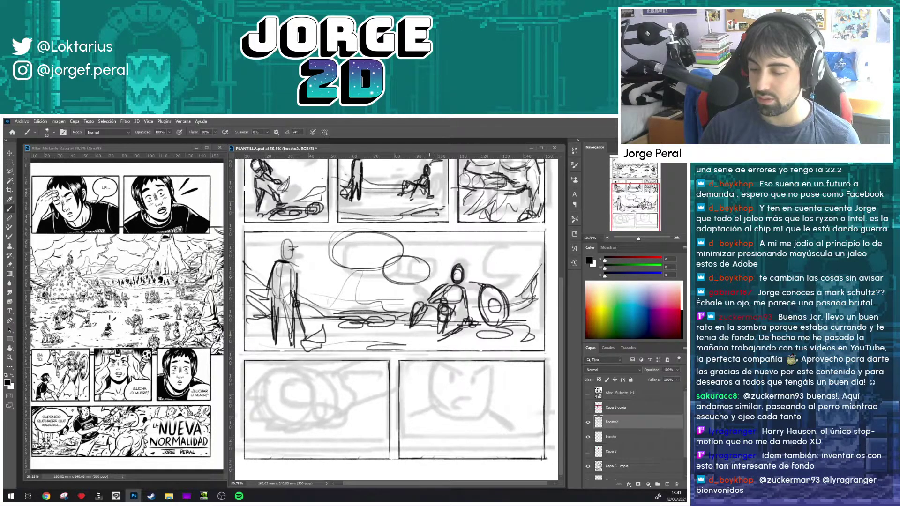
left_click_drag(538, 250, 497, 261)
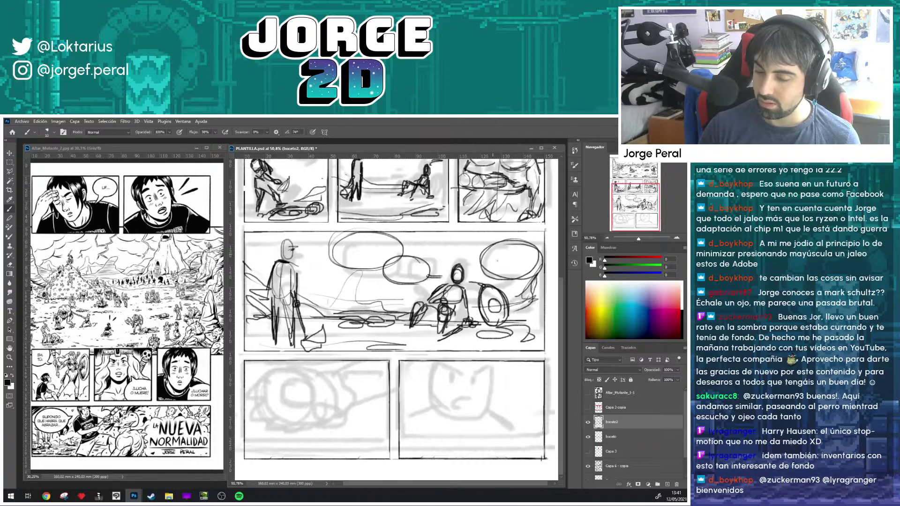
left_click_drag(438, 346, 435, 301)
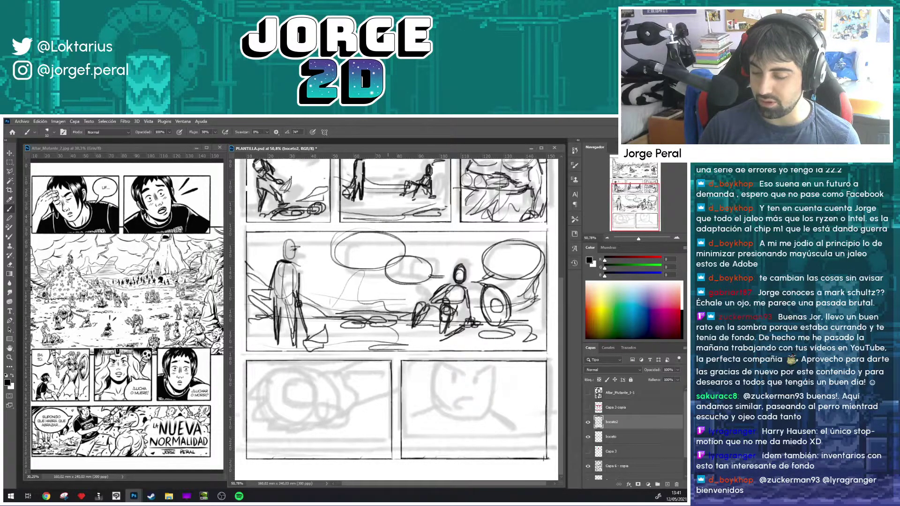
left_click_drag(370, 325, 344, 335)
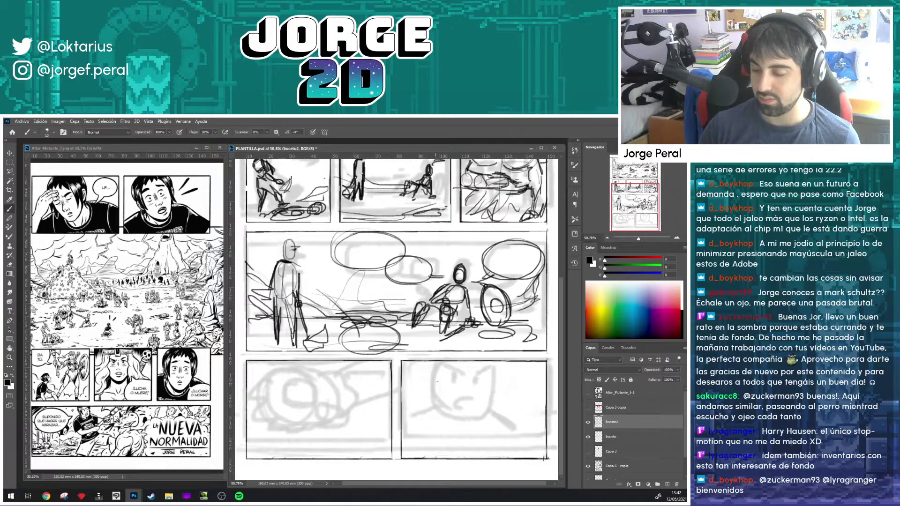
Step: Recentre on the lower panels and begin a large oval in the lower-left panel
left_click_drag(447, 326, 438, 325)
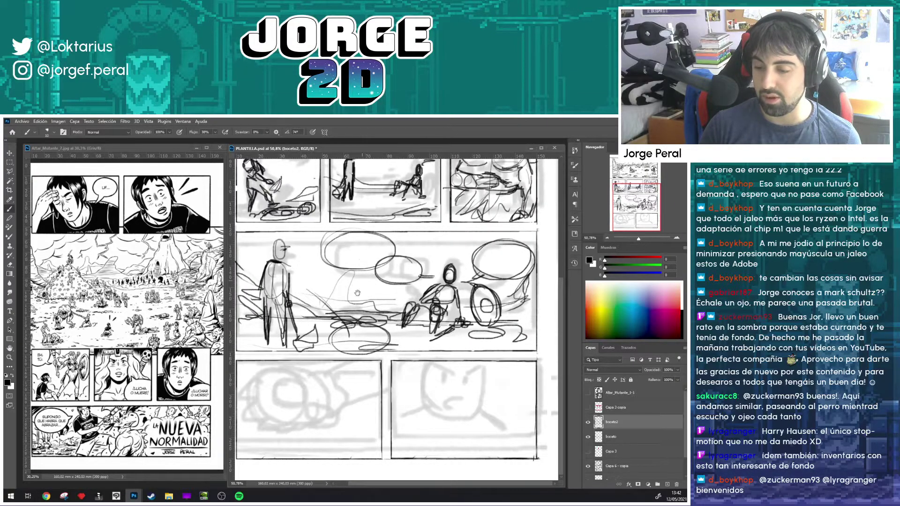
left_click_drag(357, 293, 357, 380)
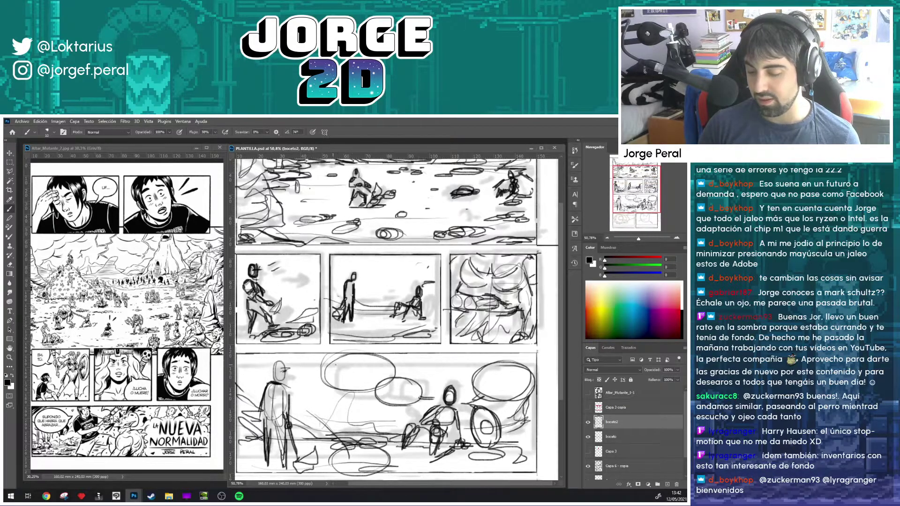
left_click_drag(336, 364, 325, 275)
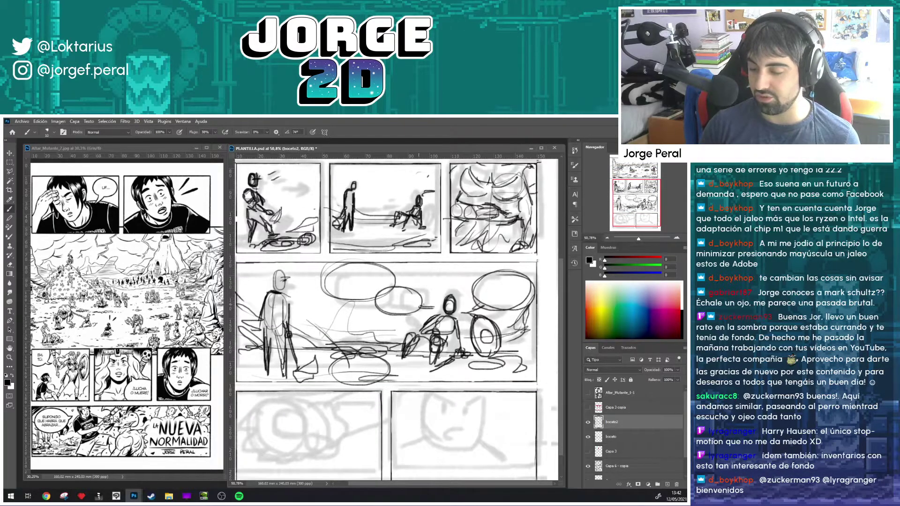
left_click_drag(343, 397, 362, 366)
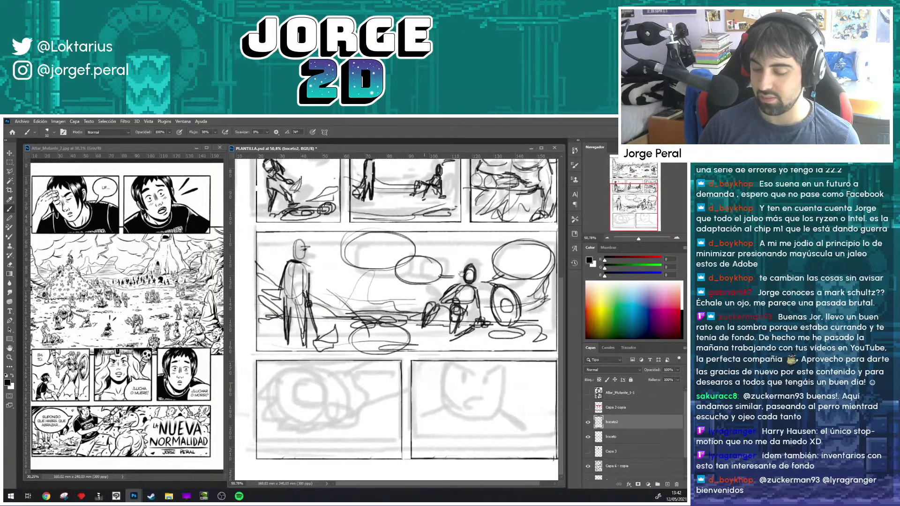
mouse_move(348, 408)
left_mouse_down()
mouse_move(284, 416)
mouse_move(267, 399)
mouse_move(322, 427)
mouse_move(329, 403)
mouse_move(362, 412)
mouse_move(321, 410)
mouse_move(346, 392)
mouse_move(355, 420)
left_mouse_up()
Step: Undo and redraw the loops beside the oval, then move the lower-left sketch slightly lower
key("ctrl+z")
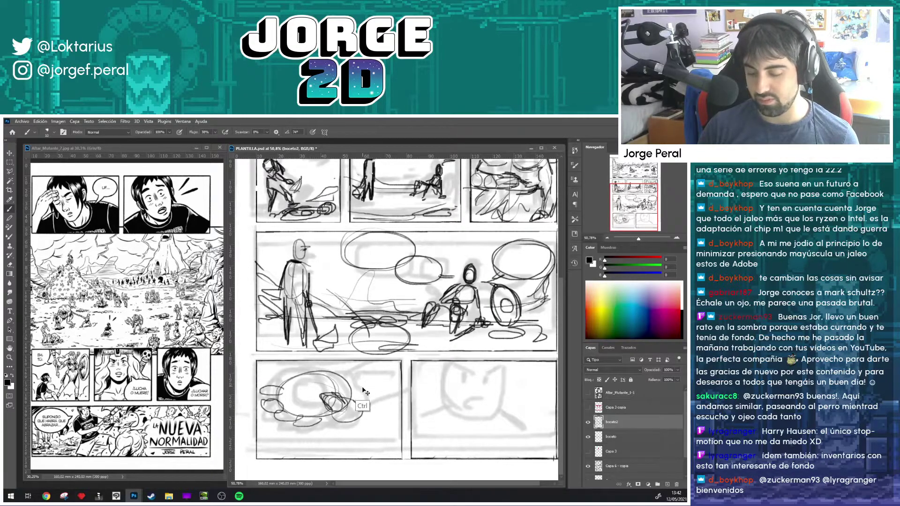
key("ctrl+z")
key("ctrl+z")
mouse_move(346, 401)
left_mouse_down()
mouse_move(330, 421)
mouse_move(353, 418)
mouse_move(336, 428)
mouse_move(349, 416)
mouse_move(355, 422)
mouse_move(362, 401)
mouse_move(347, 396)
mouse_move(340, 412)
mouse_move(294, 427)
left_mouse_up()
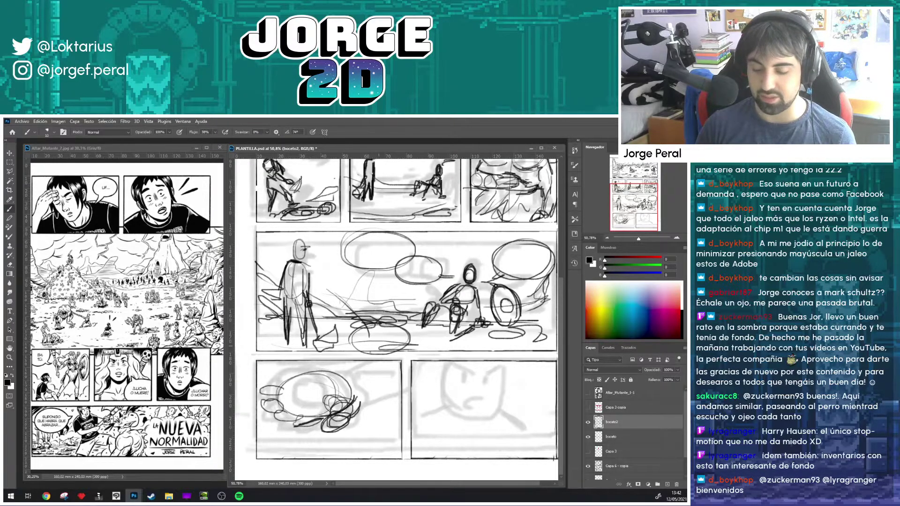
key("m")
left_click_drag(372, 366, 269, 435)
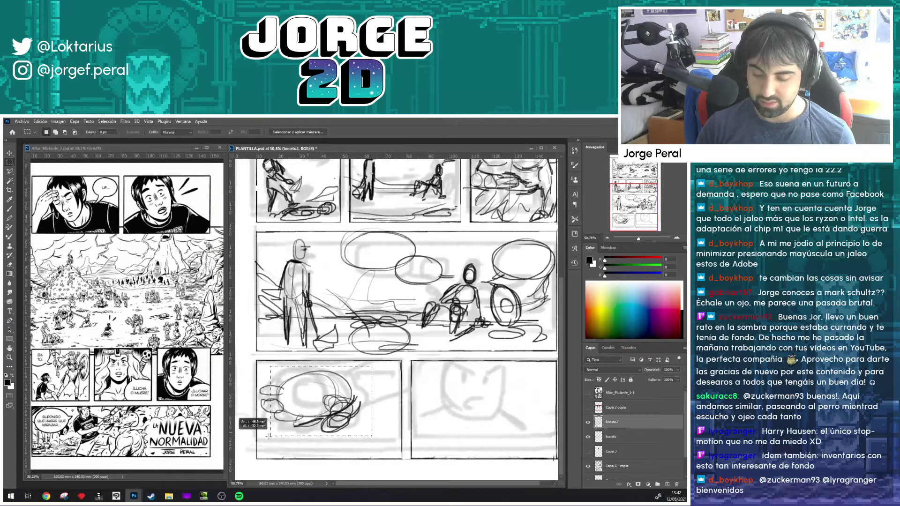
left_click_drag(326, 392, 325, 405)
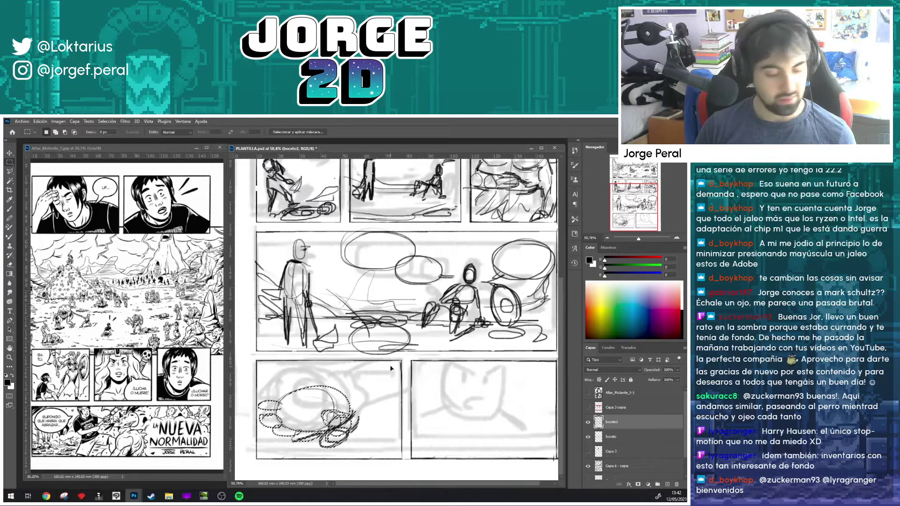
key("ctrl+d")
Step: Add rough strokes and a small oval to the lower-left car sketch
key("b")
mouse_move(343, 385)
left_mouse_down()
mouse_move(400, 394)
mouse_move(356, 374)
mouse_move(338, 393)
mouse_move(394, 395)
left_mouse_up()
mouse_move(312, 391)
left_mouse_down()
mouse_move(288, 408)
mouse_move(317, 399)
mouse_move(291, 420)
mouse_move(316, 426)
left_mouse_up()
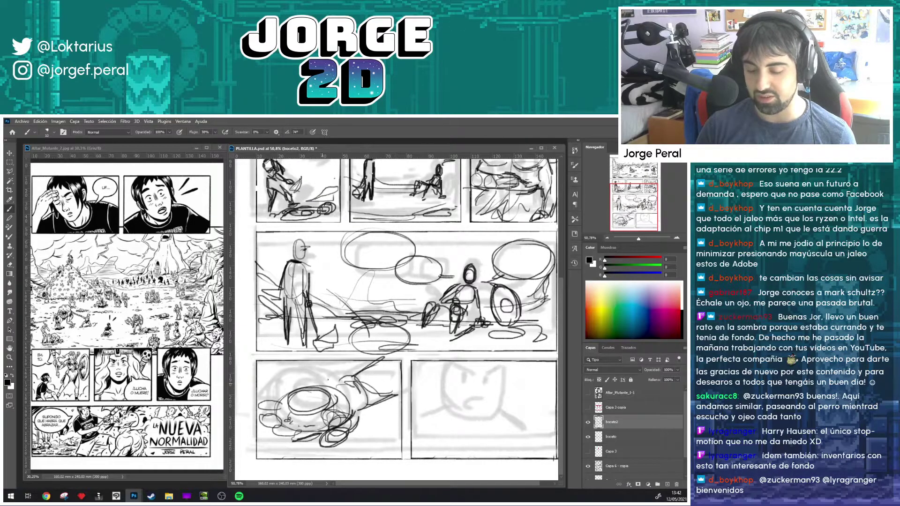
left_click_drag(284, 361, 314, 366)
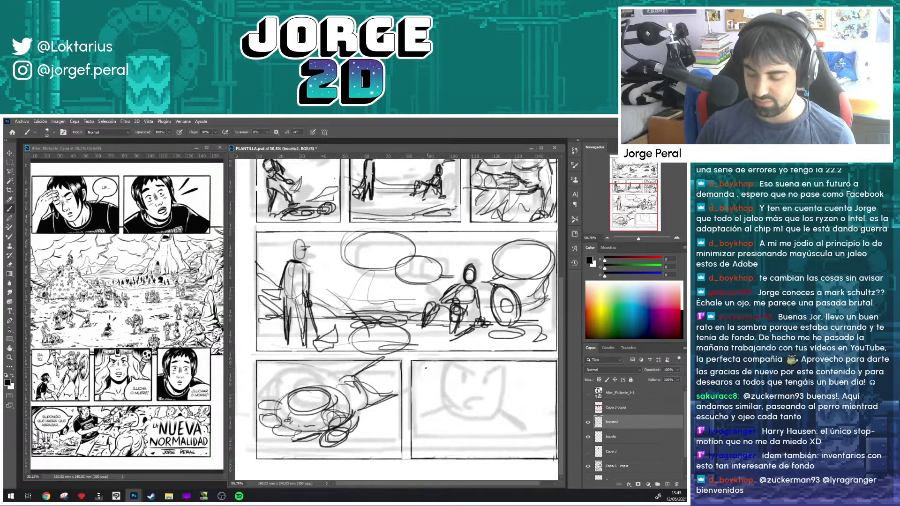
Step: Transform the lower-left panel sketch to sit higher and slightly larger
key("m")
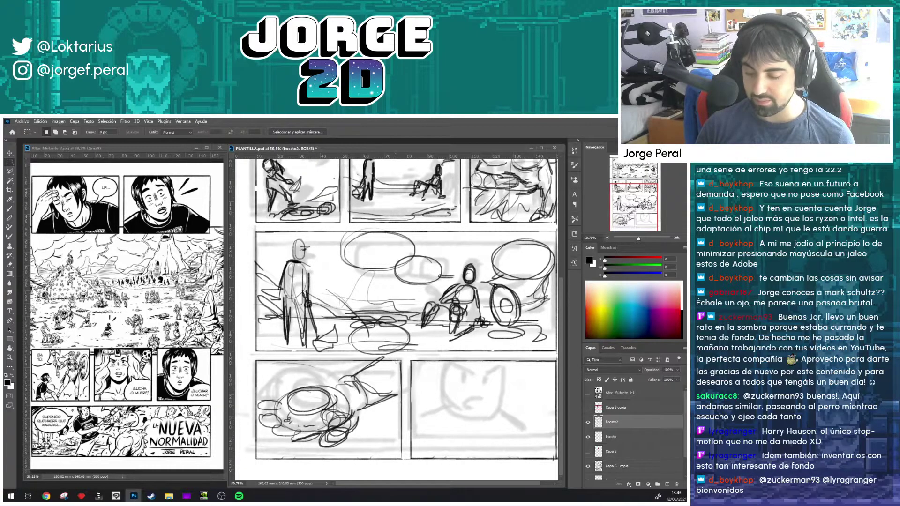
left_click_drag(397, 361, 257, 446)
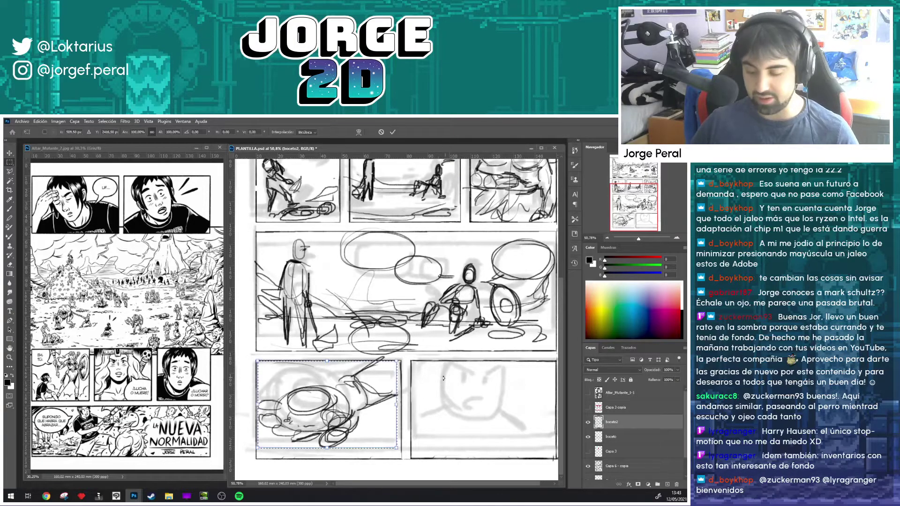
key("ctrl+t")
left_click_drag(383, 407, 383, 401)
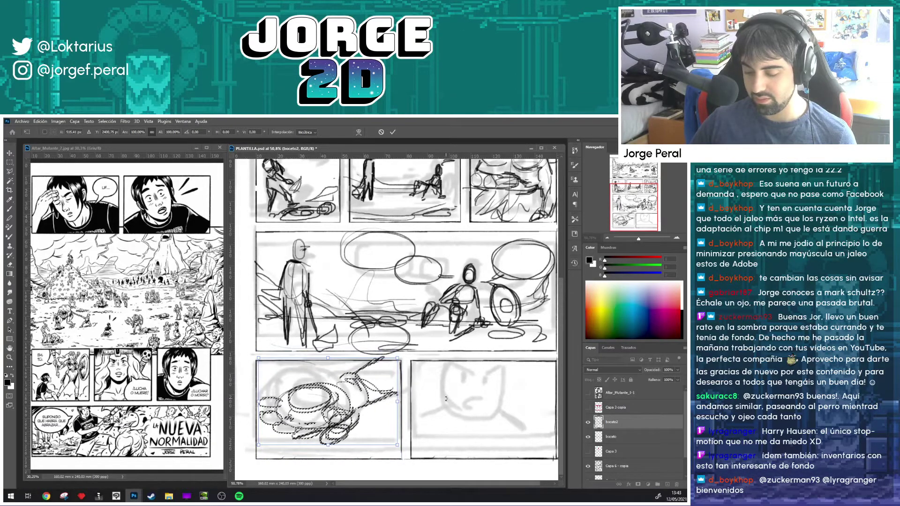
key("Return")
left_click_drag(257, 361, 398, 449)
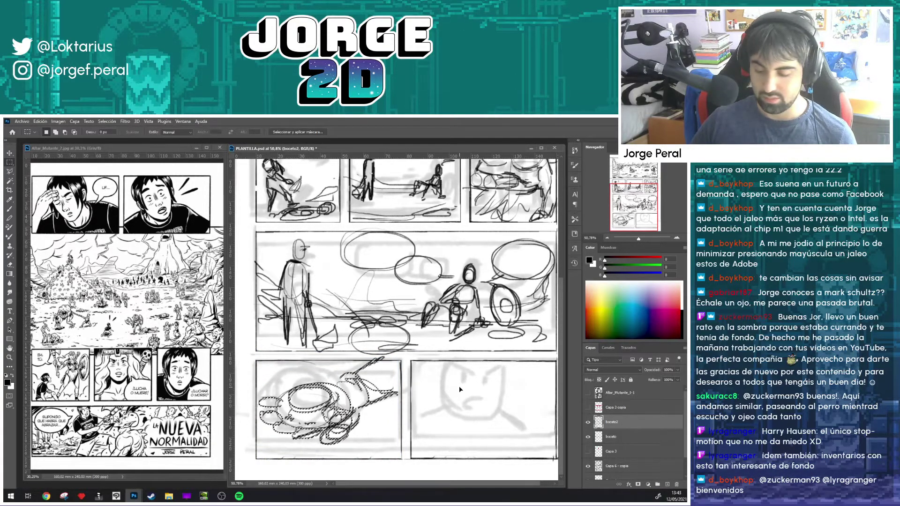
key("ctrl+t")
mouse_move(359, 412)
left_mouse_down()
mouse_move(367, 402)
mouse_move(390, 429)
mouse_move(359, 462)
mouse_move(389, 430)
mouse_move(340, 457)
left_mouse_up()
Step: Apply the pending change and darken the pencil strokes over the car's ellipse
key("Return")
key("b")
scroll(442, 383, "right", 1)
left_click_drag(385, 422, 366, 444)
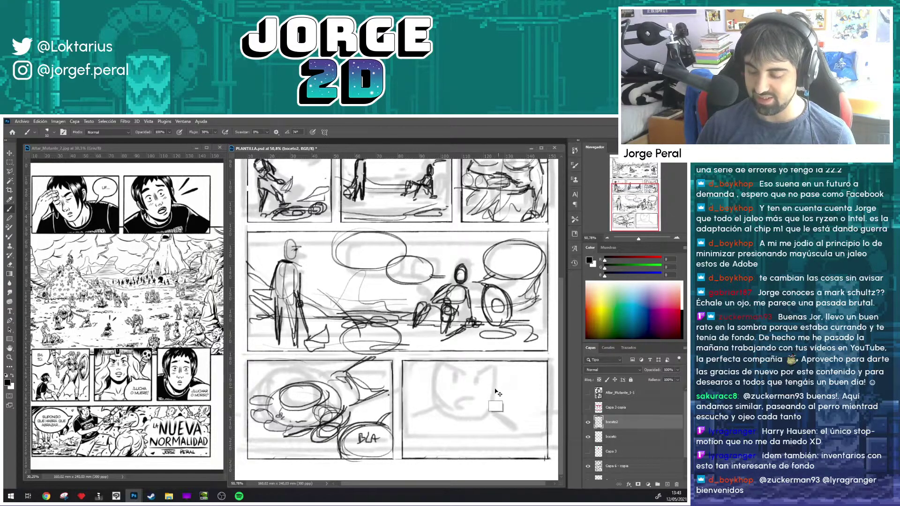
mouse_move(420, 353)
left_mouse_down()
mouse_move(409, 353)
mouse_move(436, 375)
mouse_move(503, 380)
left_mouse_up()
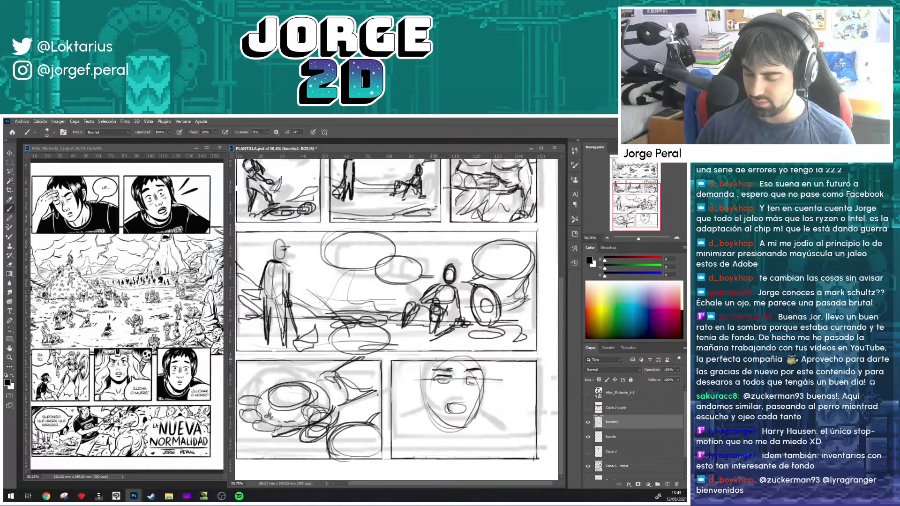
Step: Sketch the shouting face with its neck, the handwritten 'IRON MAIDEN' note, and diagonal strokes
left_click_drag(431, 366, 428, 427)
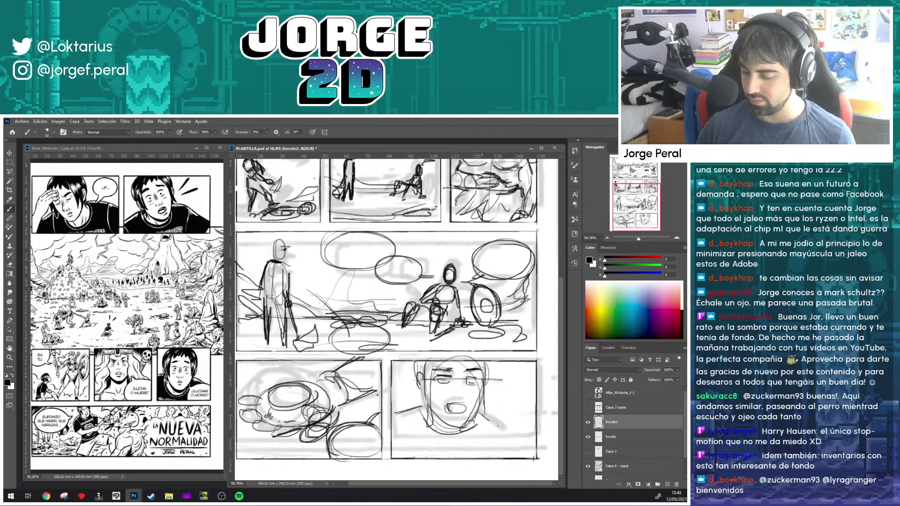
left_click_drag(486, 416, 504, 429)
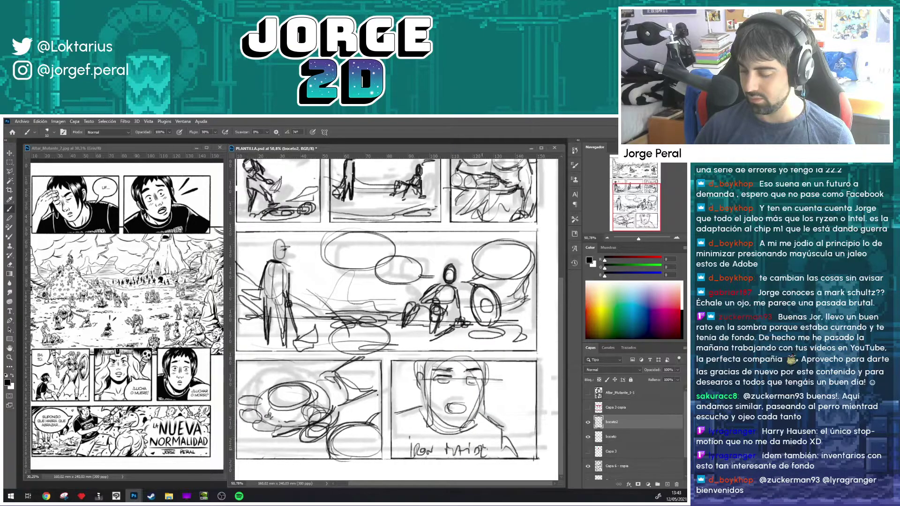
left_click_drag(486, 443, 492, 456)
mouse_move(397, 414)
left_mouse_down()
mouse_move(395, 445)
mouse_move(405, 427)
left_mouse_up()
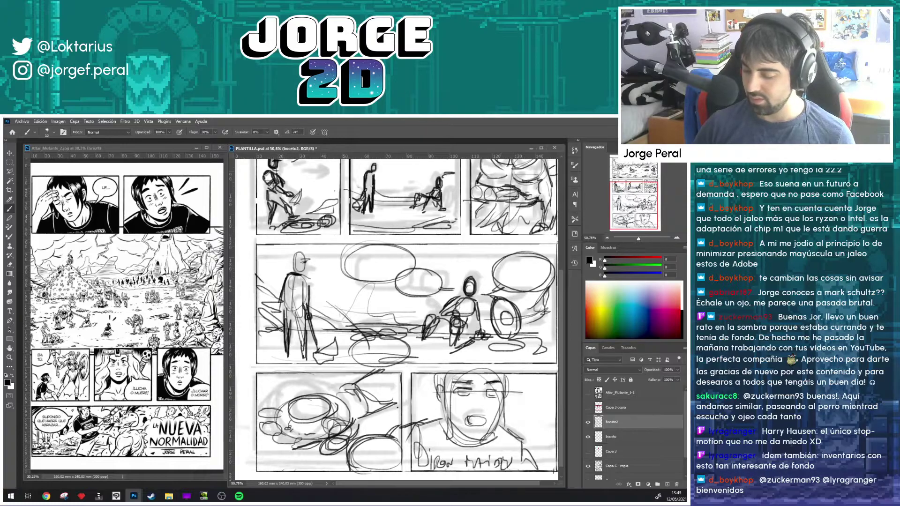
left_click_drag(500, 427, 543, 470)
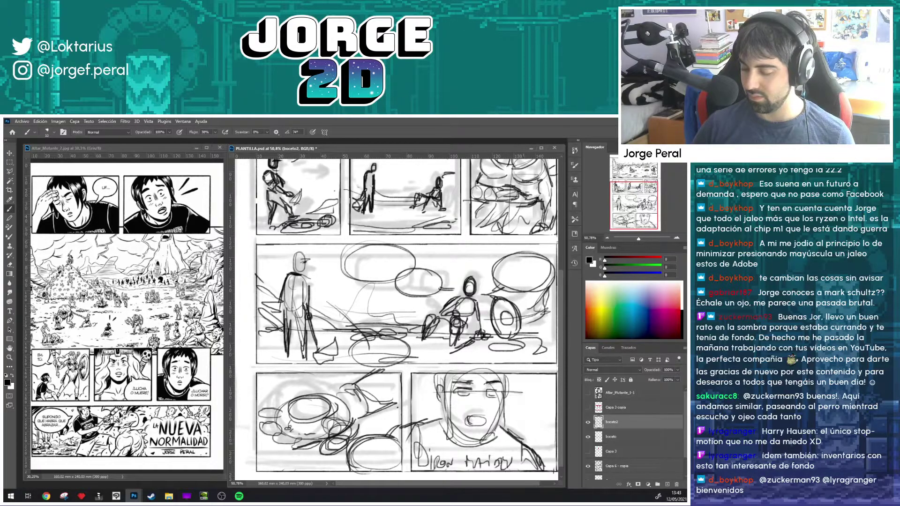
left_click_drag(413, 439, 401, 429)
Step: Hide the grey ghost layer Capa 6 - copia and dismiss the warning
key("e")
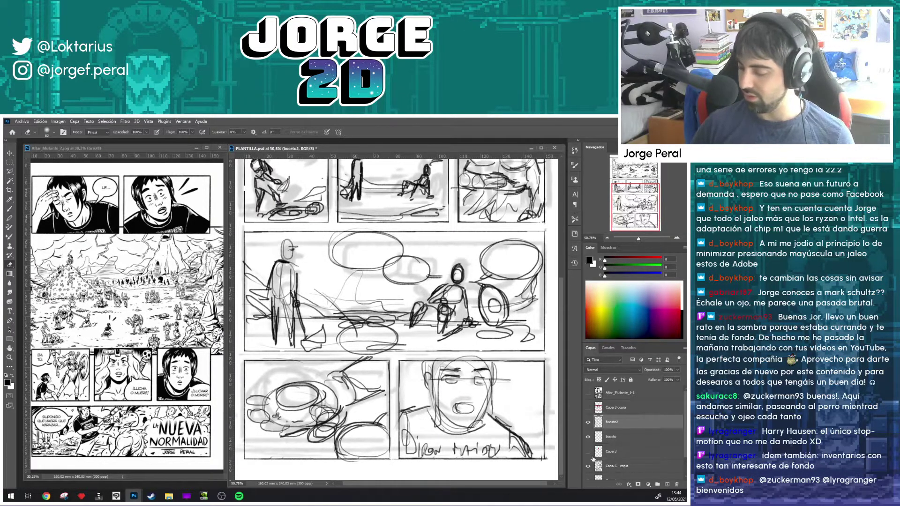
left_click(588, 467)
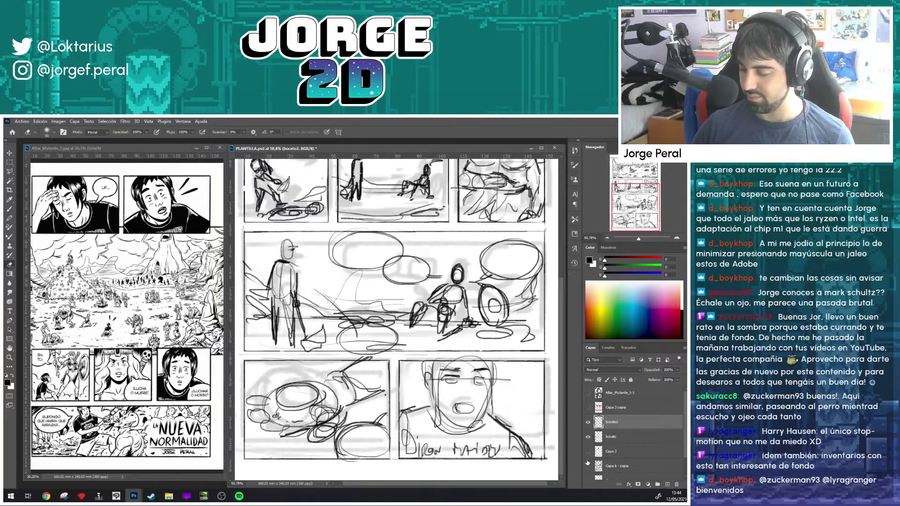
left_click(587, 466)
scroll(416, 310, "down", 3)
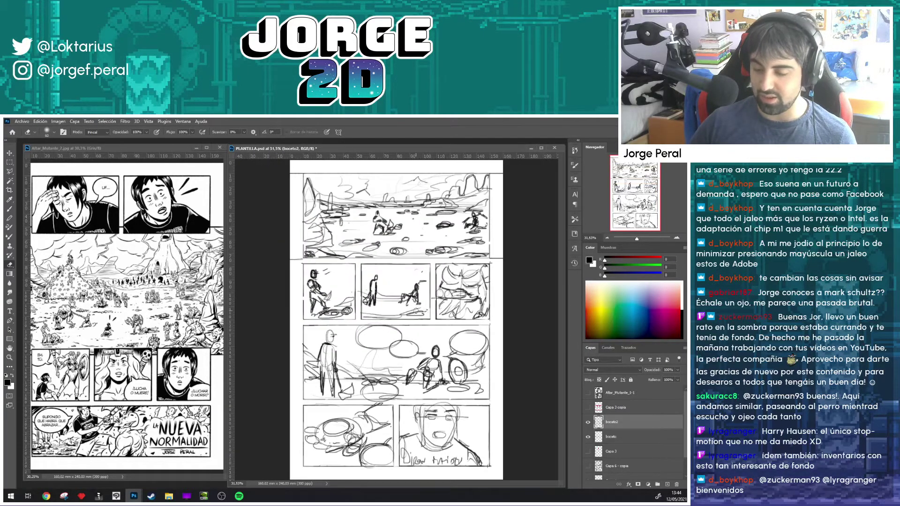
left_click(416, 309)
left_click(343, 270)
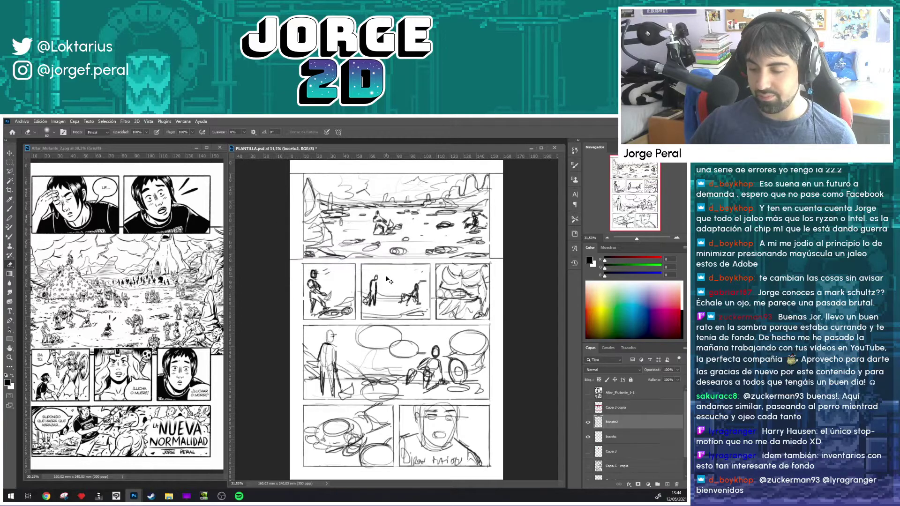
Step: Save the page sketch and show it alone in full-screen mode
key("ctrl+s")
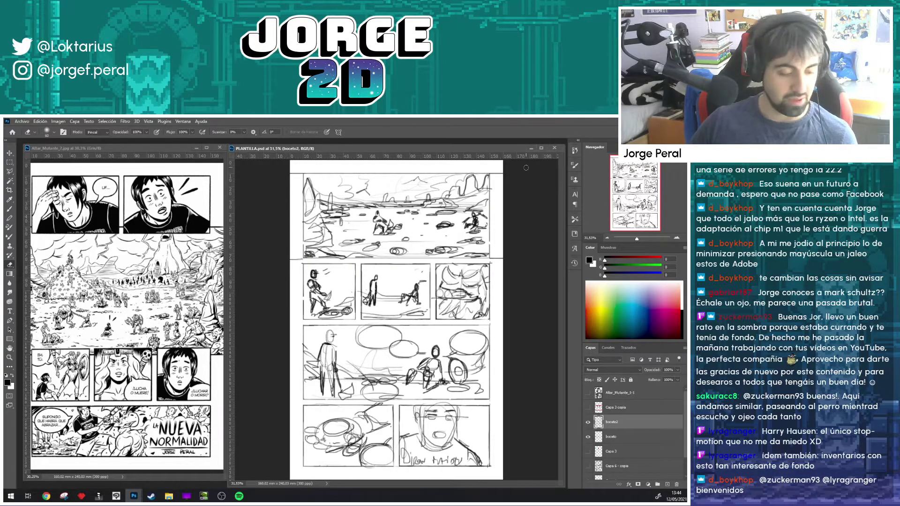
key("f")
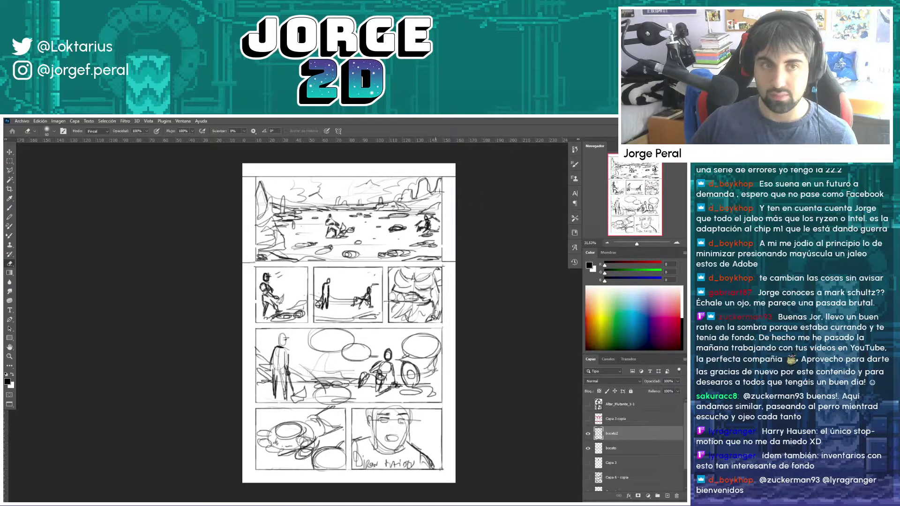
scroll(439, 314, "up", 2)
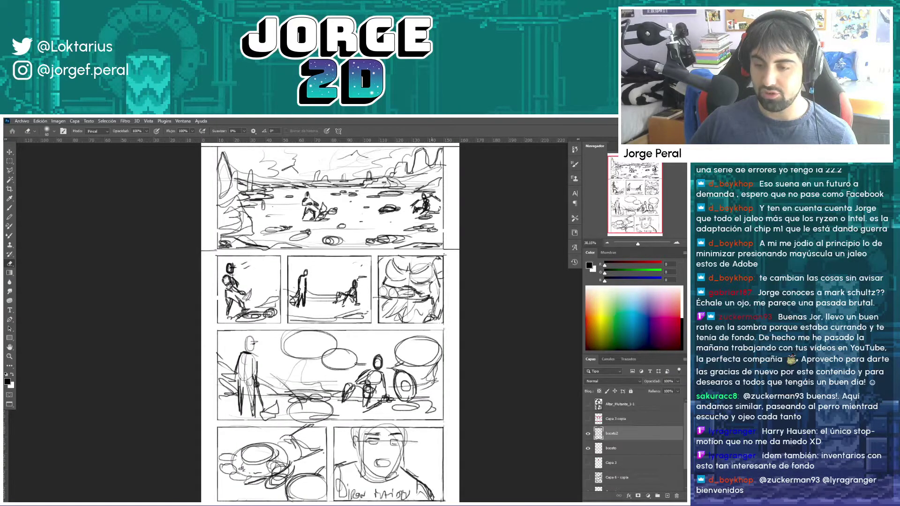
scroll(432, 317, "down", 1)
left_click_drag(440, 327, 415, 326)
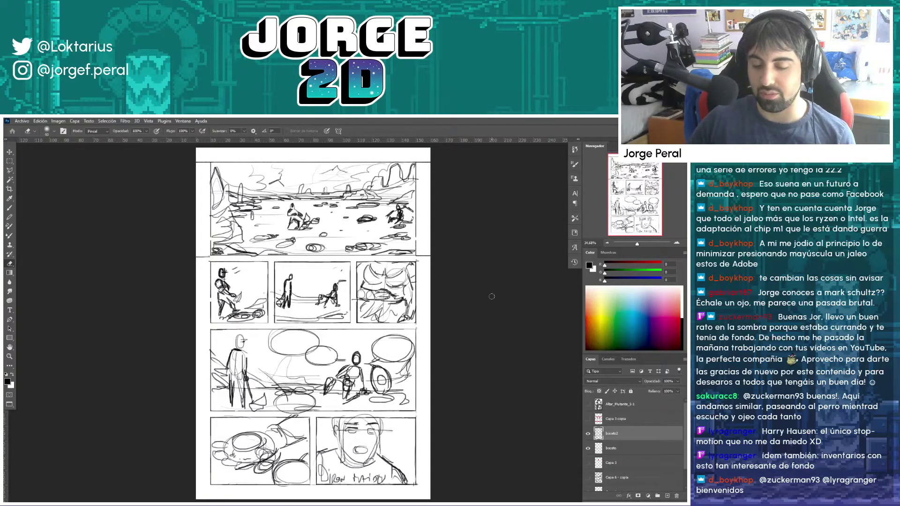
scroll(322, 288, "up", 1)
scroll(323, 288, "up", 1)
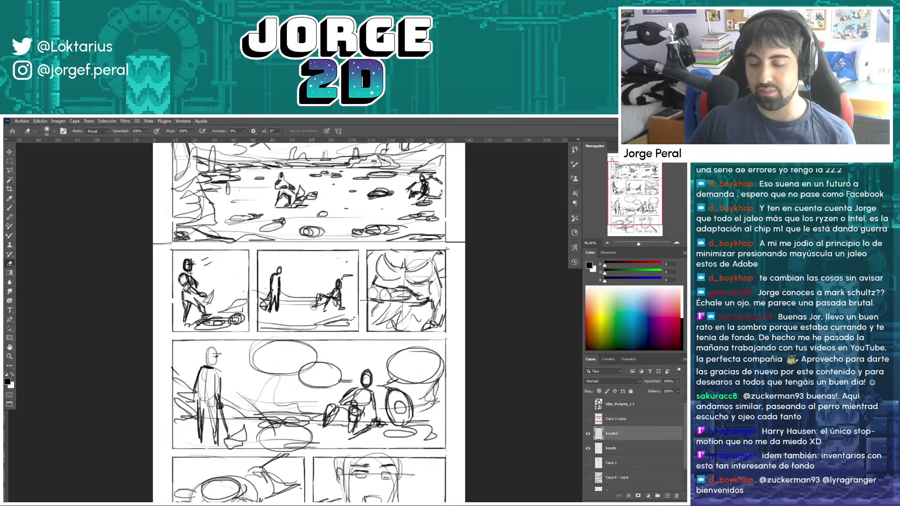
Step: Reposition the seated and standing figures in the second-row middle panel, then deselect
key("m")
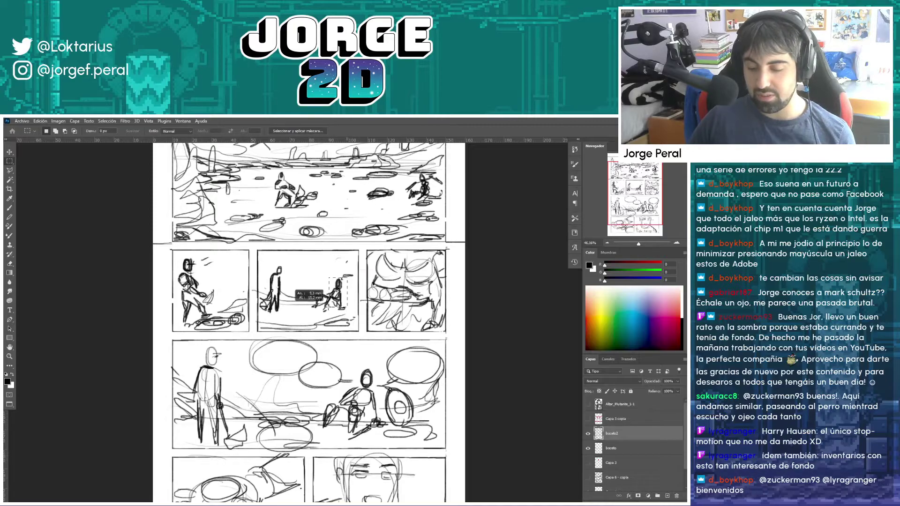
mouse_move(309, 316)
left_mouse_down()
mouse_move(347, 278)
mouse_move(338, 281)
left_mouse_up()
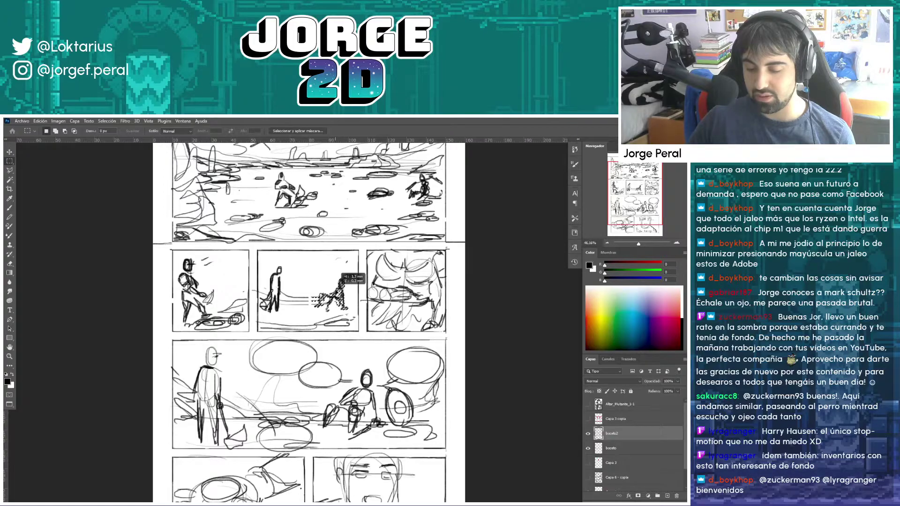
left_click_drag(338, 282, 337, 287)
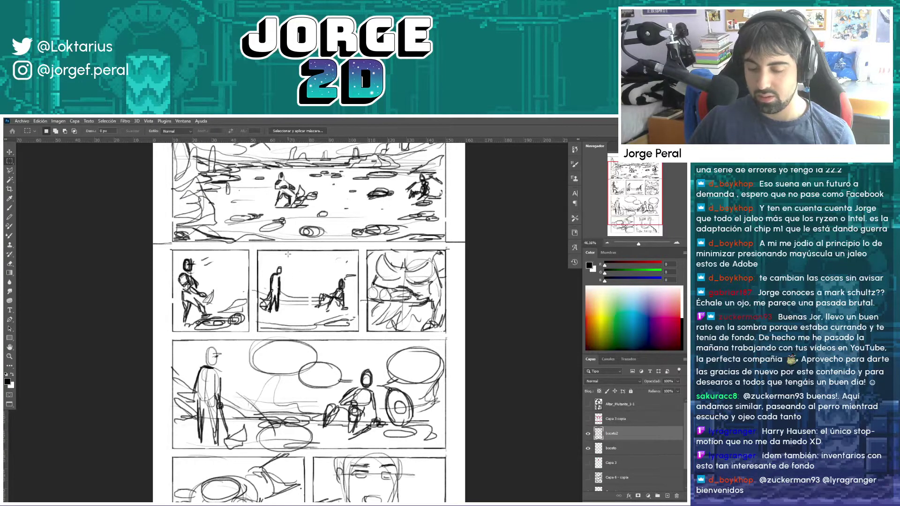
mouse_move(265, 254)
left_mouse_down()
mouse_move(288, 315)
mouse_move(278, 287)
left_mouse_up()
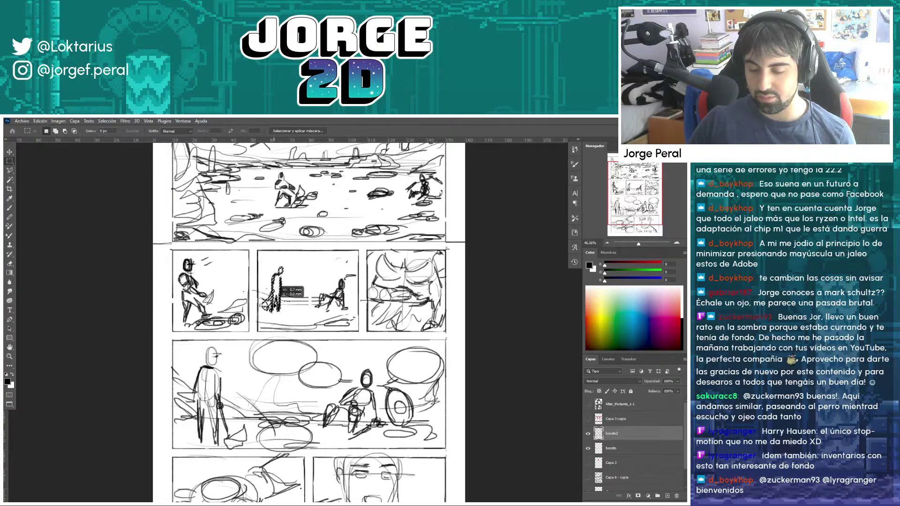
key("ctrl+d")
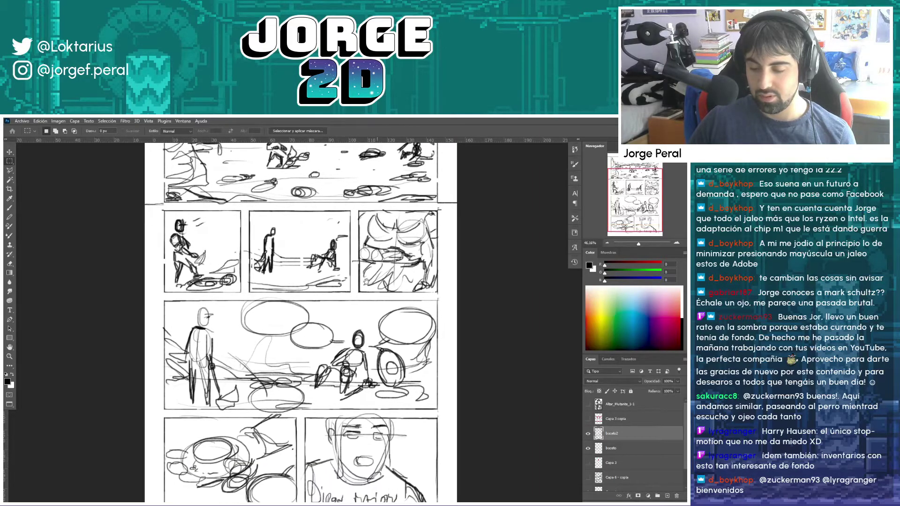
Step: Review the whole page, then return to the tiled layout with both documents
left_click_drag(377, 328, 352, 258)
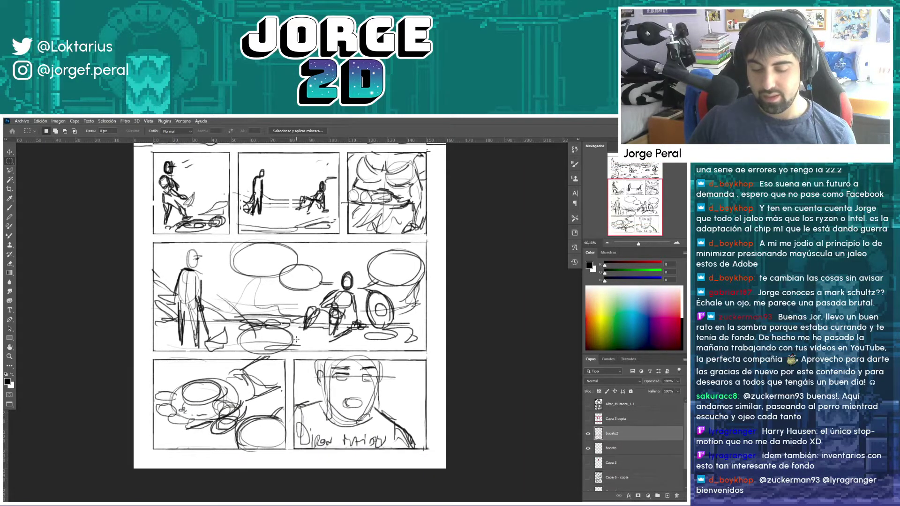
mouse_move(297, 338)
left_mouse_down()
mouse_move(318, 454)
mouse_move(310, 446)
left_mouse_up()
mouse_move(364, 196)
left_mouse_down()
mouse_move(400, 219)
mouse_move(389, 214)
left_mouse_up()
scroll(313, 382, "down", 2)
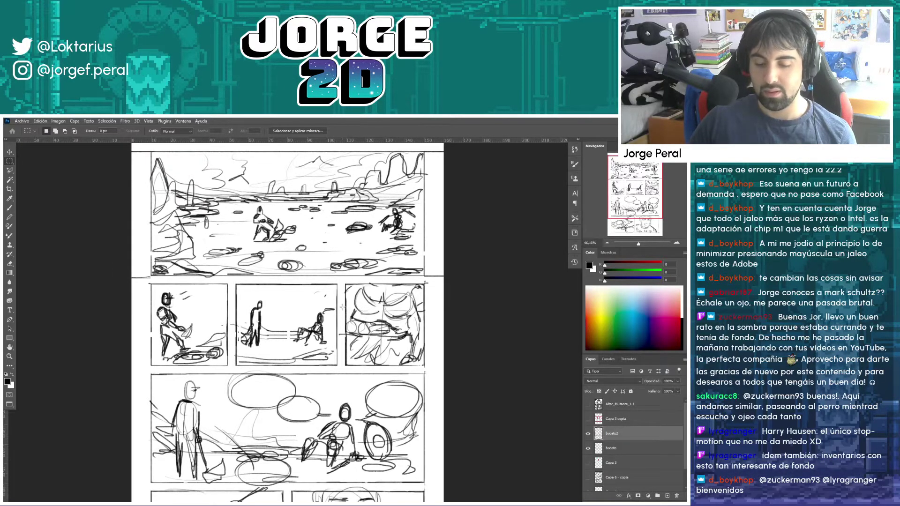
scroll(314, 382, "down", 2)
mouse_move(313, 382)
left_mouse_down()
mouse_move(310, 304)
mouse_move(297, 365)
mouse_move(334, 232)
left_mouse_up()
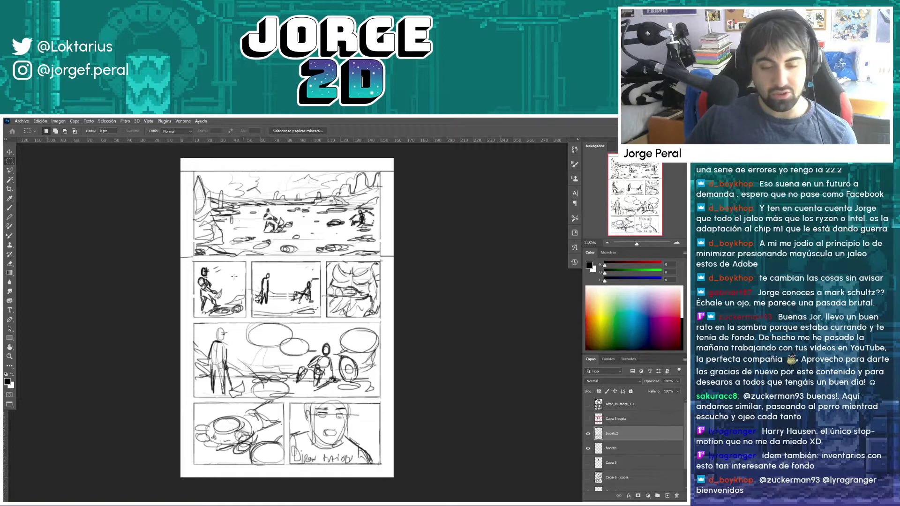
key("f")
key("f")
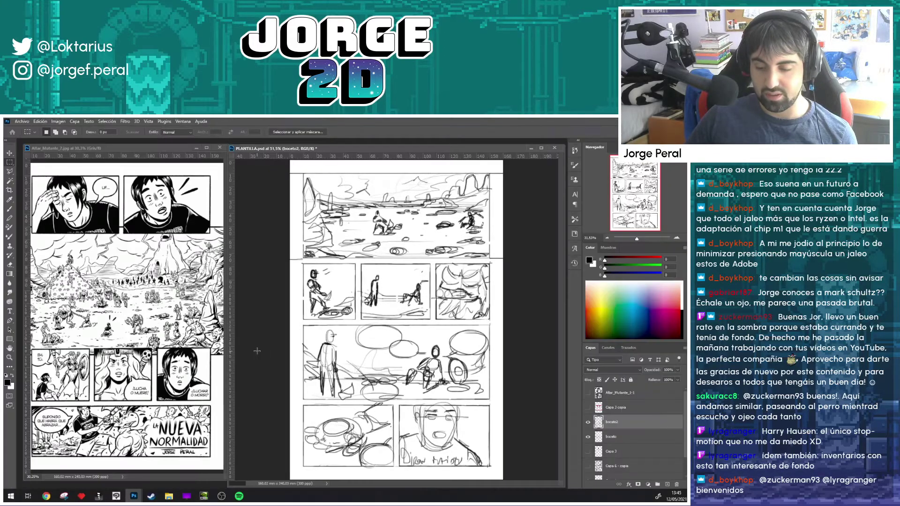
mouse_move(117, 497)
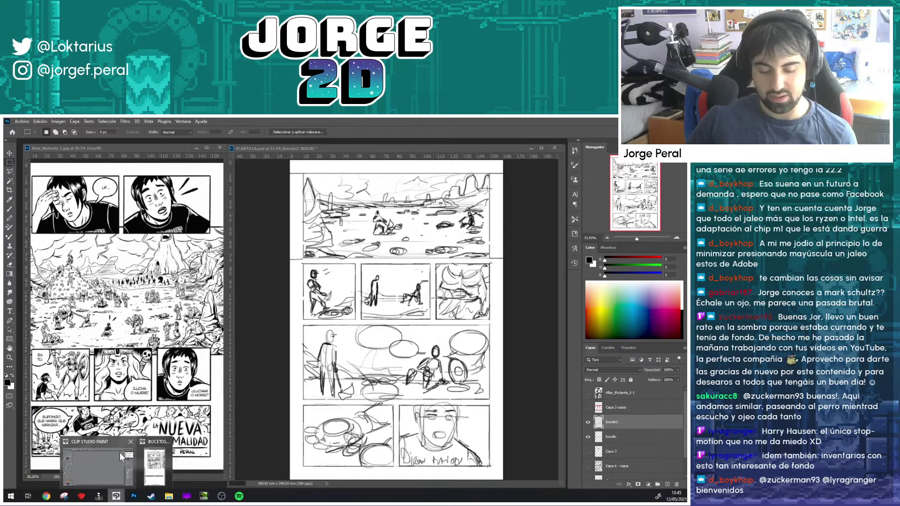
left_click(117, 453)
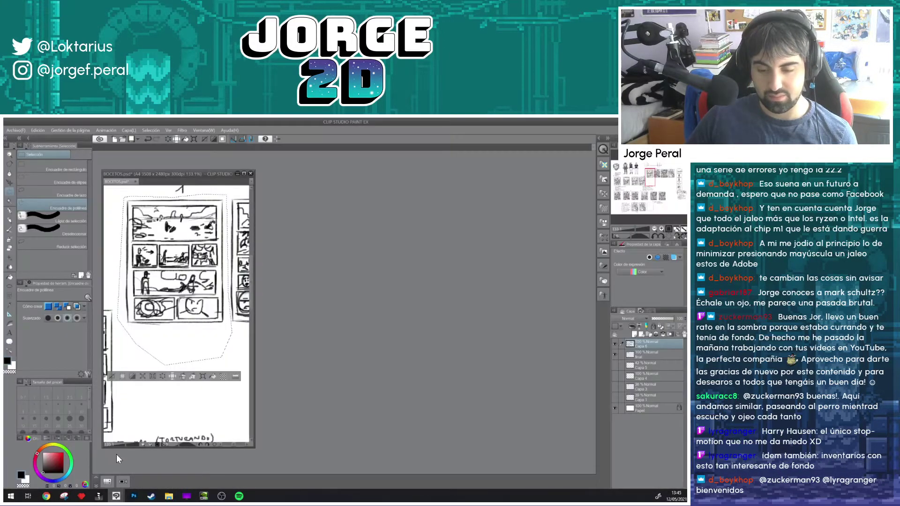
left_click(242, 173)
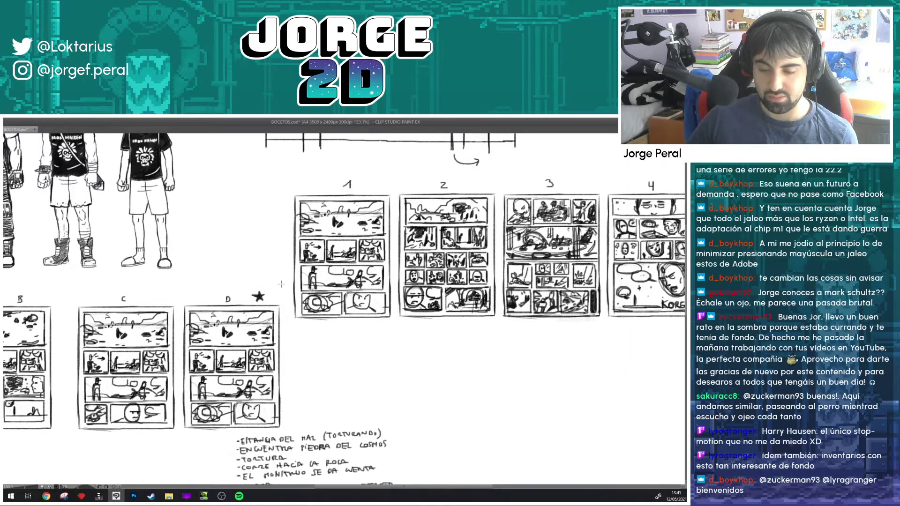
left_click_drag(281, 284, 422, 262)
left_click_drag(262, 291, 427, 272)
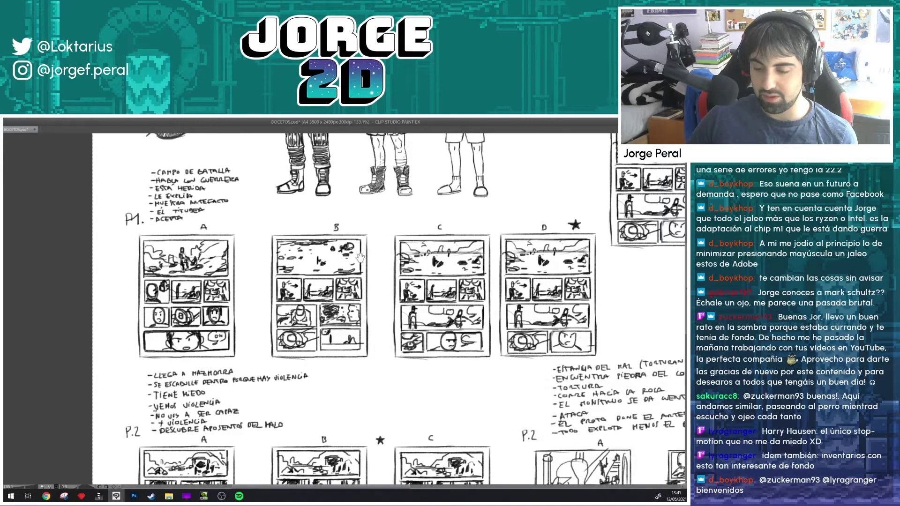
left_click_drag(360, 257, 334, 266)
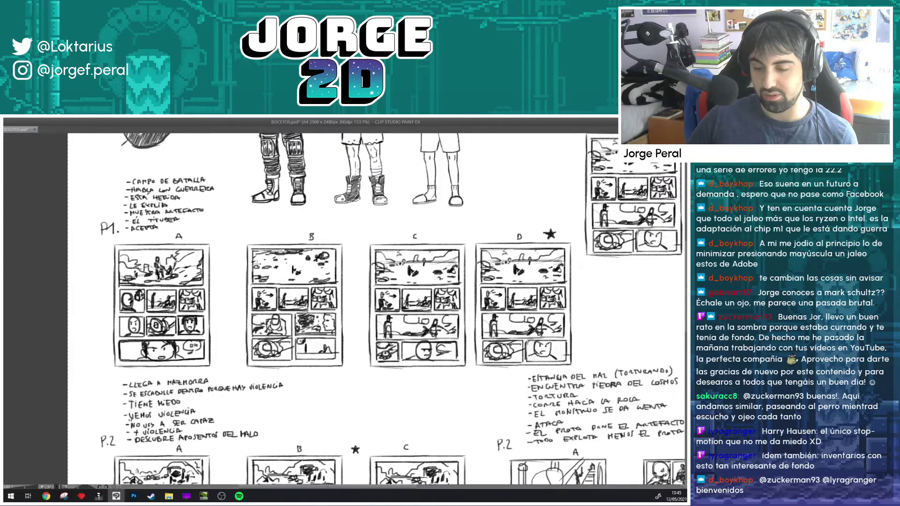
left_click_drag(397, 276, 285, 262)
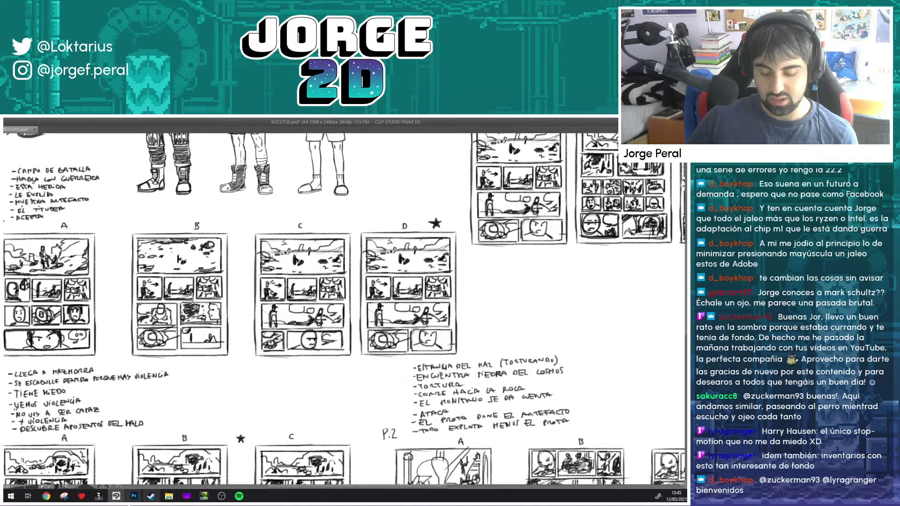
left_click(134, 496)
left_click(160, 466)
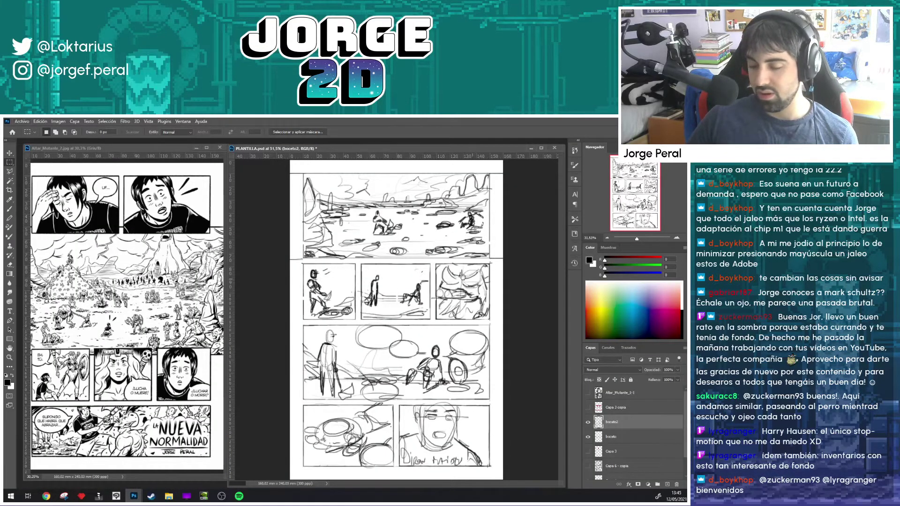
Step: Maximize the PLANTILLA.psd window, zoom in slightly, and save the file
scroll(485, 266, "down", 1)
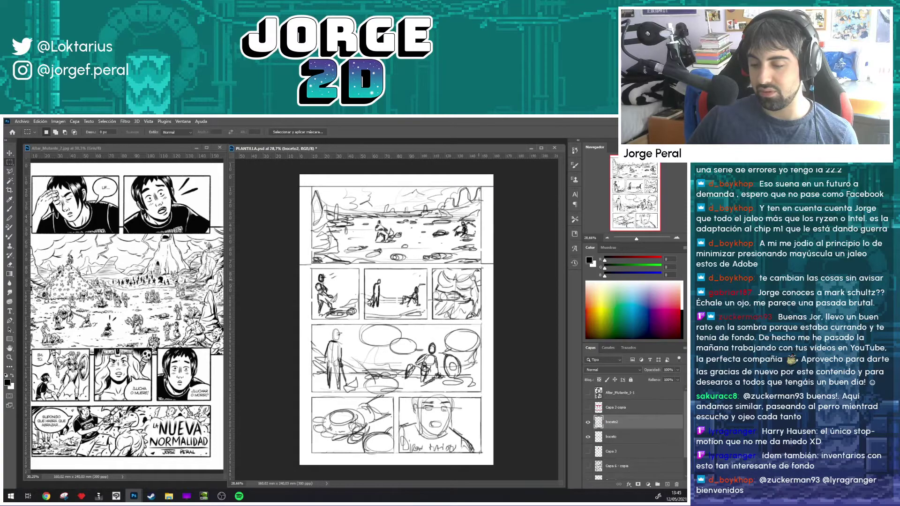
scroll(461, 284, "up", 1)
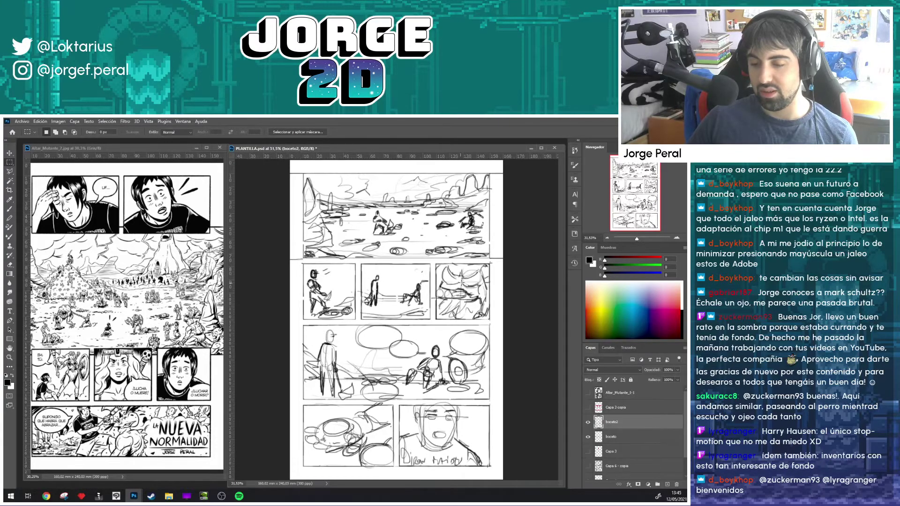
left_click(541, 148)
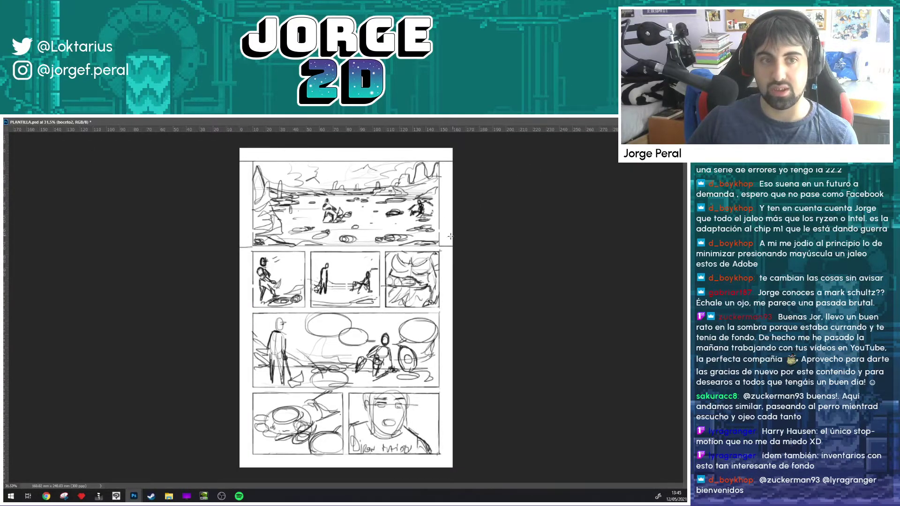
scroll(414, 266, "up", 1)
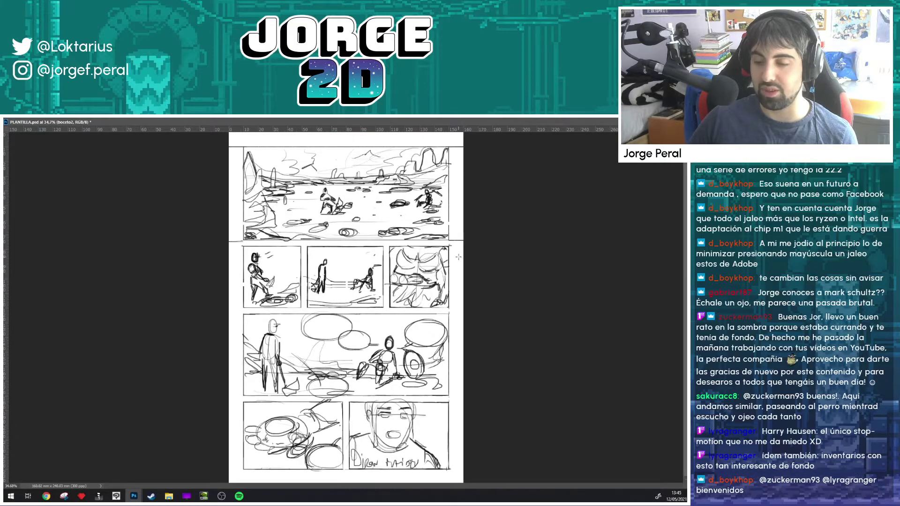
key("ctrl+s")
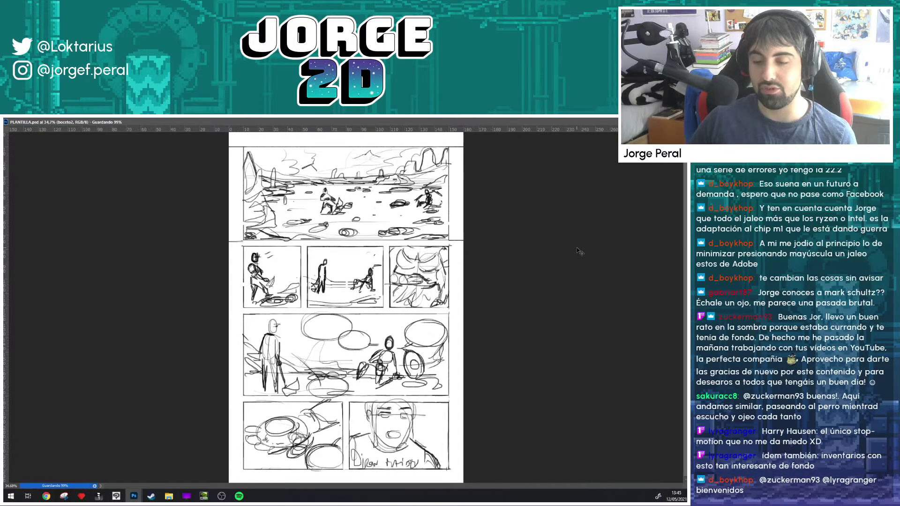